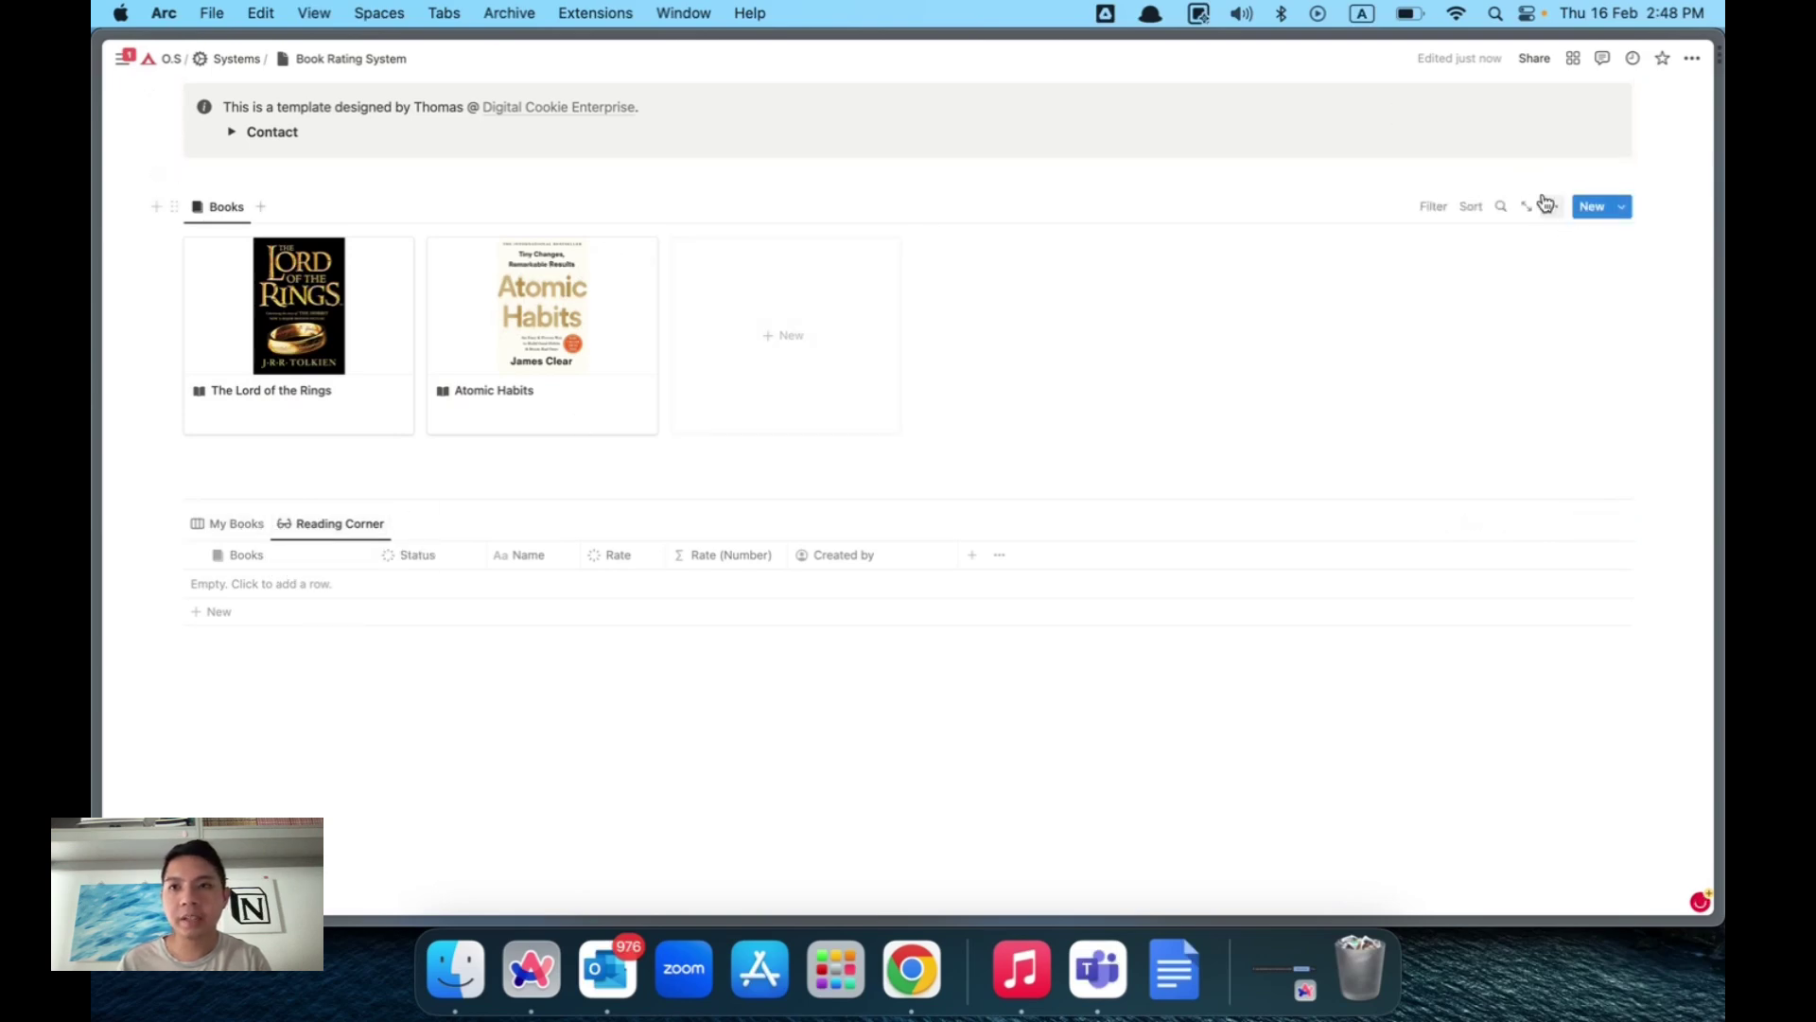
Turn on Show database title for the Books gallery.
left_click(1550, 206)
left_click(1532, 317)
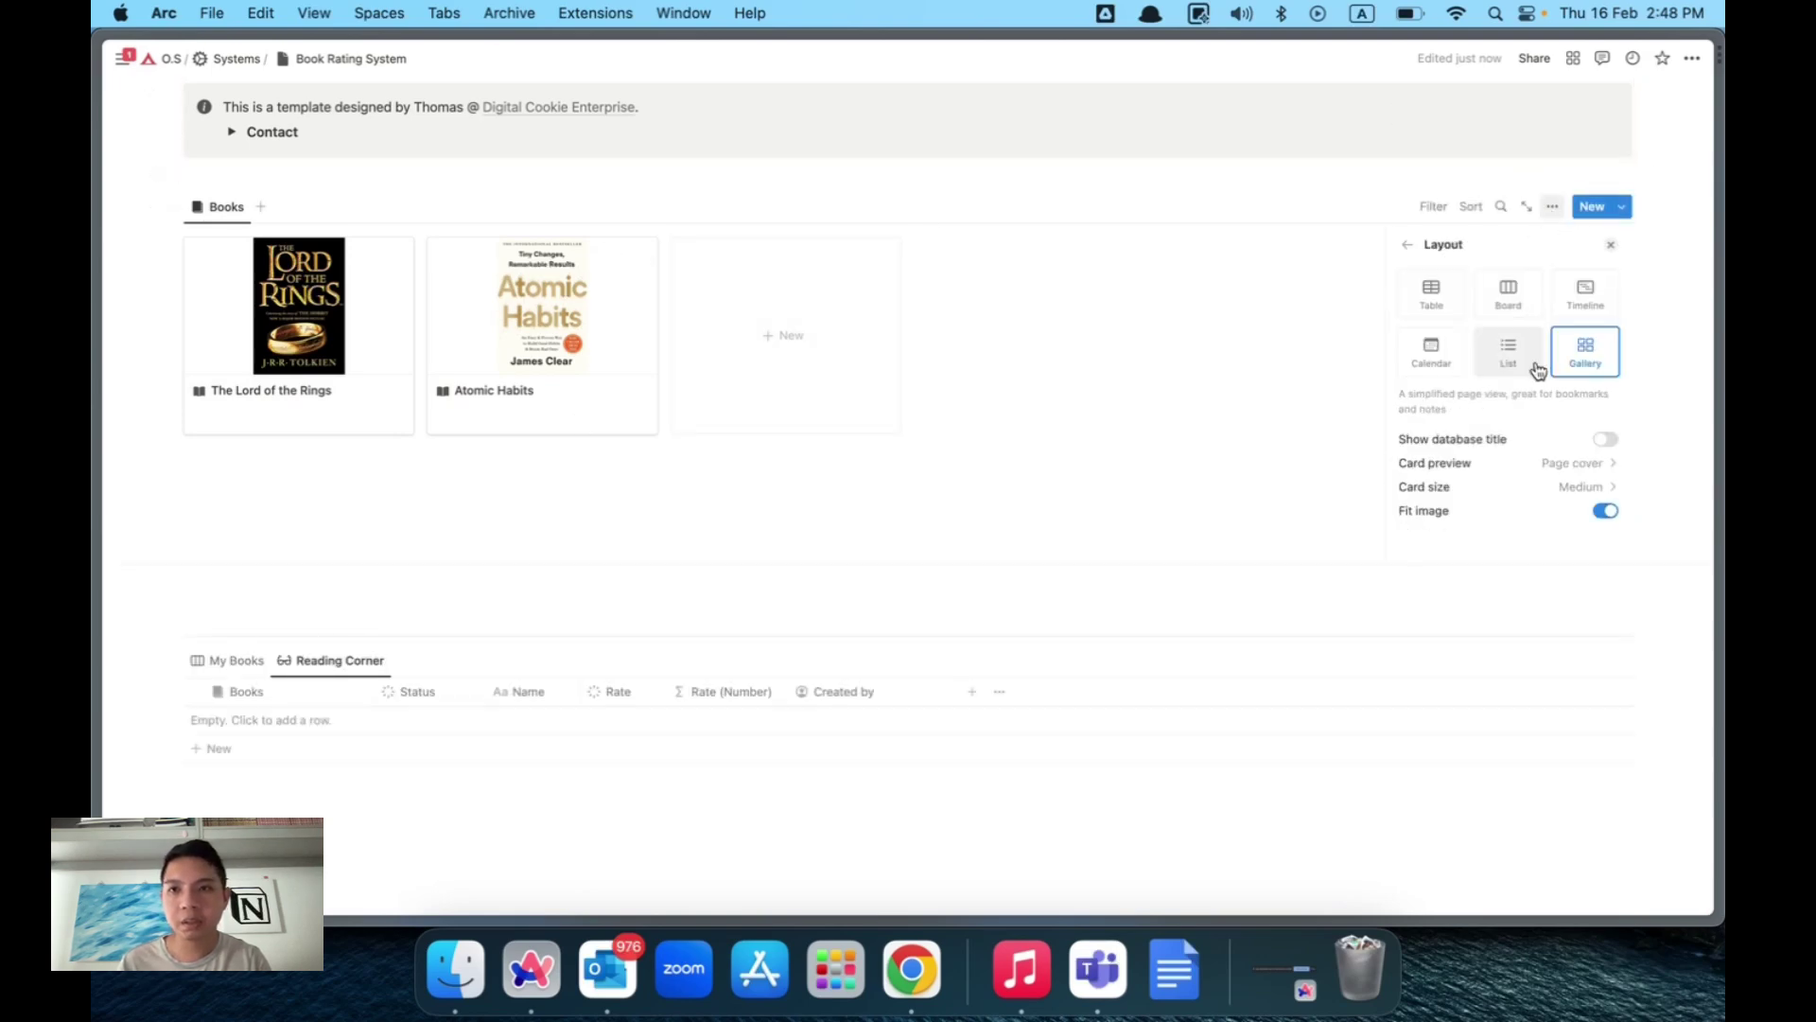
left_click(1605, 443)
left_click(1205, 494)
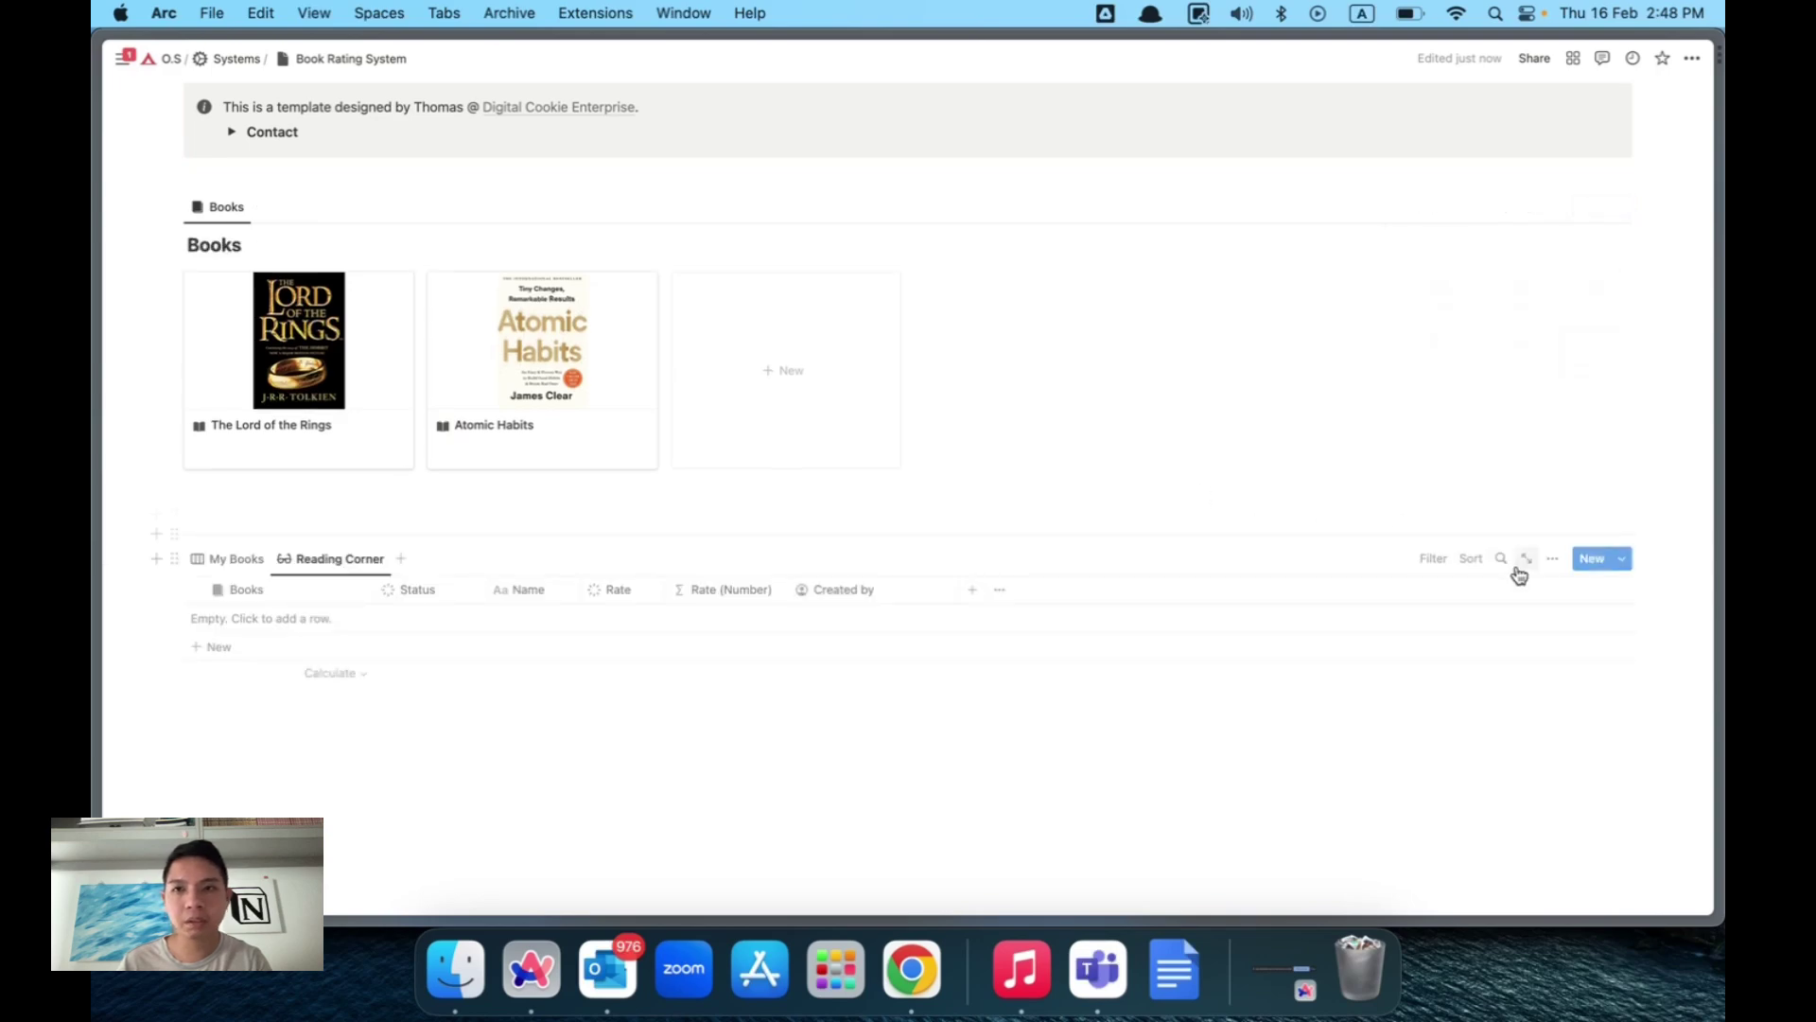
Turn on Show database title for the Reading Corner table.
left_click(1551, 557)
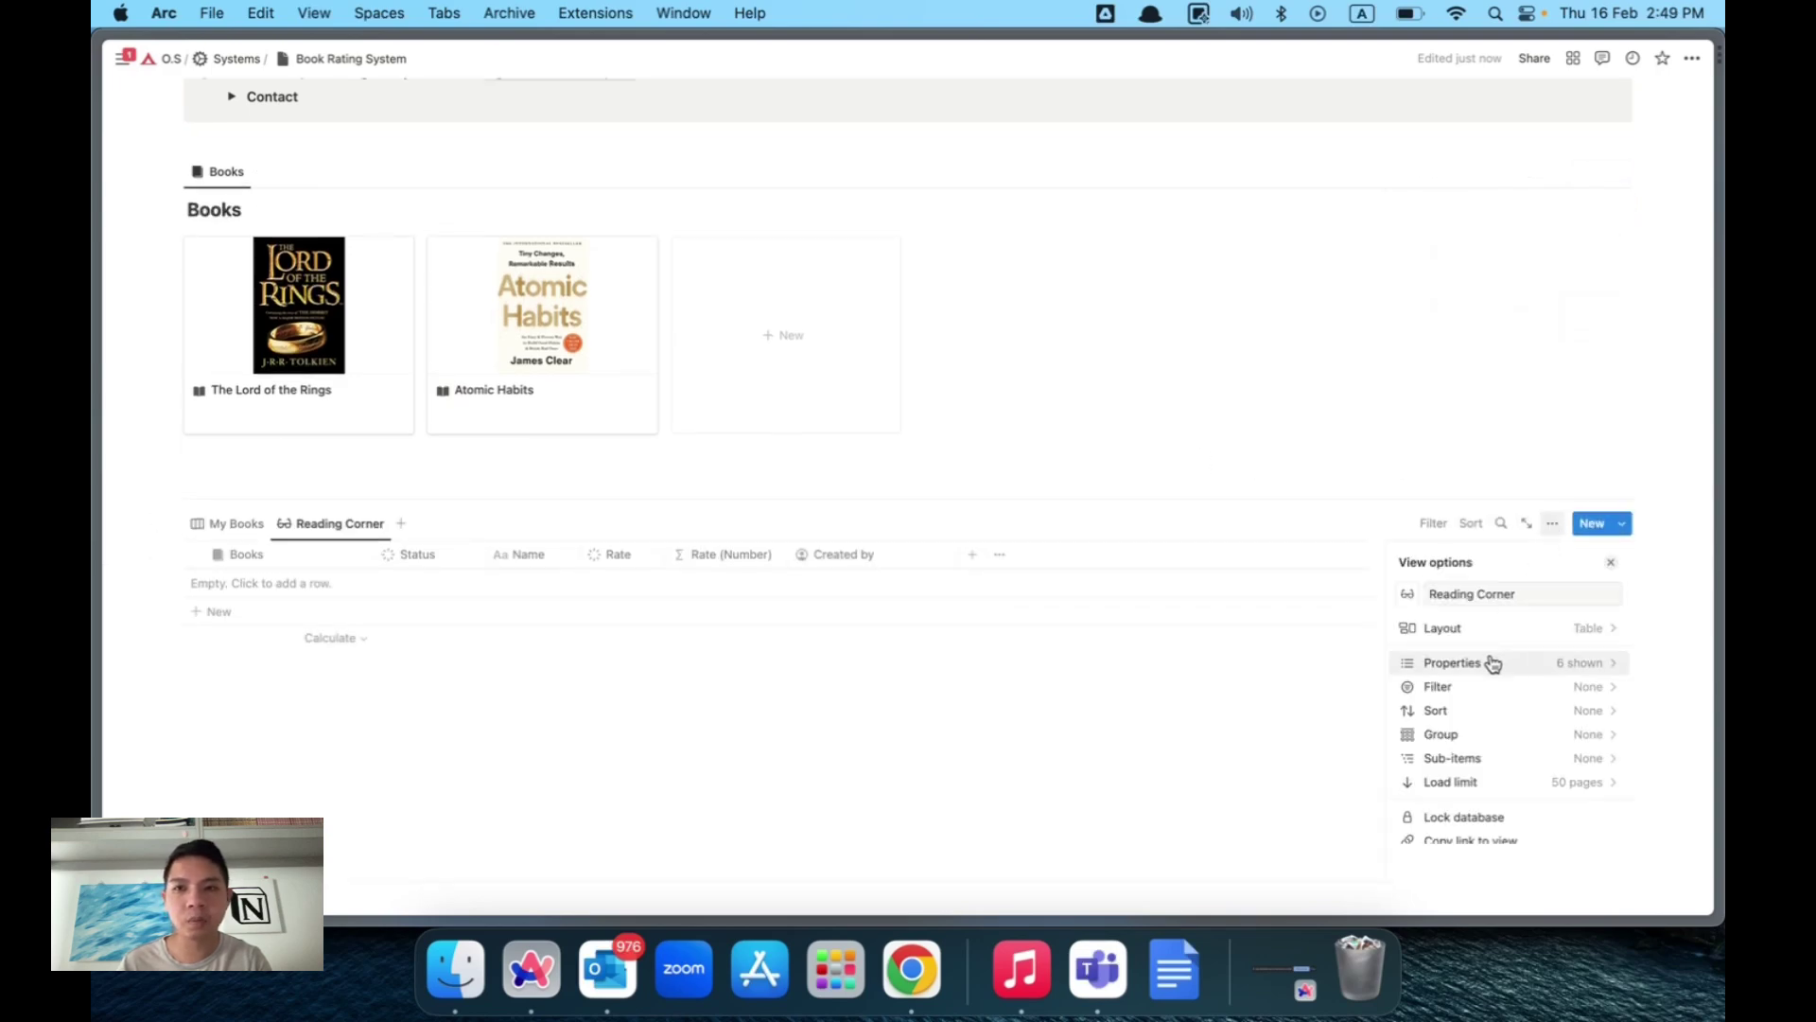
left_click(1468, 629)
left_click(1591, 760)
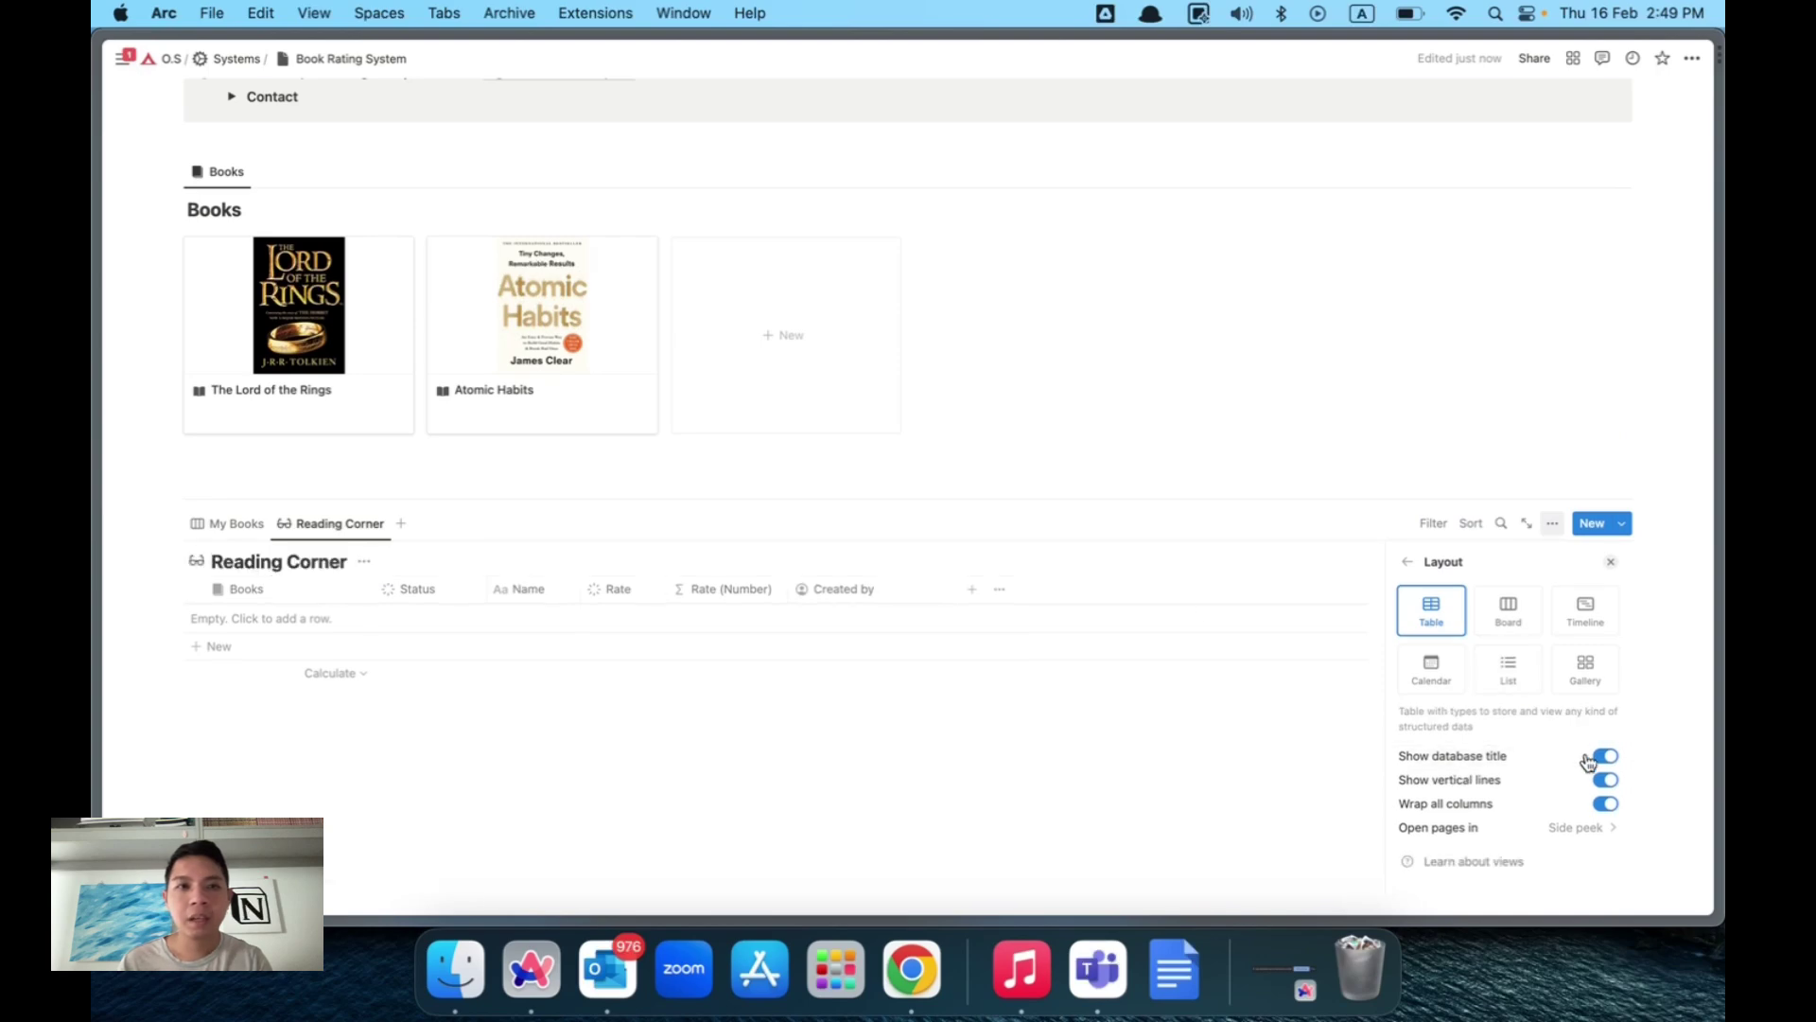
left_click(1138, 588)
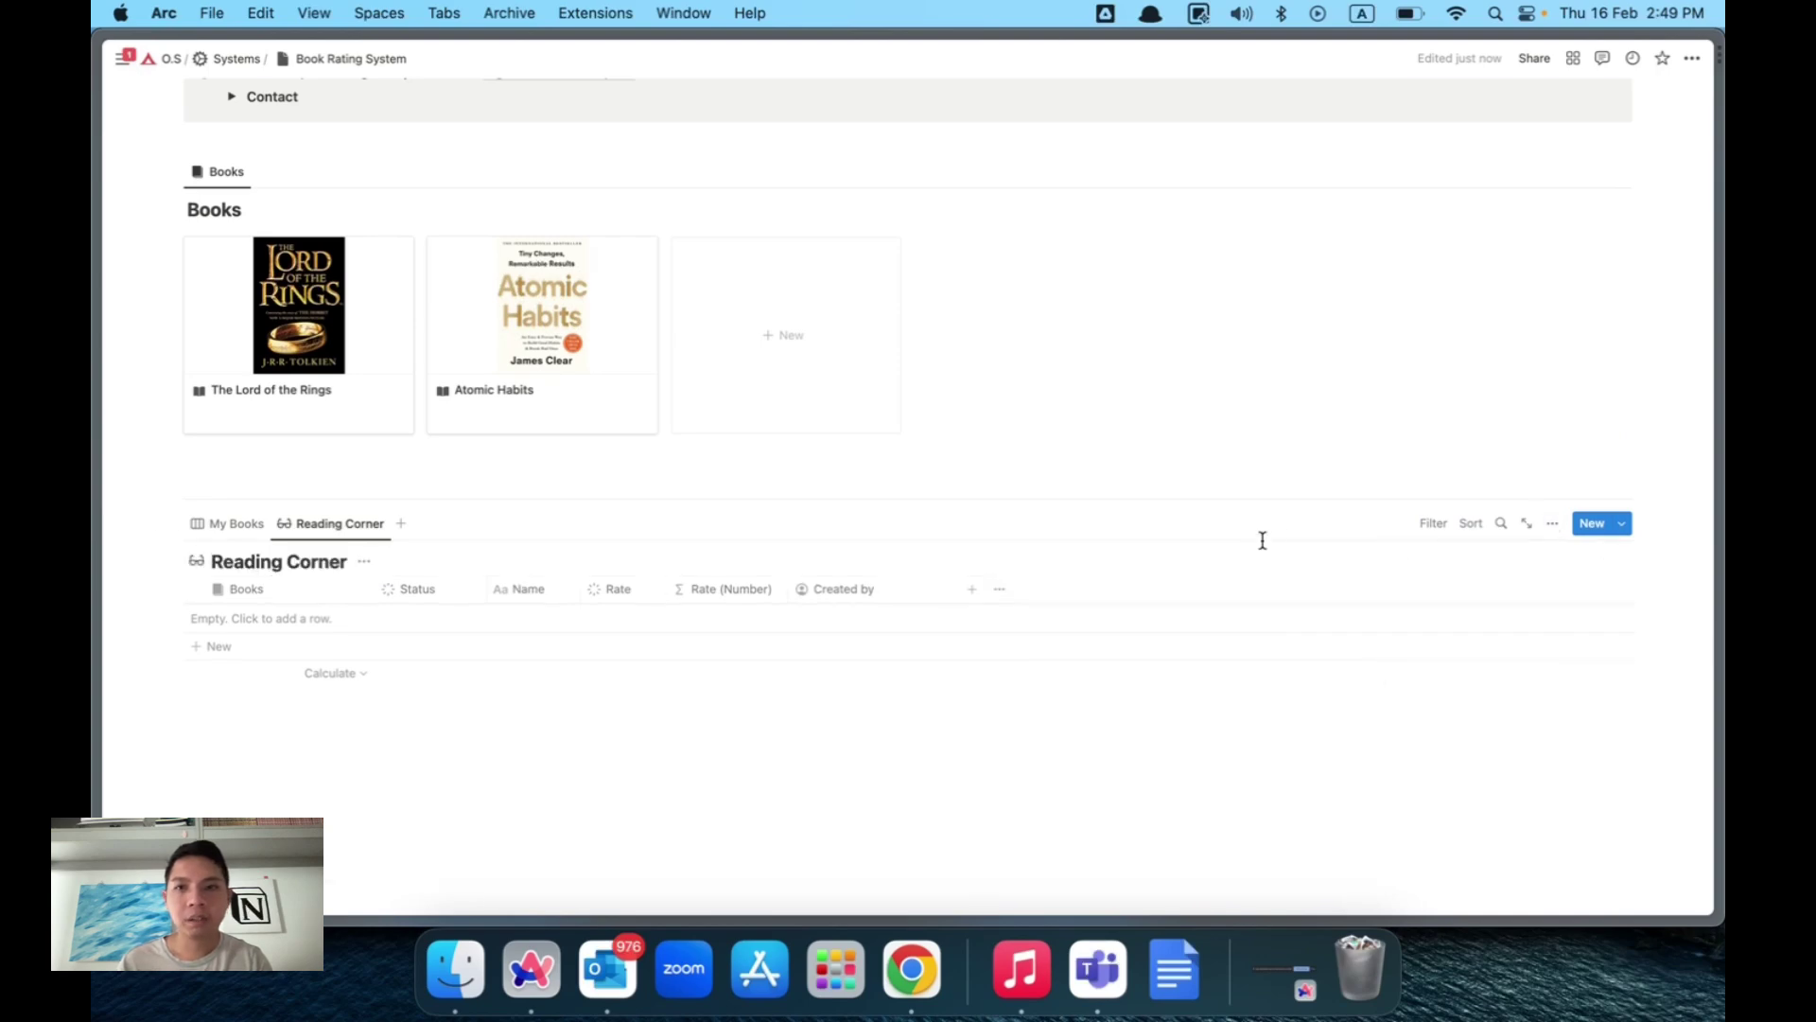
Create a new book page from the Default template.
left_click(1553, 523)
scroll(1513, 511, "down", 1)
left_click(804, 379)
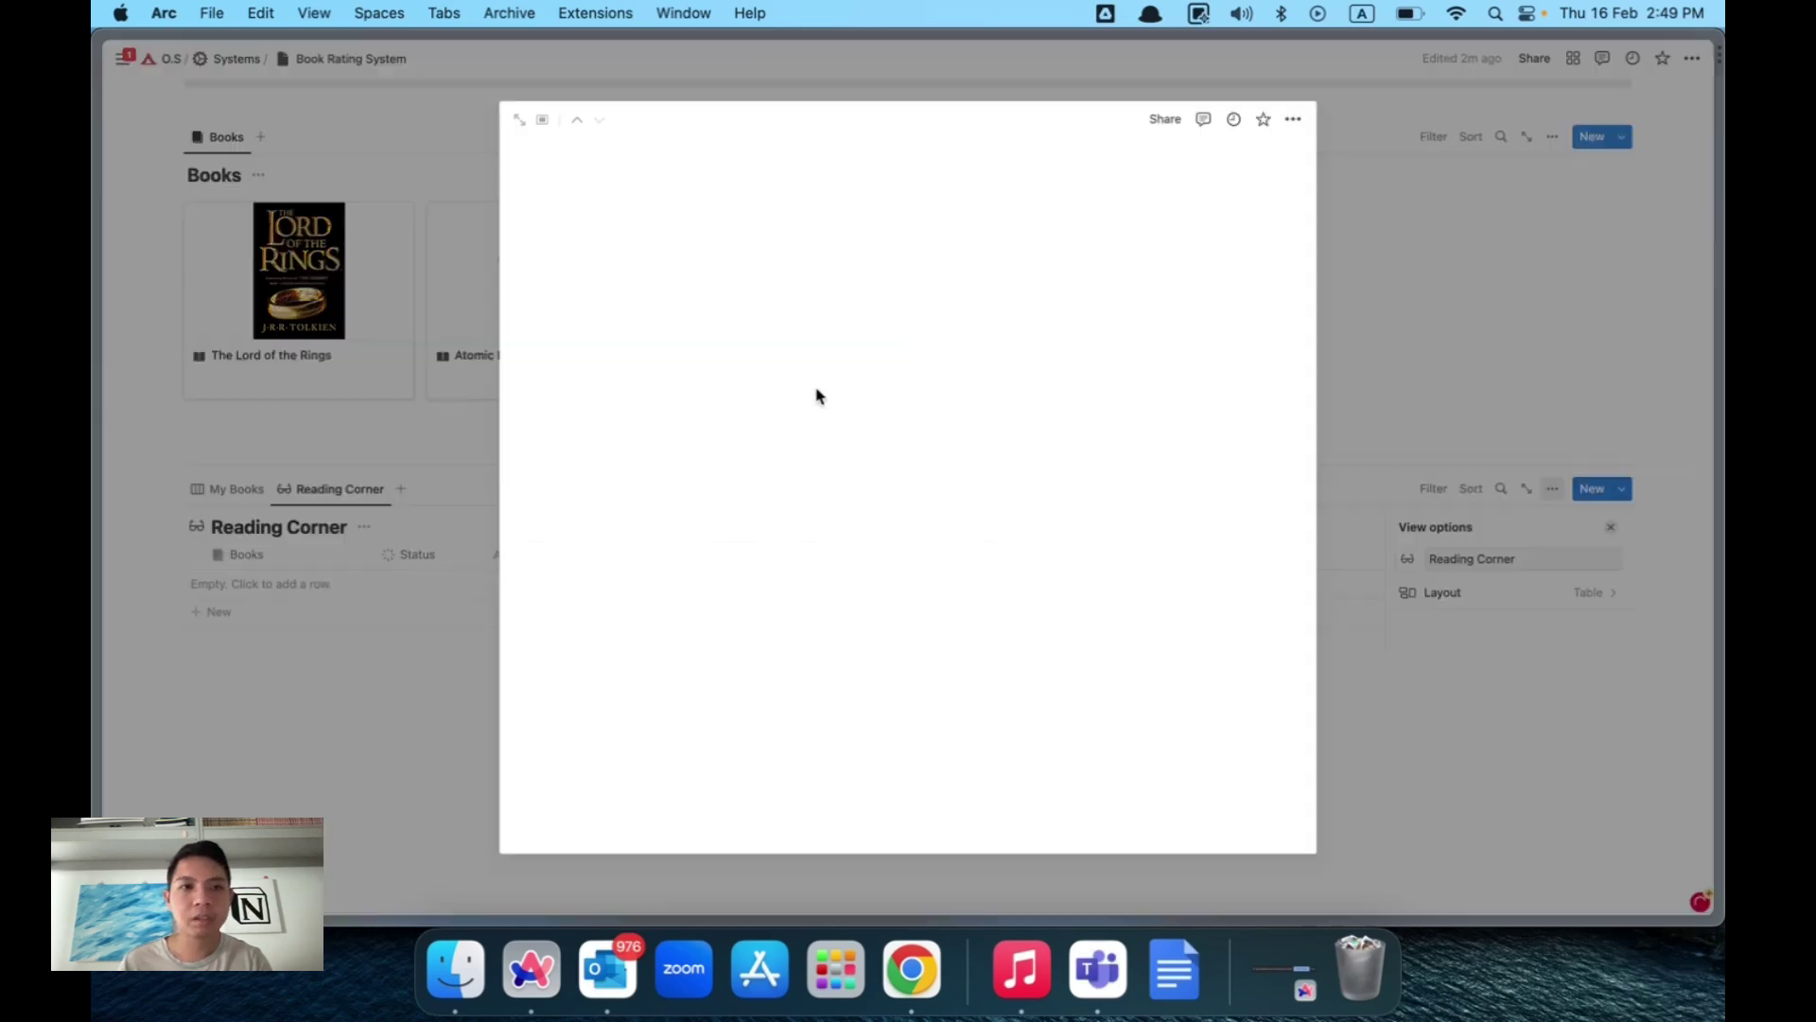
Close the Default preview and drag the Reading Corner view tab ahead of My Books.
left_click(454, 500)
left_click(236, 489)
left_click(346, 562)
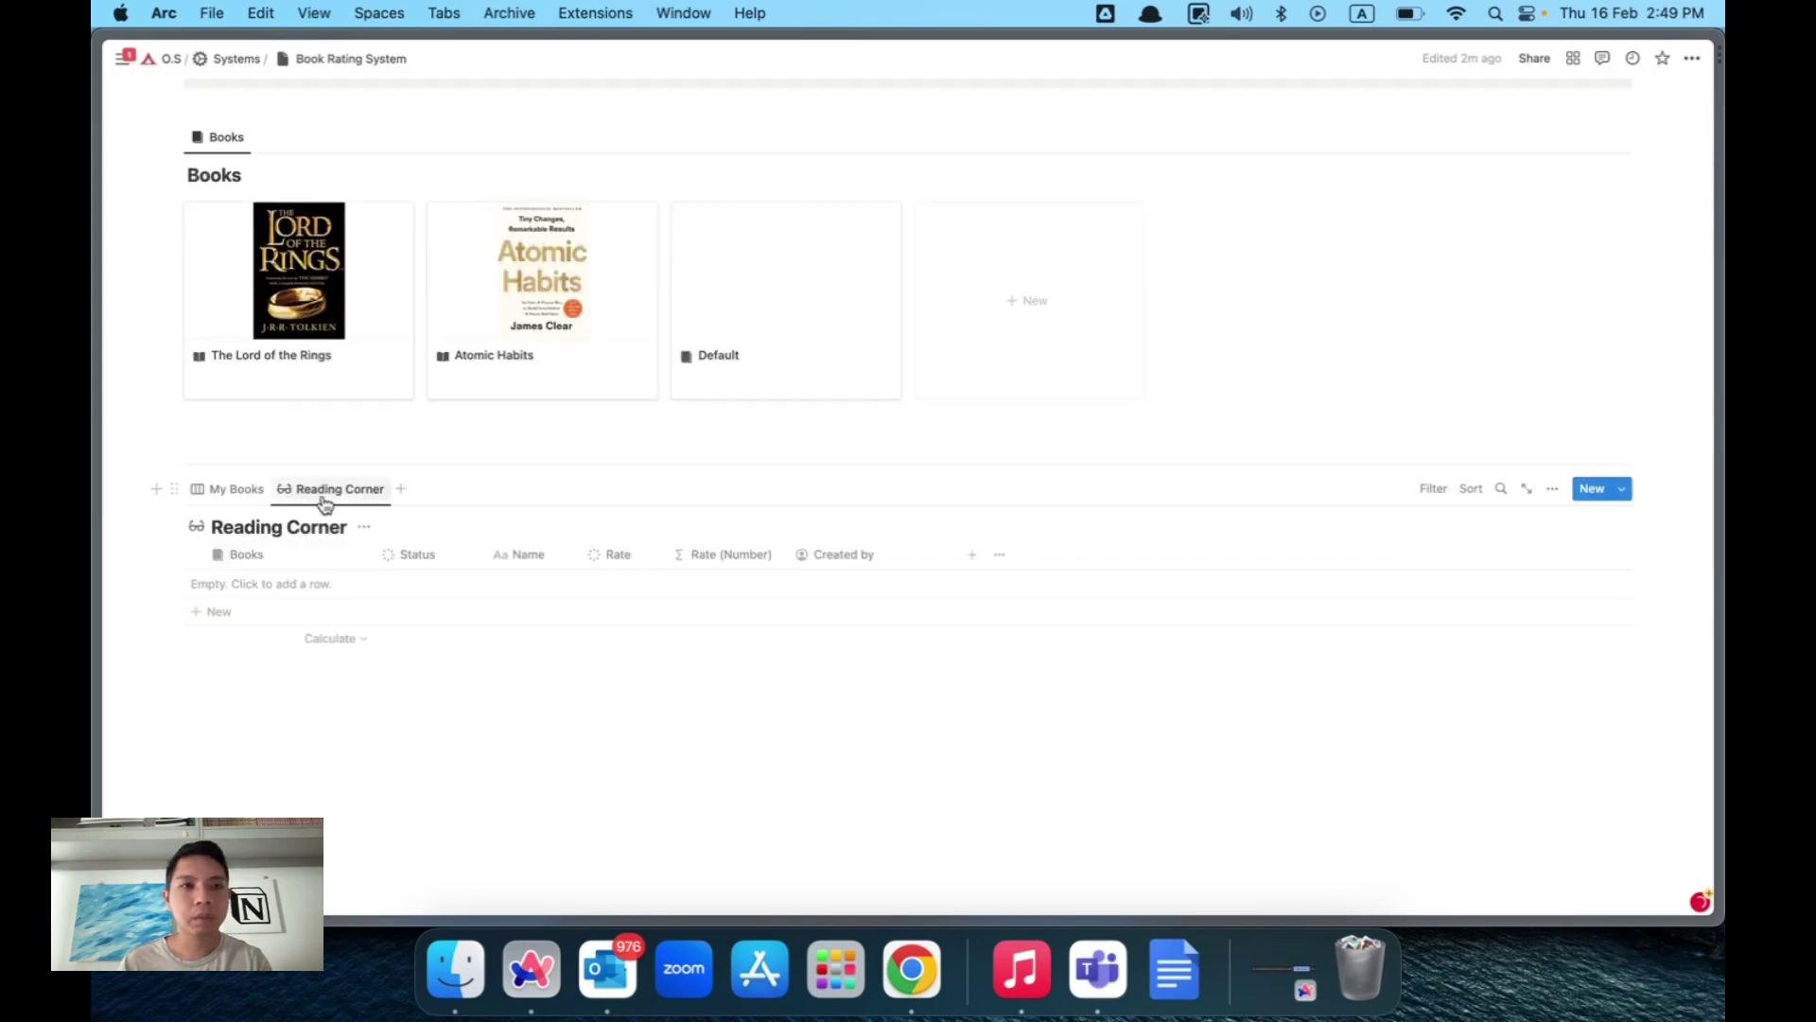
left_click_drag(321, 499, 217, 490)
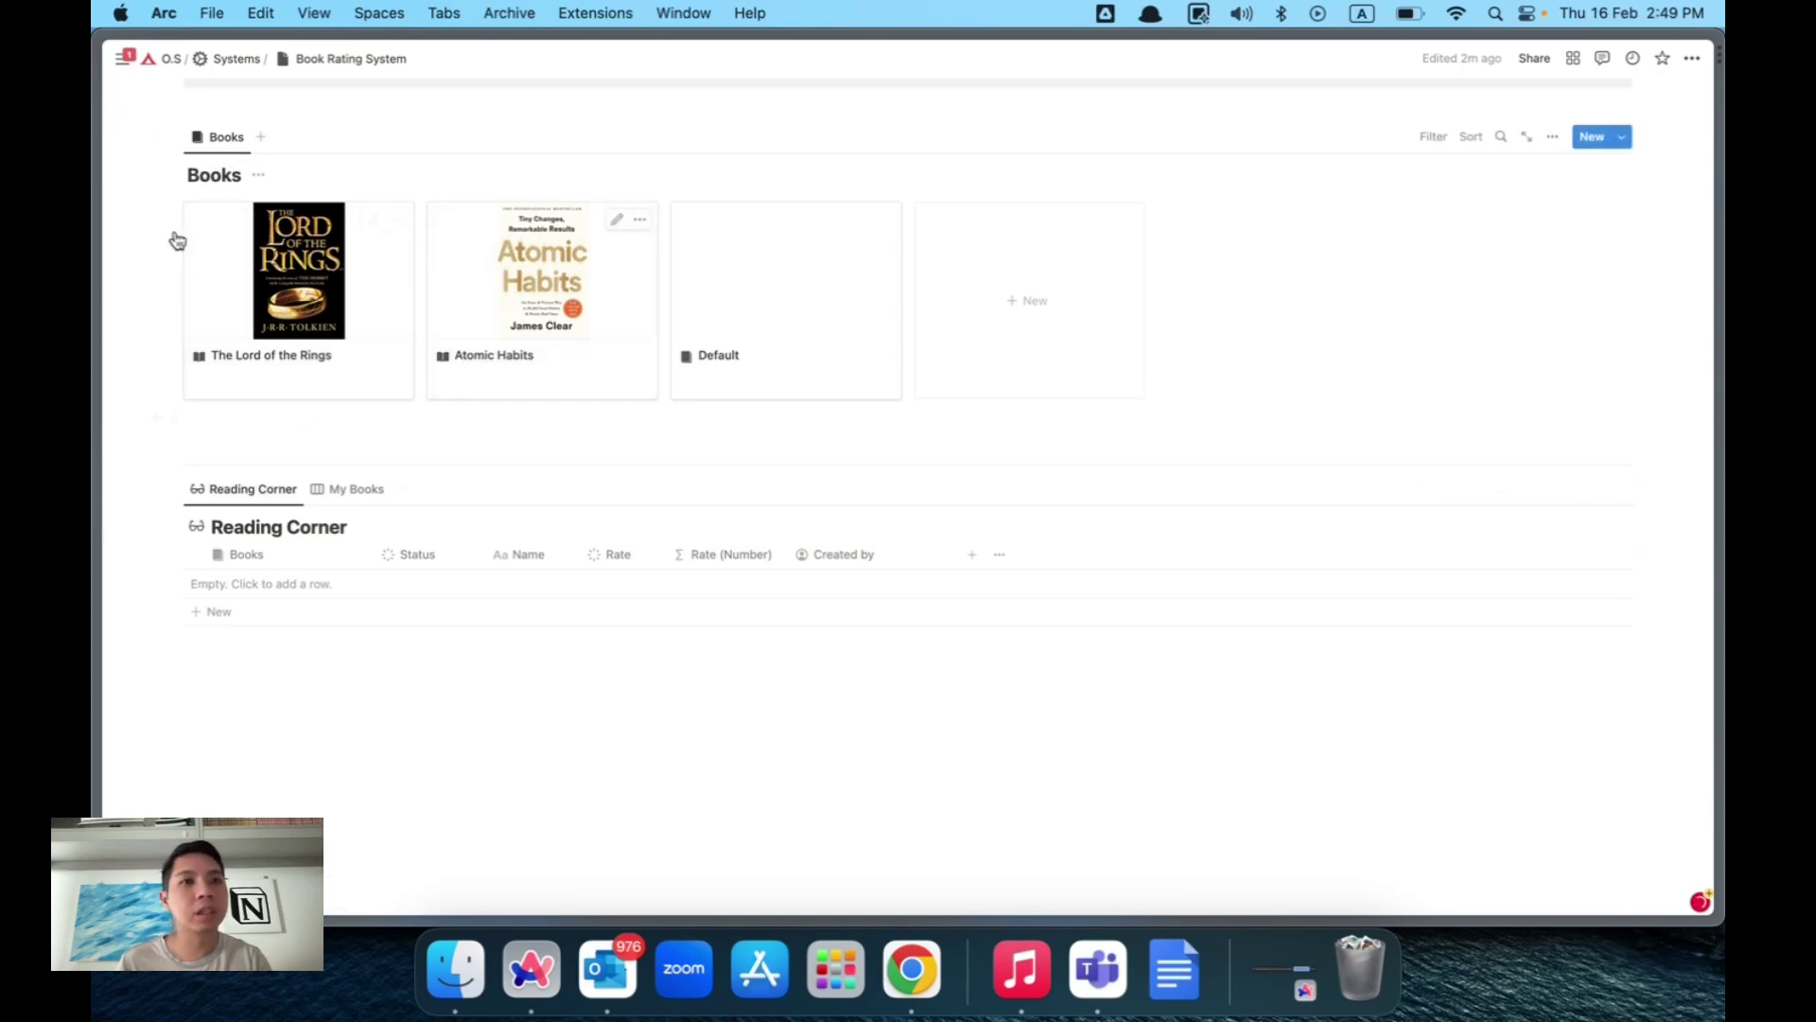
Delete the stray Default book card, then open The Lord of the Rings page.
right_click(828, 326)
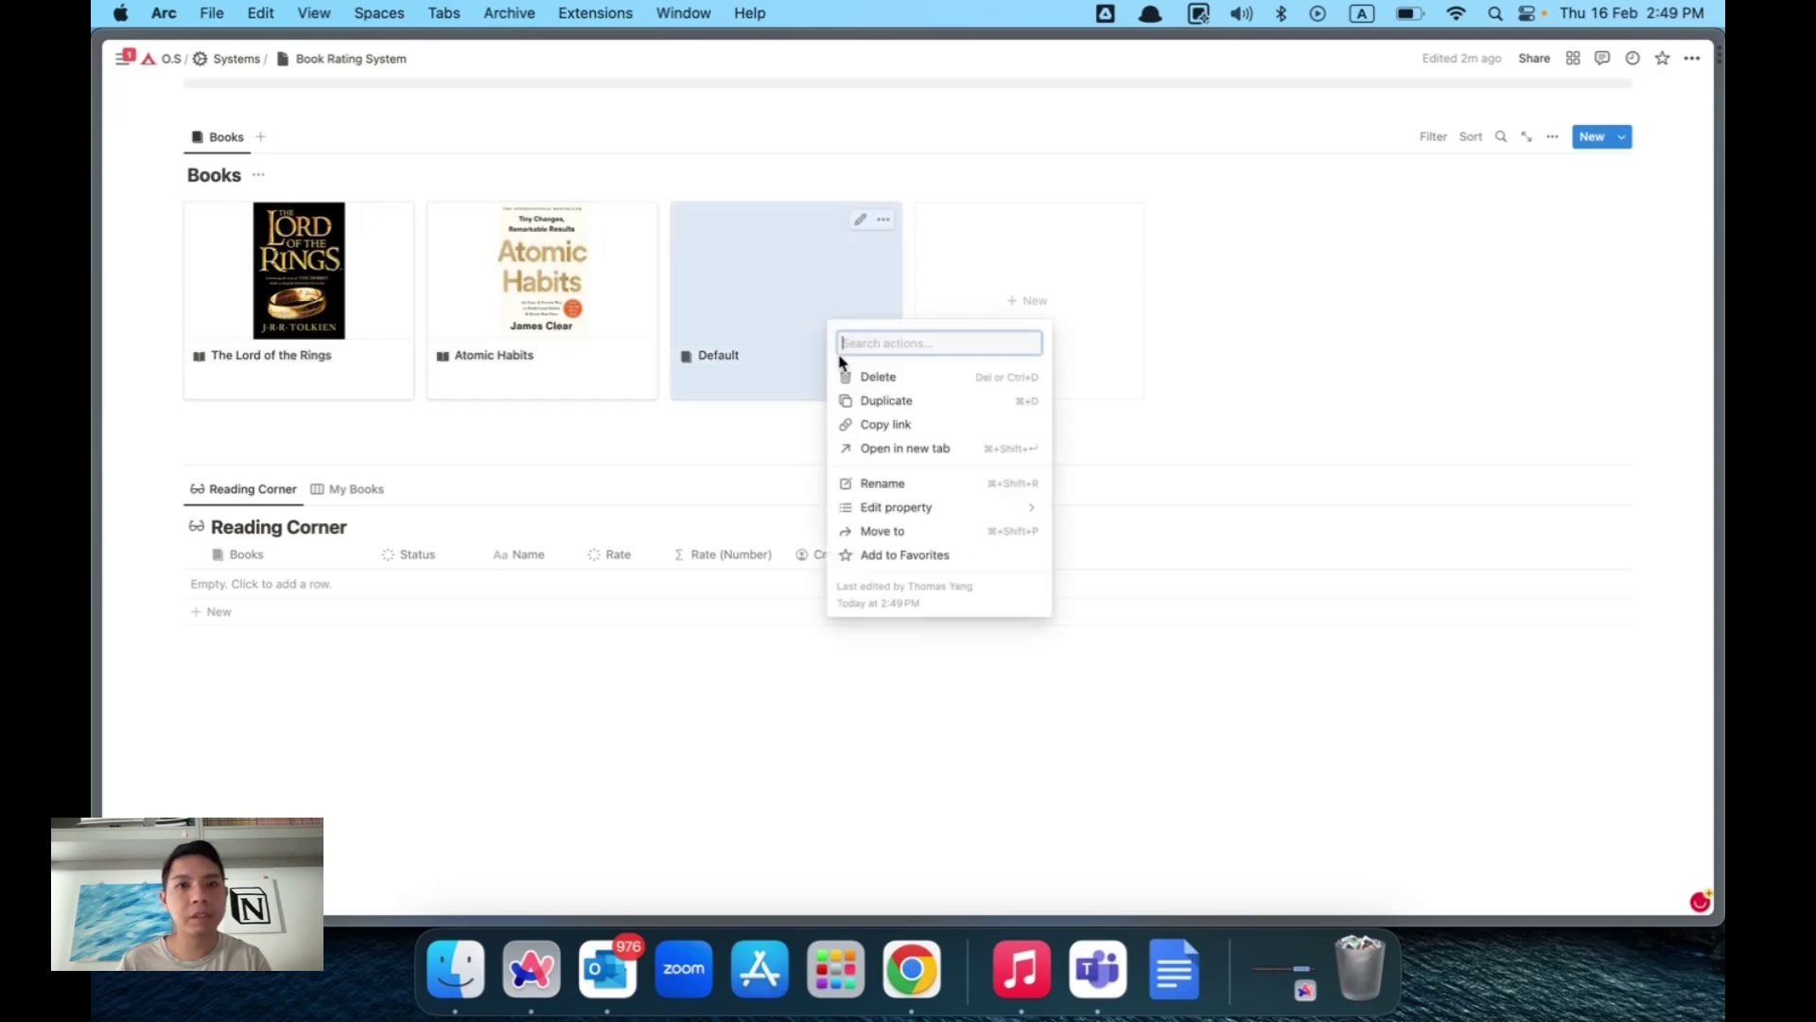
left_click(844, 372)
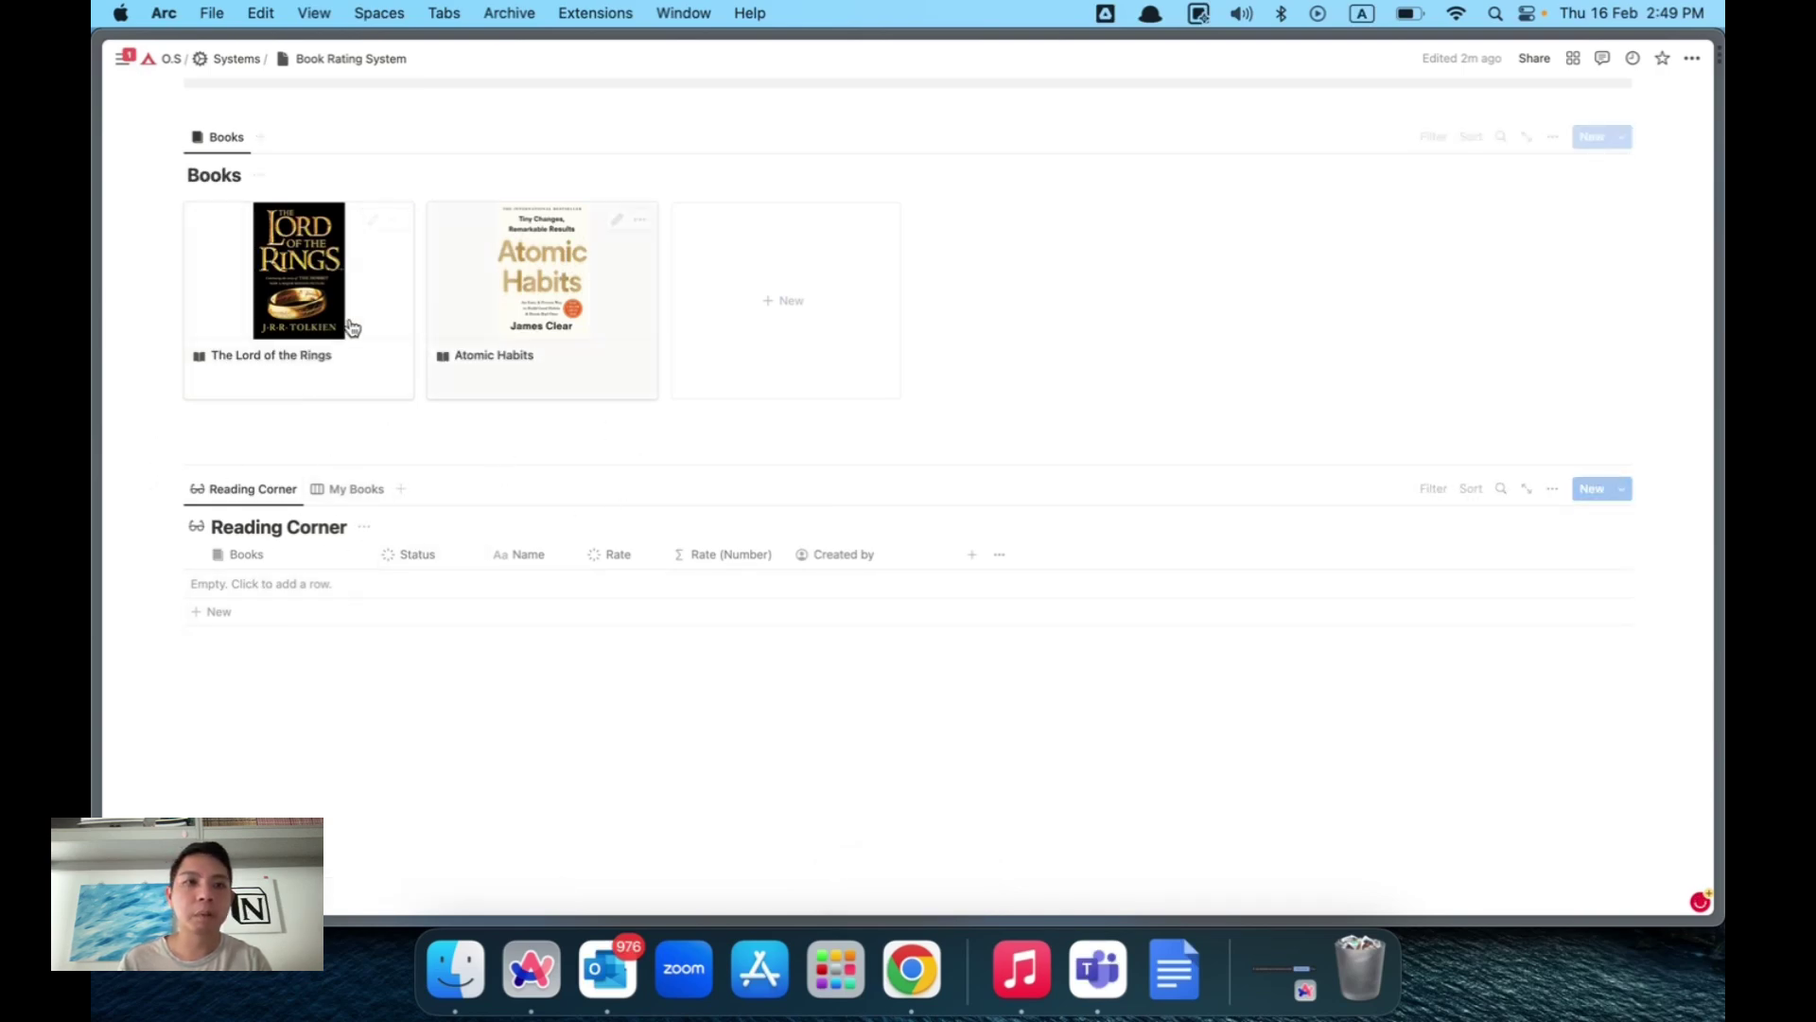
left_click(333, 398)
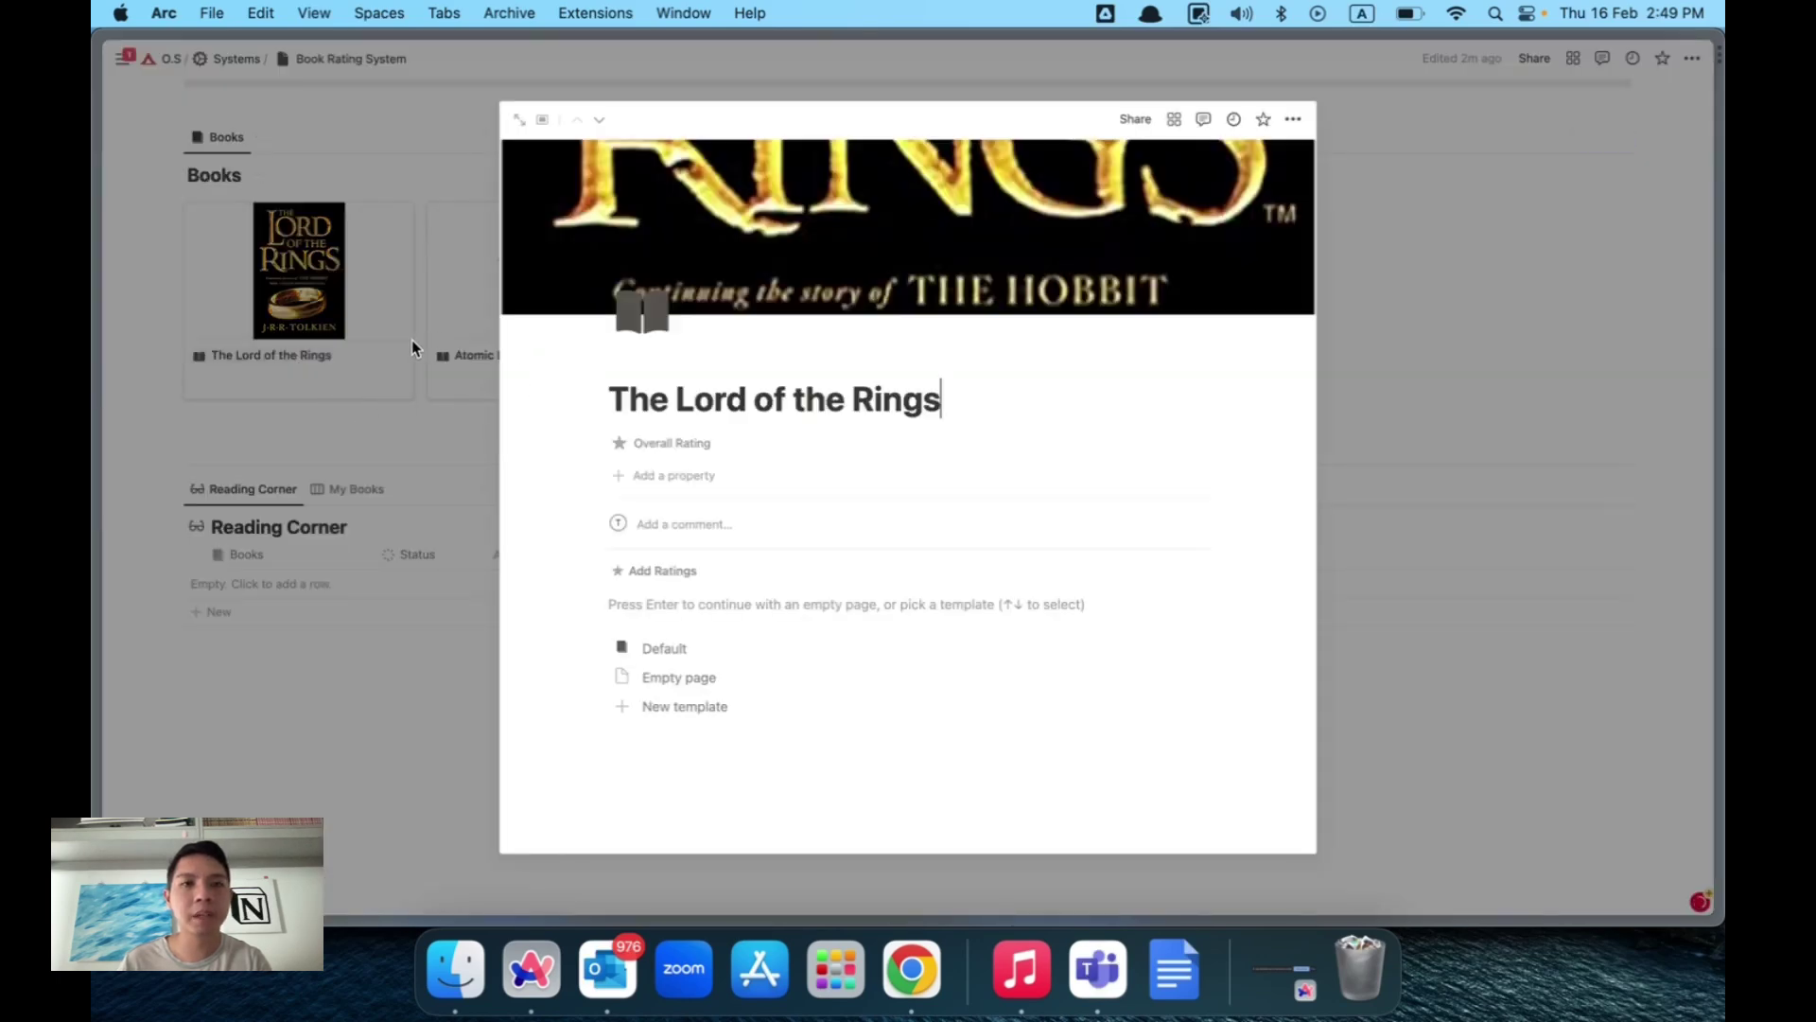
Add a new linked Reading Corner entry for the first reader with rating 4.
left_click(634, 578)
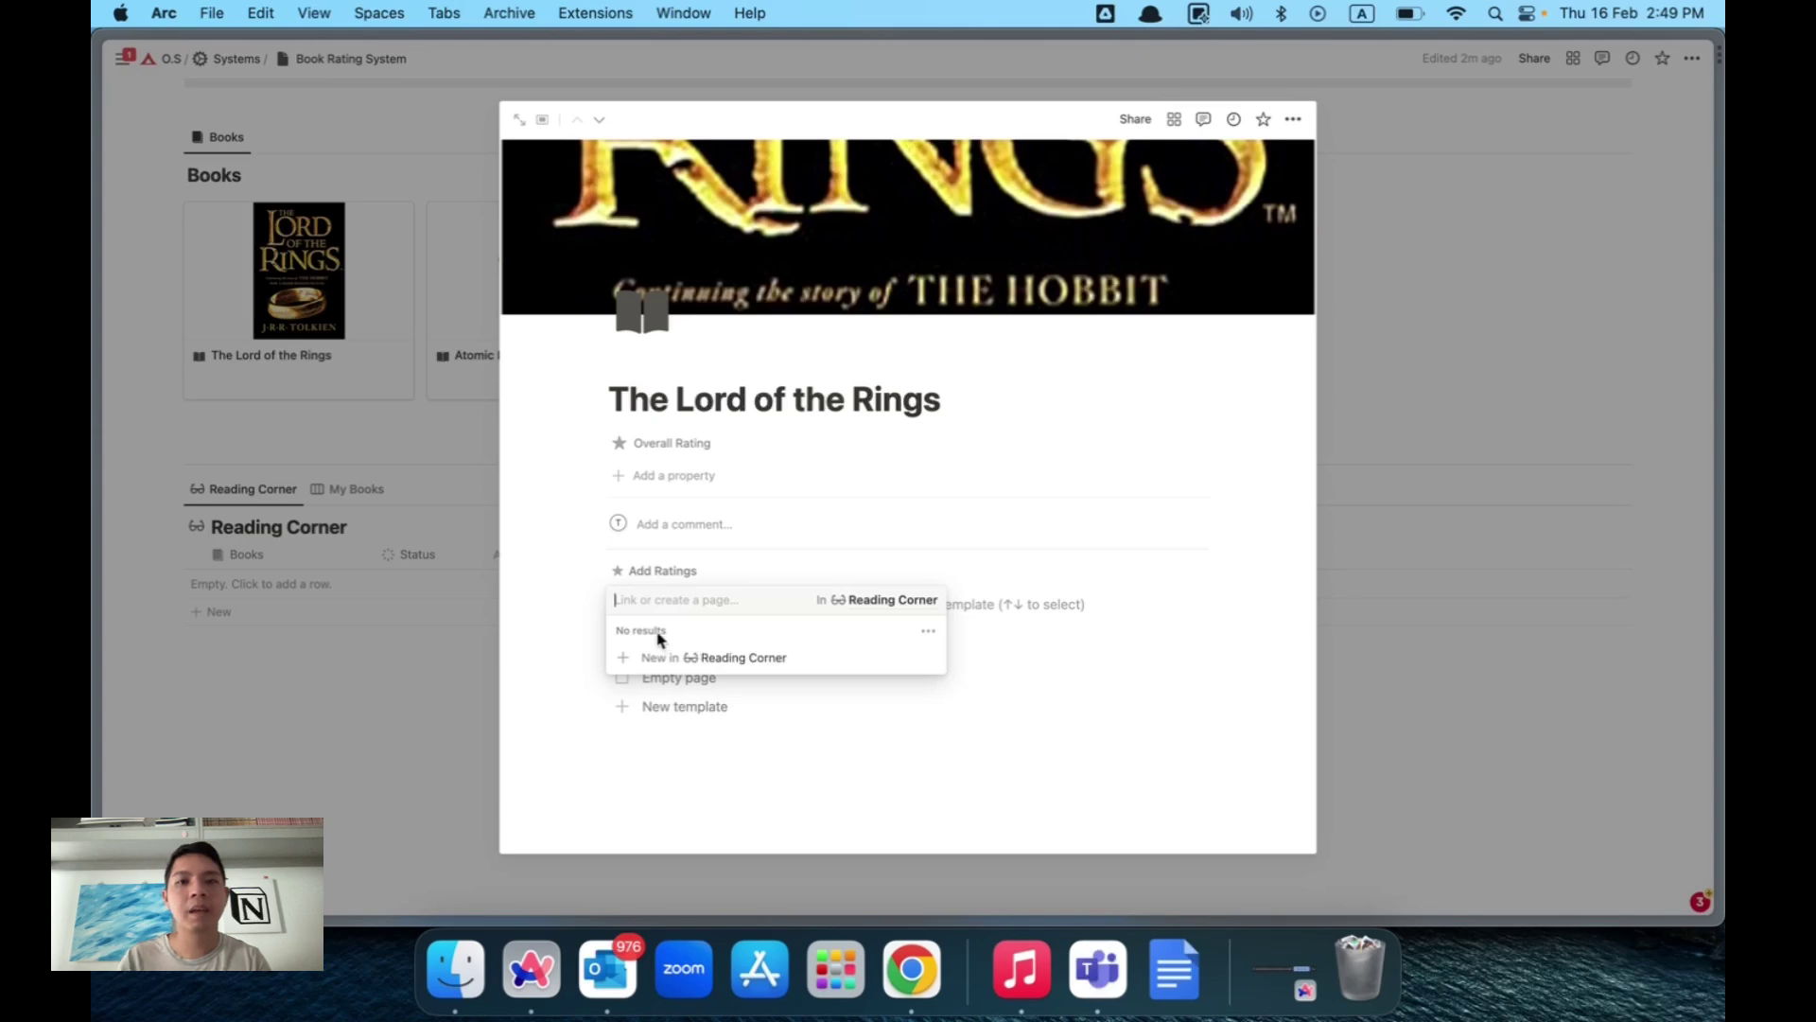
left_click(632, 660)
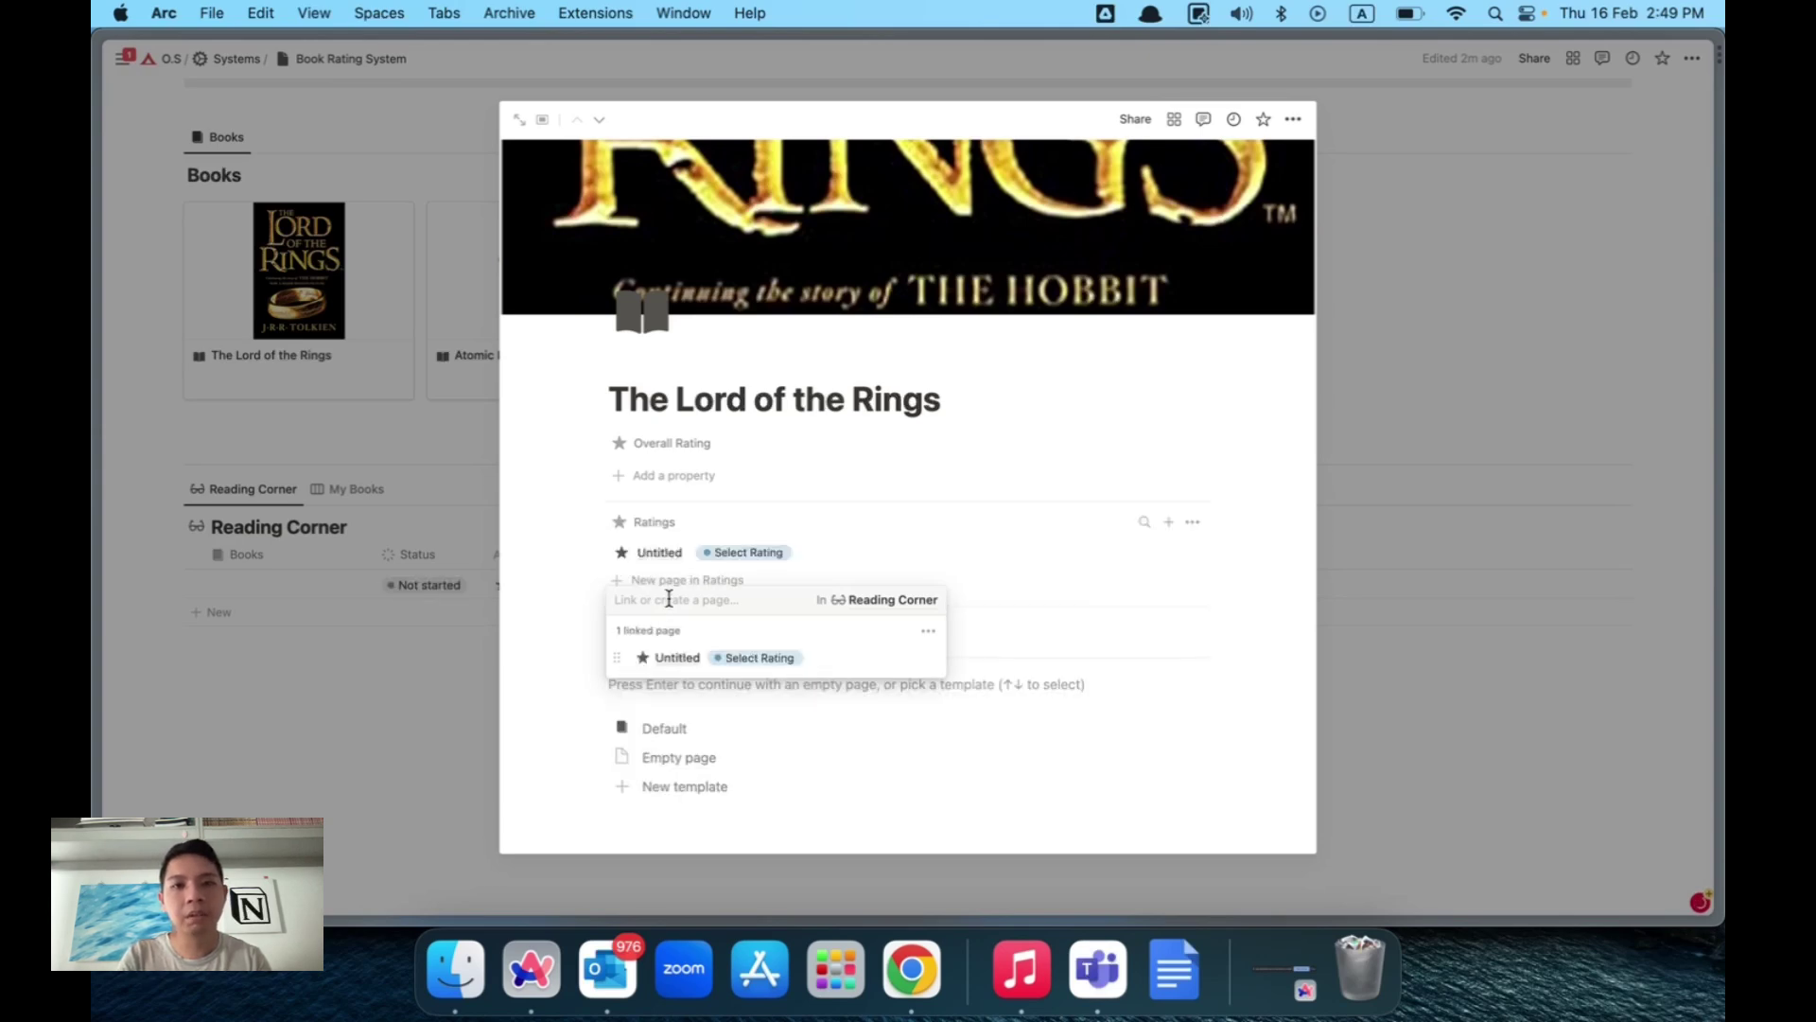
left_click(657, 561)
left_click(656, 557)
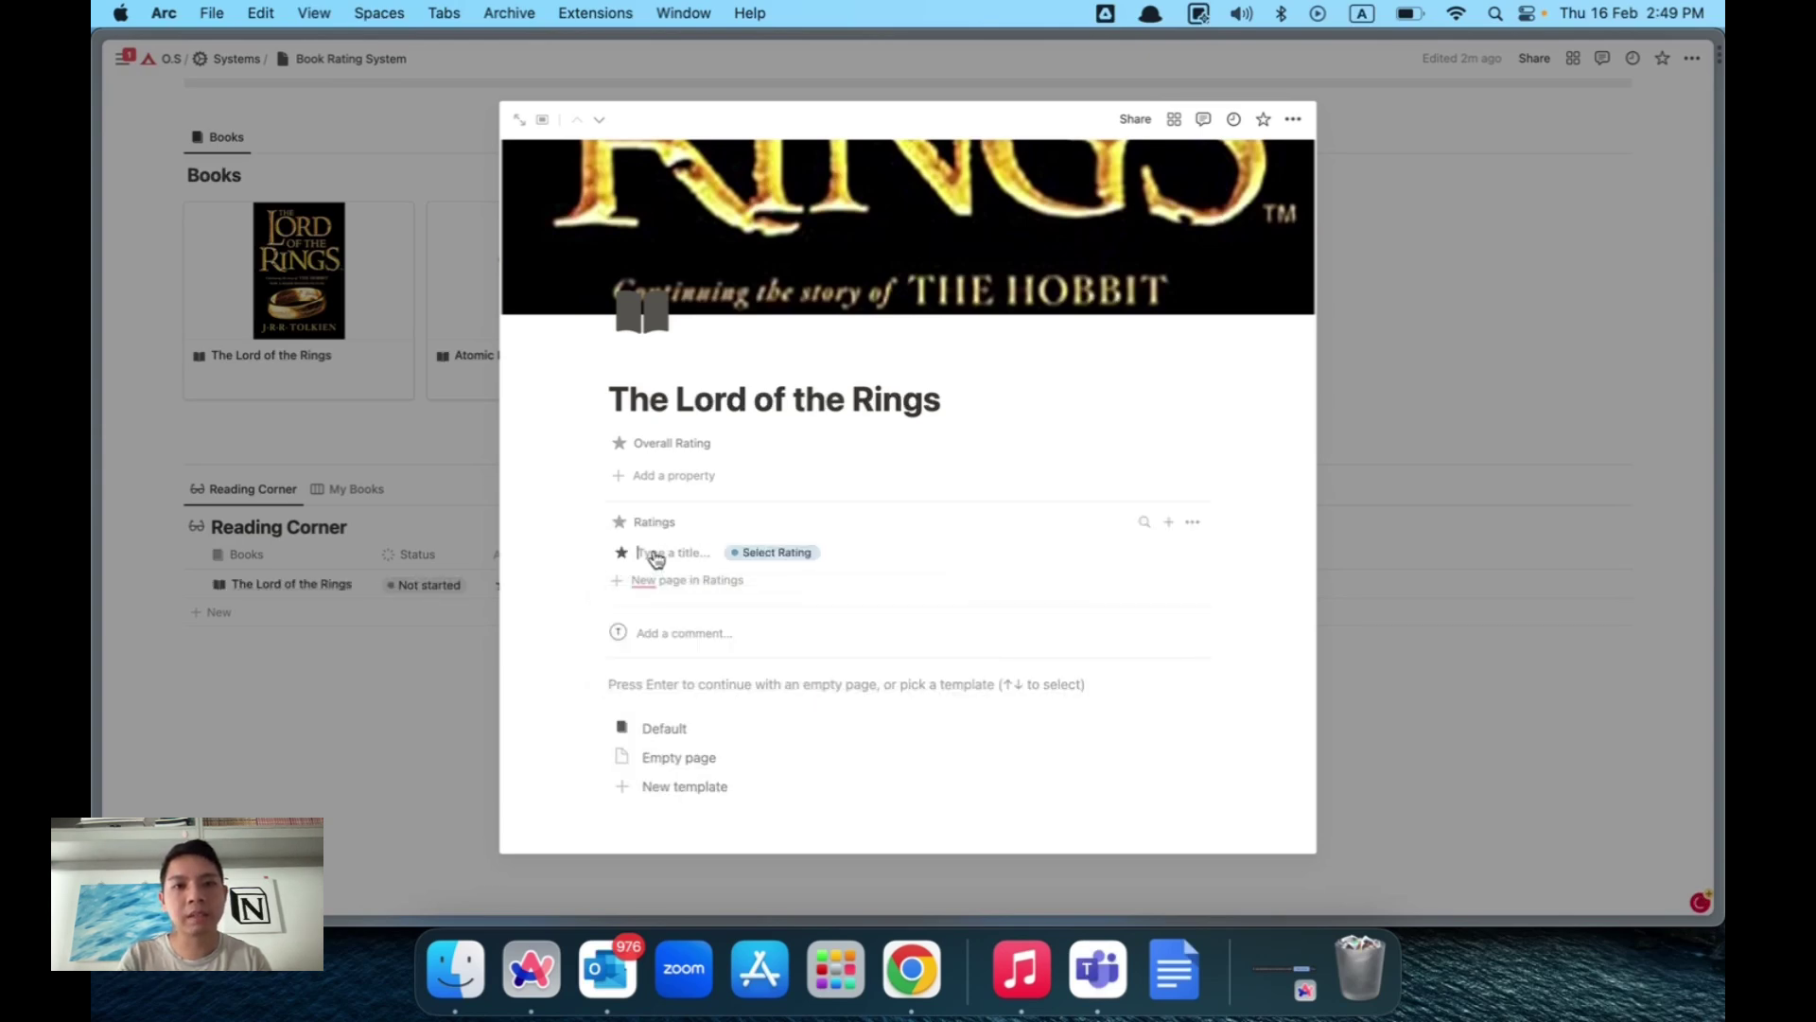
mouse_move(649, 583)
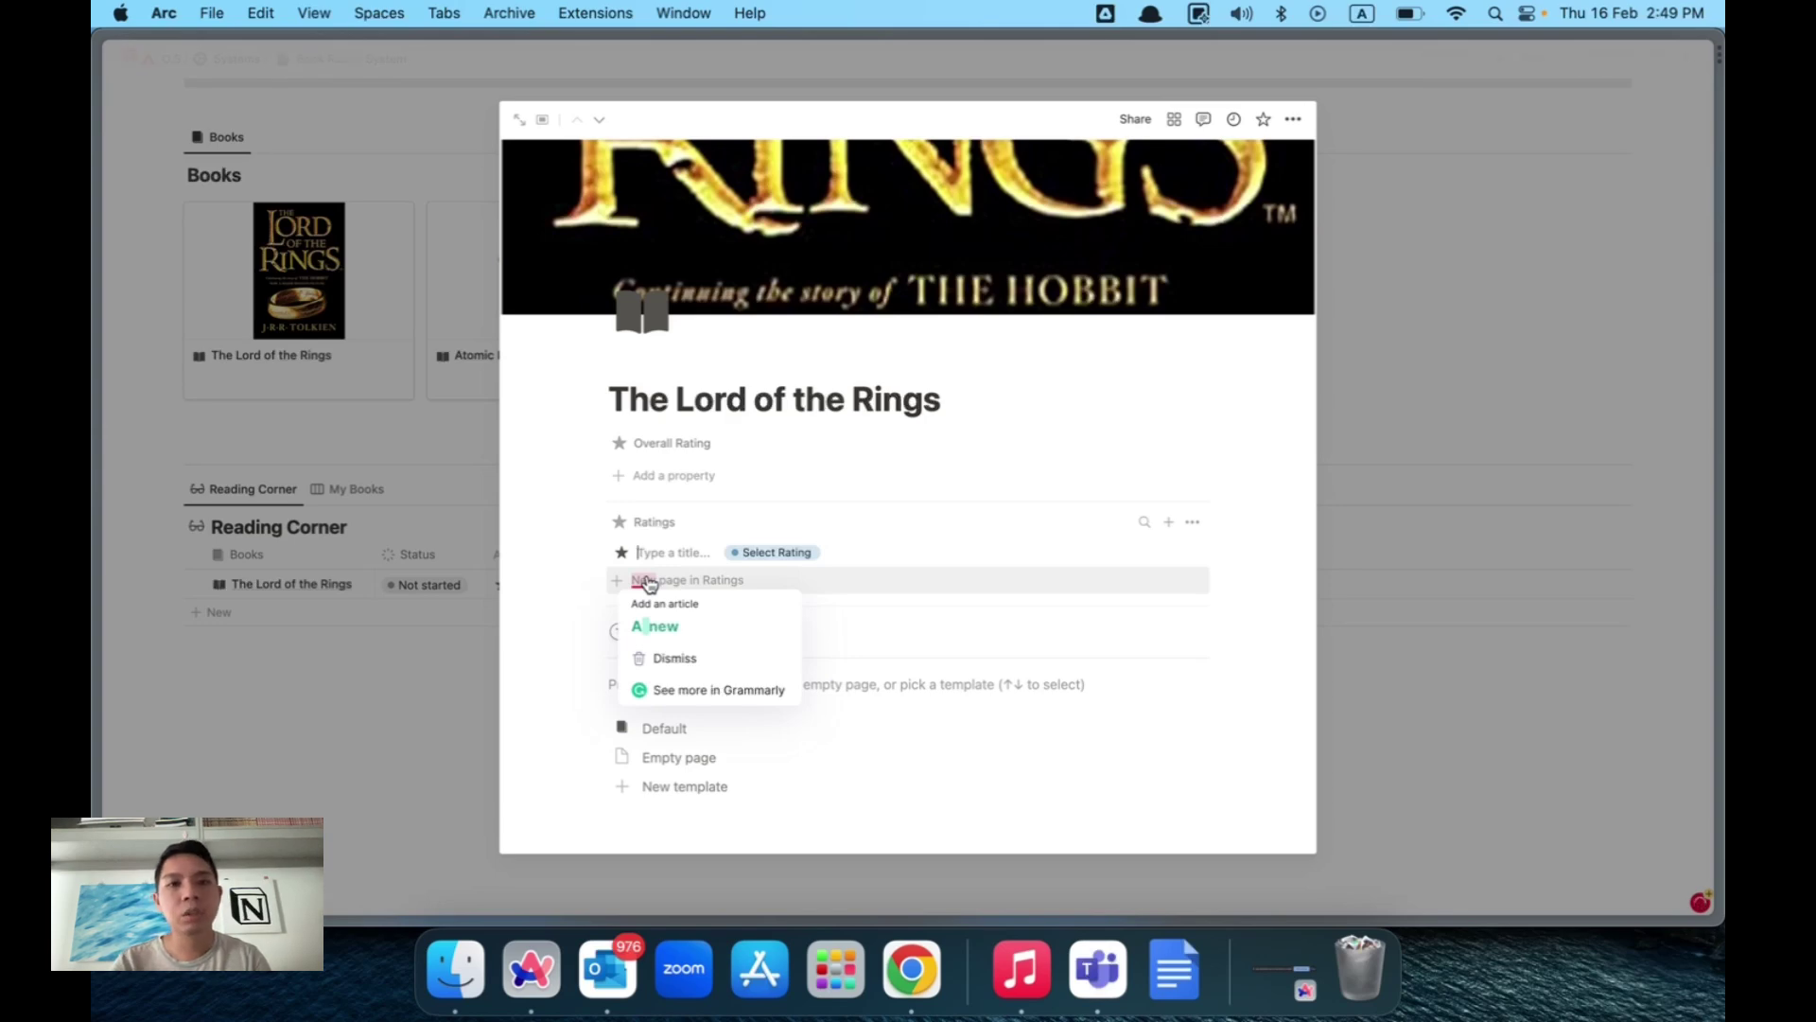
type("Thomas")
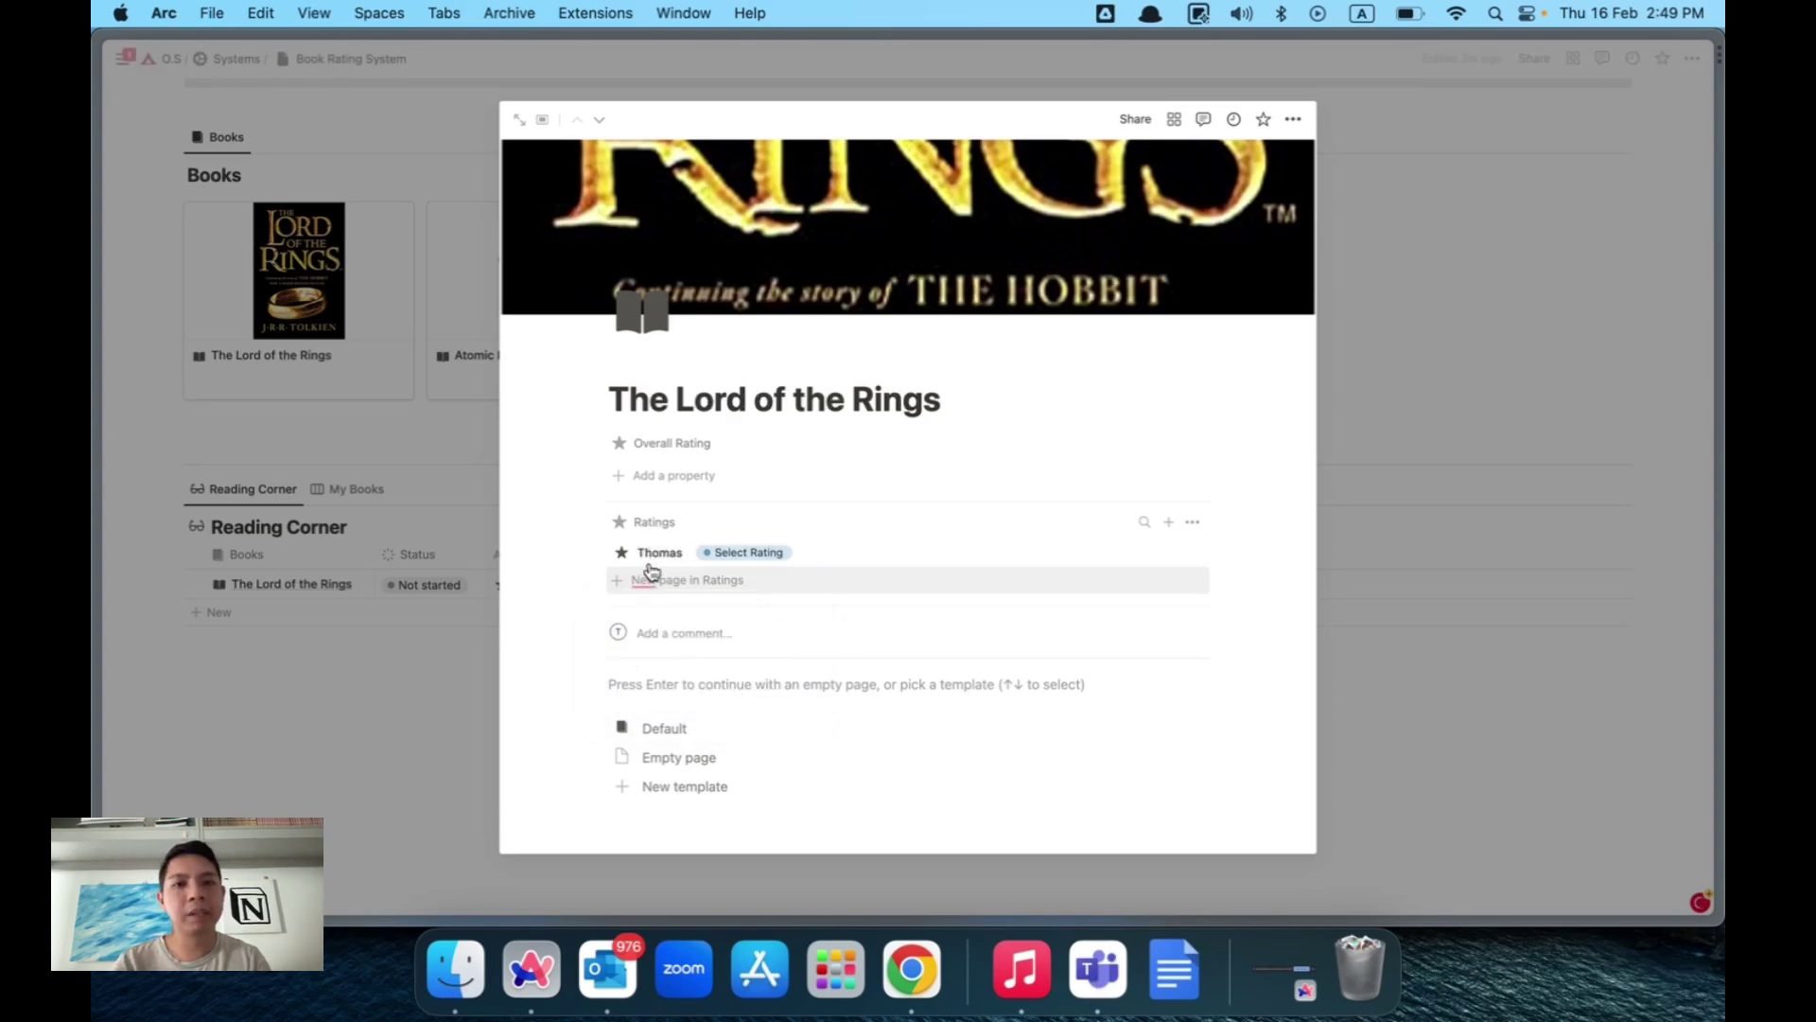
left_click(729, 554)
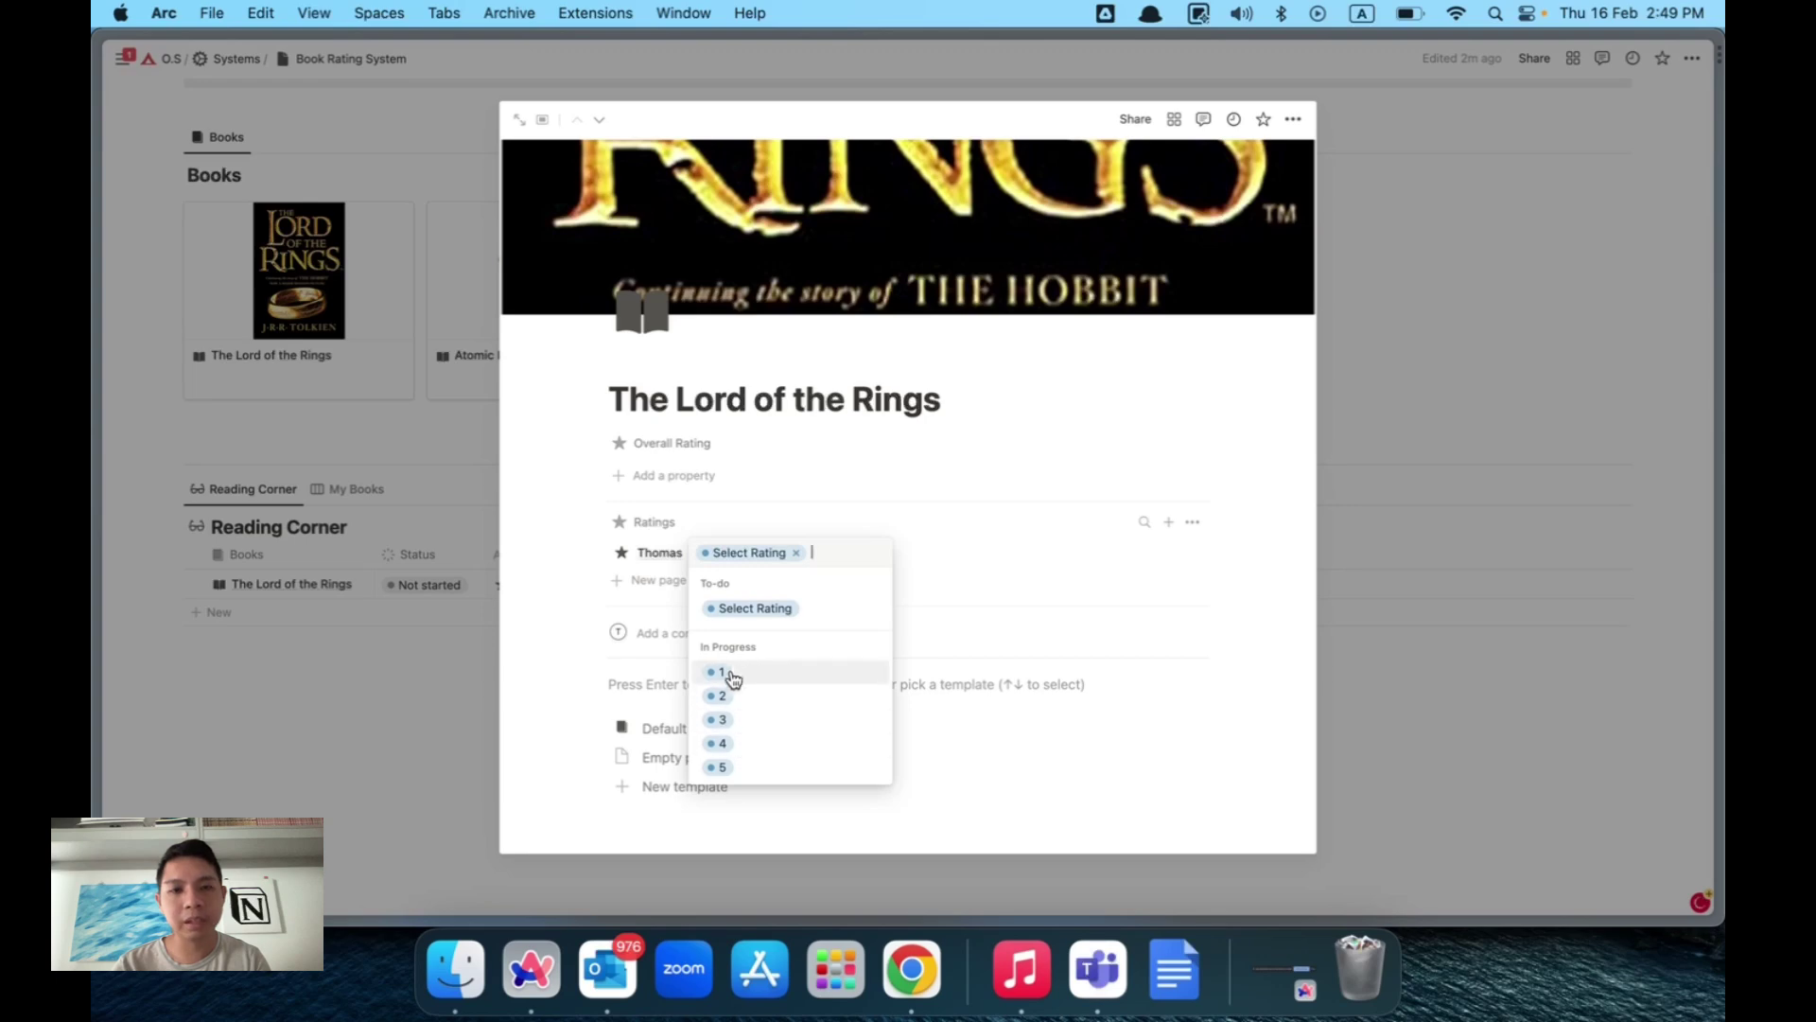
left_click(736, 745)
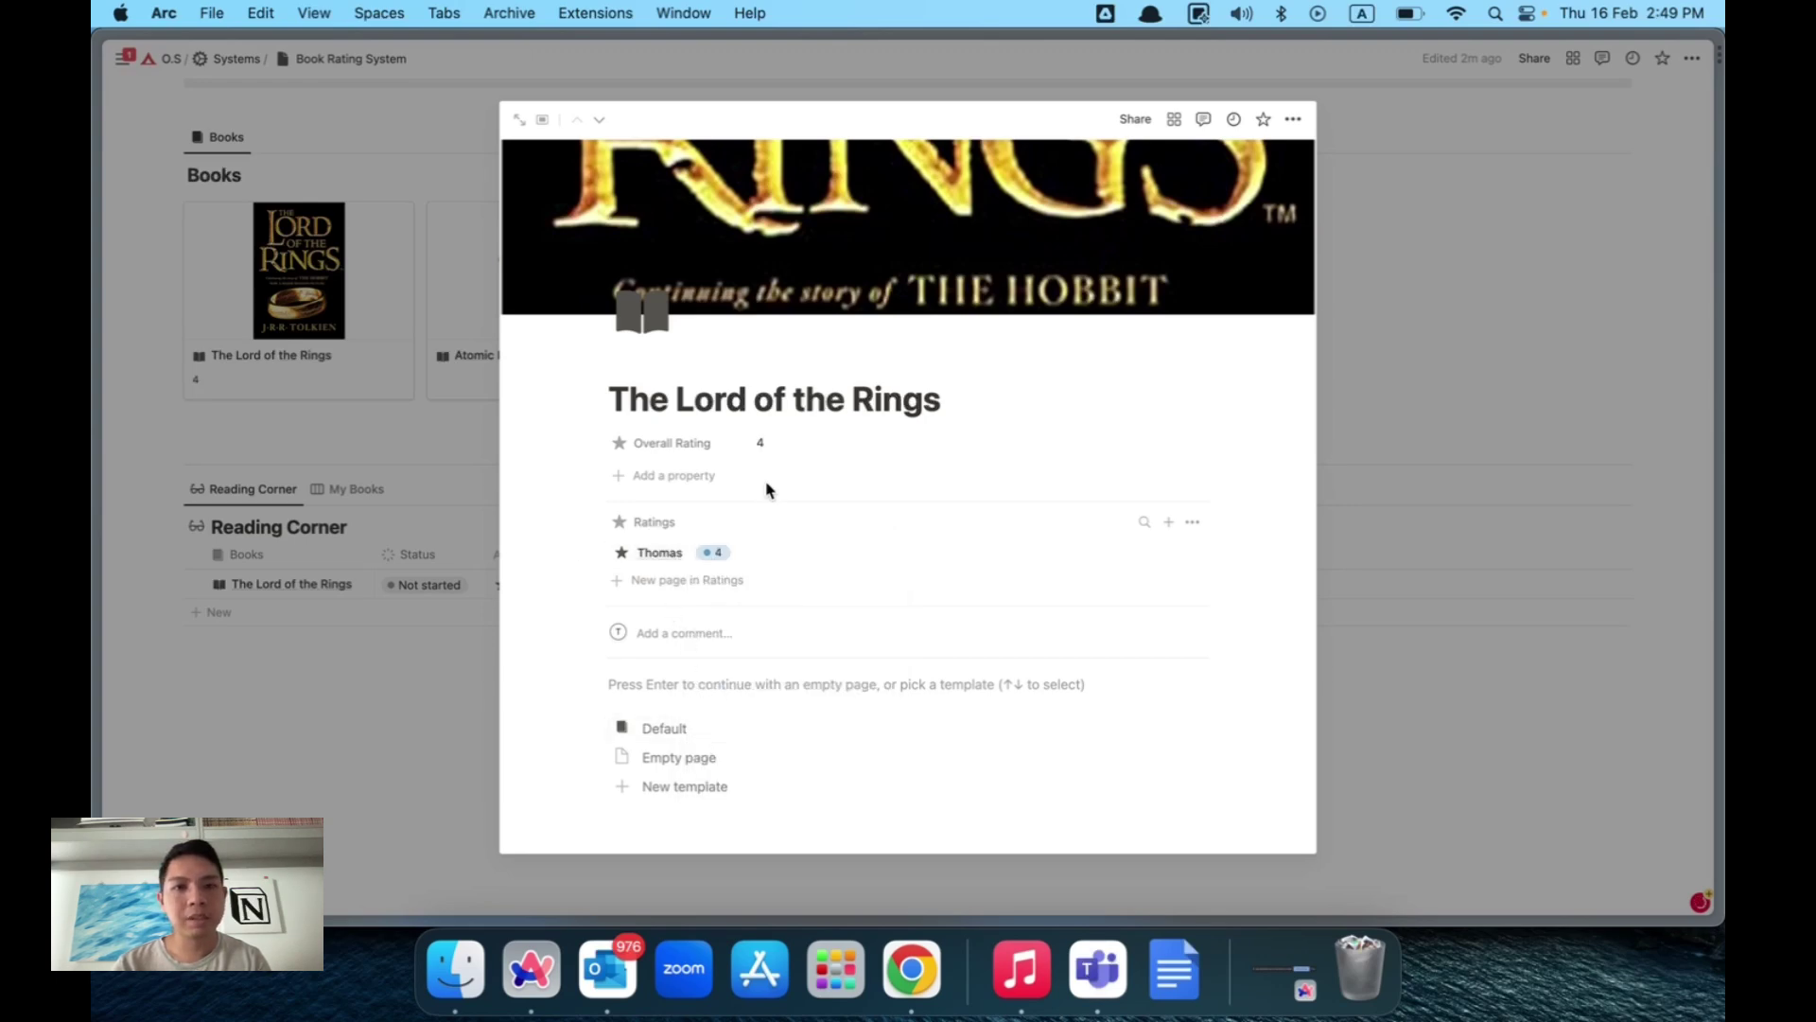
Add two more reader entries rated 5 and 2.
left_click(652, 584)
type("George")
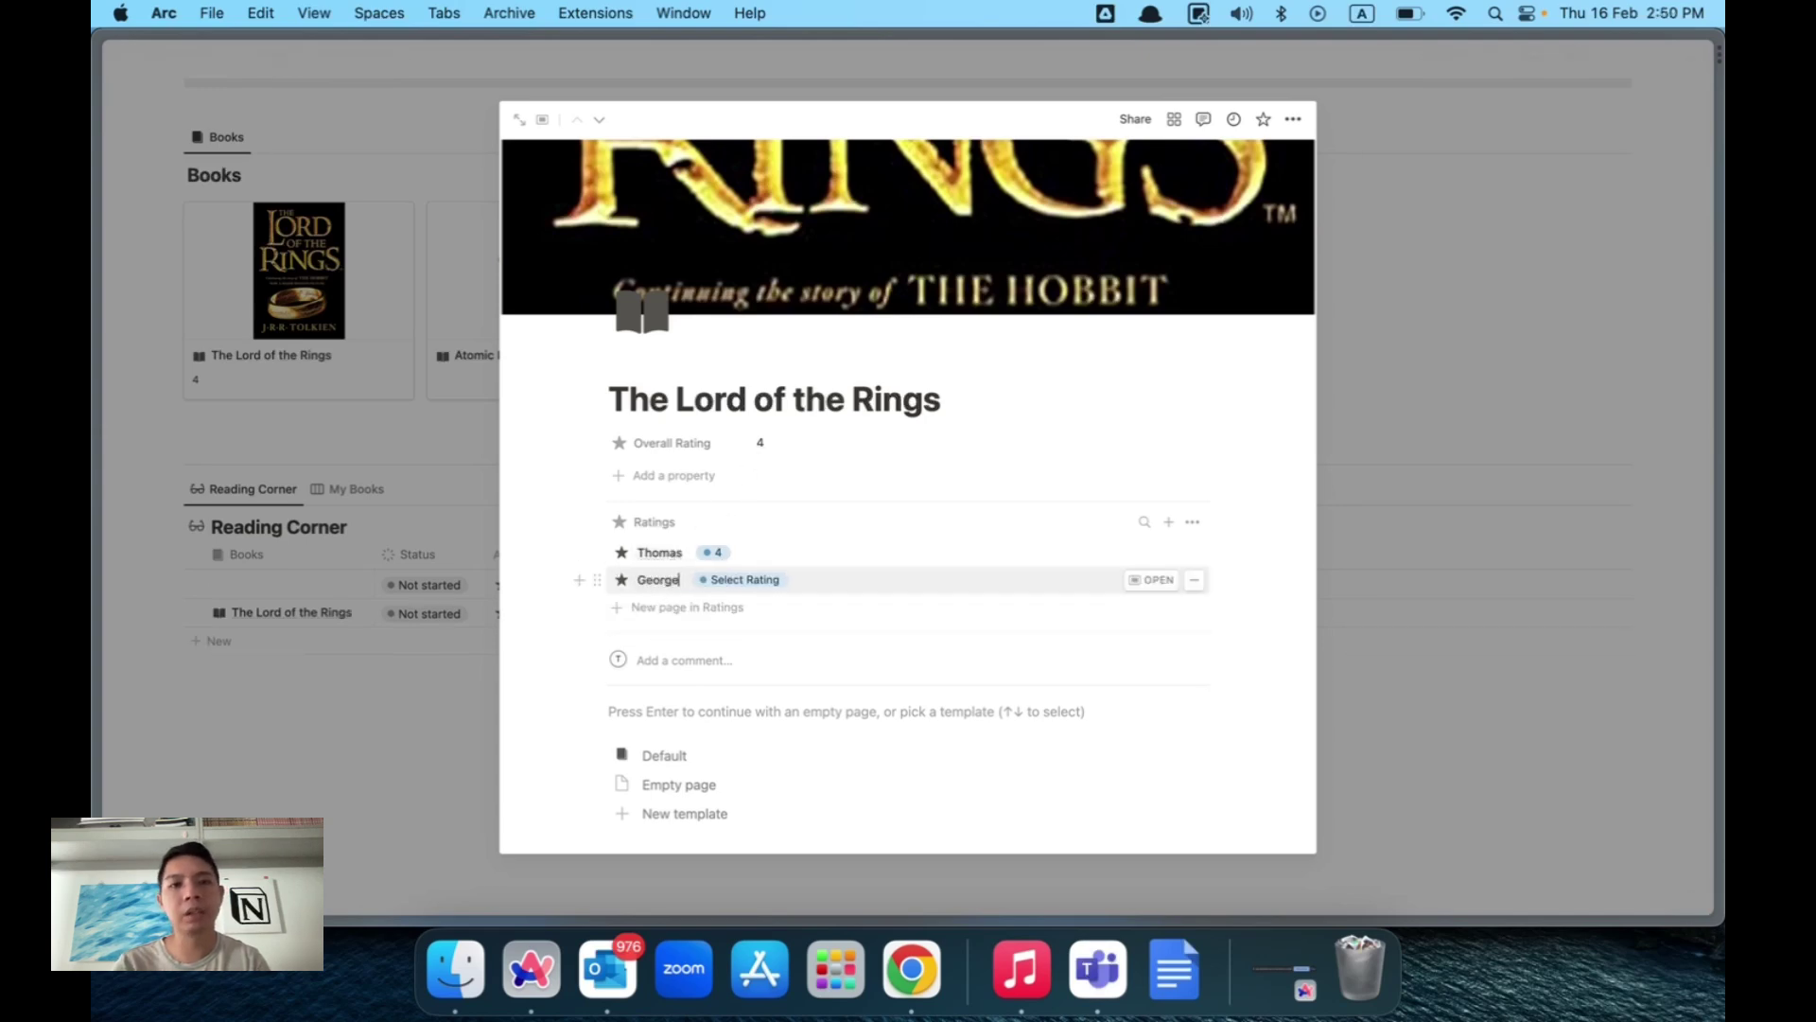
left_click(747, 579)
left_click(722, 795)
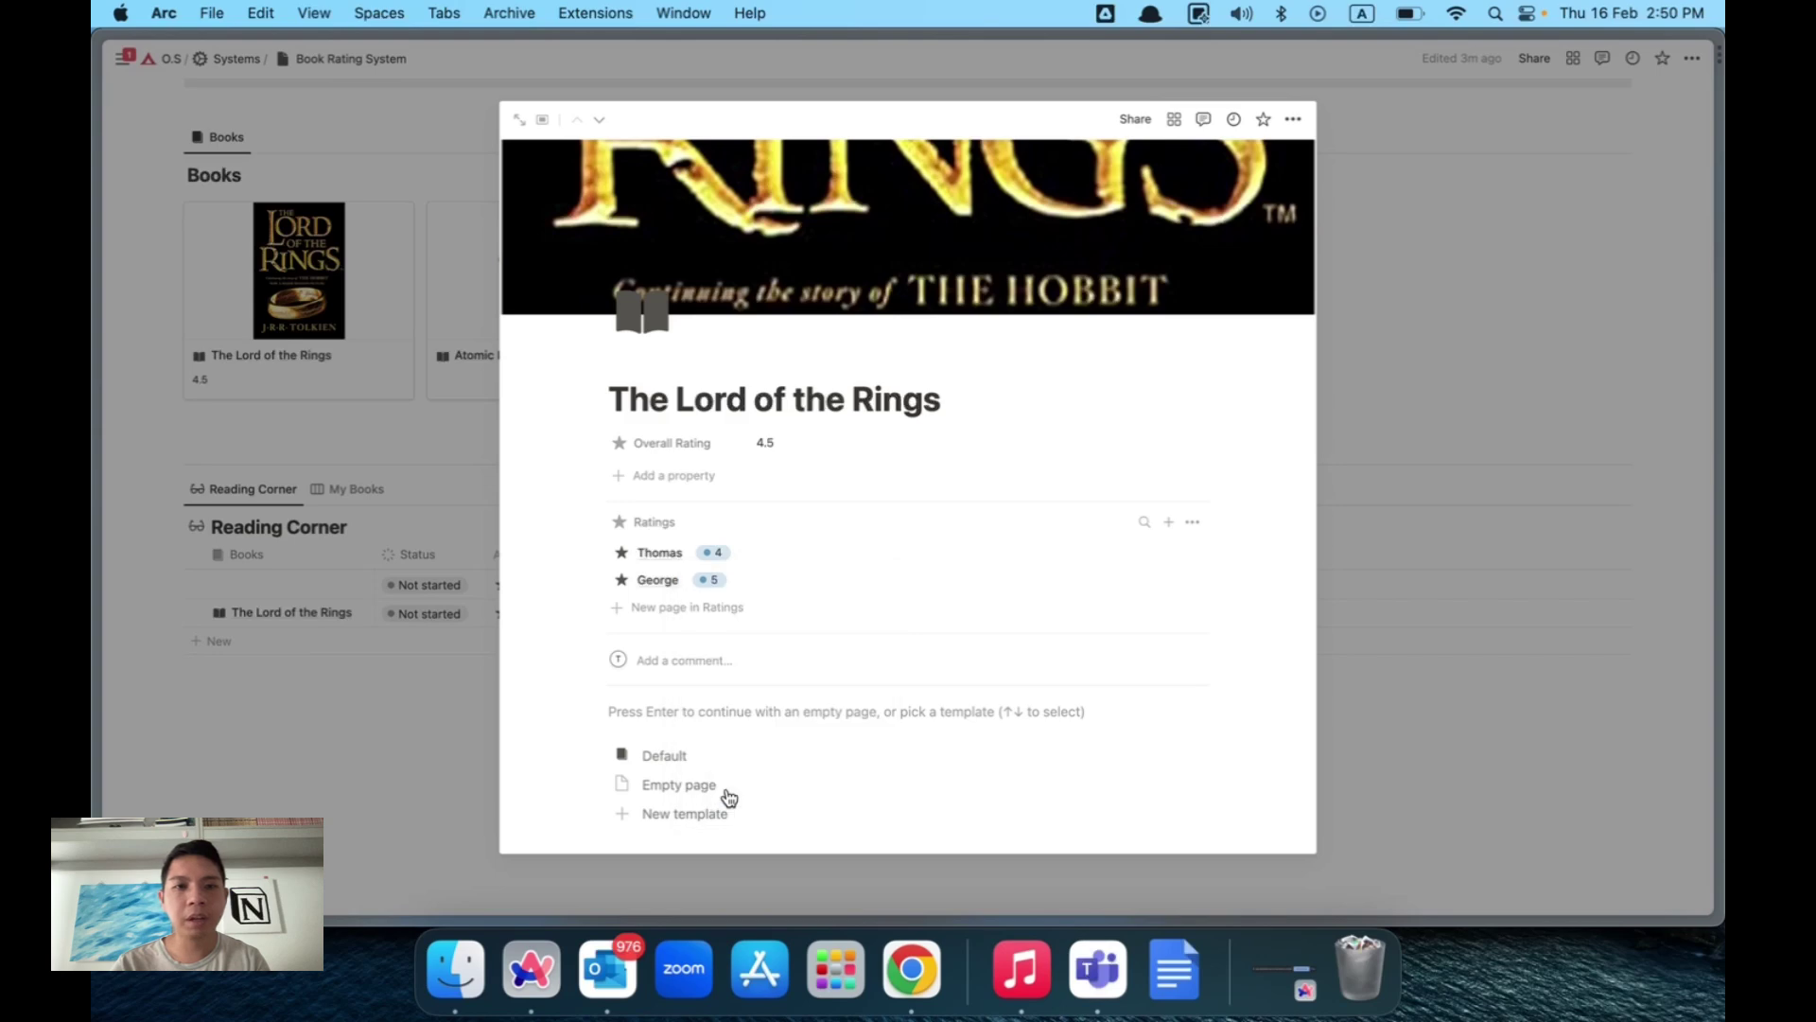
left_click(651, 610)
type("Jessica")
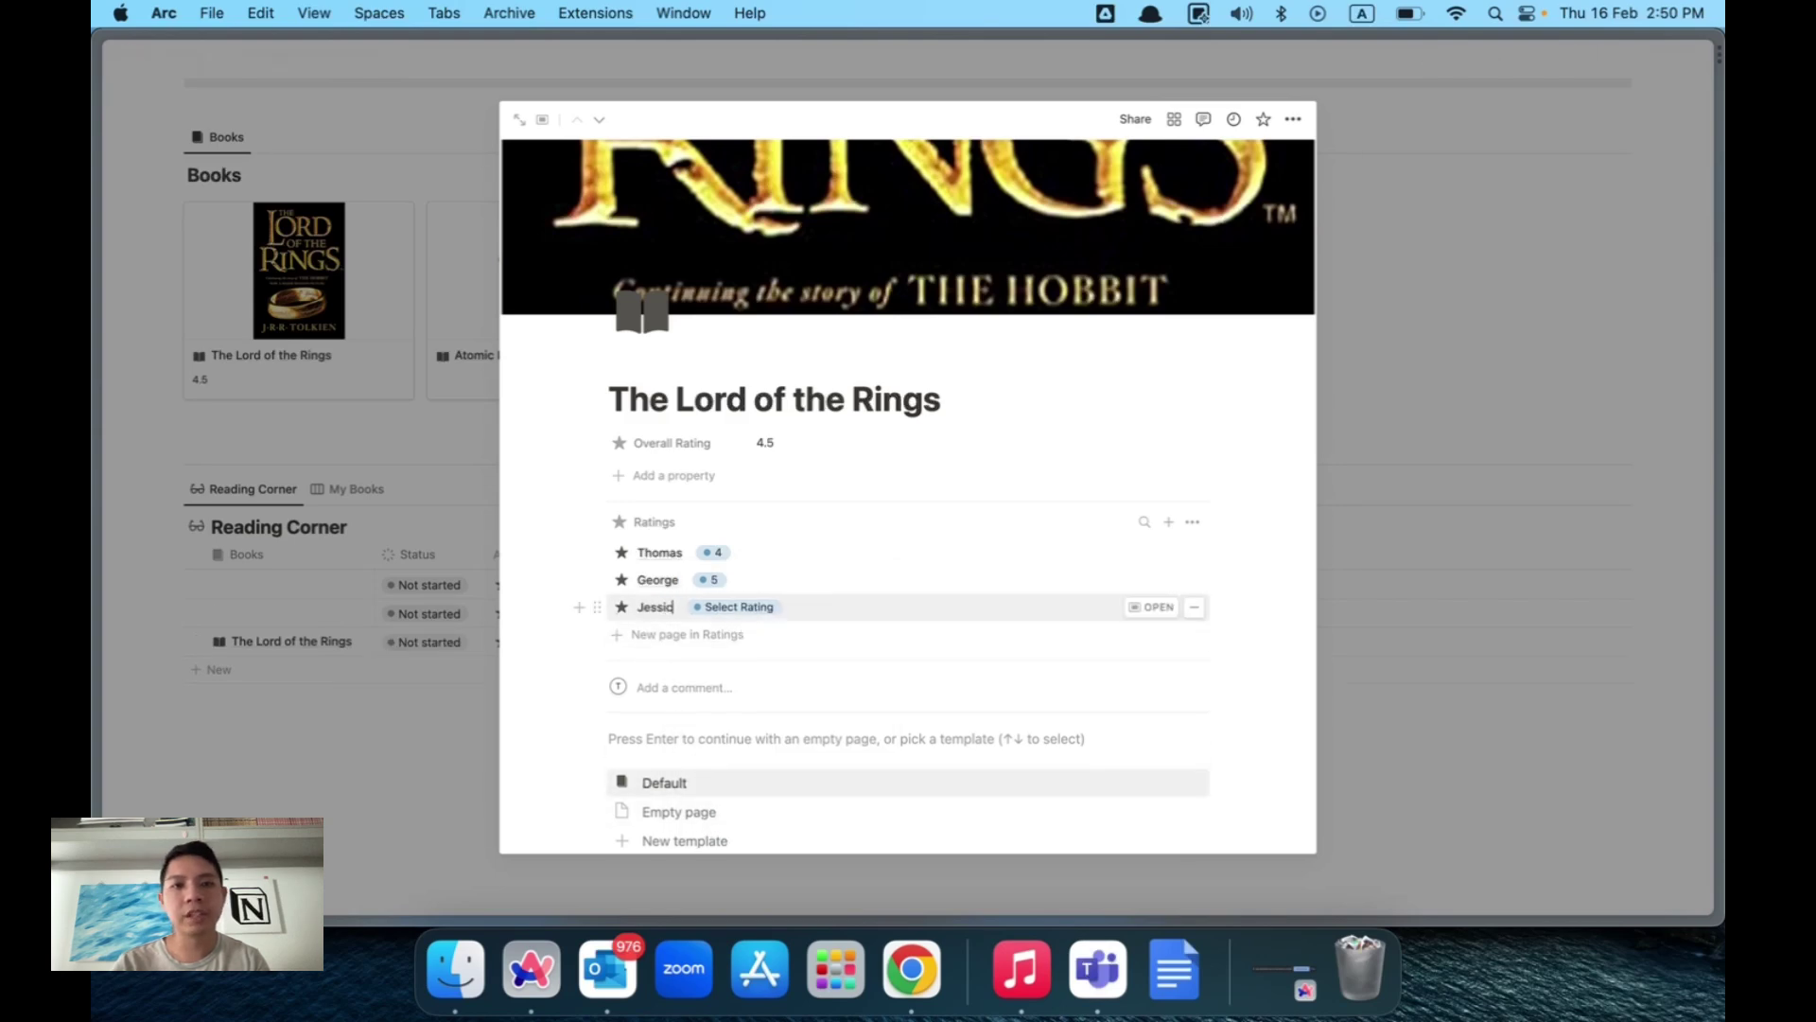
left_click(720, 606)
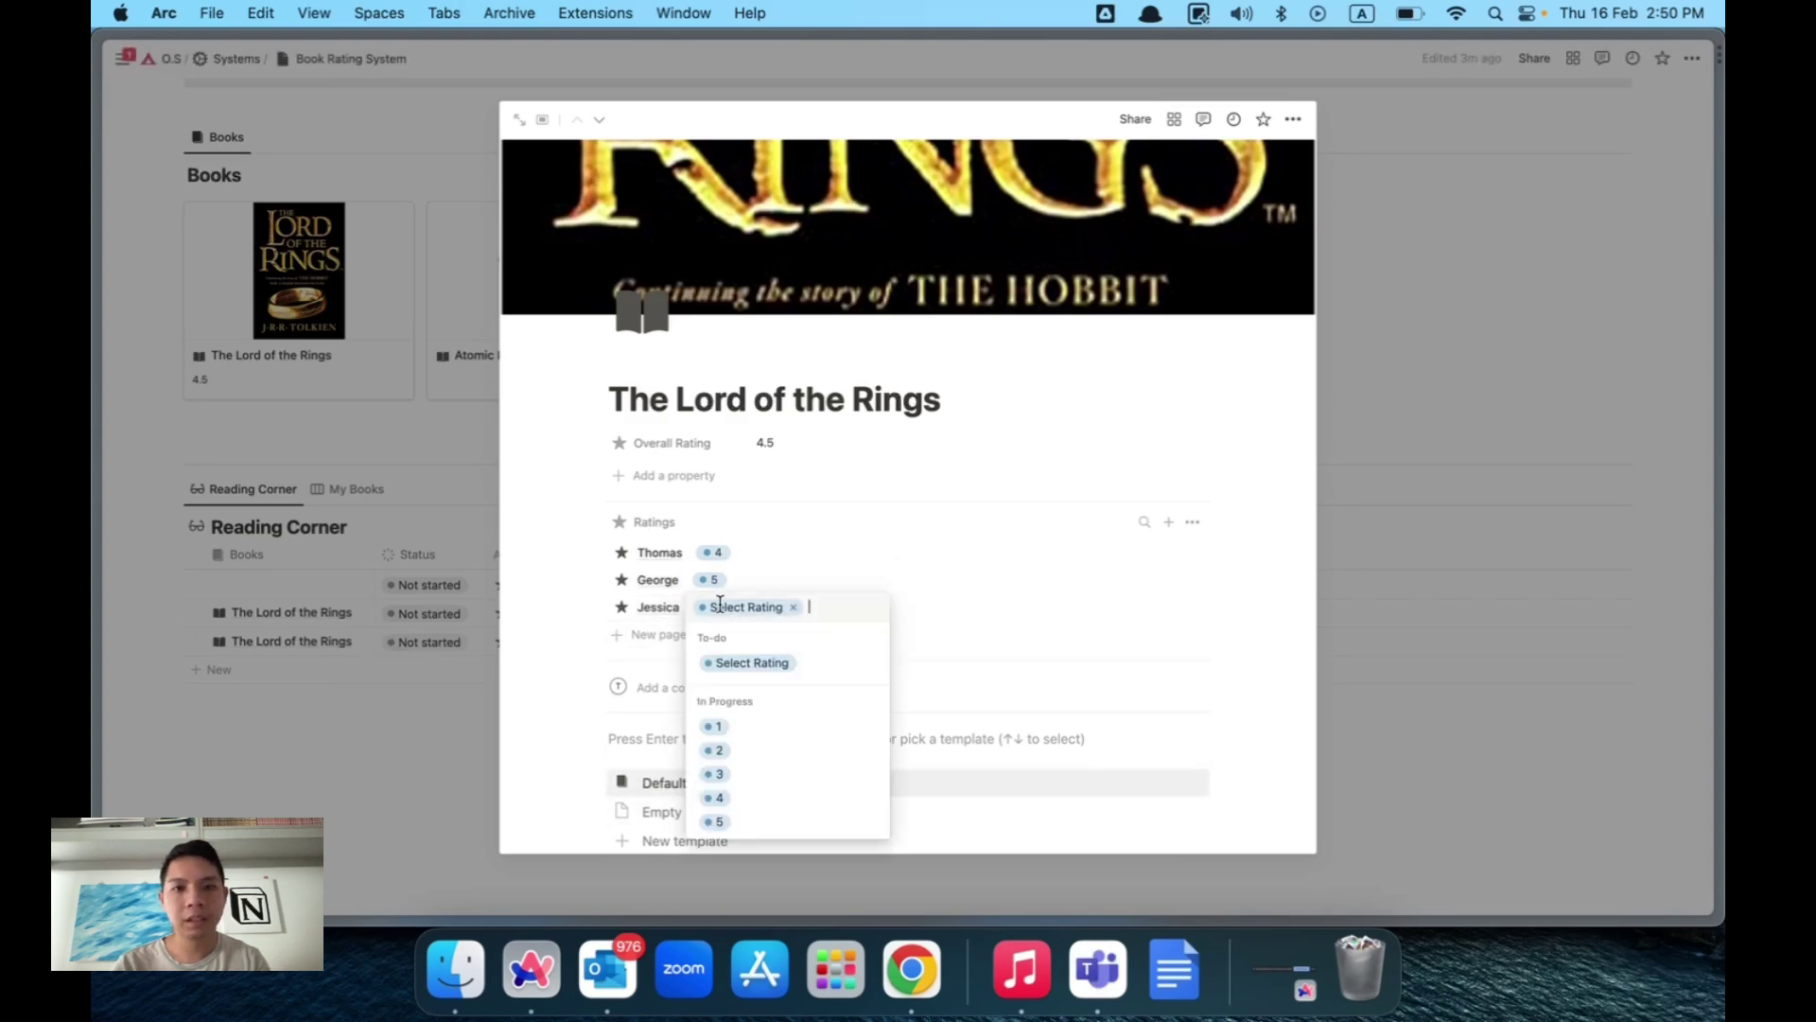
left_click(721, 749)
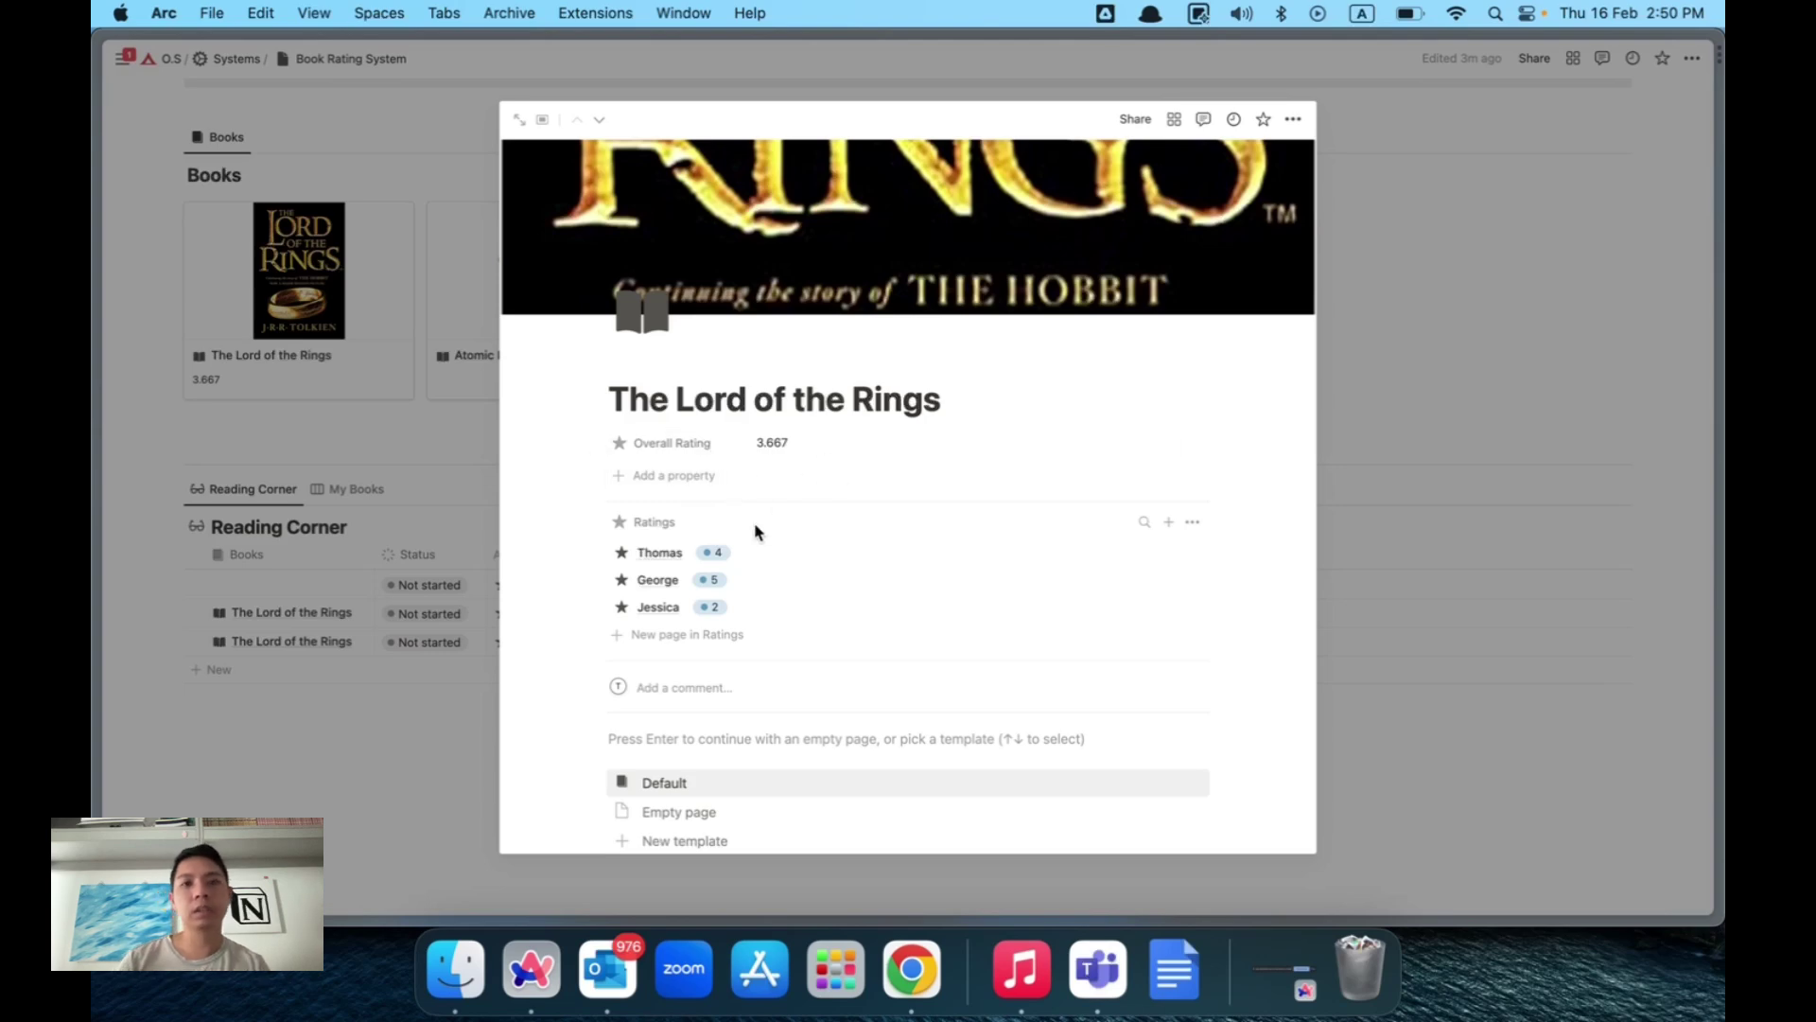
Review the first reader's rating entry, then close The Lord of the Rings page.
left_click(757, 551)
key("super+bracketleft")
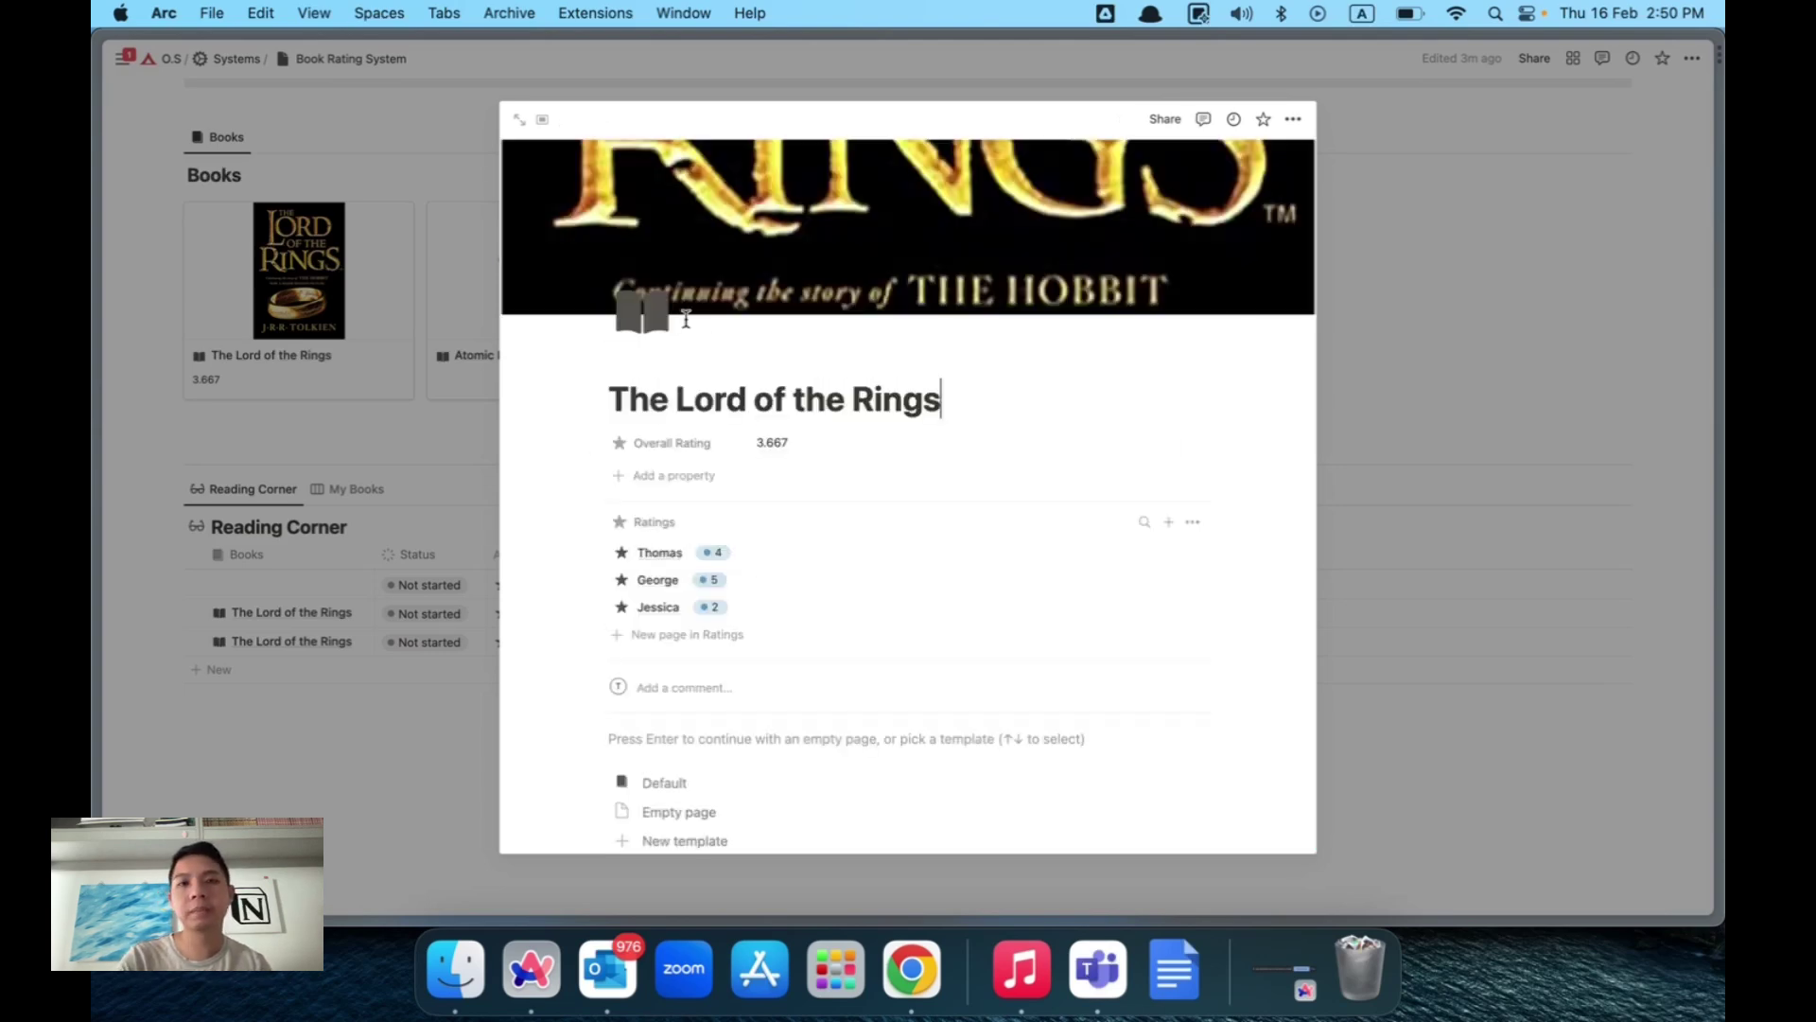
scroll(683, 497, "down", 2)
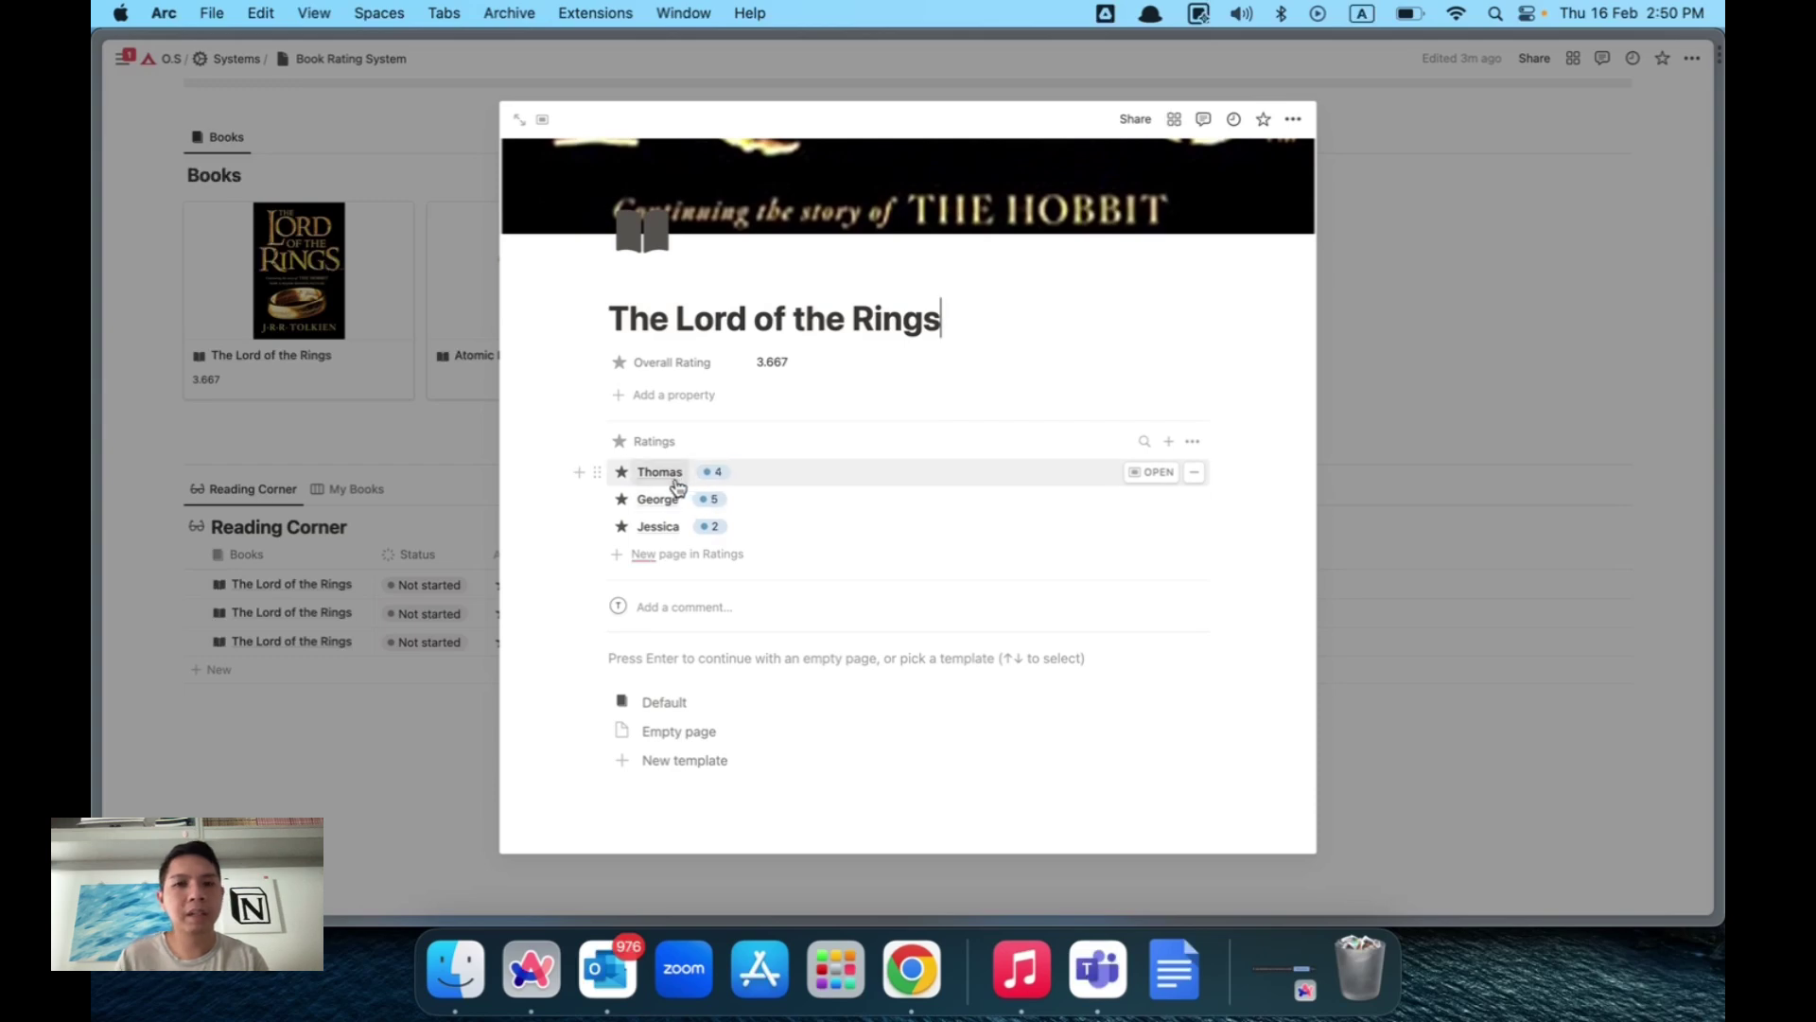
left_click(707, 473)
left_click(782, 422)
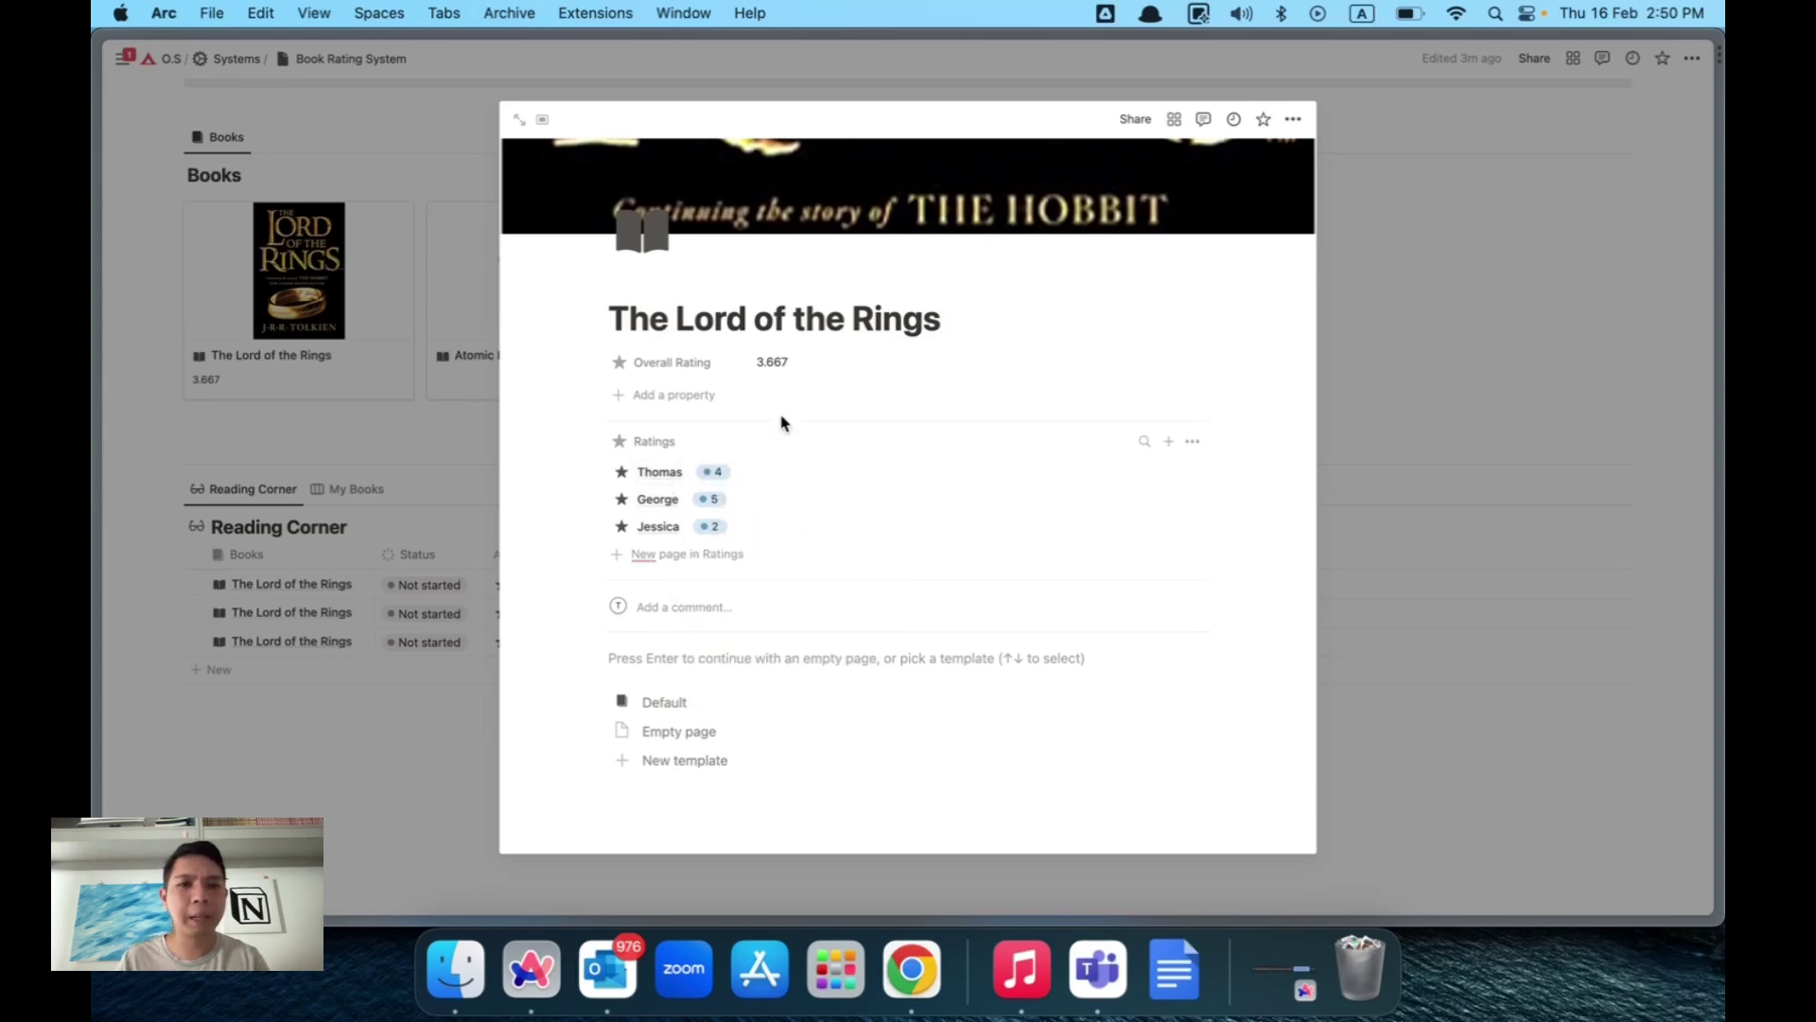
scroll(689, 503, "up", 1)
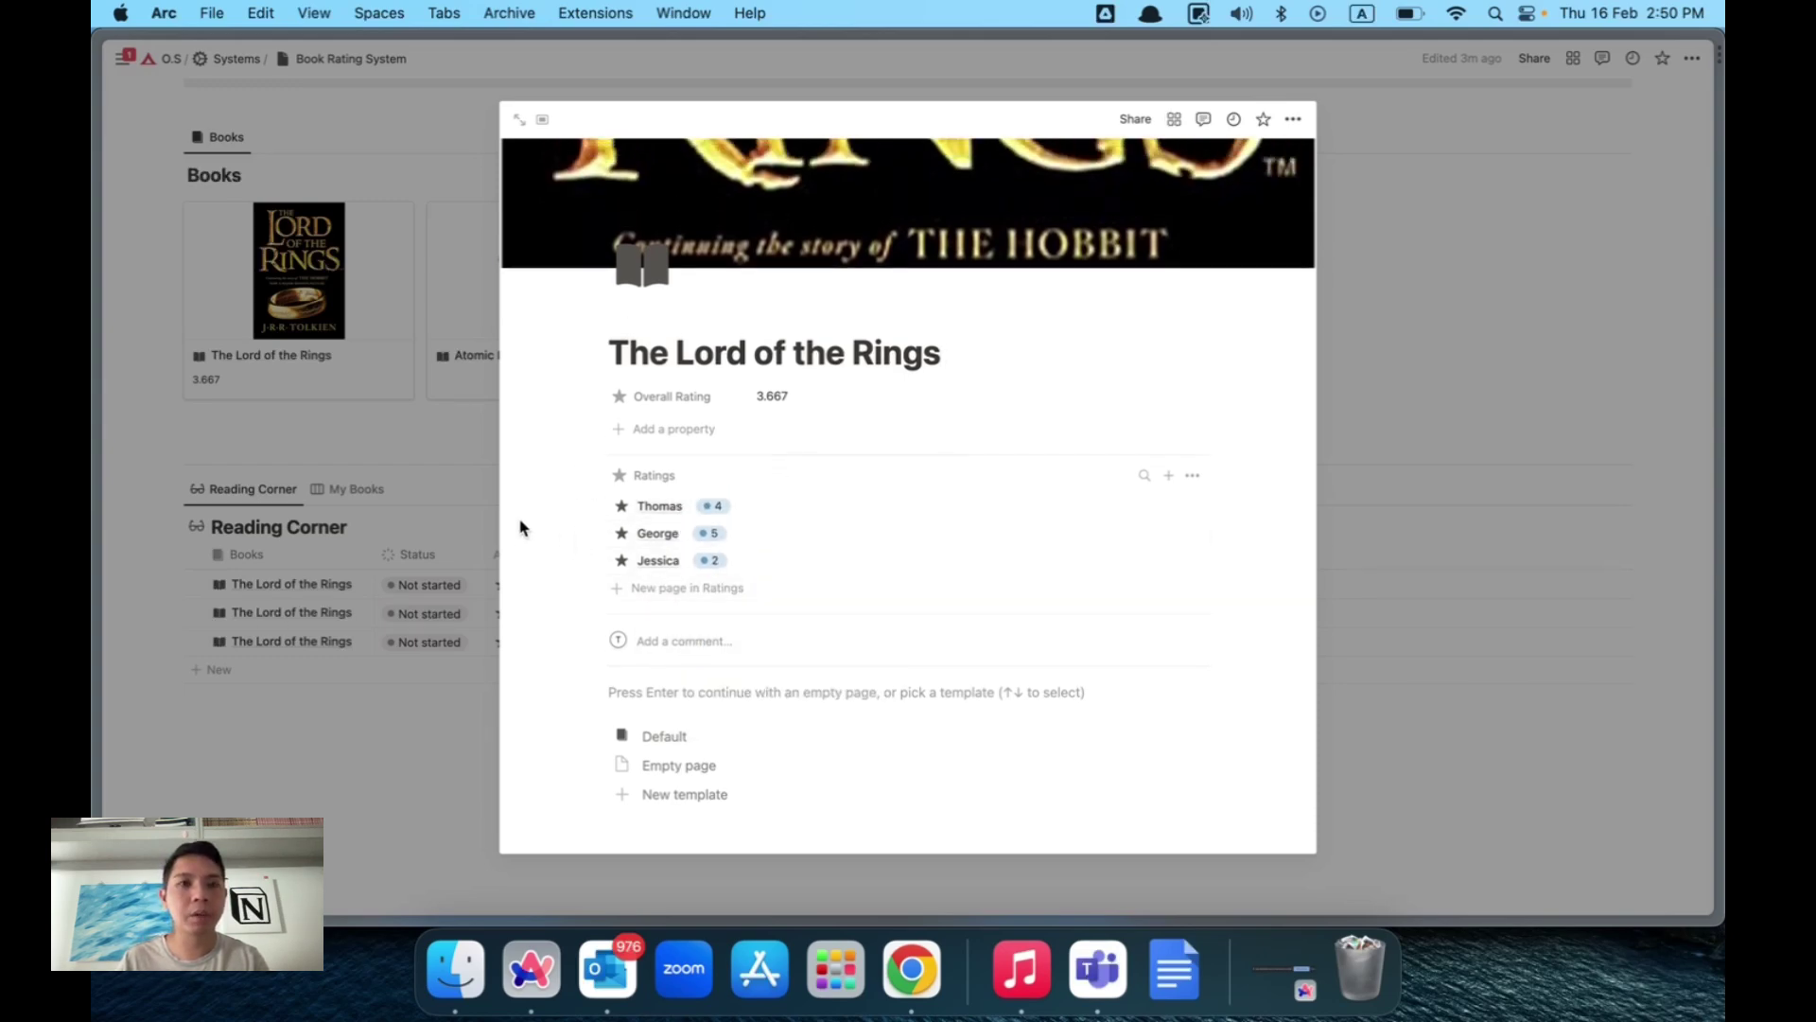
left_click(450, 479)
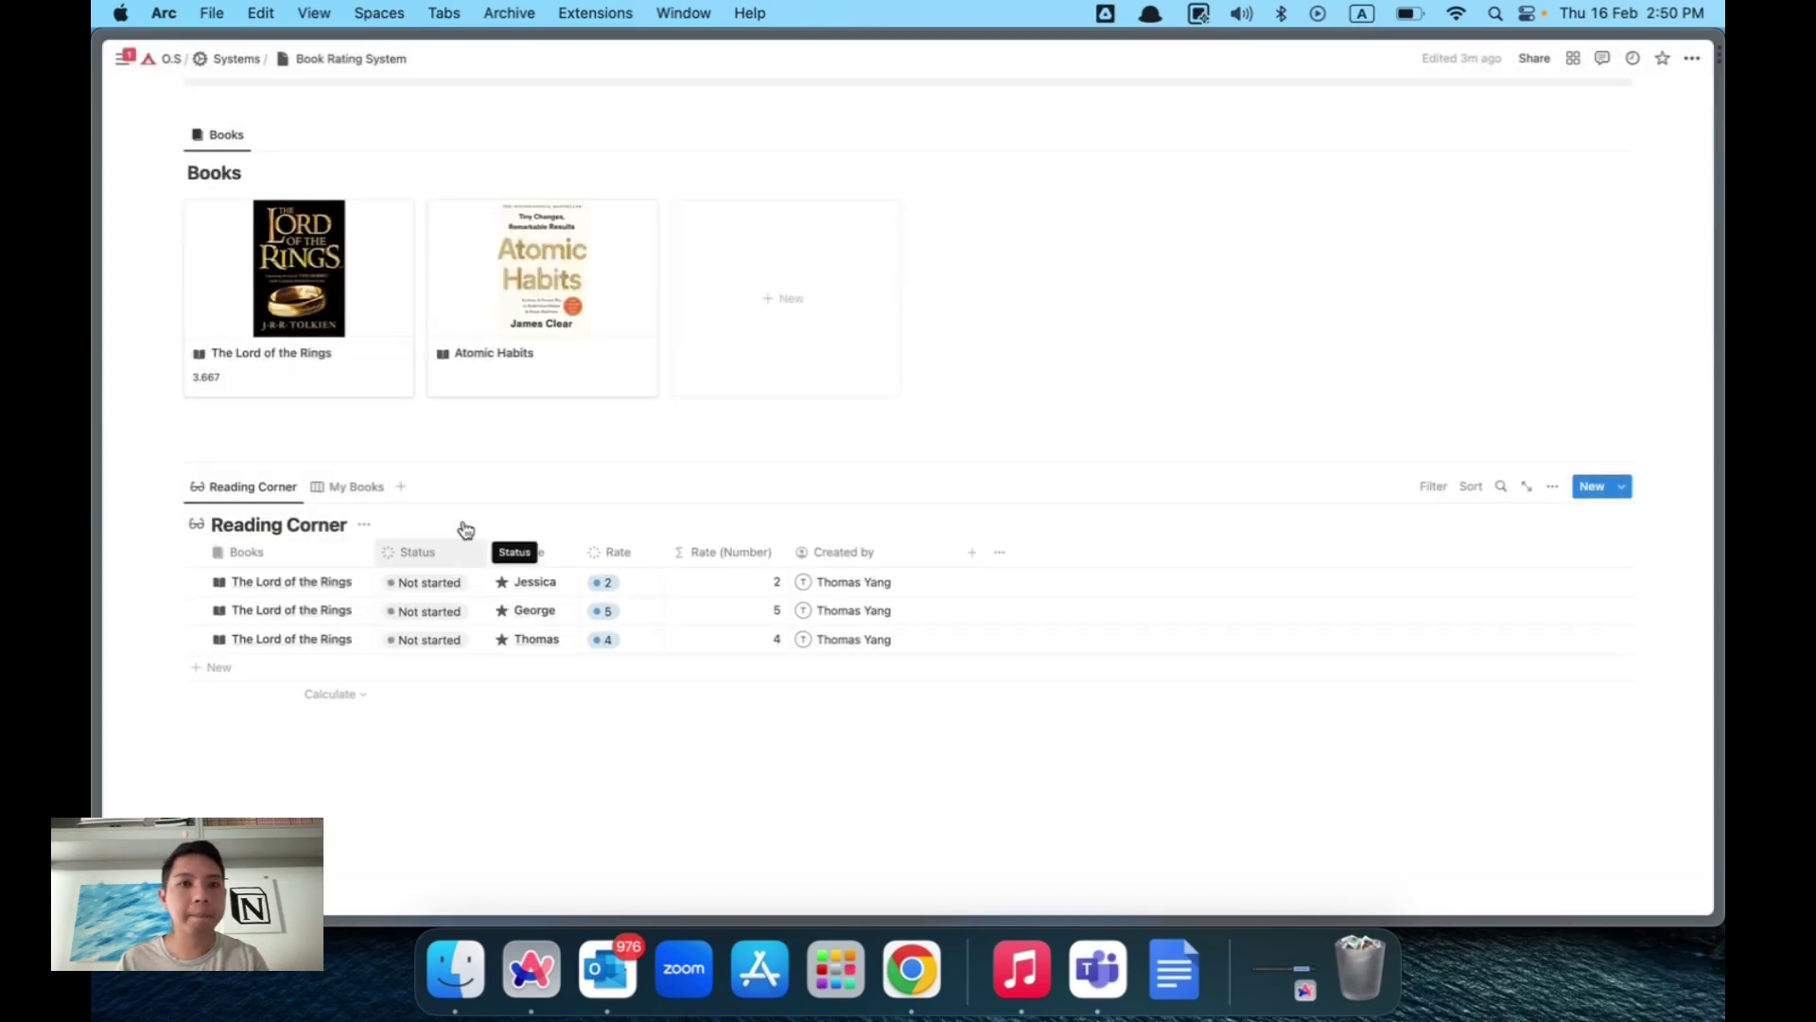
Open the Atomic Habits preview, then close it to return to the Books gallery.
left_click(542, 284)
scroll(626, 613, "down", 1)
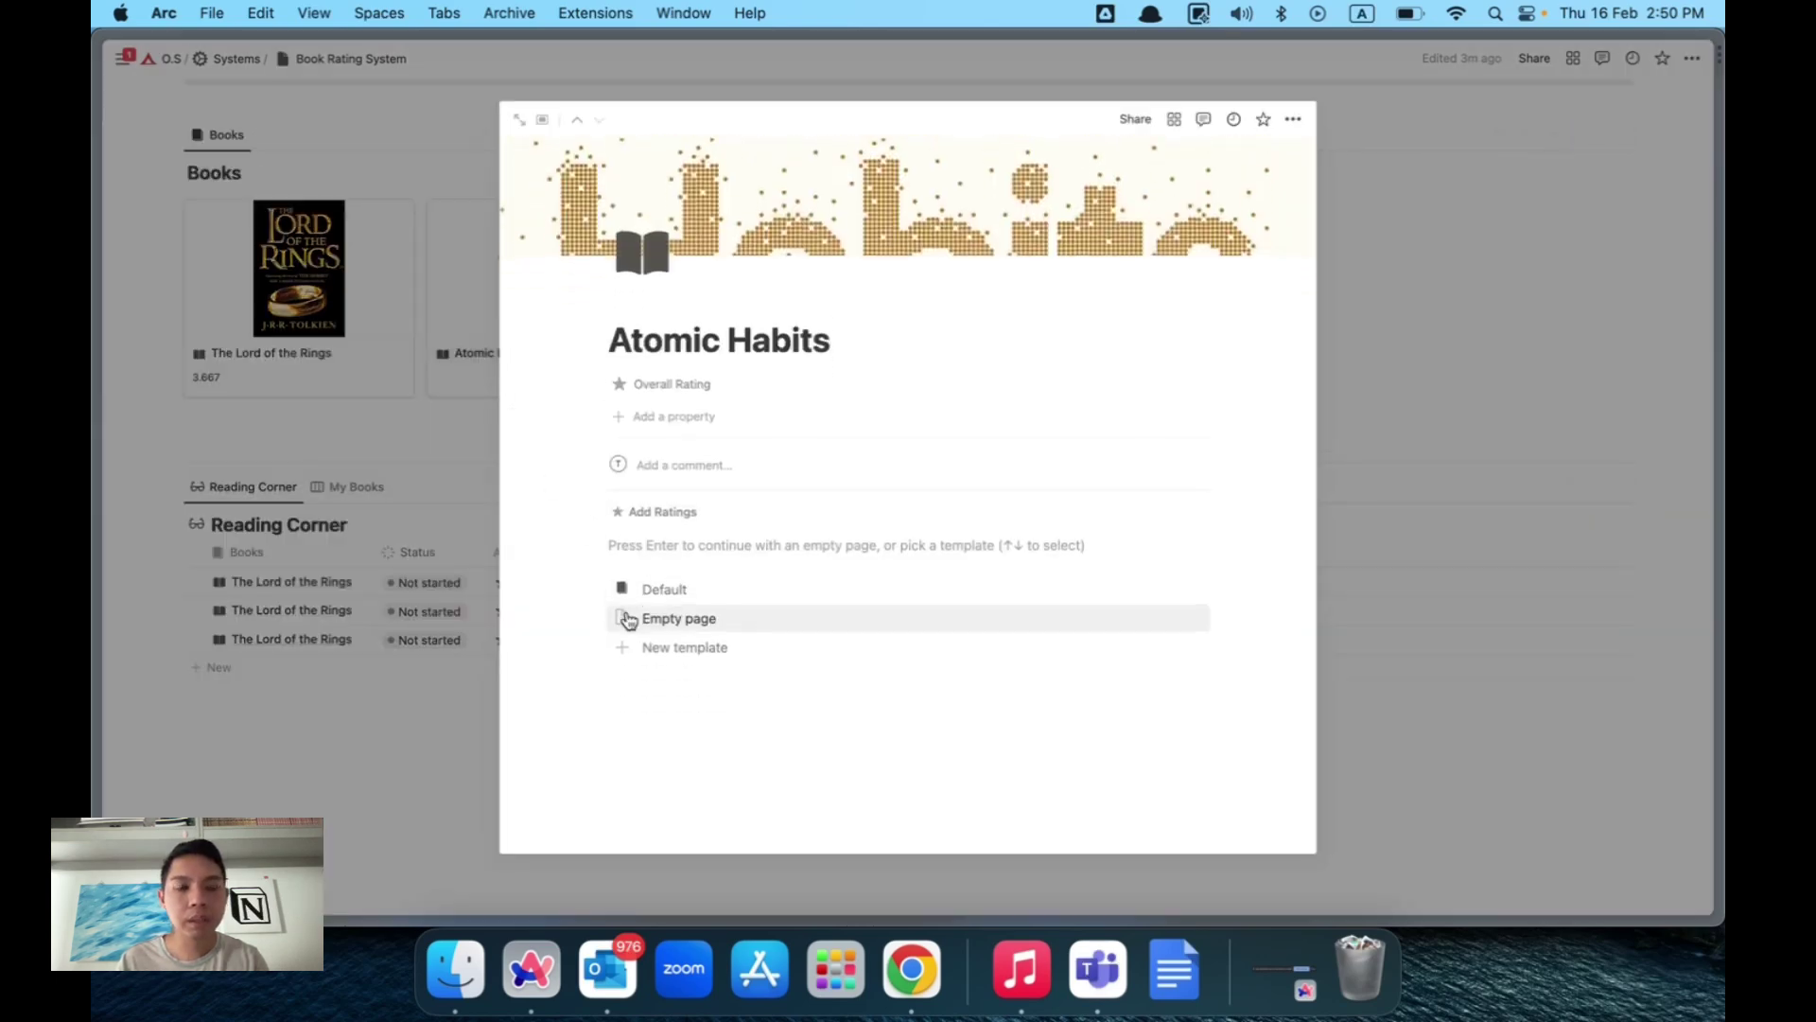
left_click(427, 423)
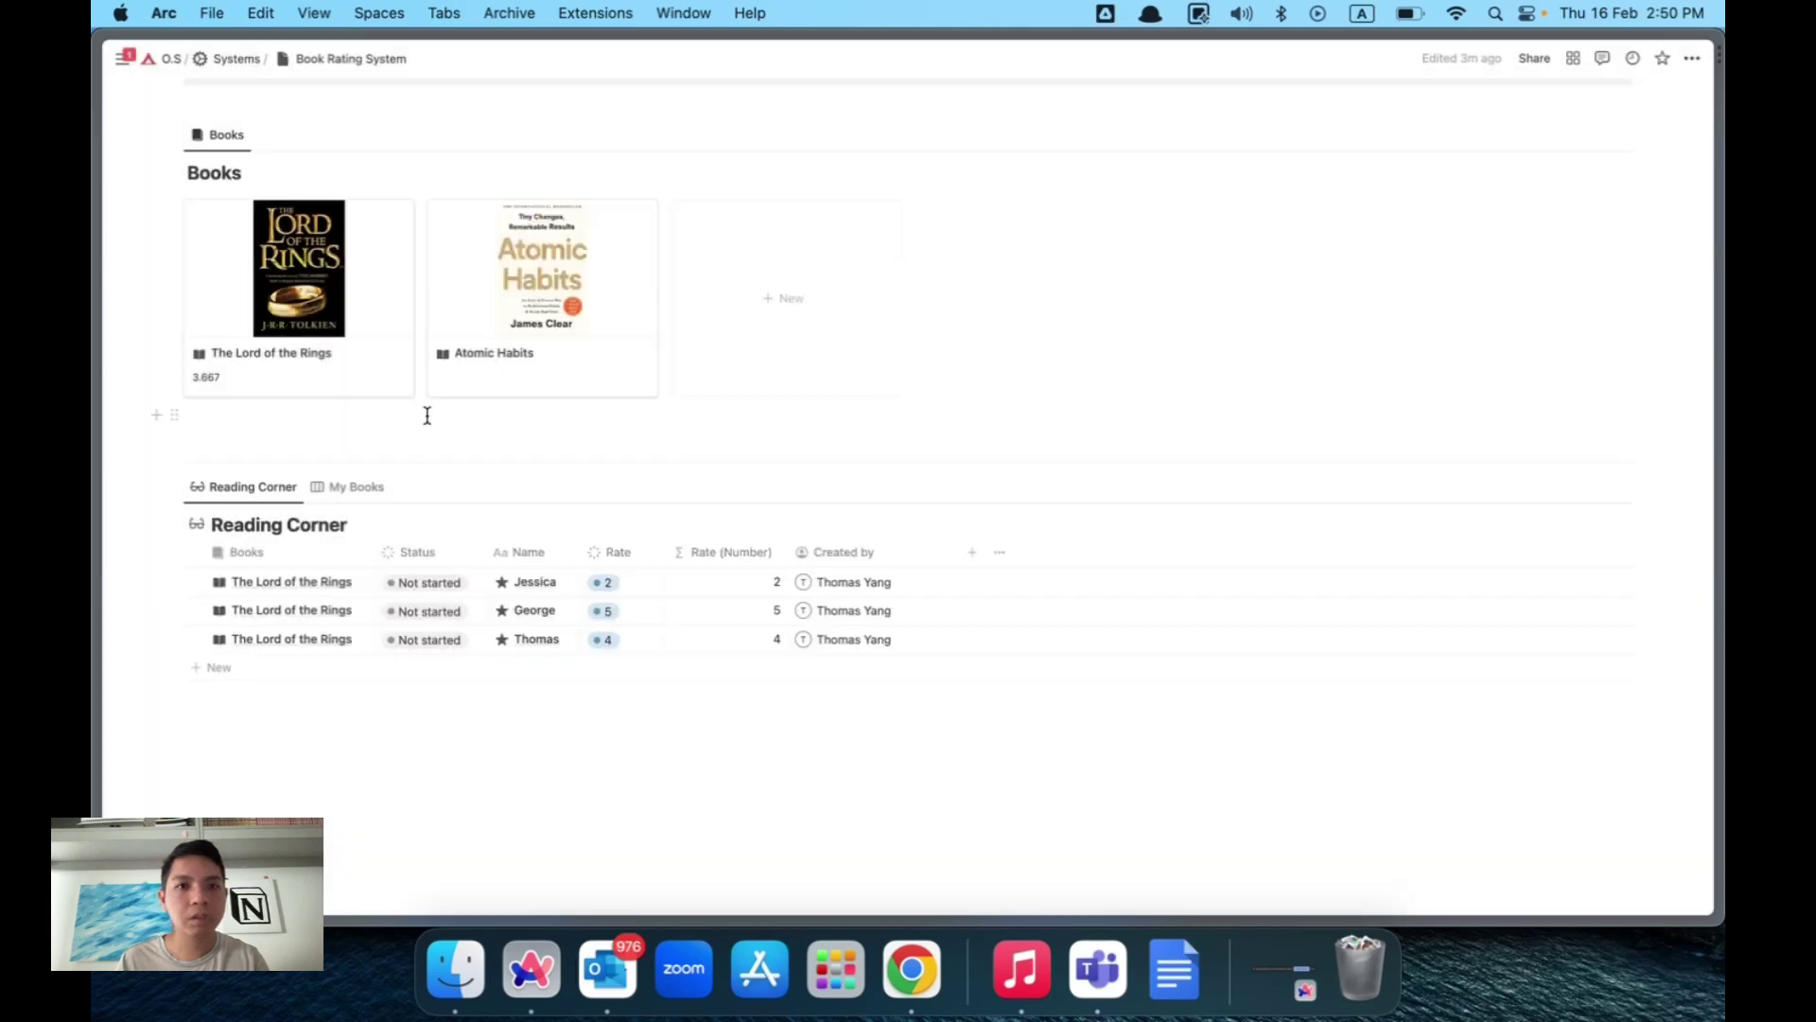
scroll(453, 522, "down", 1)
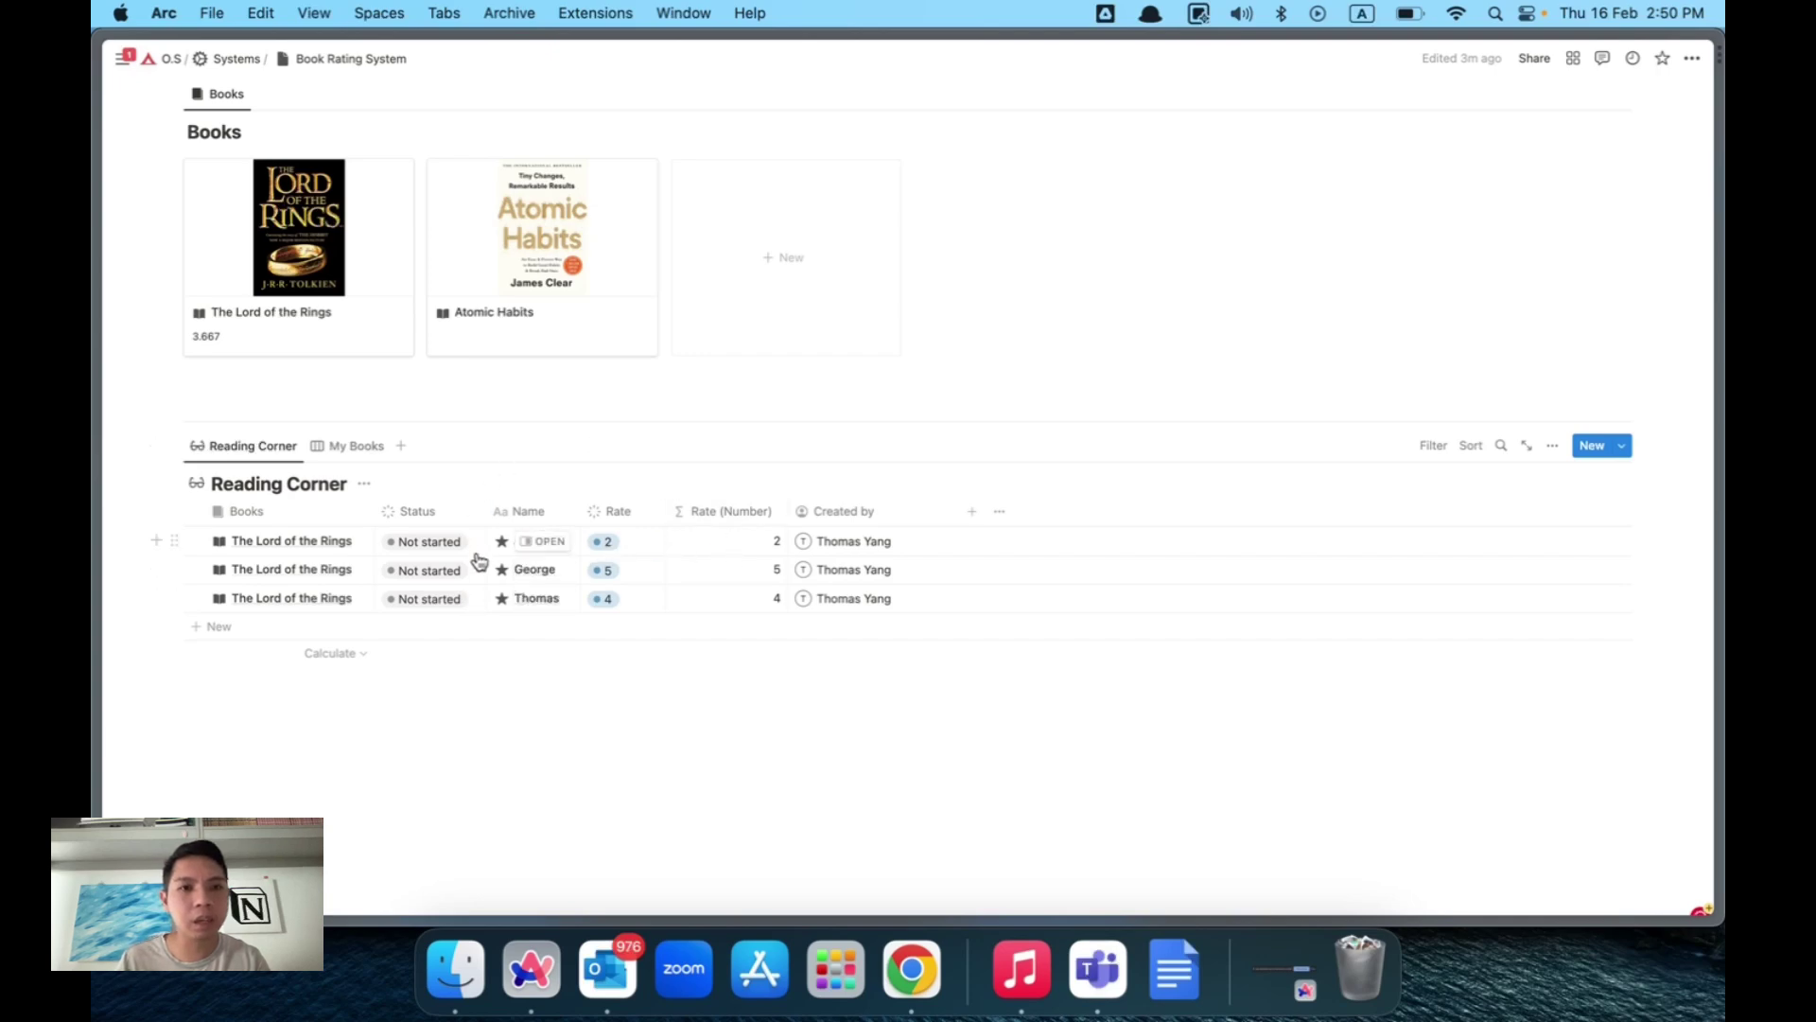
On My Books, move the rating-2 card to In progress, hide the Created by: Me filter, open it.
left_click(350, 447)
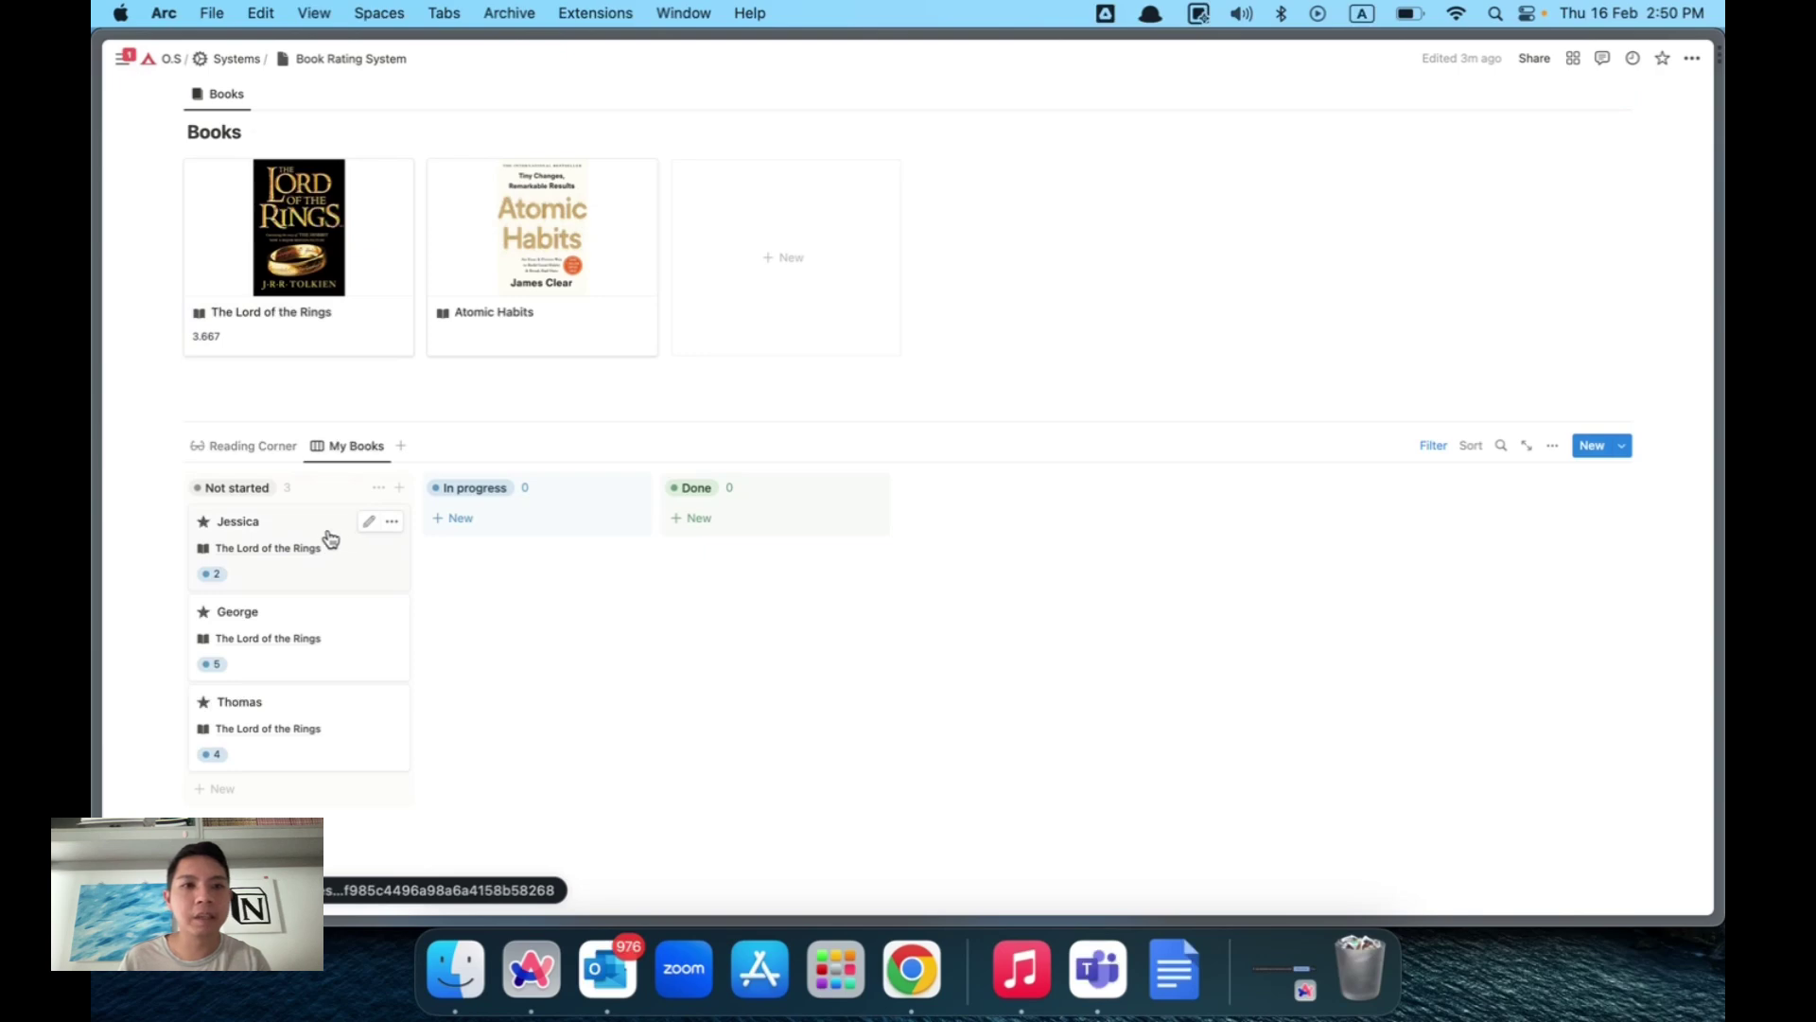
left_click_drag(330, 539, 548, 539)
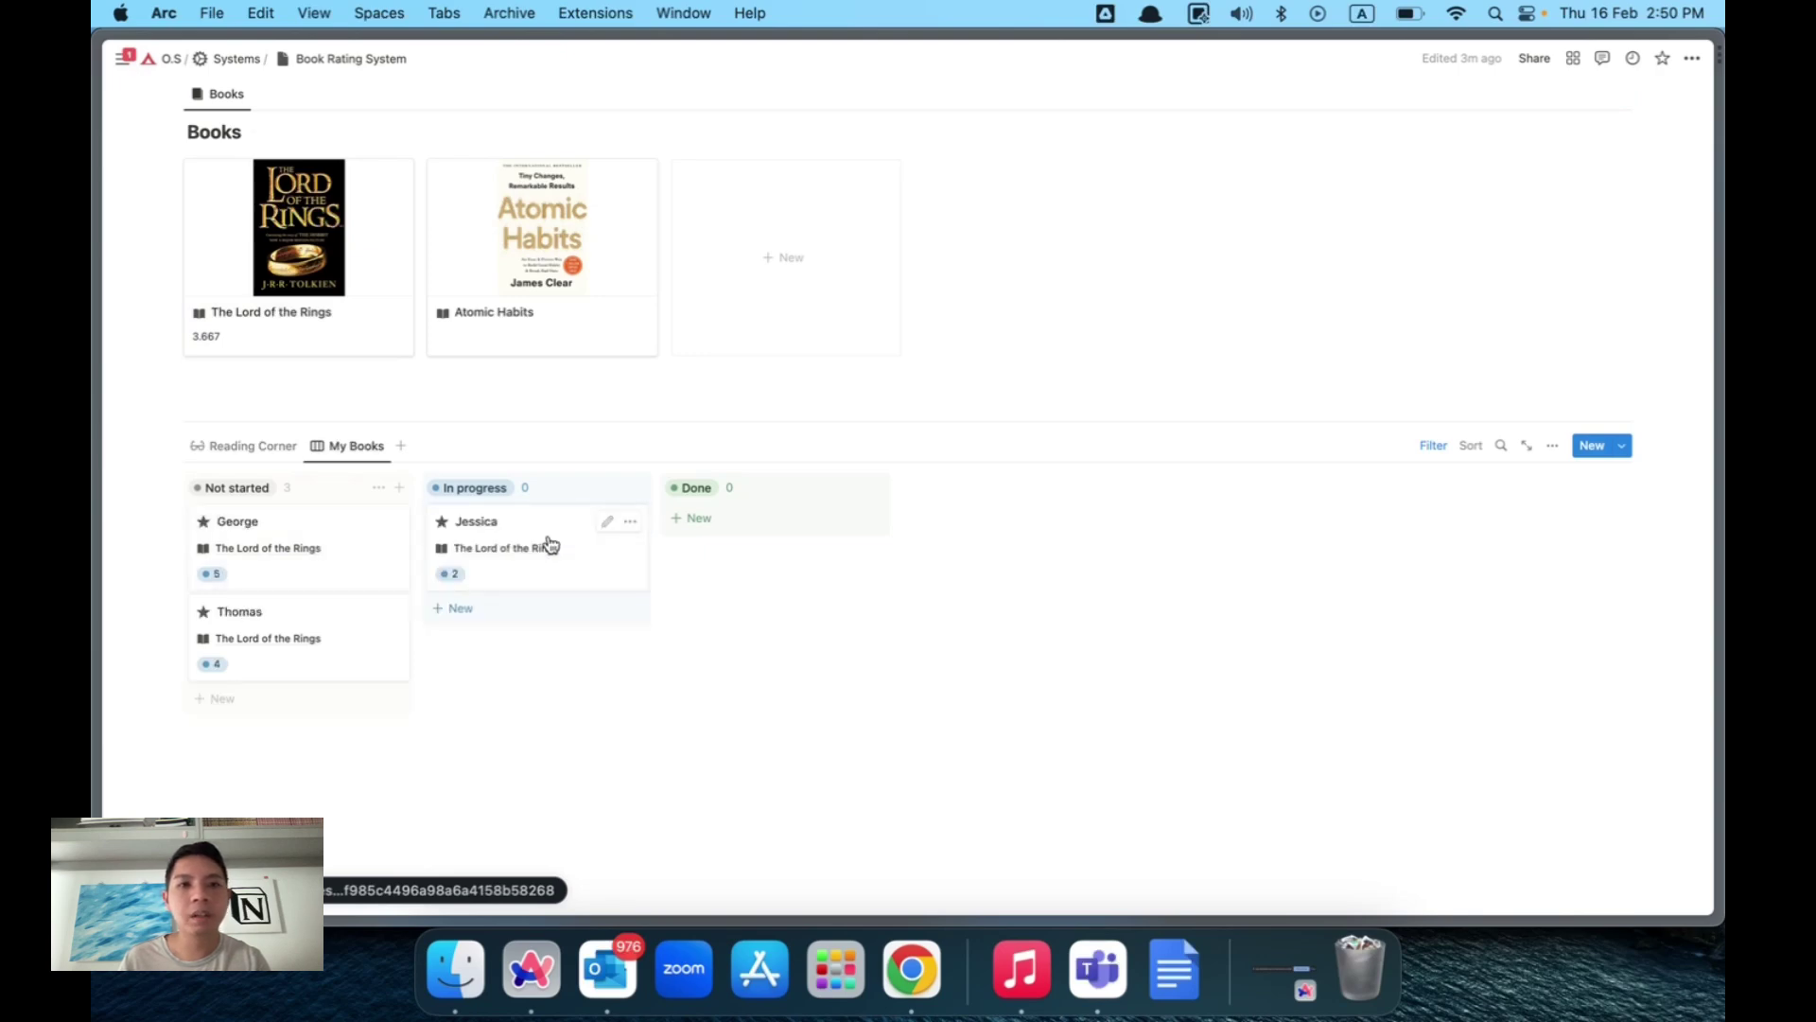
left_click(1434, 447)
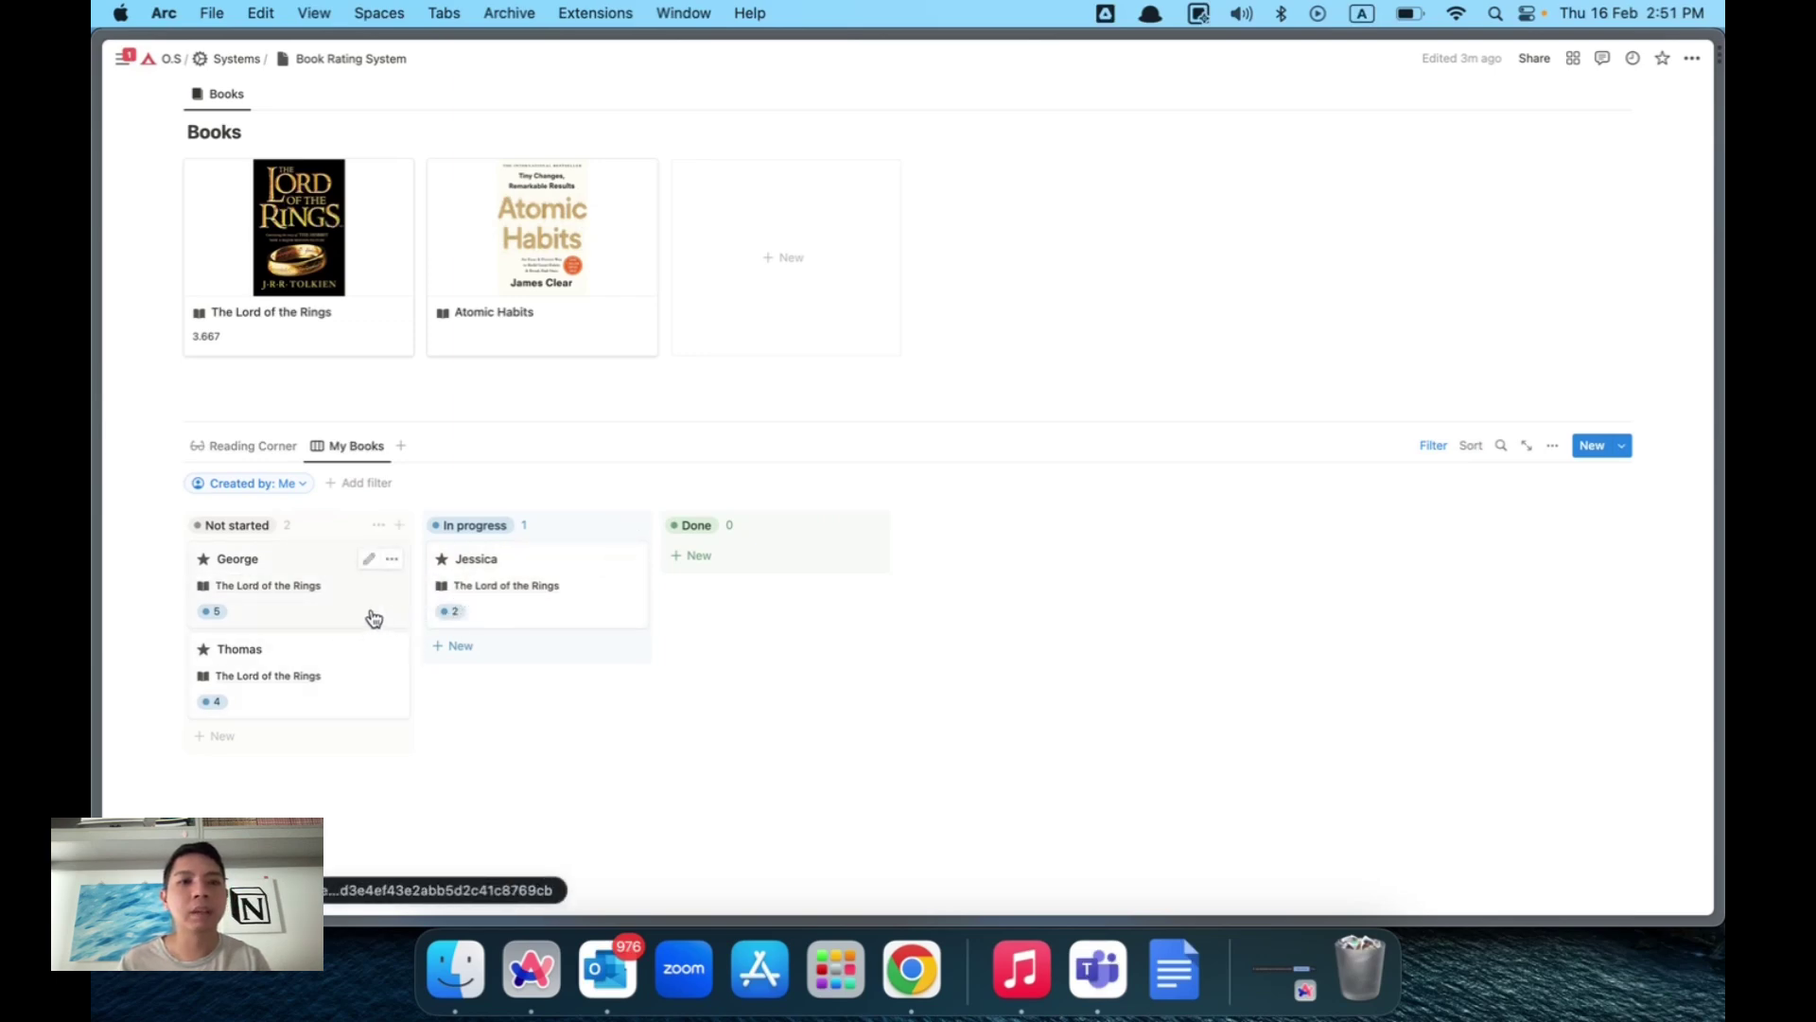
left_click(1426, 443)
left_click(593, 542)
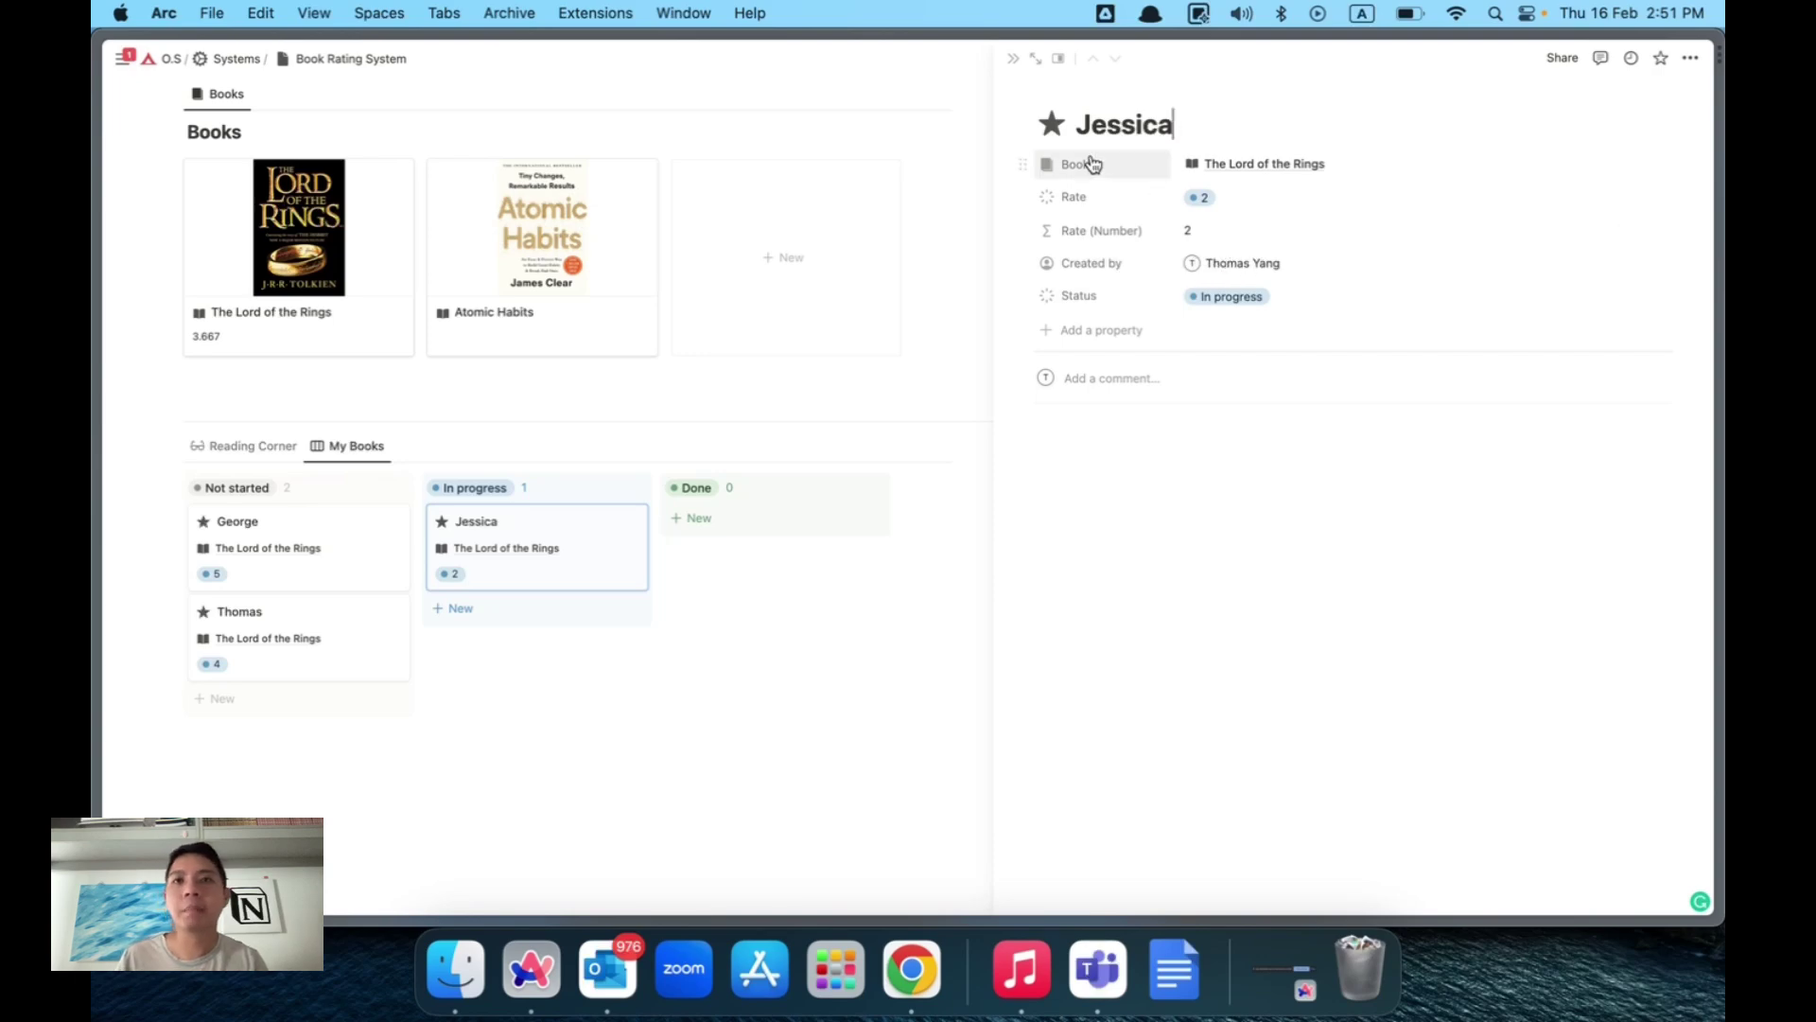
Delete the rating-2 and rating-5 cards, move the rating-4 card to Done, open The Lord of the Rings.
left_click(1013, 59)
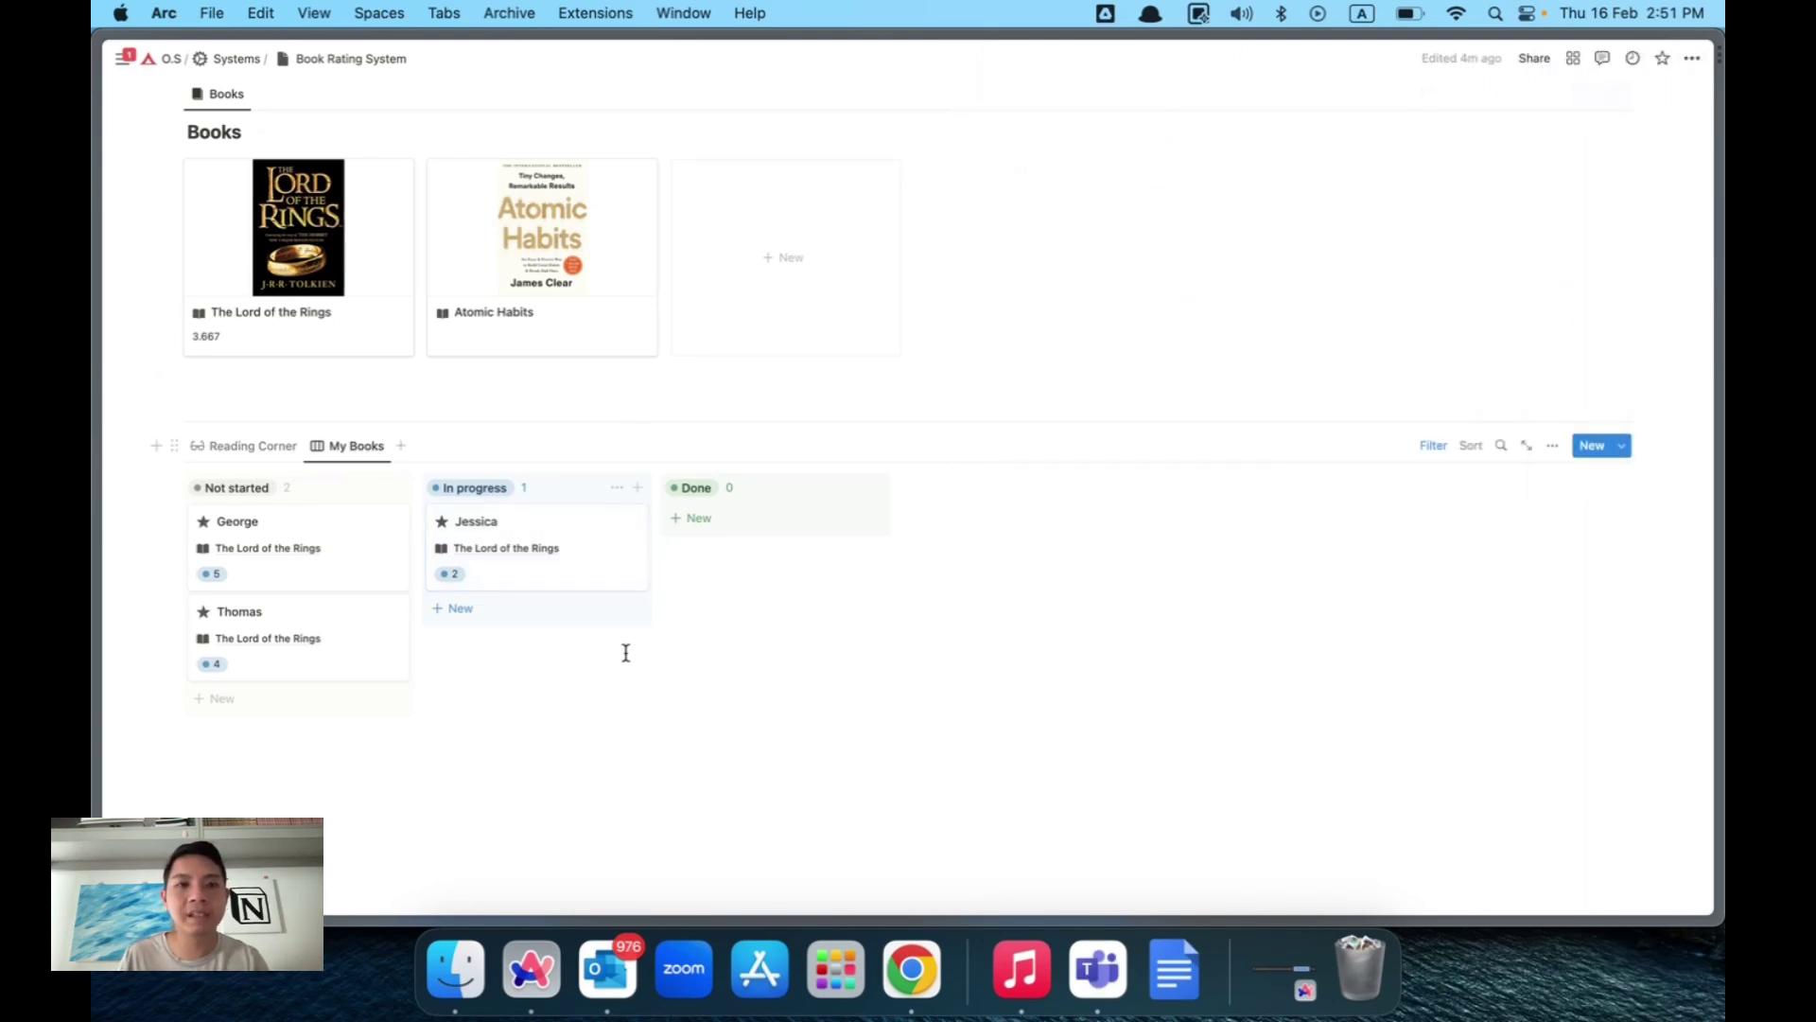
left_click_drag(629, 649, 495, 593)
key("BackSpace")
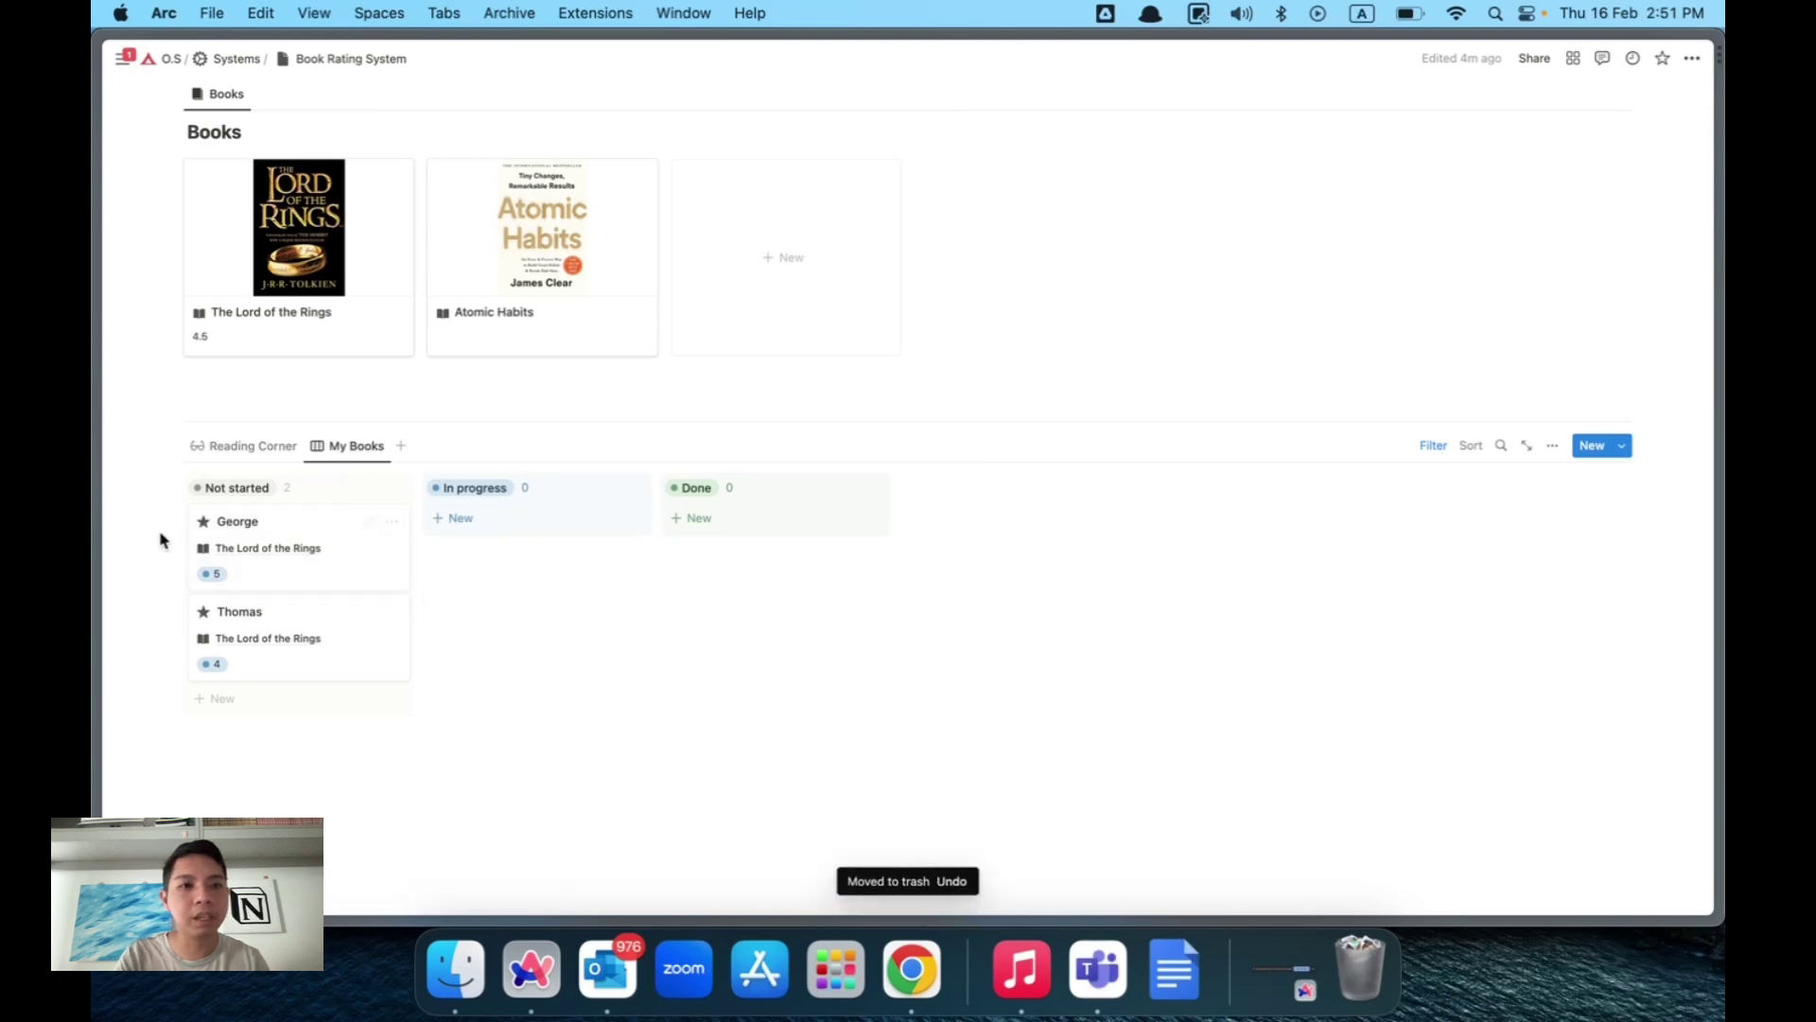
left_click_drag(161, 536, 224, 551)
key("BackSpace")
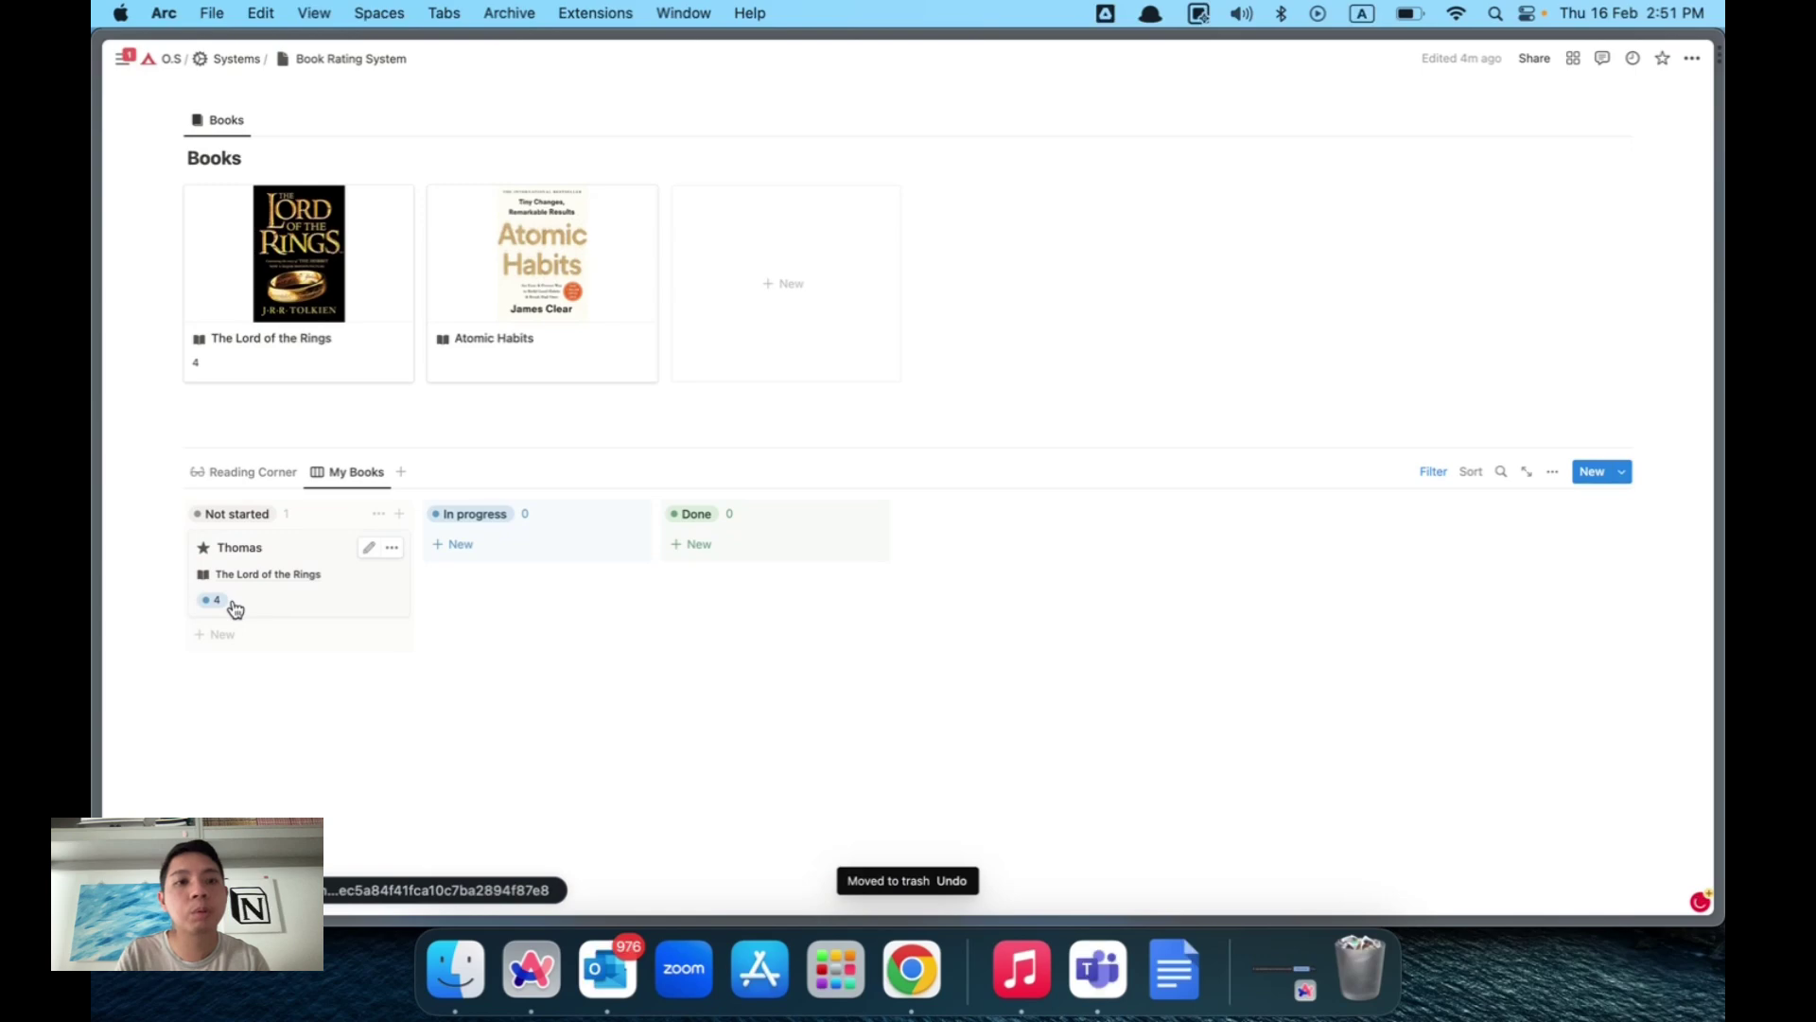
left_click_drag(233, 607, 714, 563)
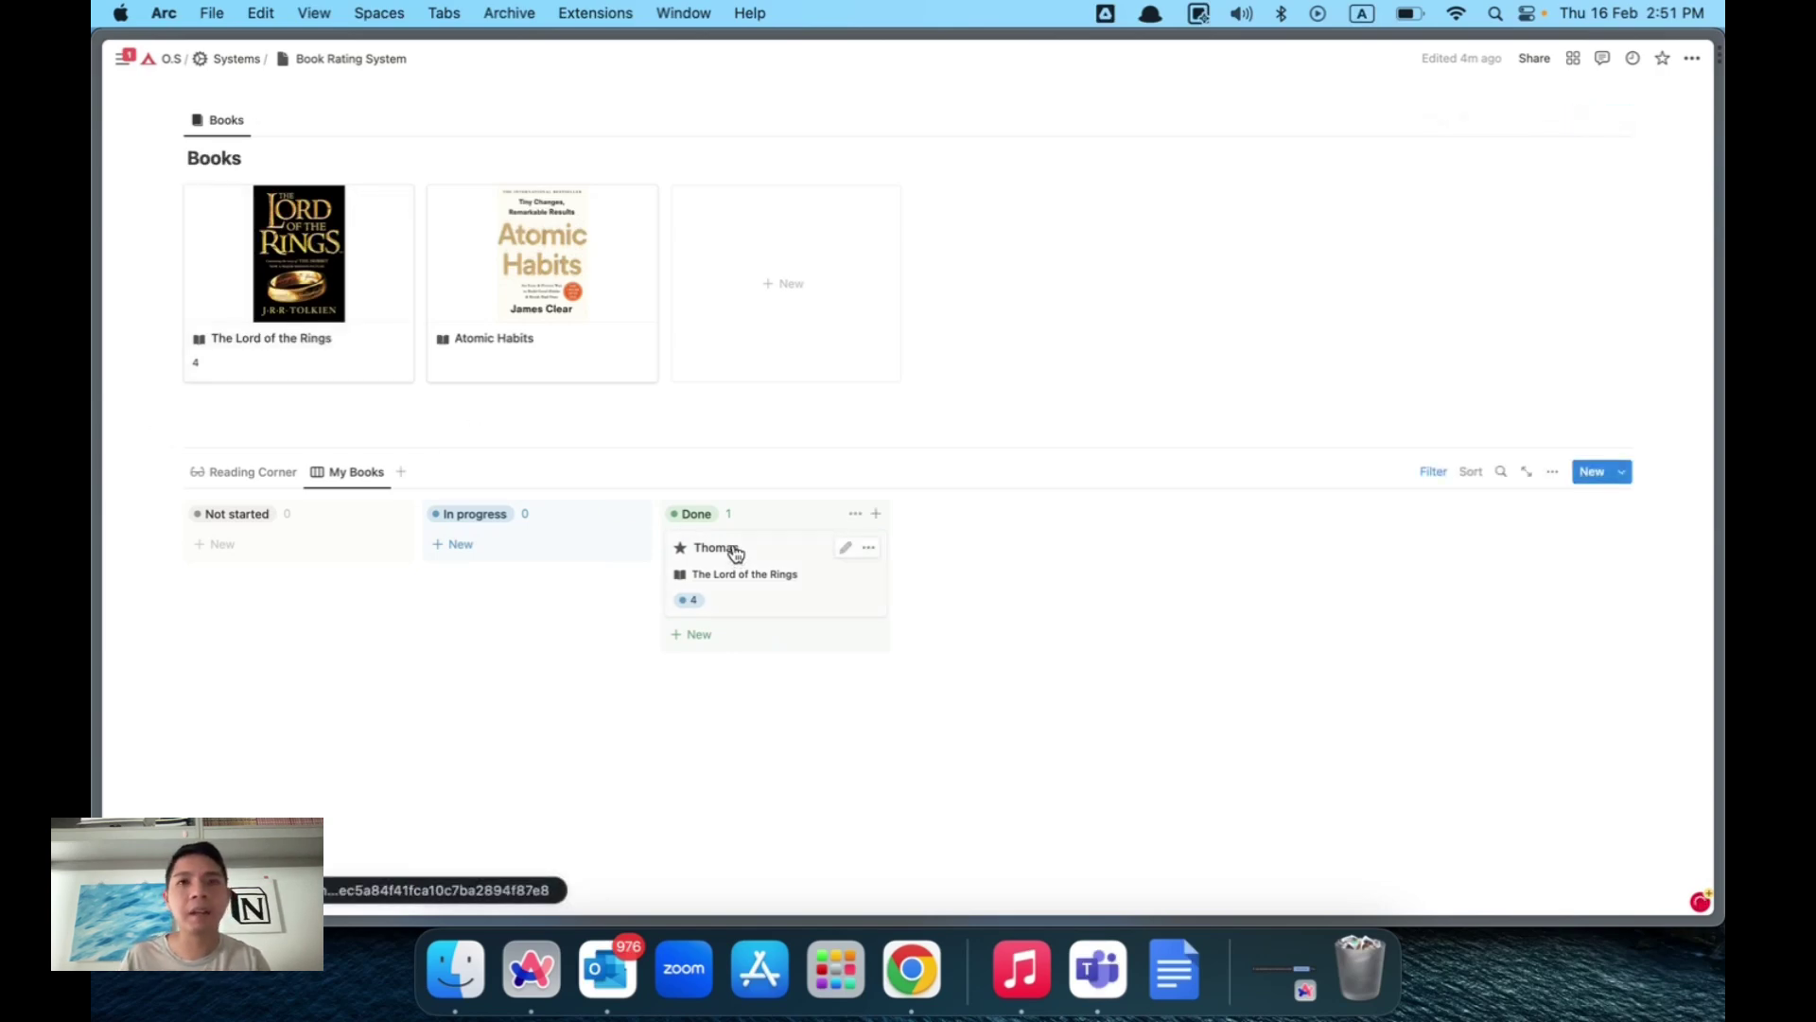
left_click(331, 341)
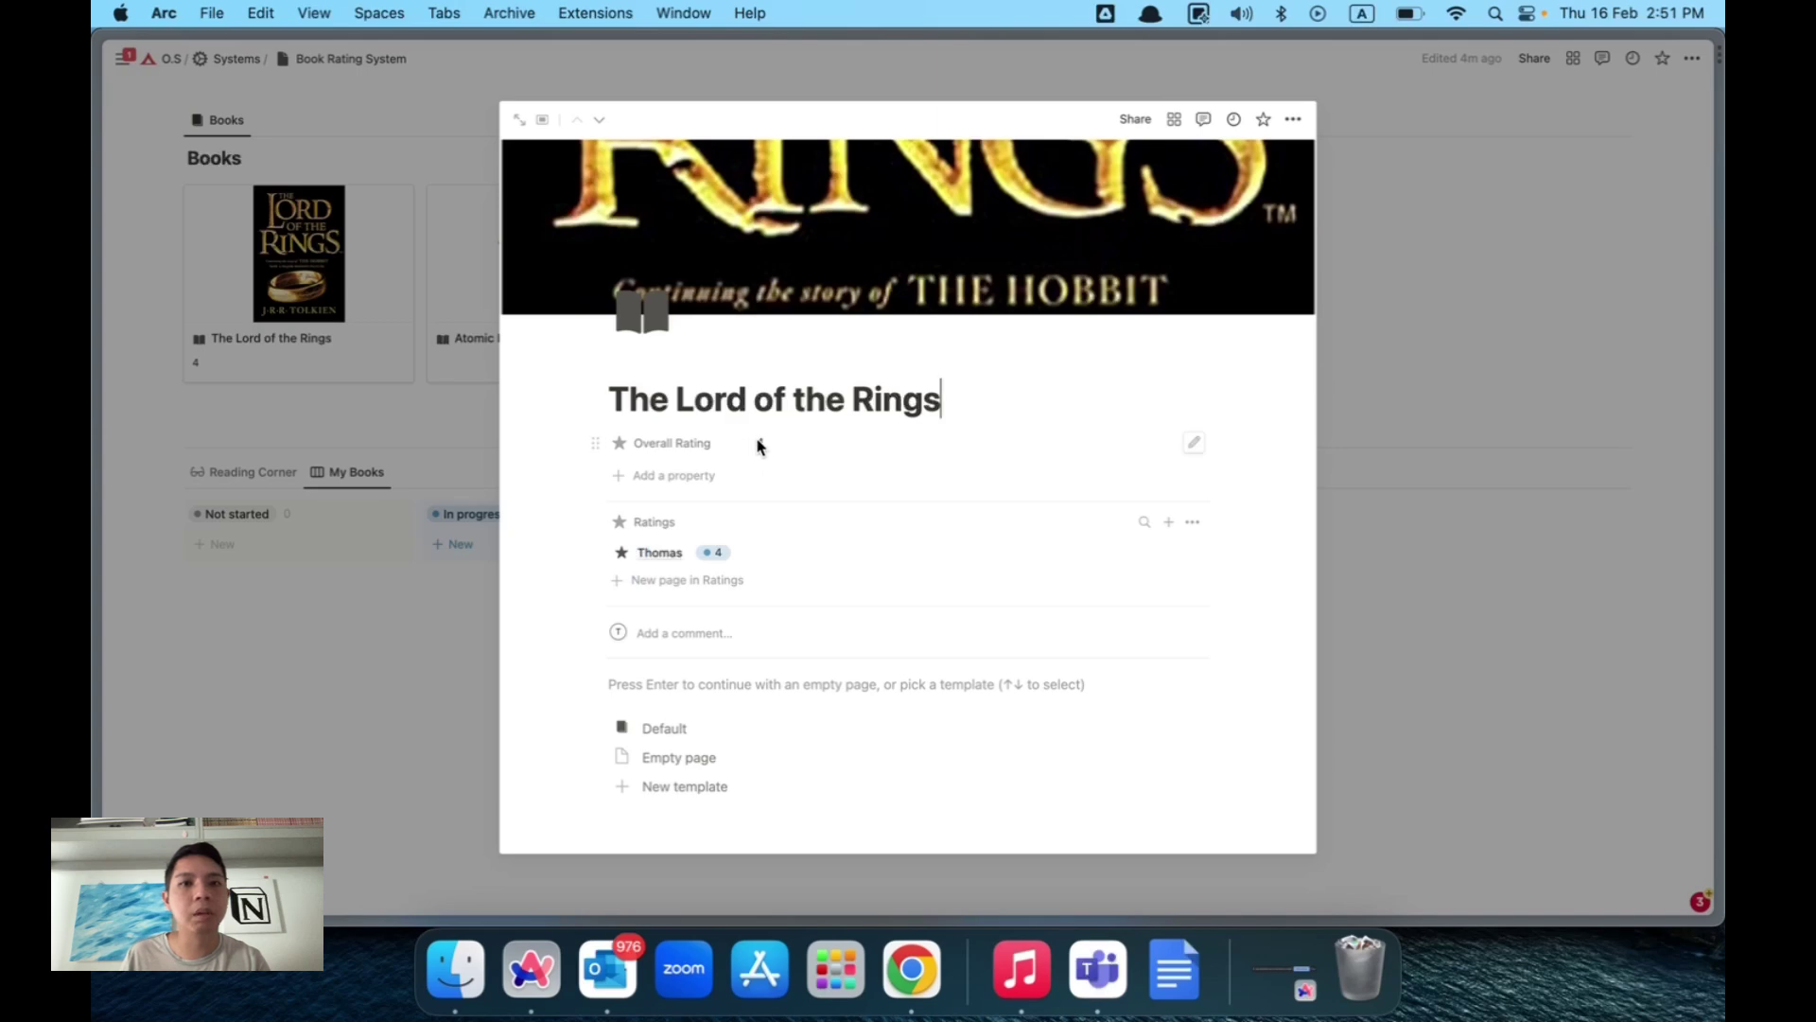
Close the book preview, add an empty block below the board, and type /datab.
left_click(428, 361)
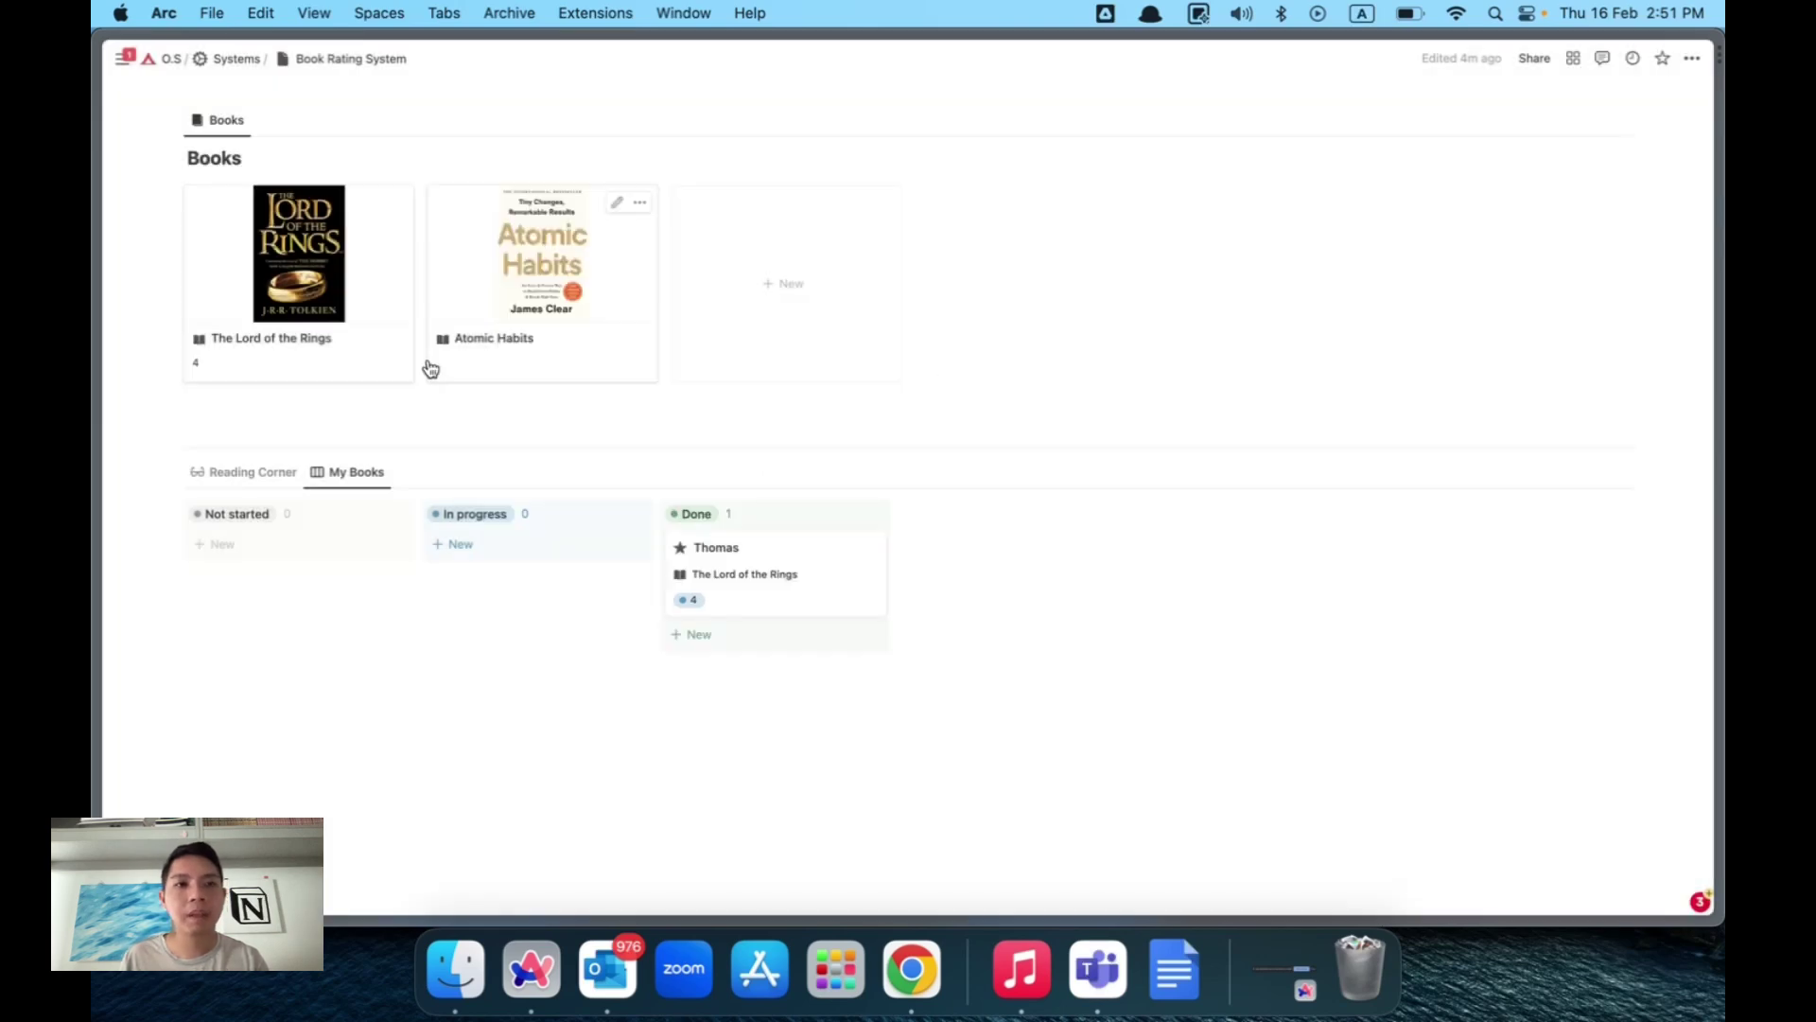
scroll(369, 388, "up", 1)
scroll(374, 397, "down", 1)
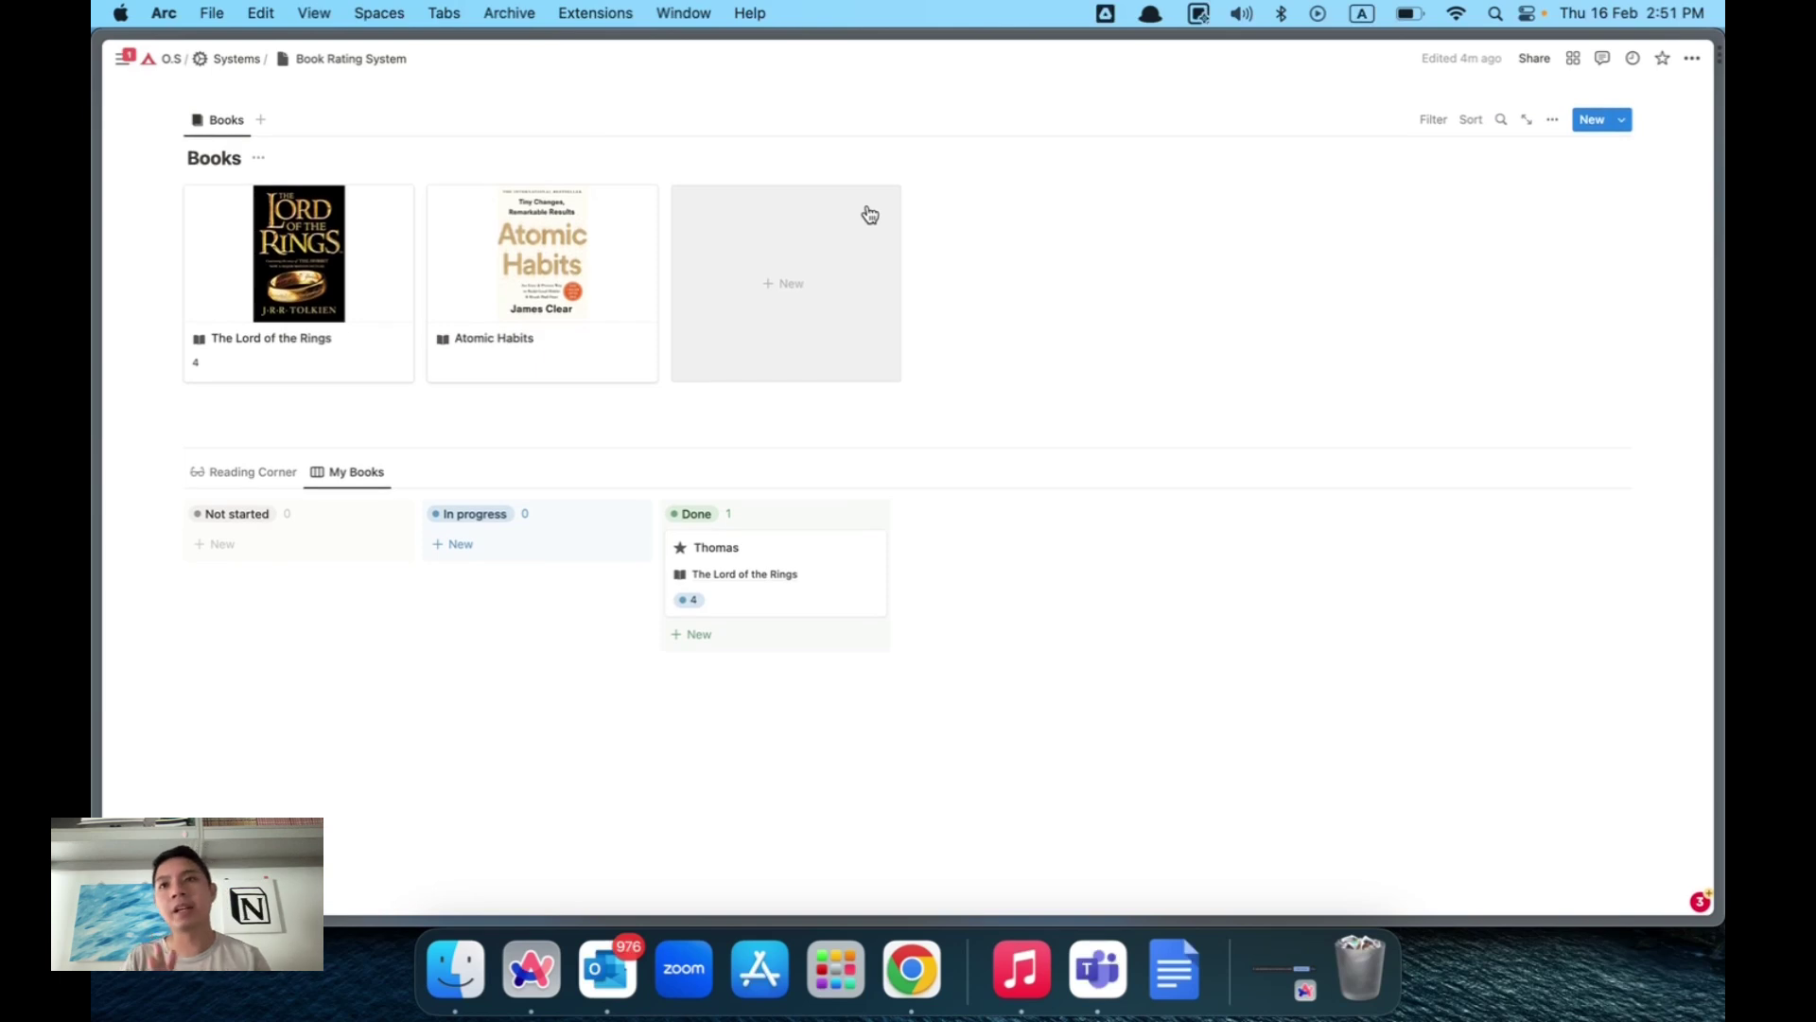
left_click(758, 408)
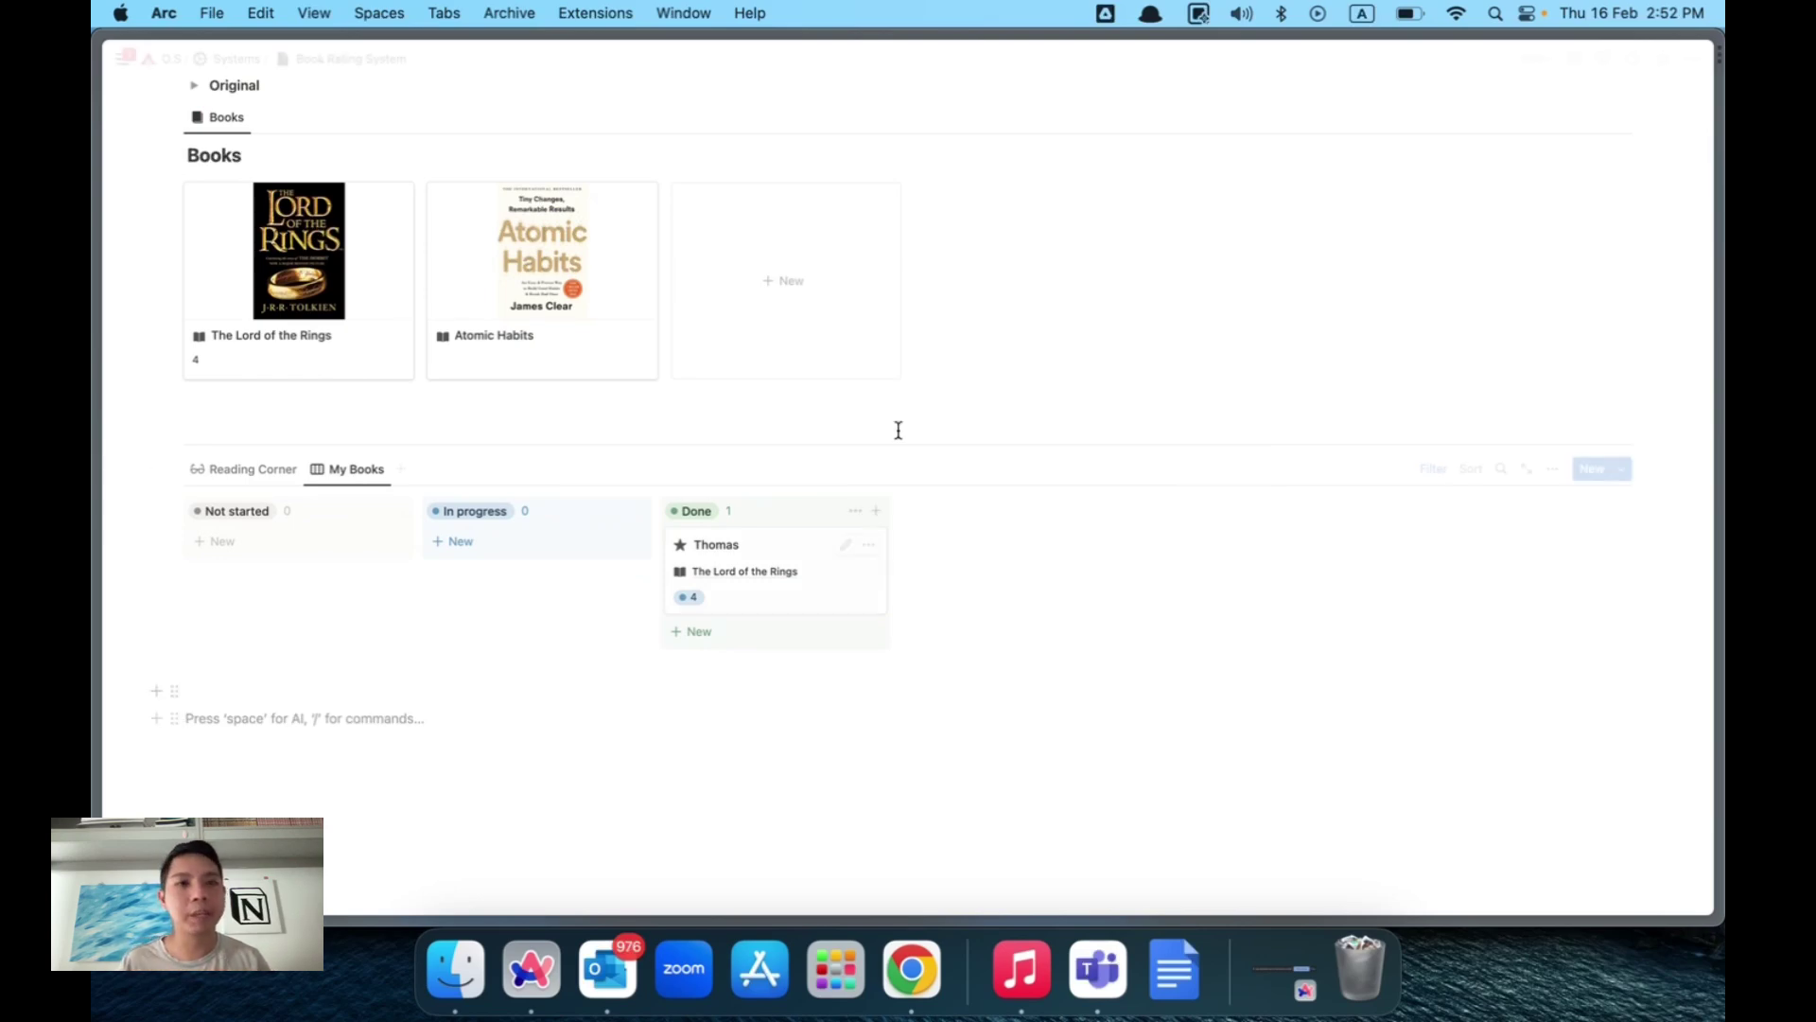
scroll(716, 565, "down", 2)
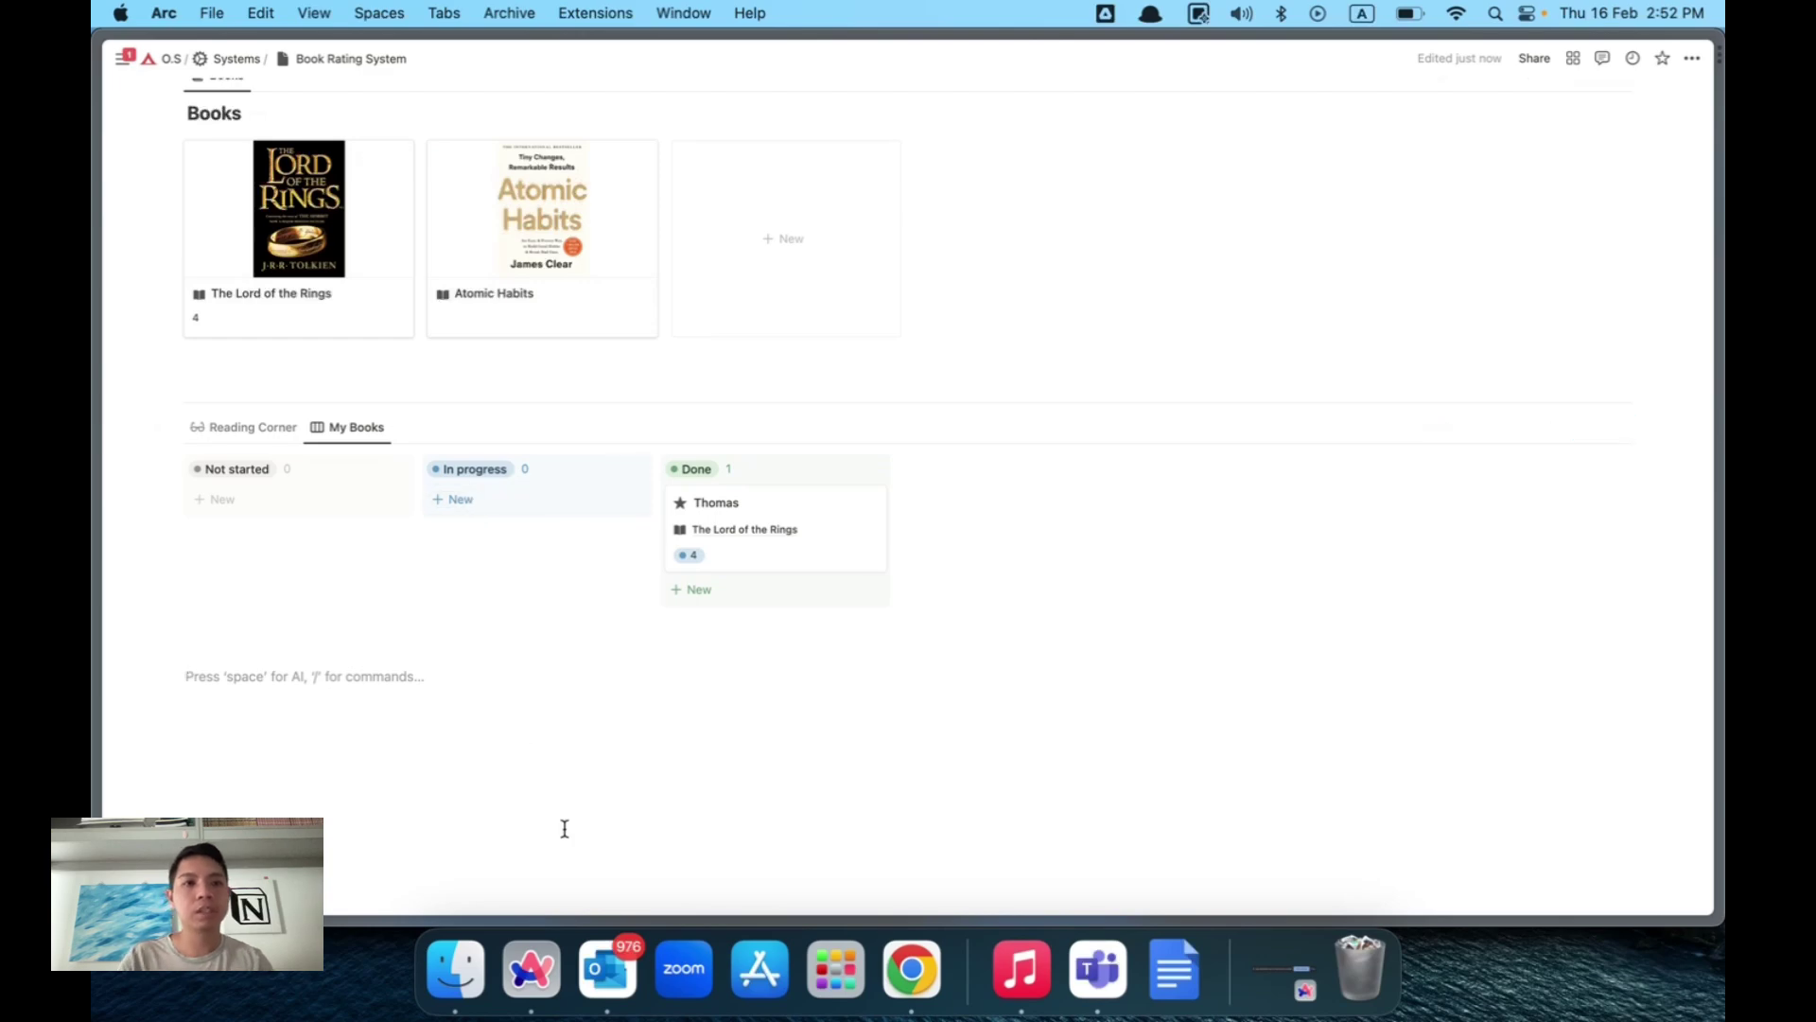
type("/")
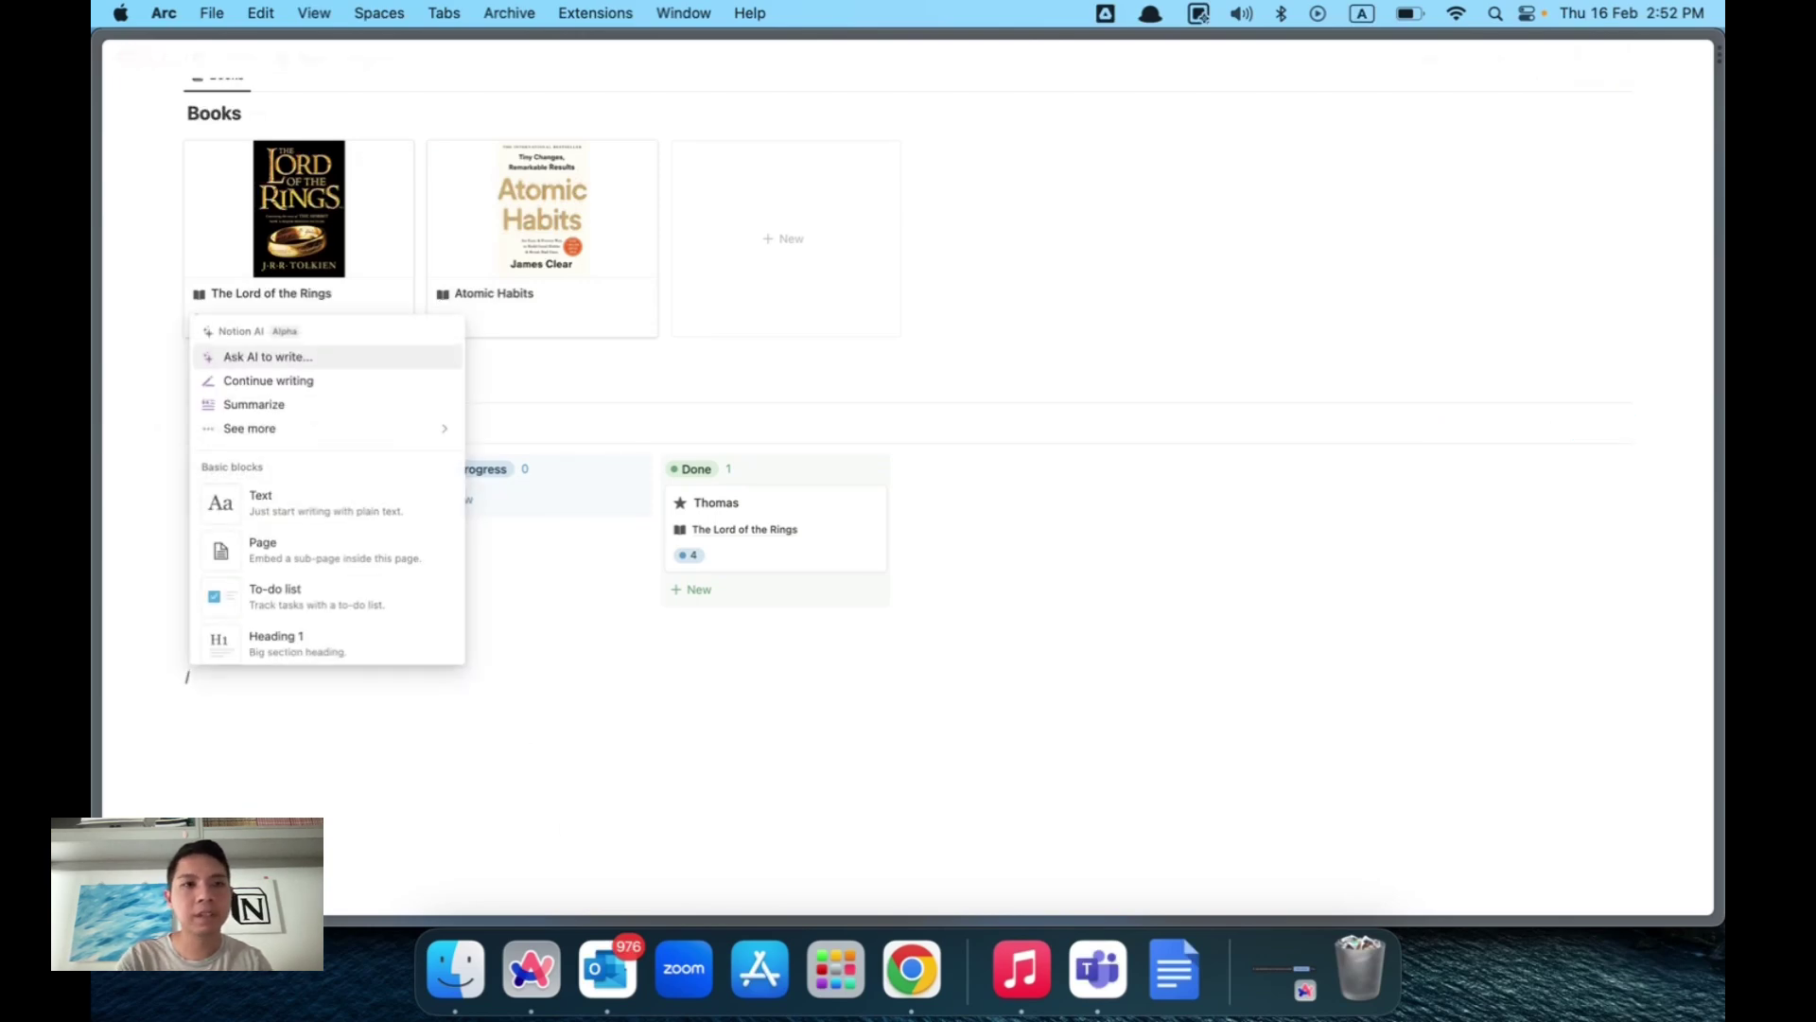
type("database")
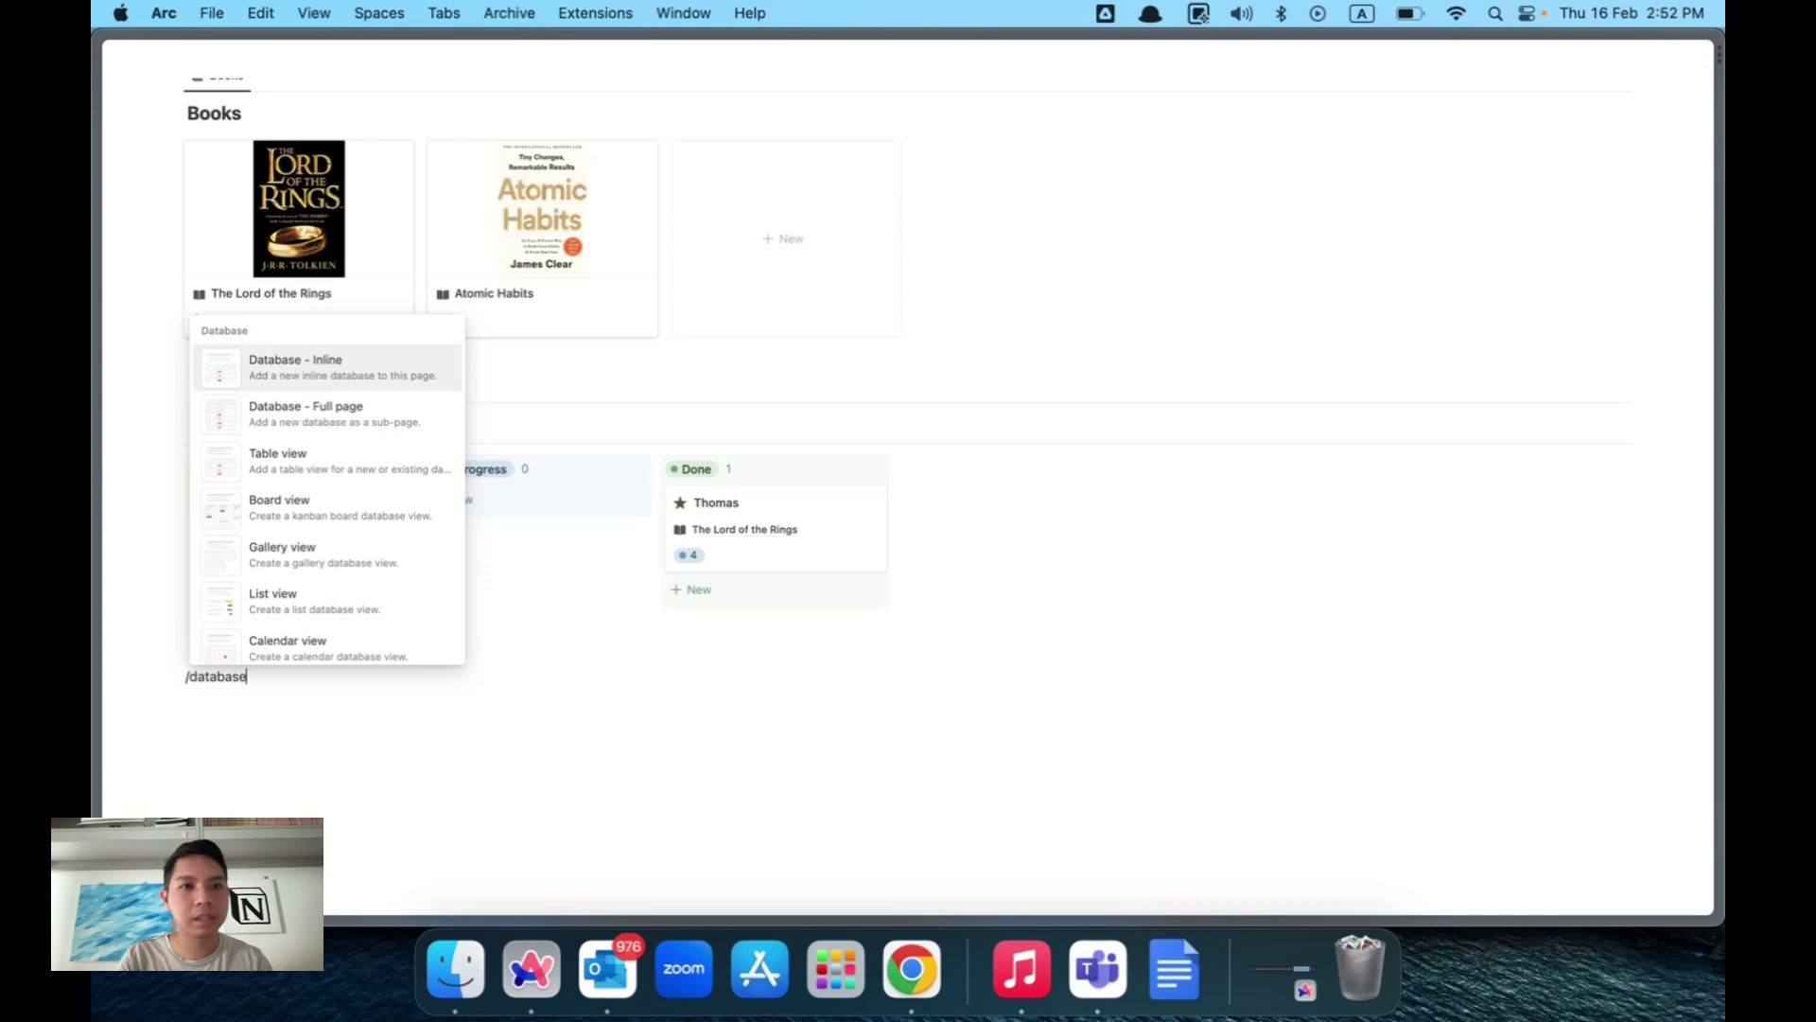
Insert an inline database titled Books.
key("Return")
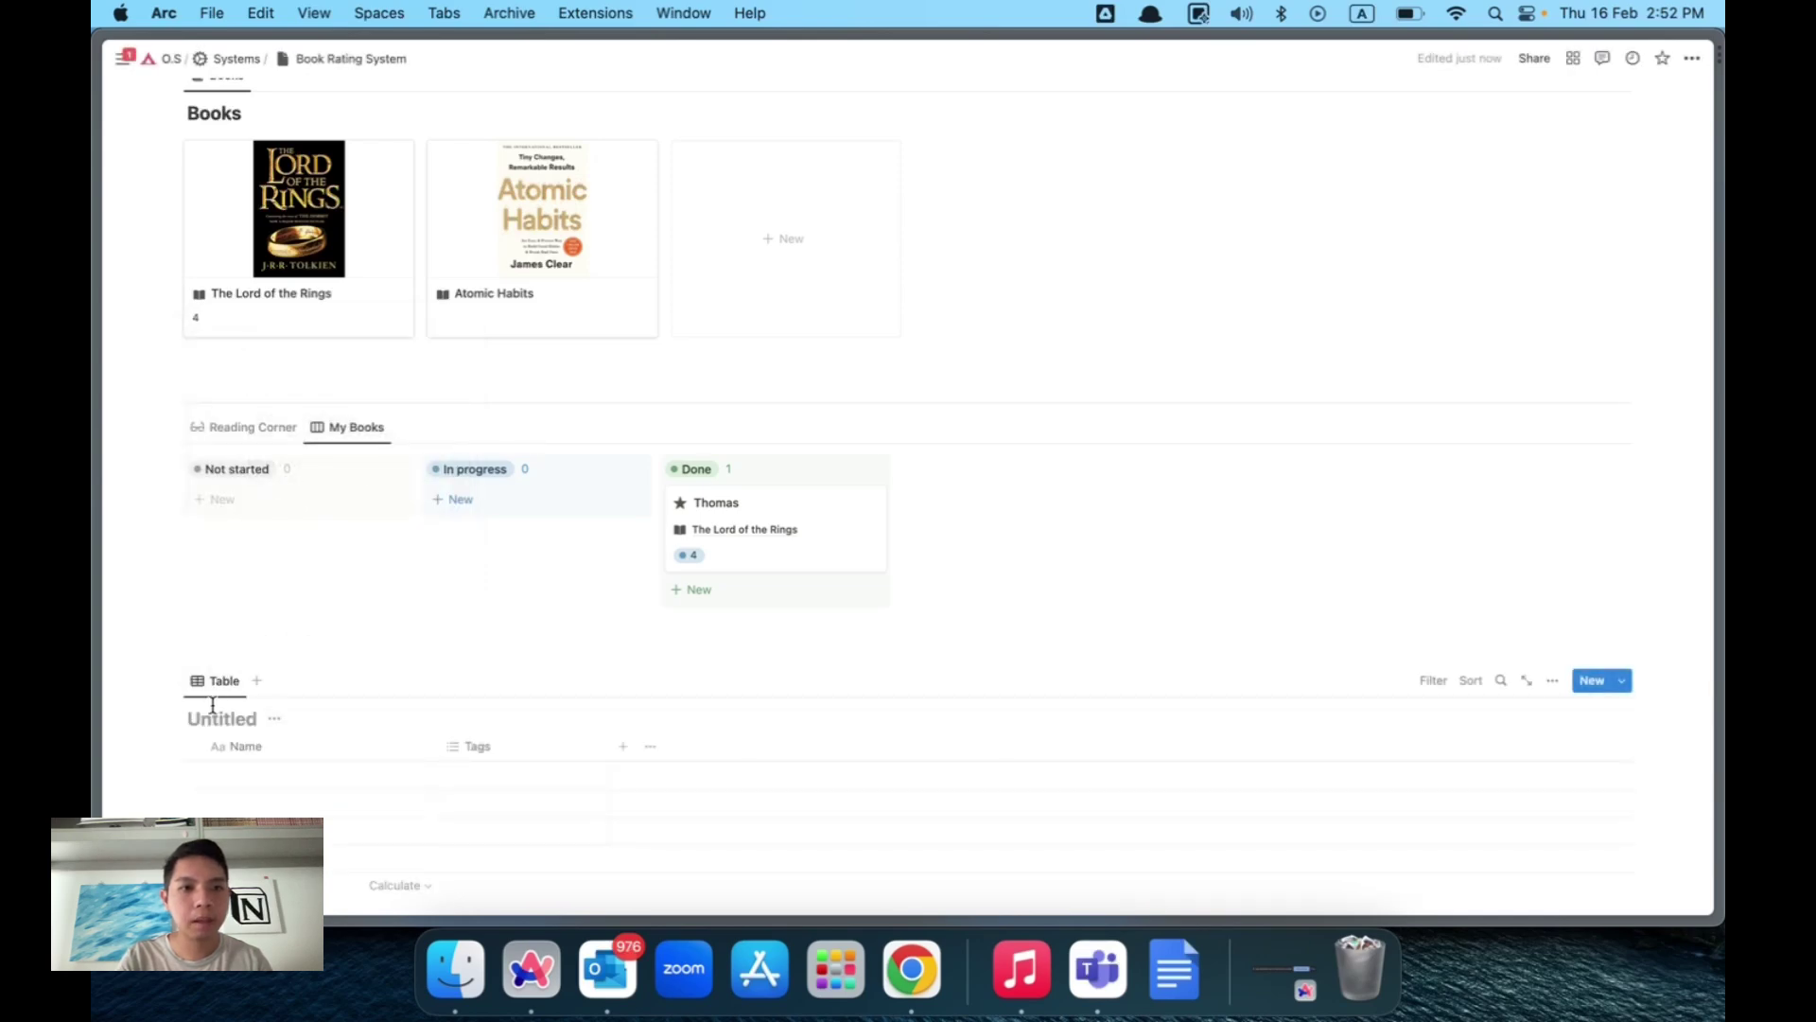
type("Books")
scroll(230, 745, "down", 3)
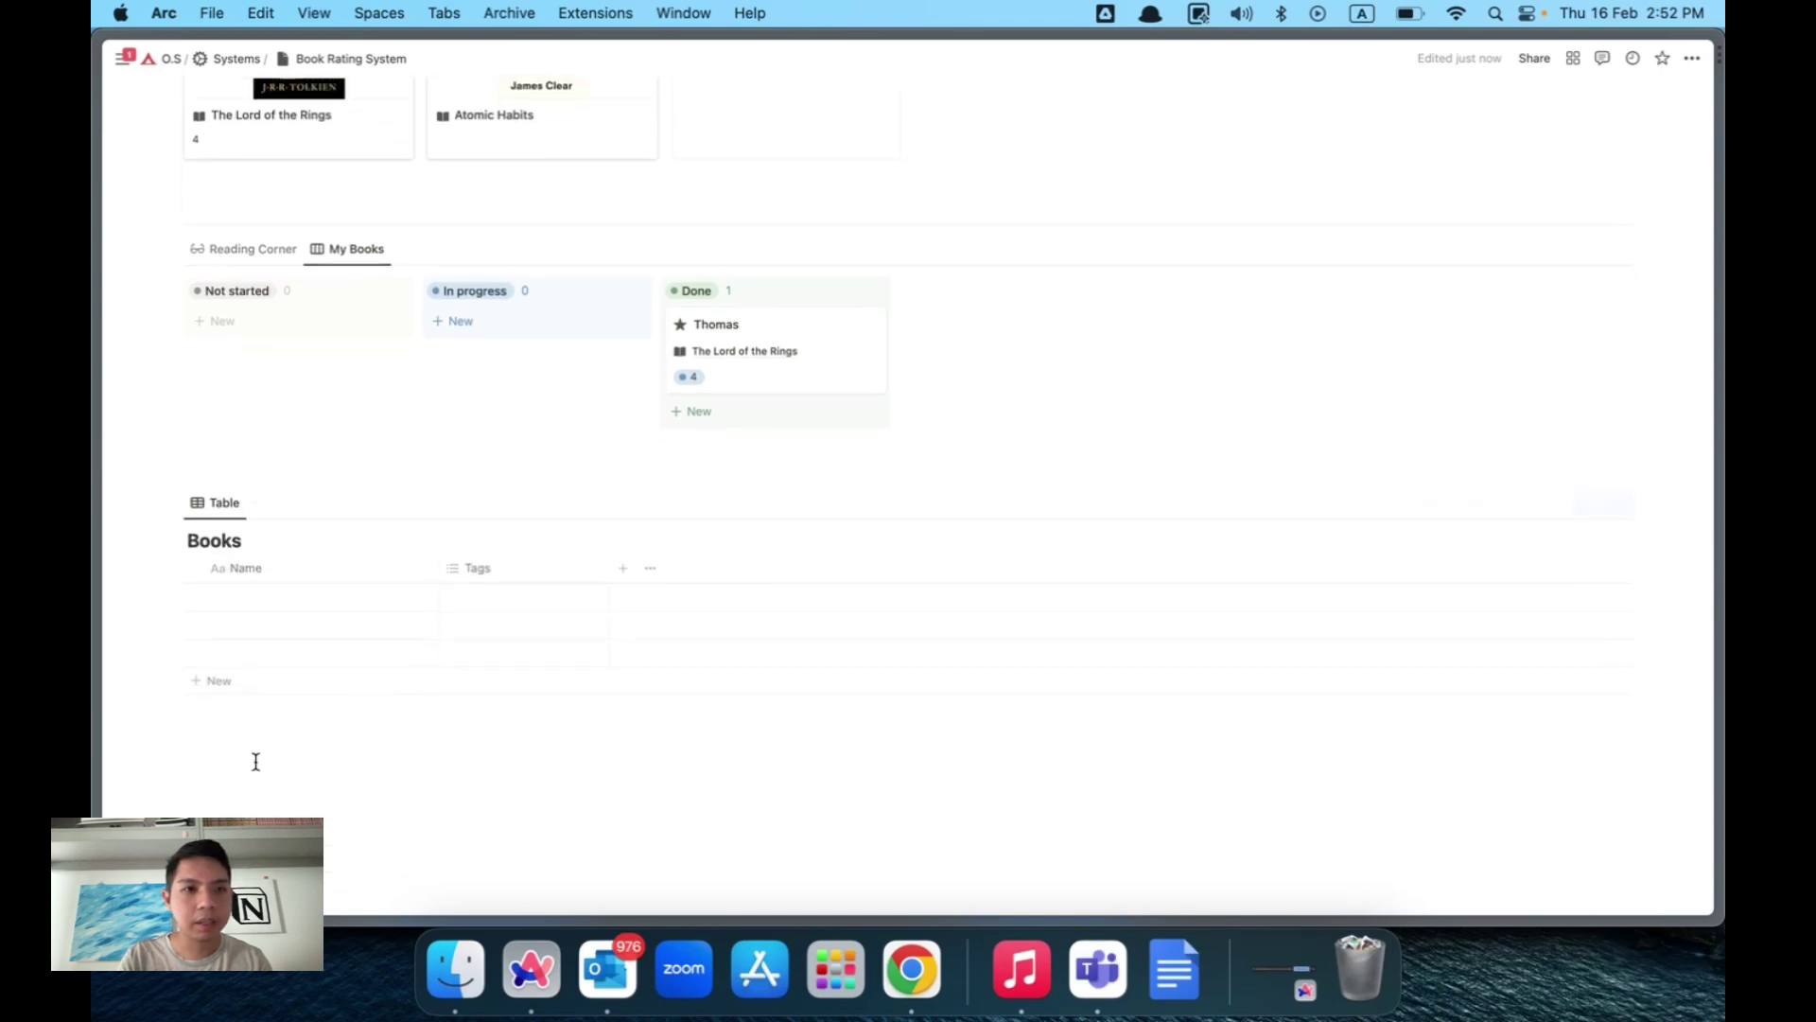
Insert a second inline database, Reading Corner, below the Books table.
left_click(252, 757)
key("Return")
type("/database")
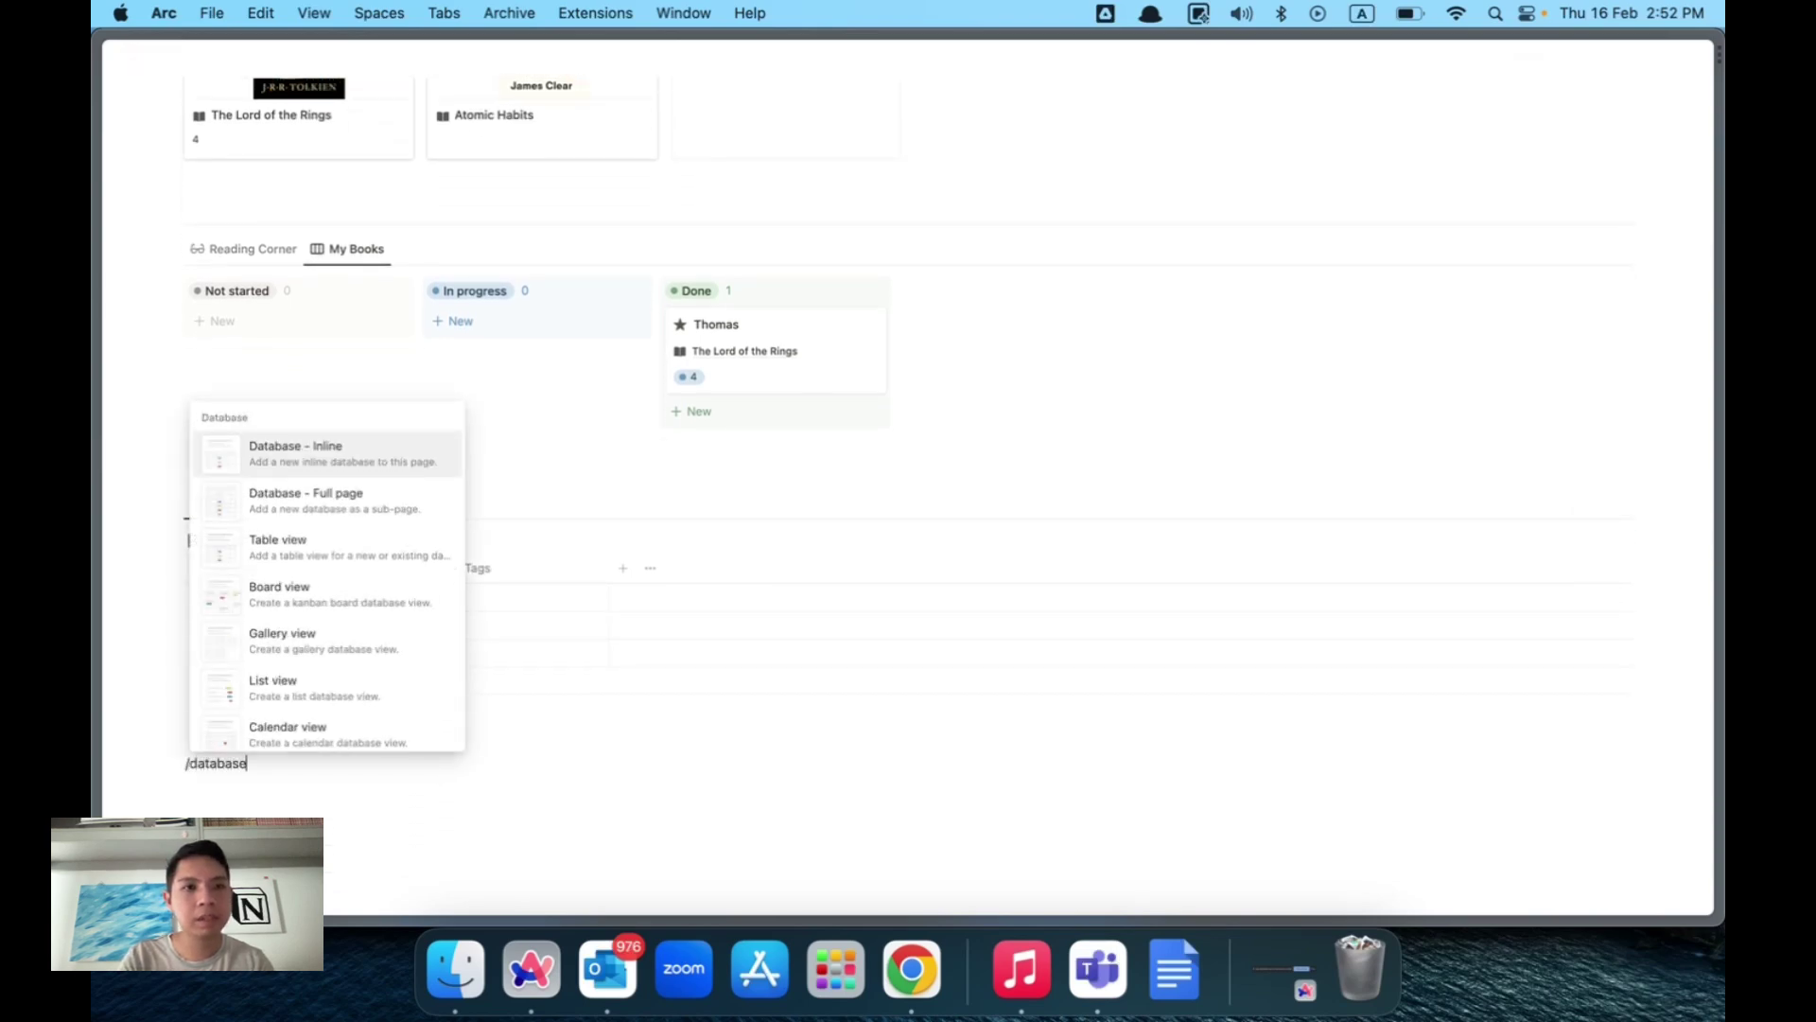
key("Return")
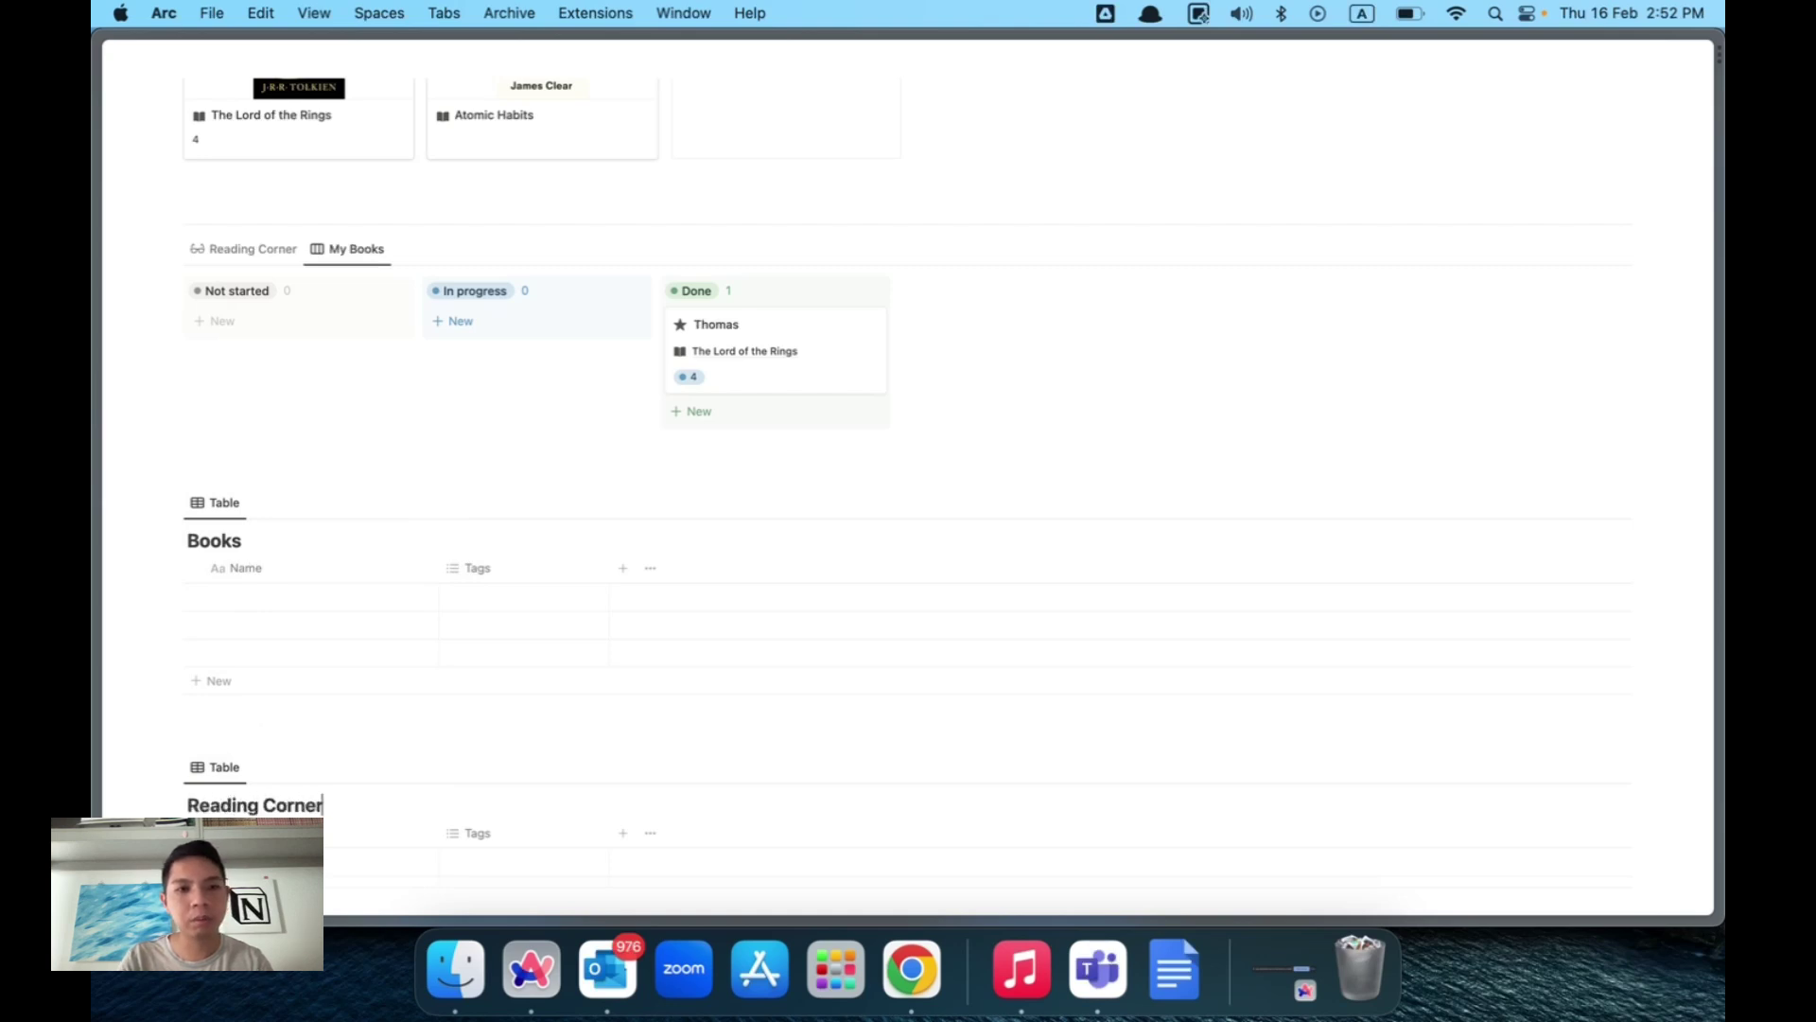
scroll(908, 473, "down", 2)
scroll(535, 429, "down", 2)
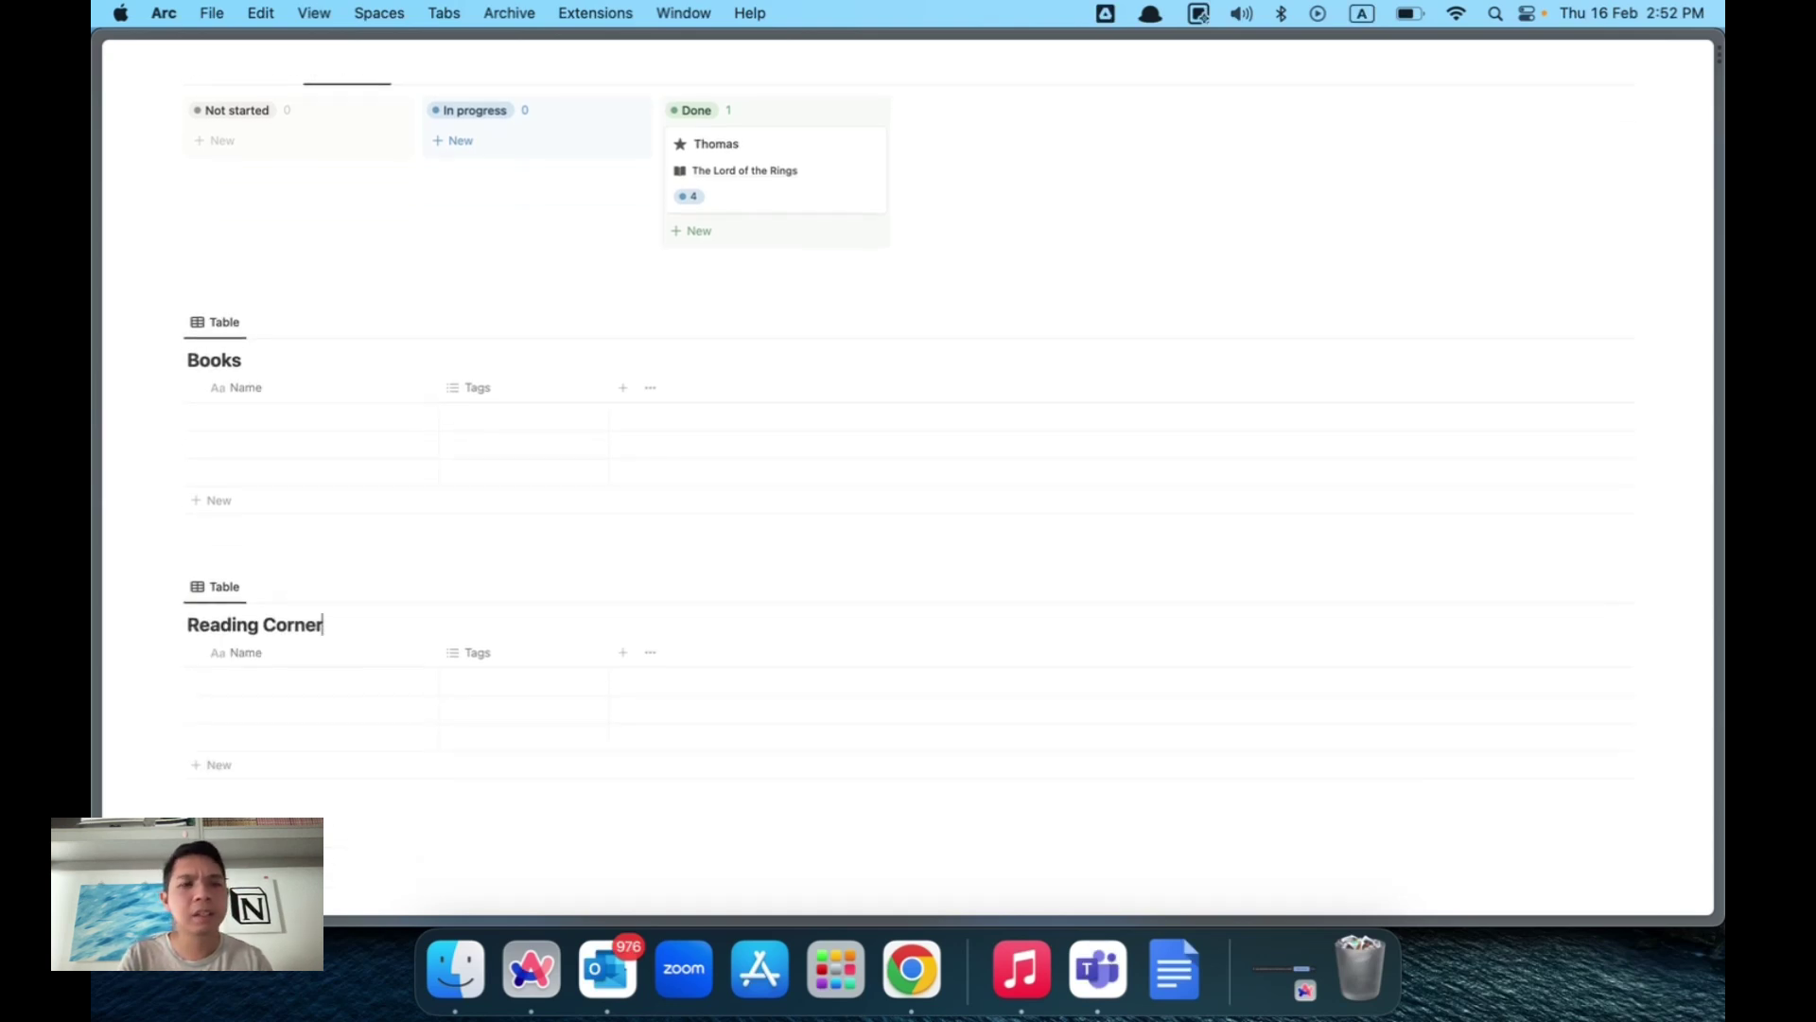
left_click(284, 417)
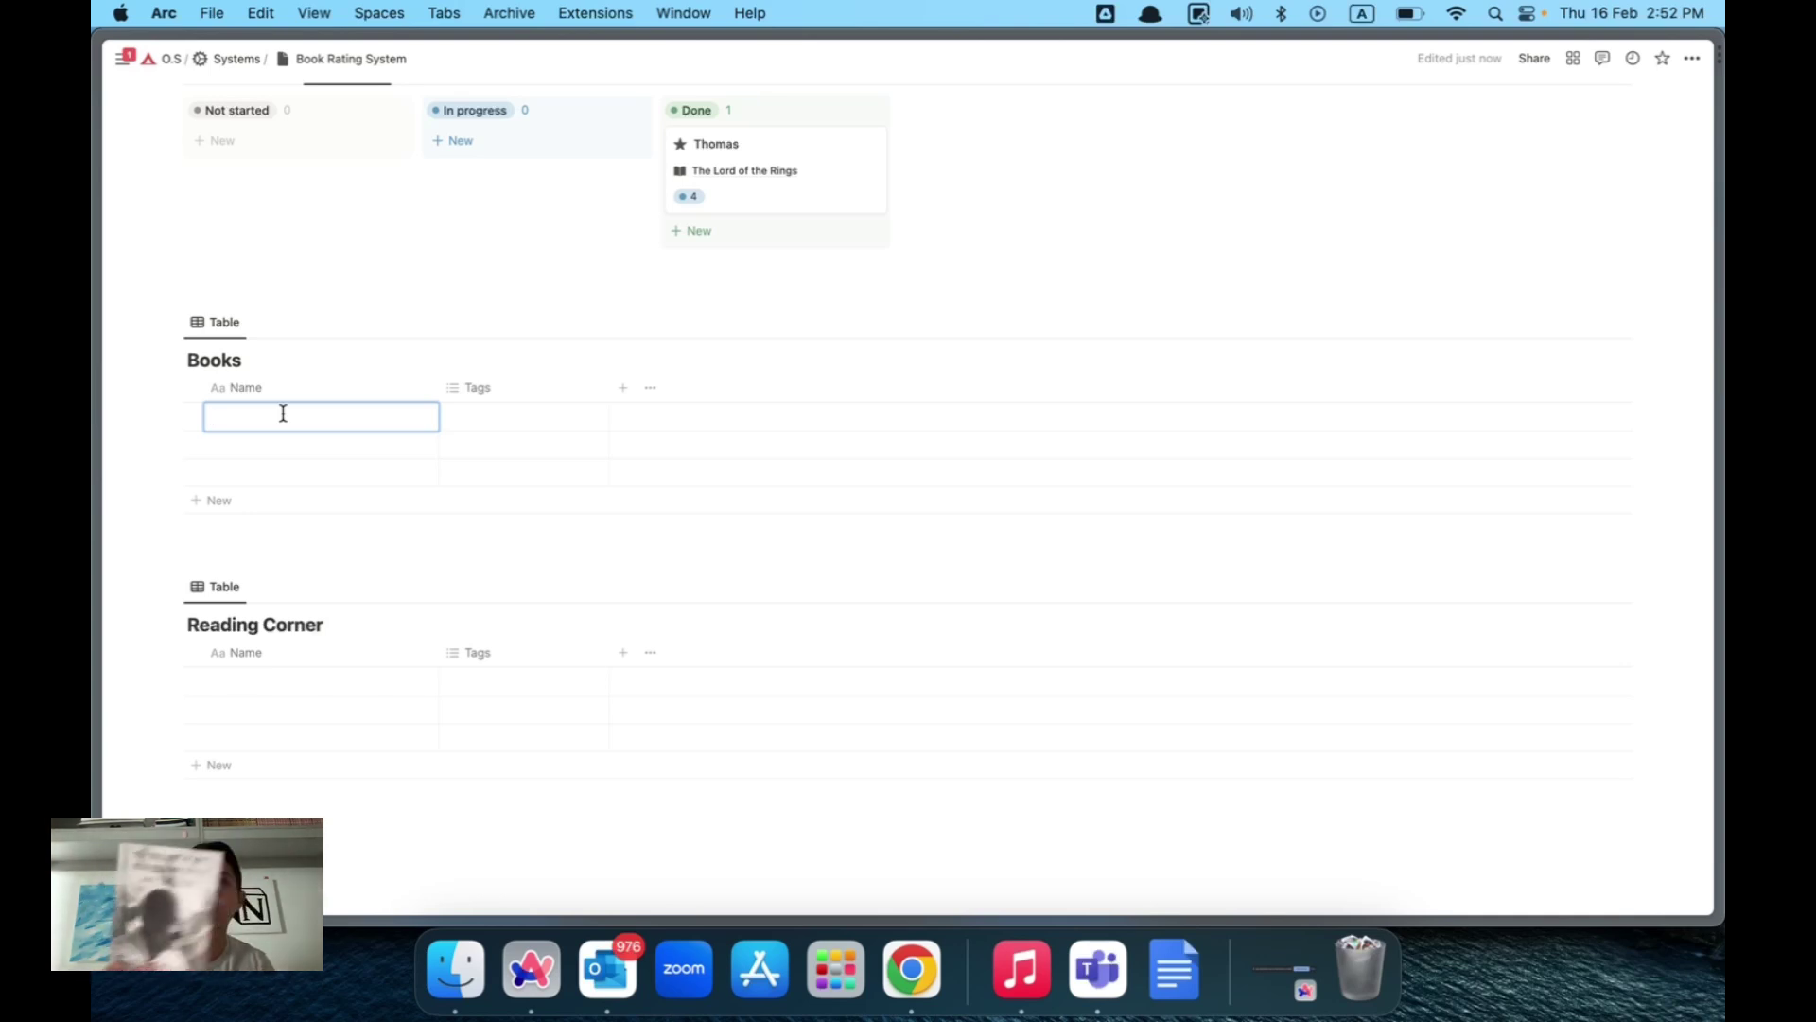
Enter 'The story of my experiments with TRUTH' and 'Ikigai' in Books, widening the Name column.
type("The")
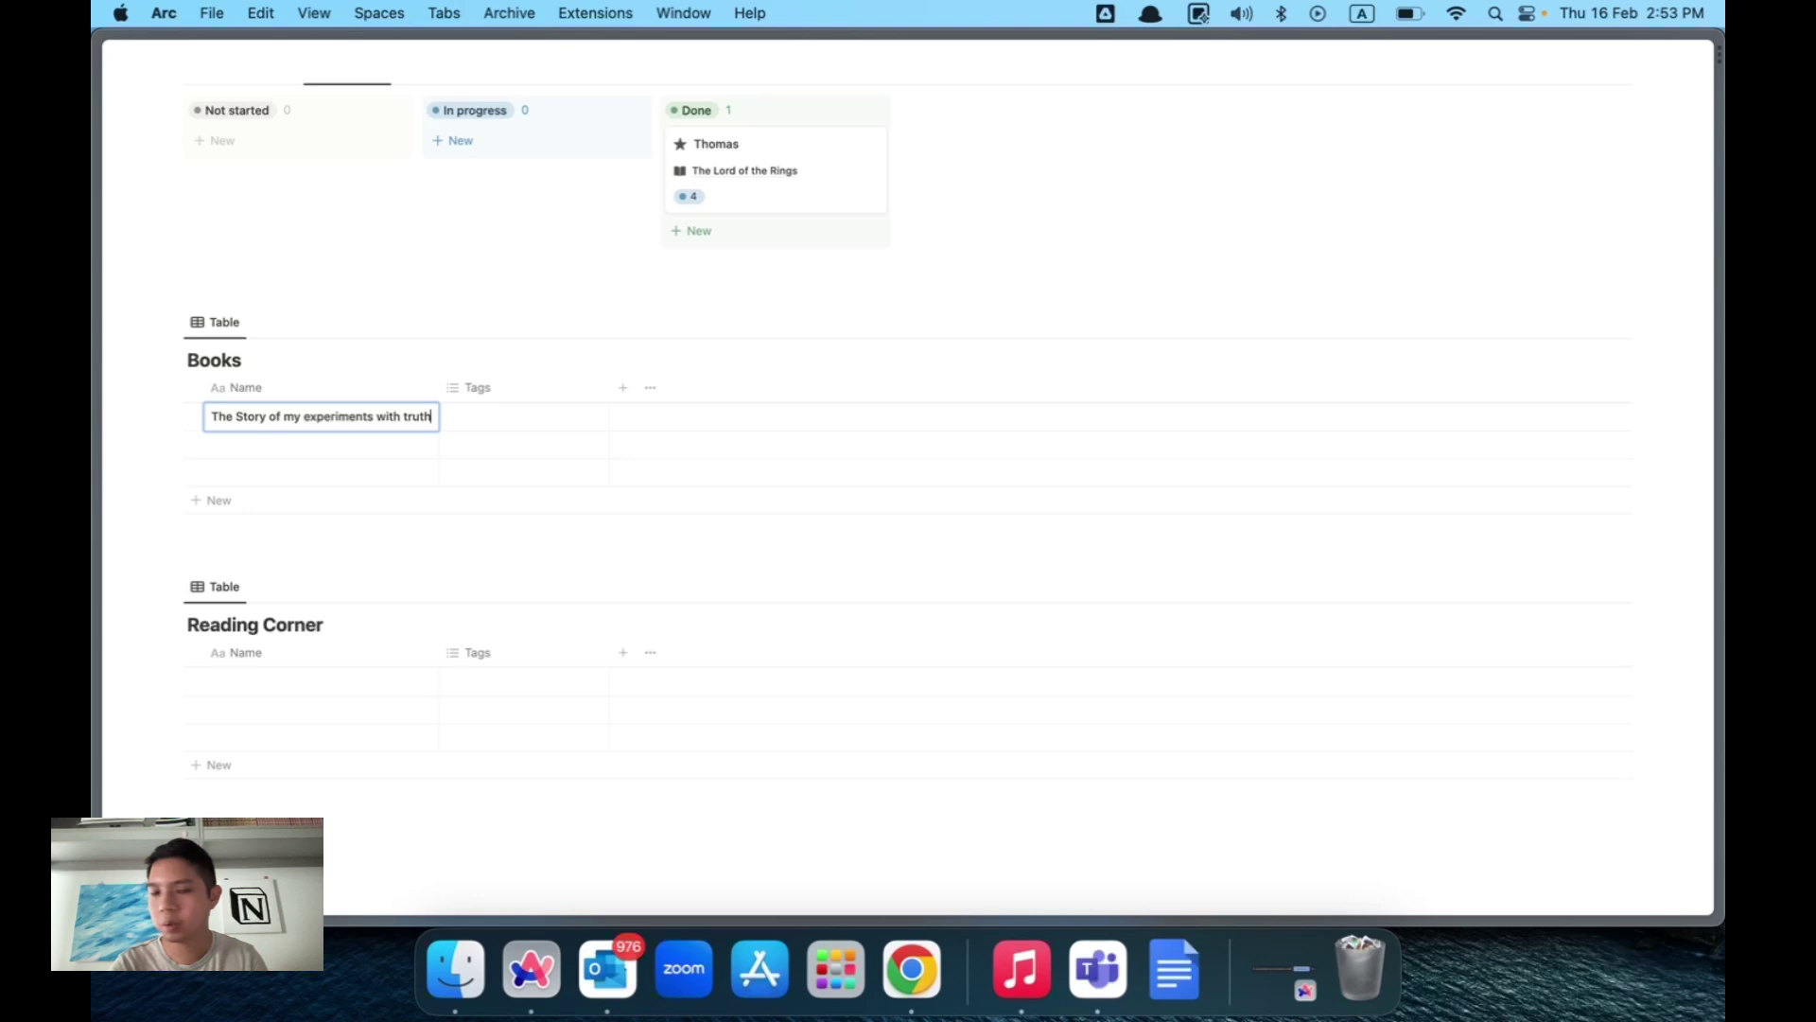
type("TRUTH")
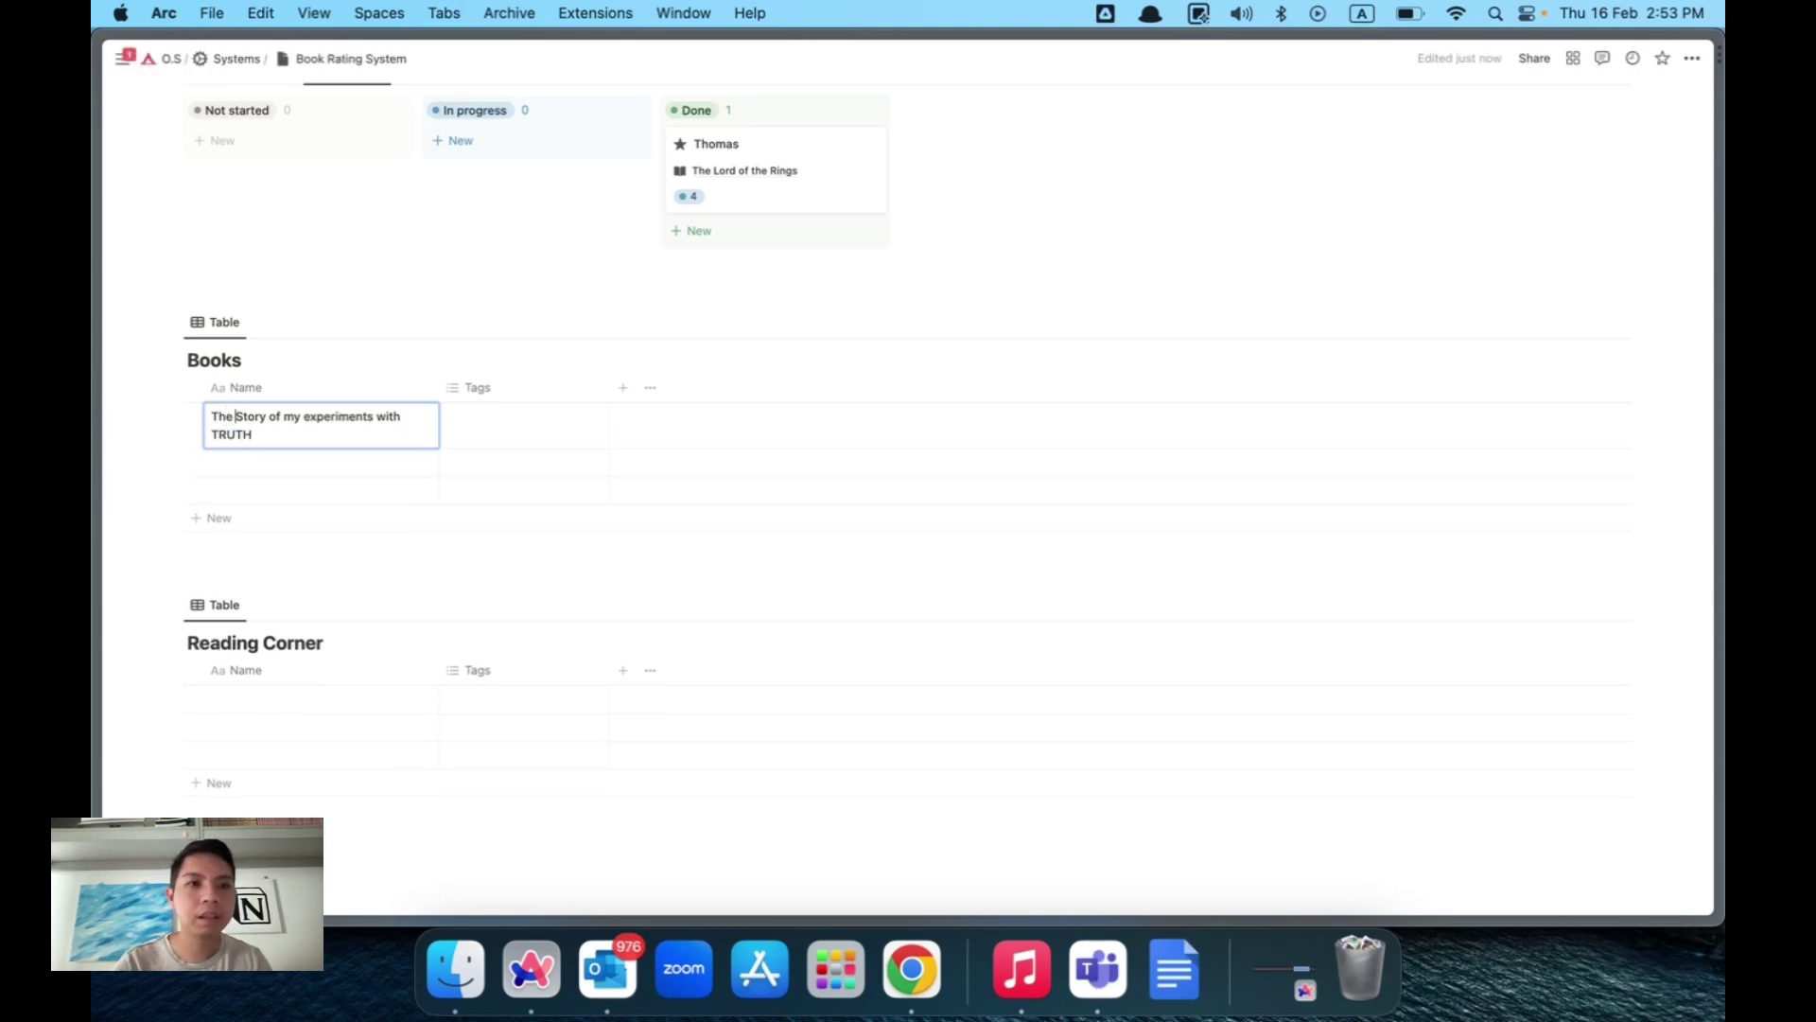
key("Right")
key("Right")
key("Right")
key("BackSpace")
type("s")
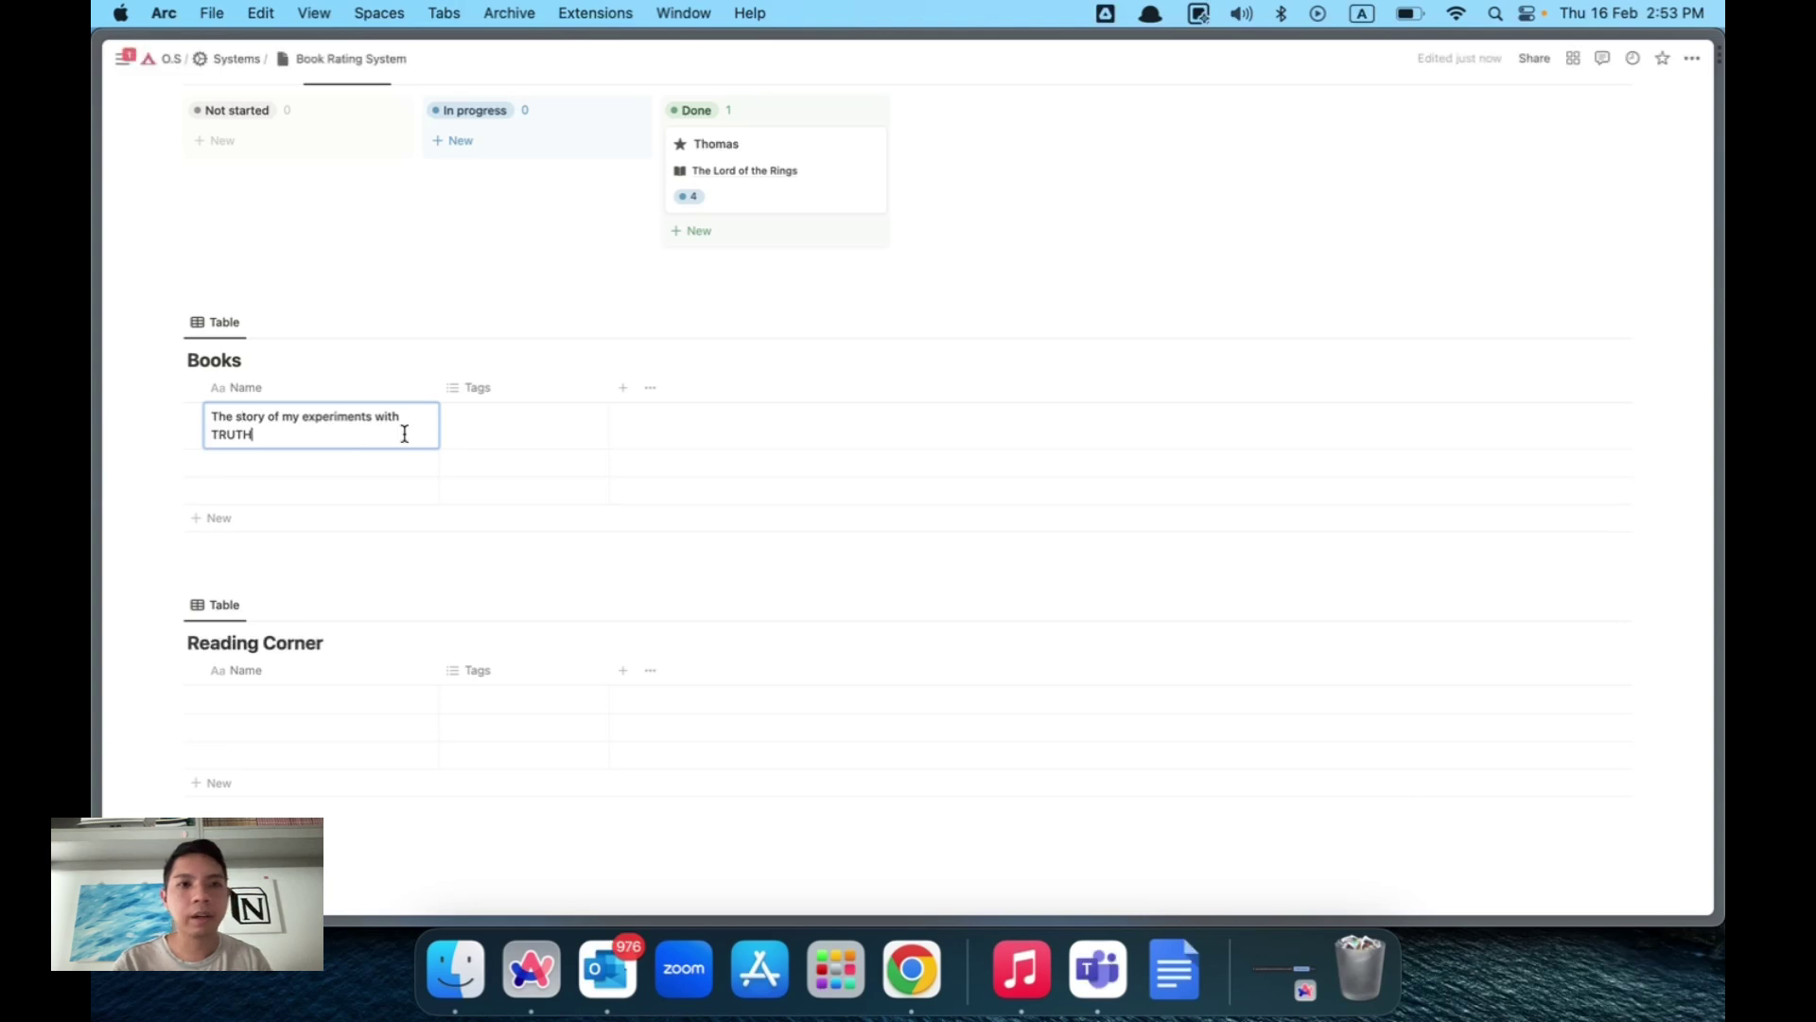
key("Escape")
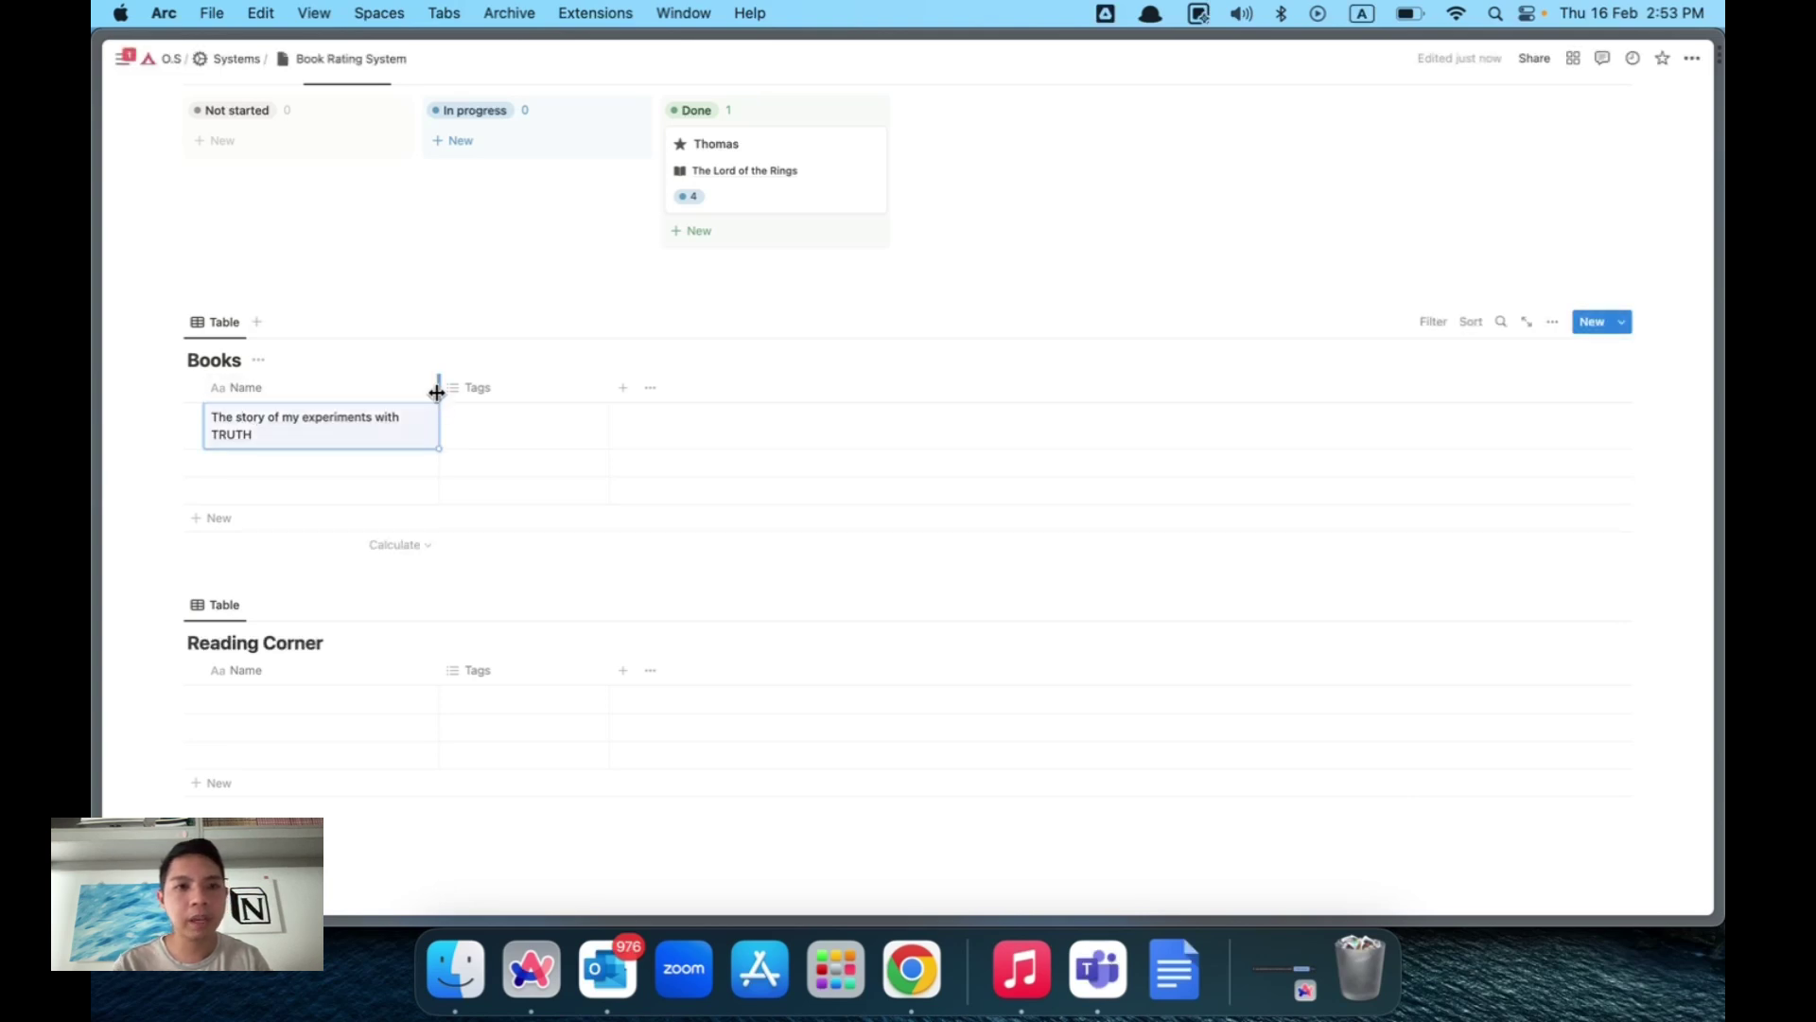
left_click_drag(438, 389, 489, 387)
left_click(348, 447)
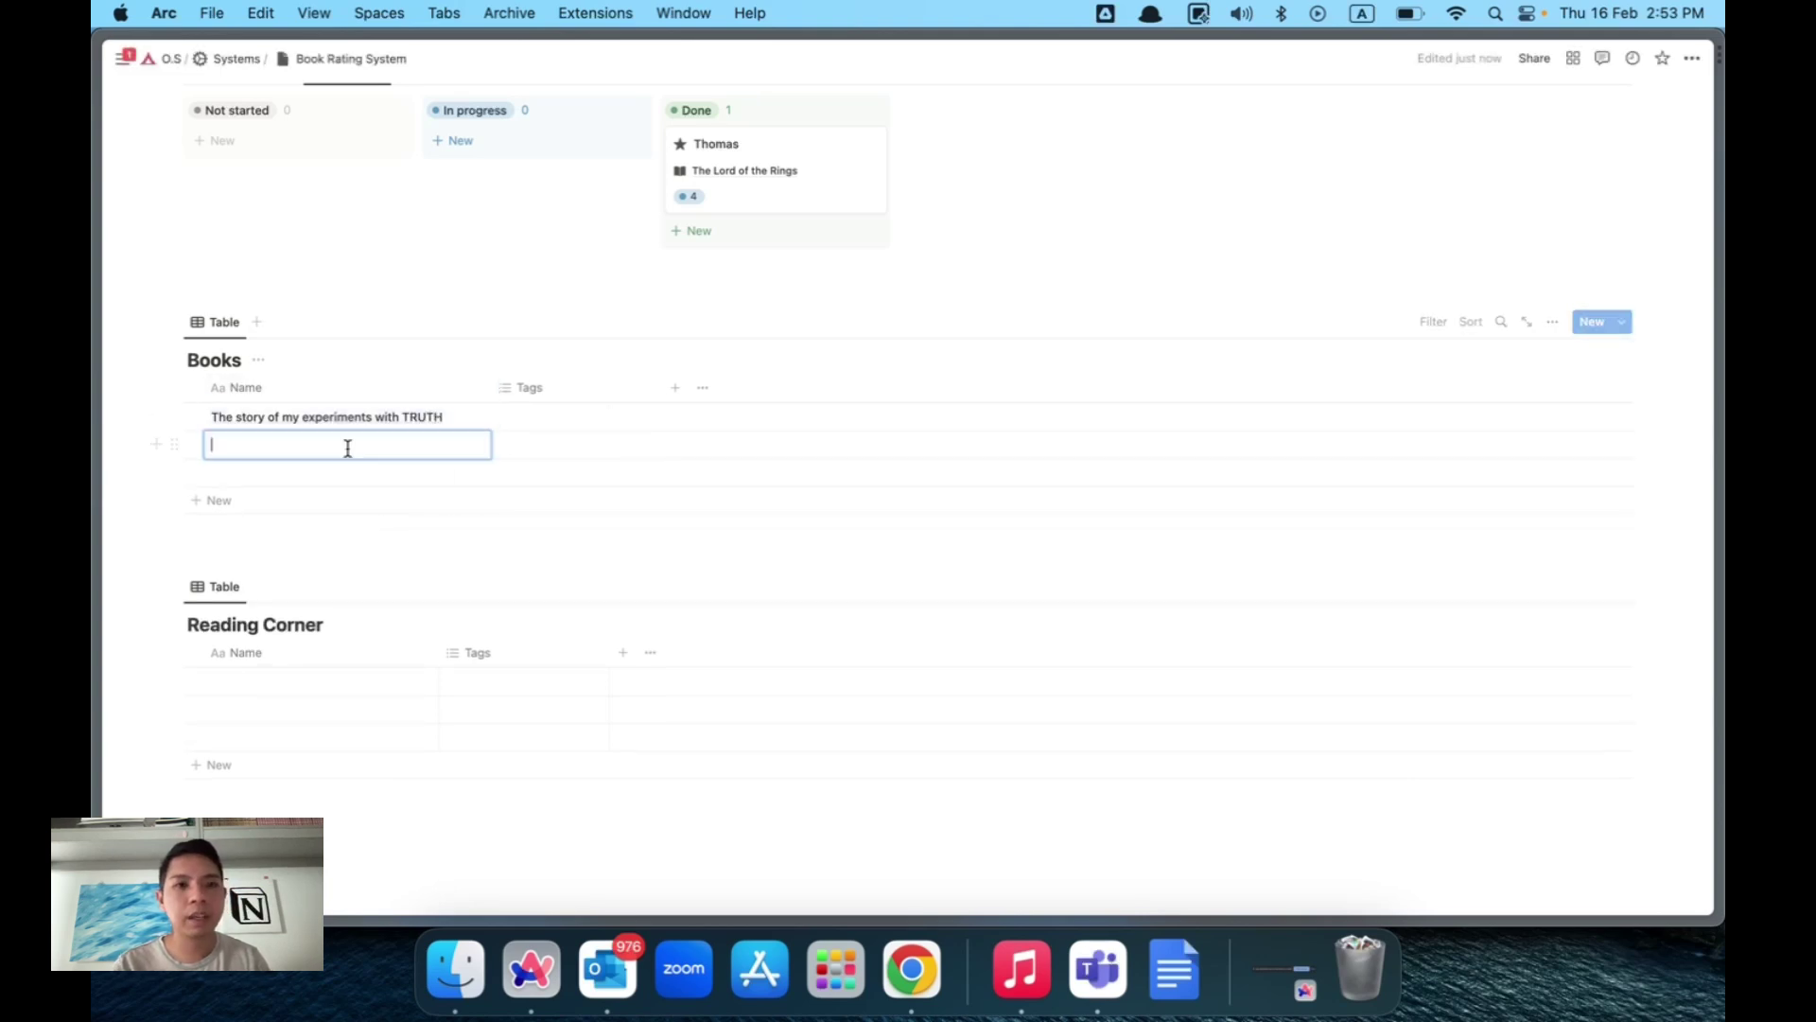
type("Ikigai")
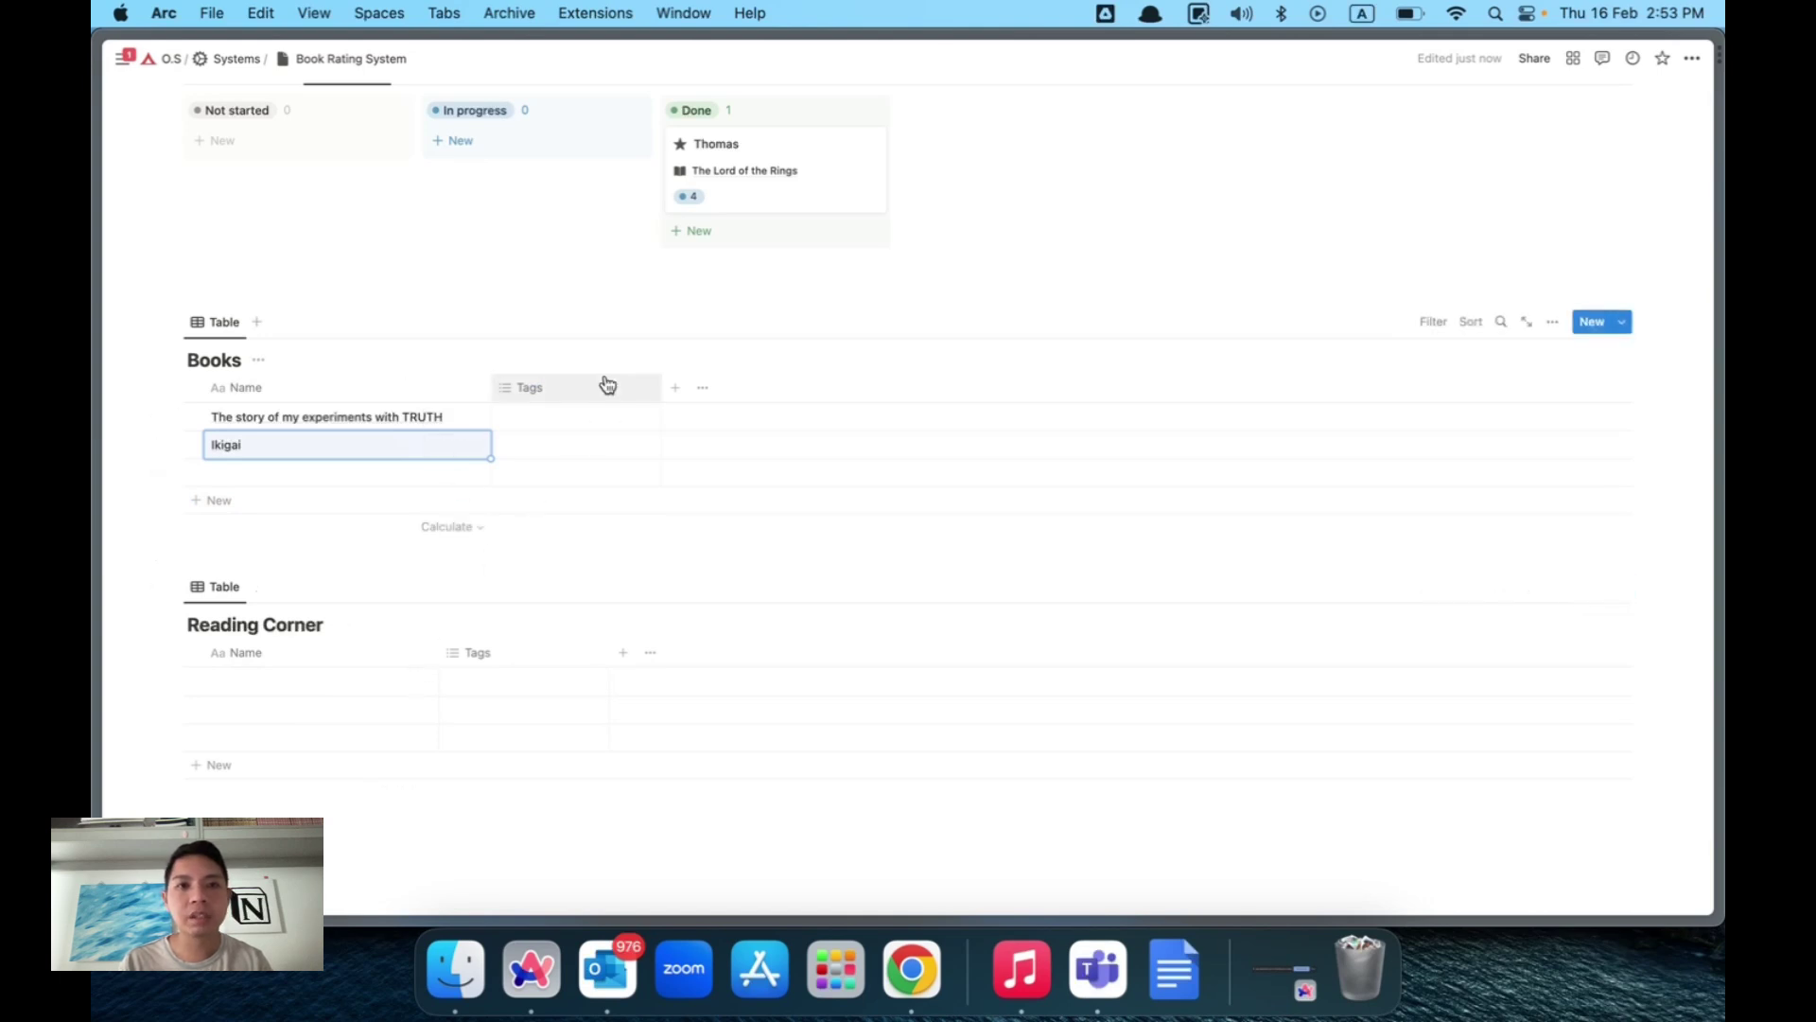
Delete the Tags property from the Books table.
left_click(549, 388)
left_click(556, 620)
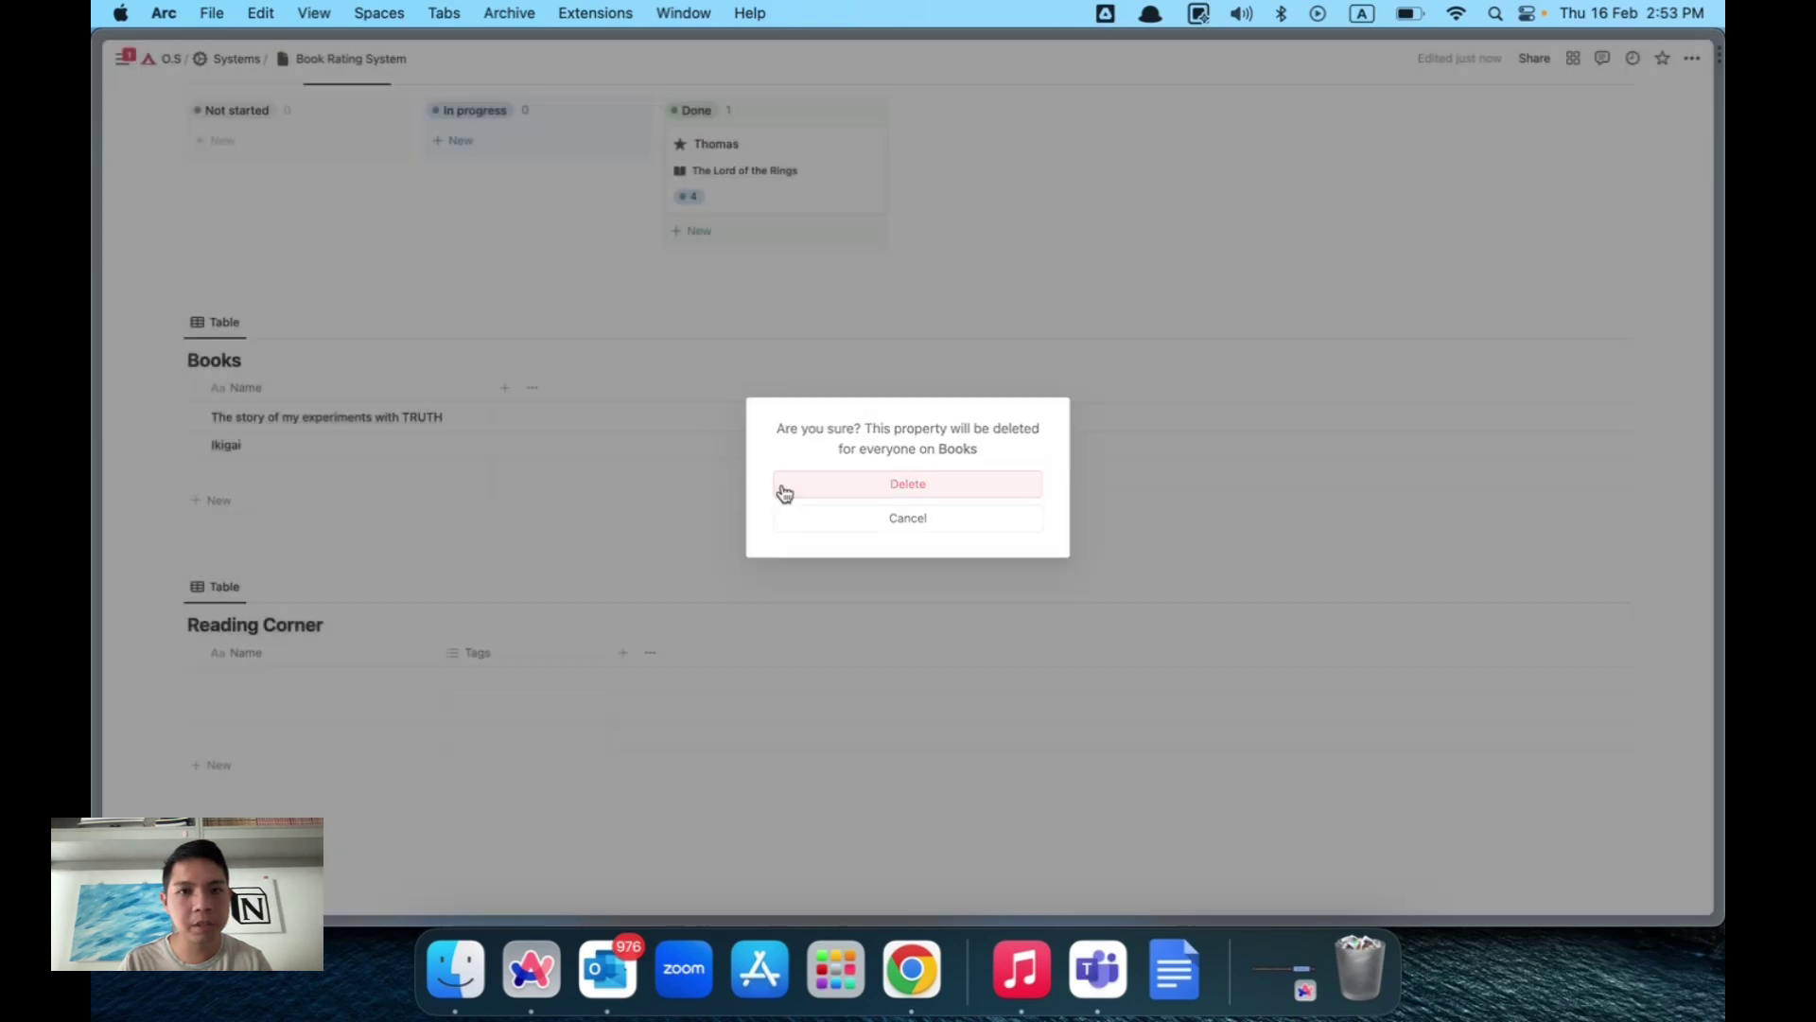
left_click(782, 489)
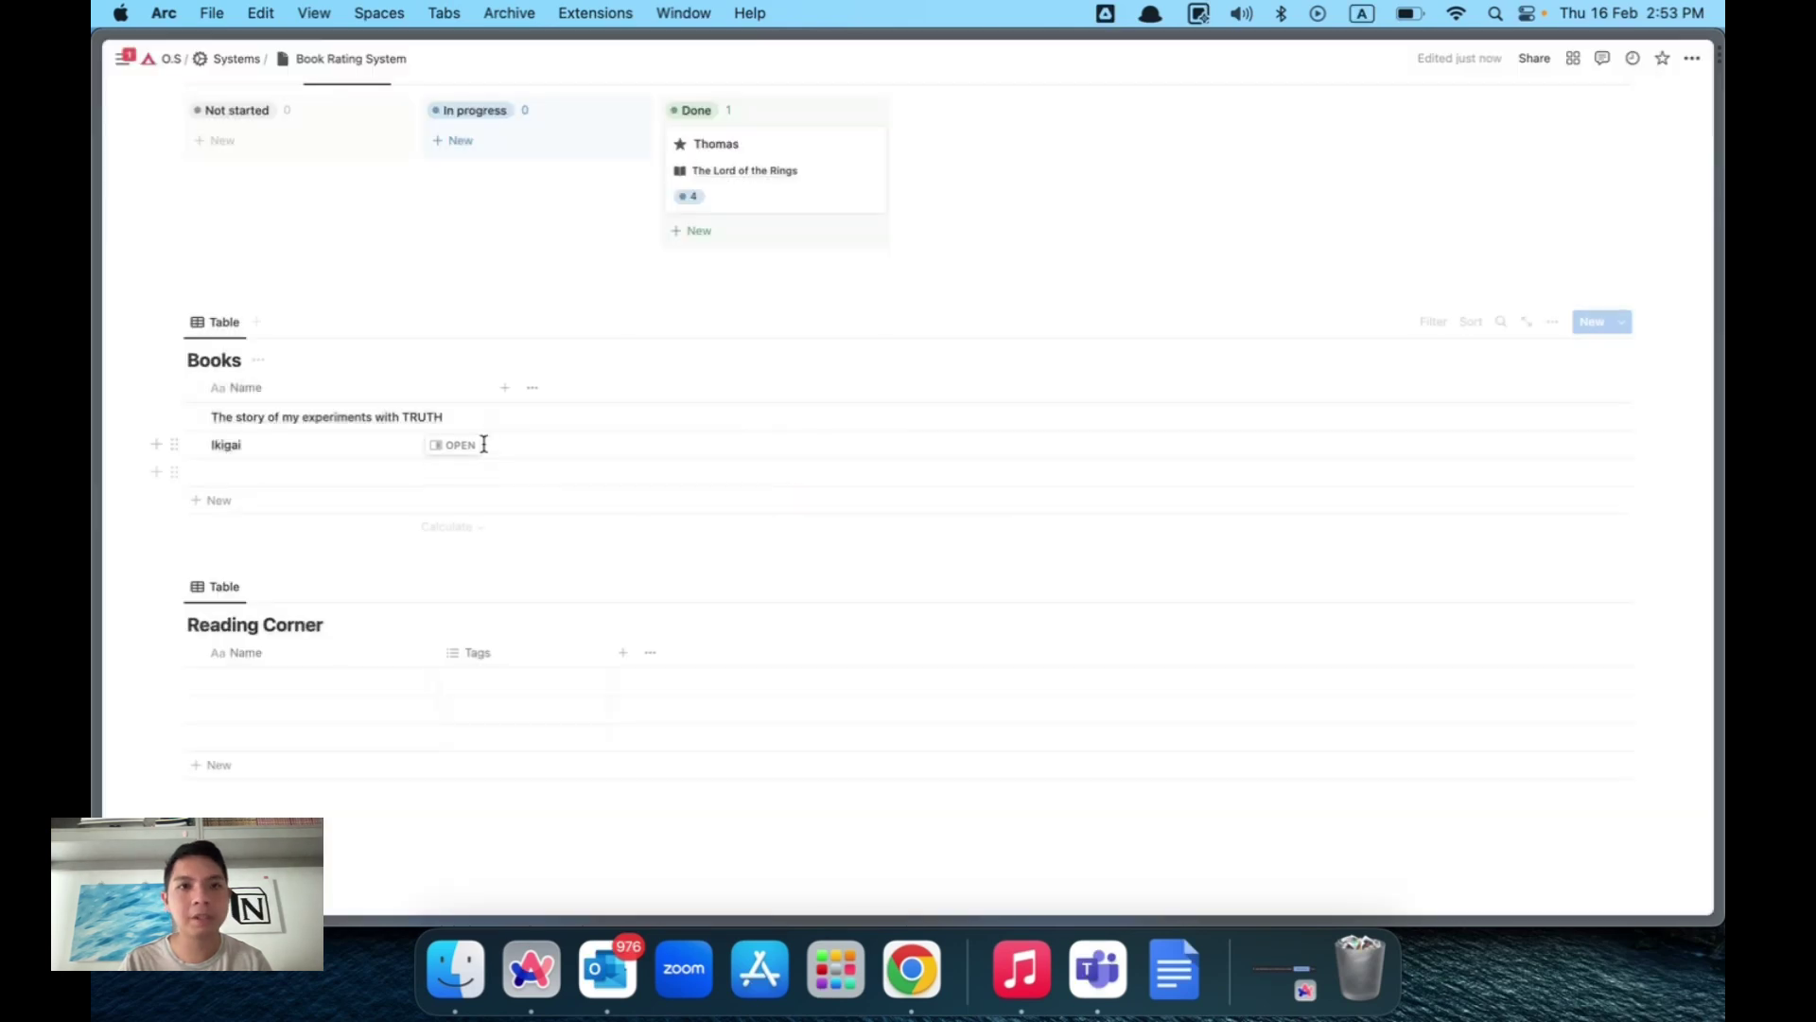
Add a Relation property to Reading Corner, with no link limit and shown on Reading Corner.
left_click(501, 397)
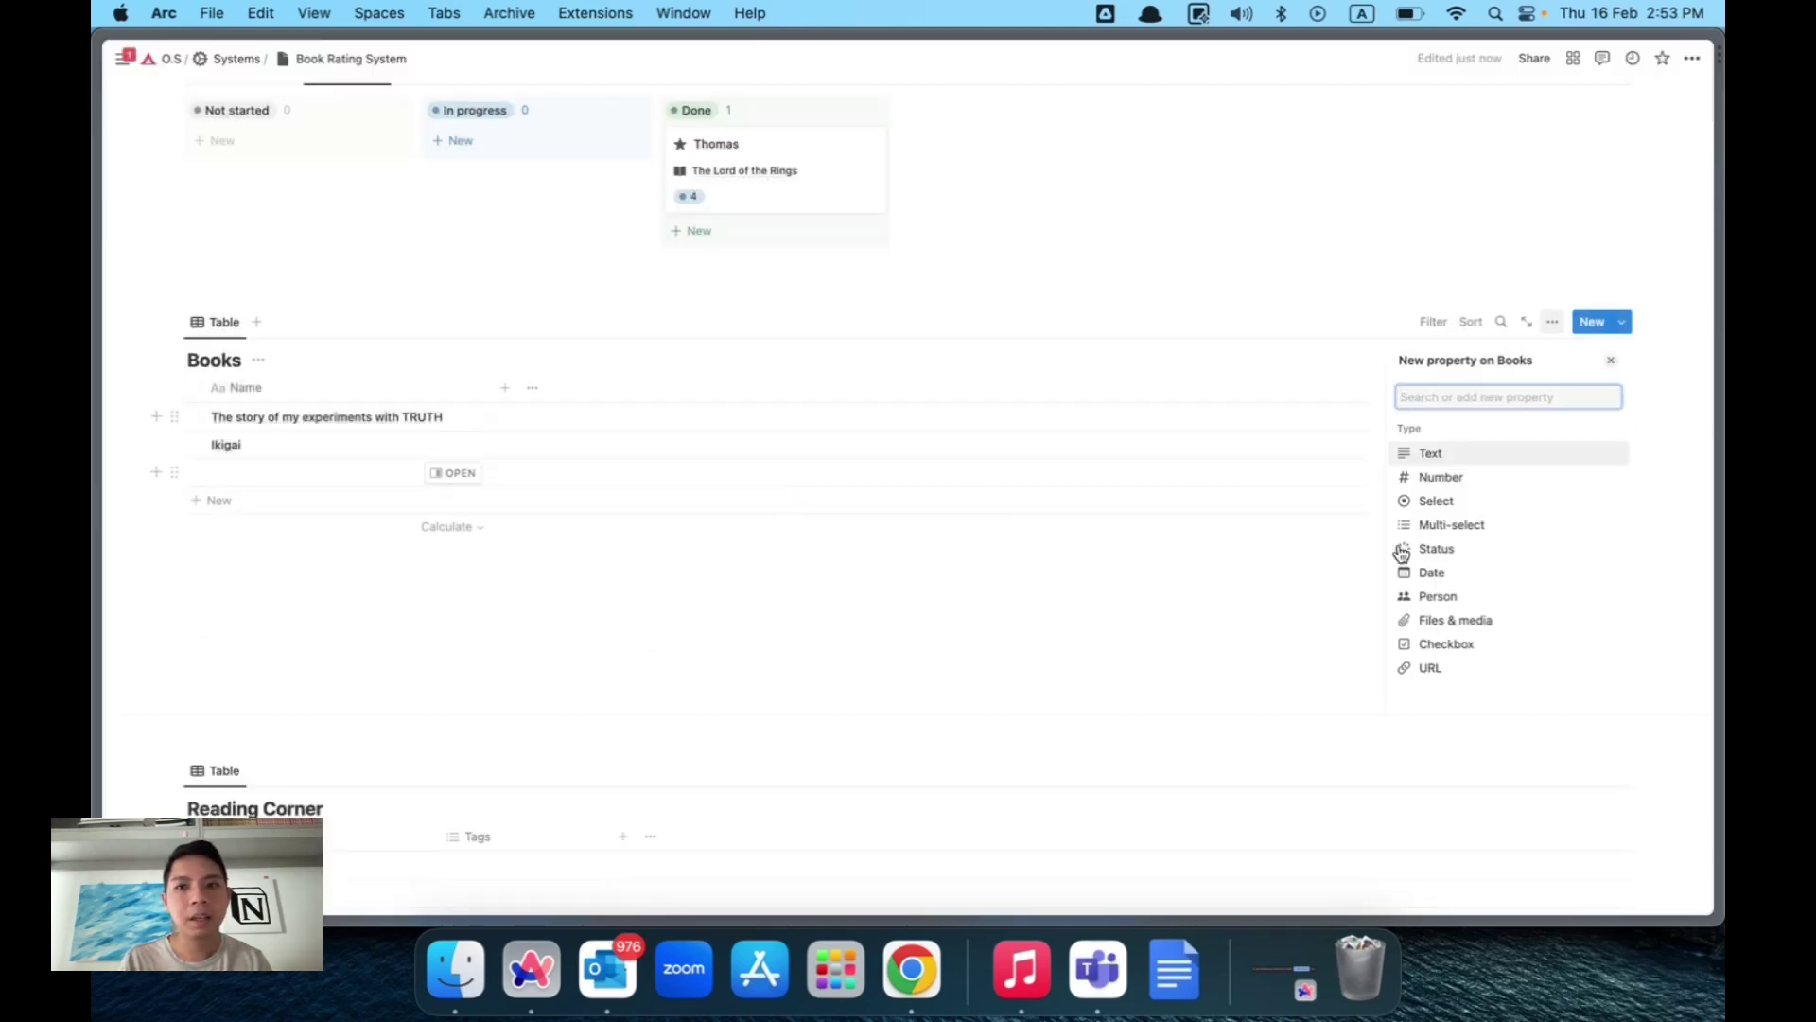
scroll(1475, 615, "down", 3)
scroll(1475, 615, "down", 1)
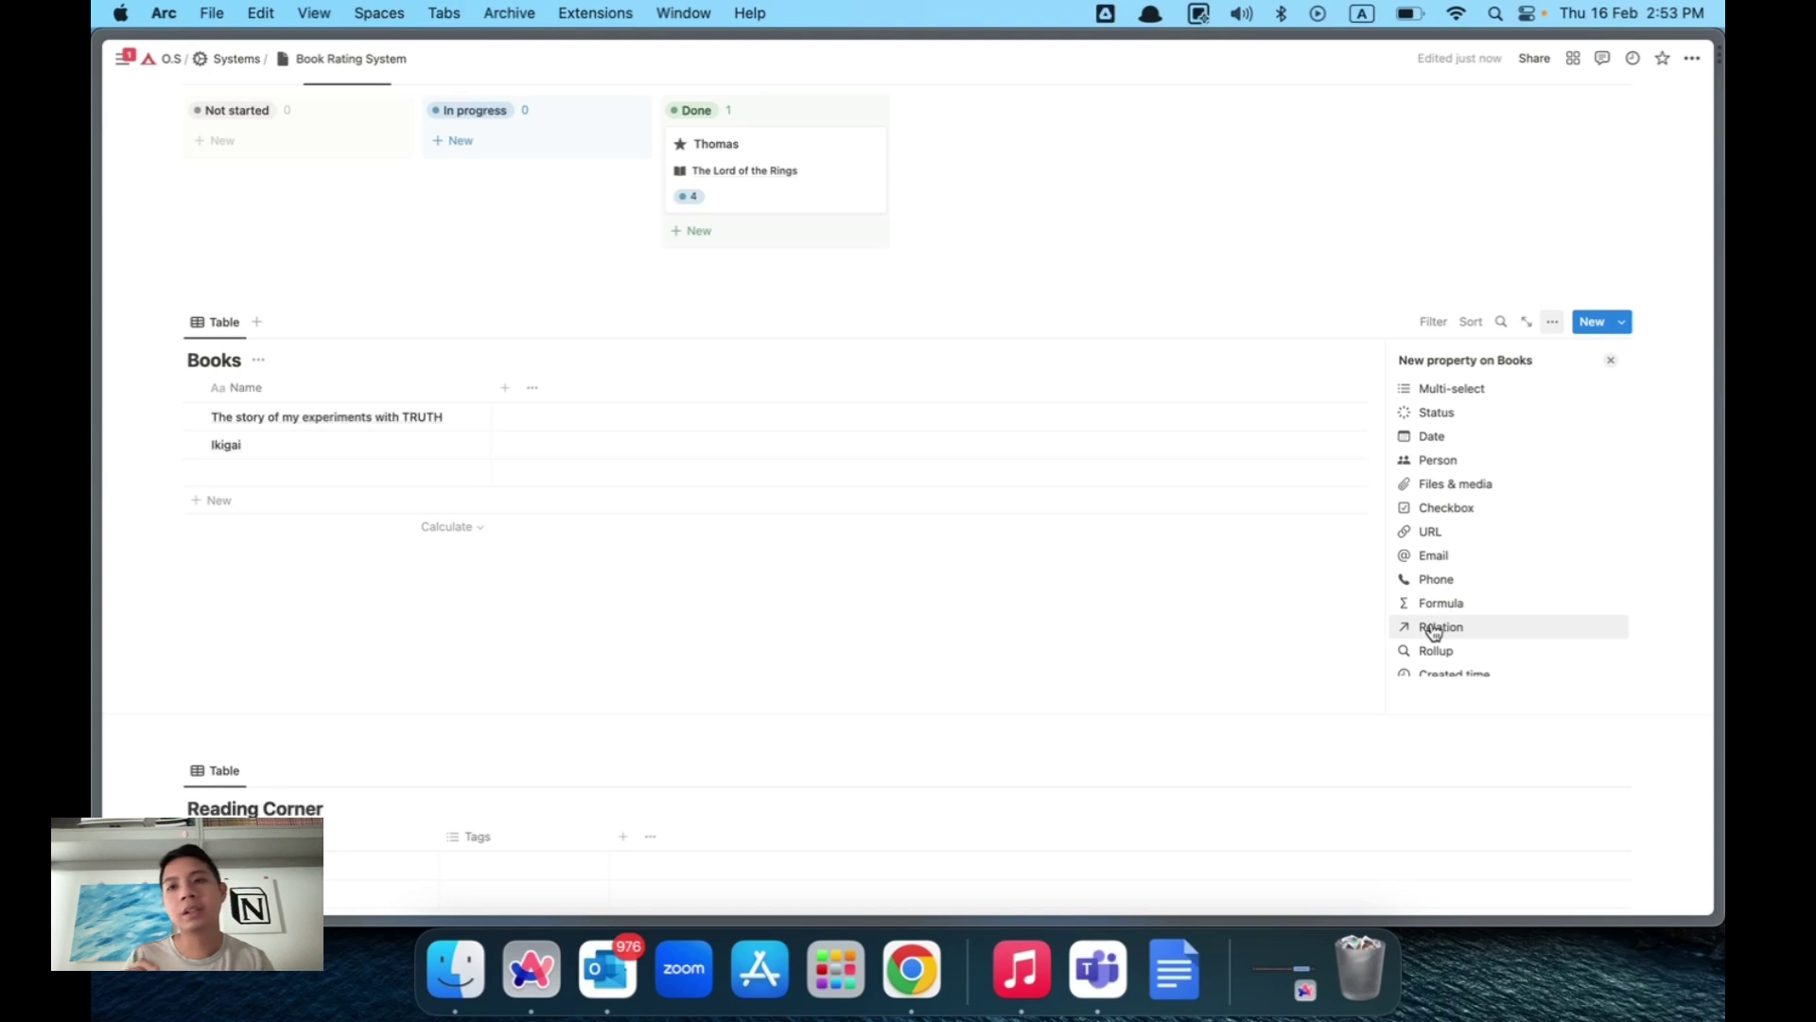
left_click(1434, 628)
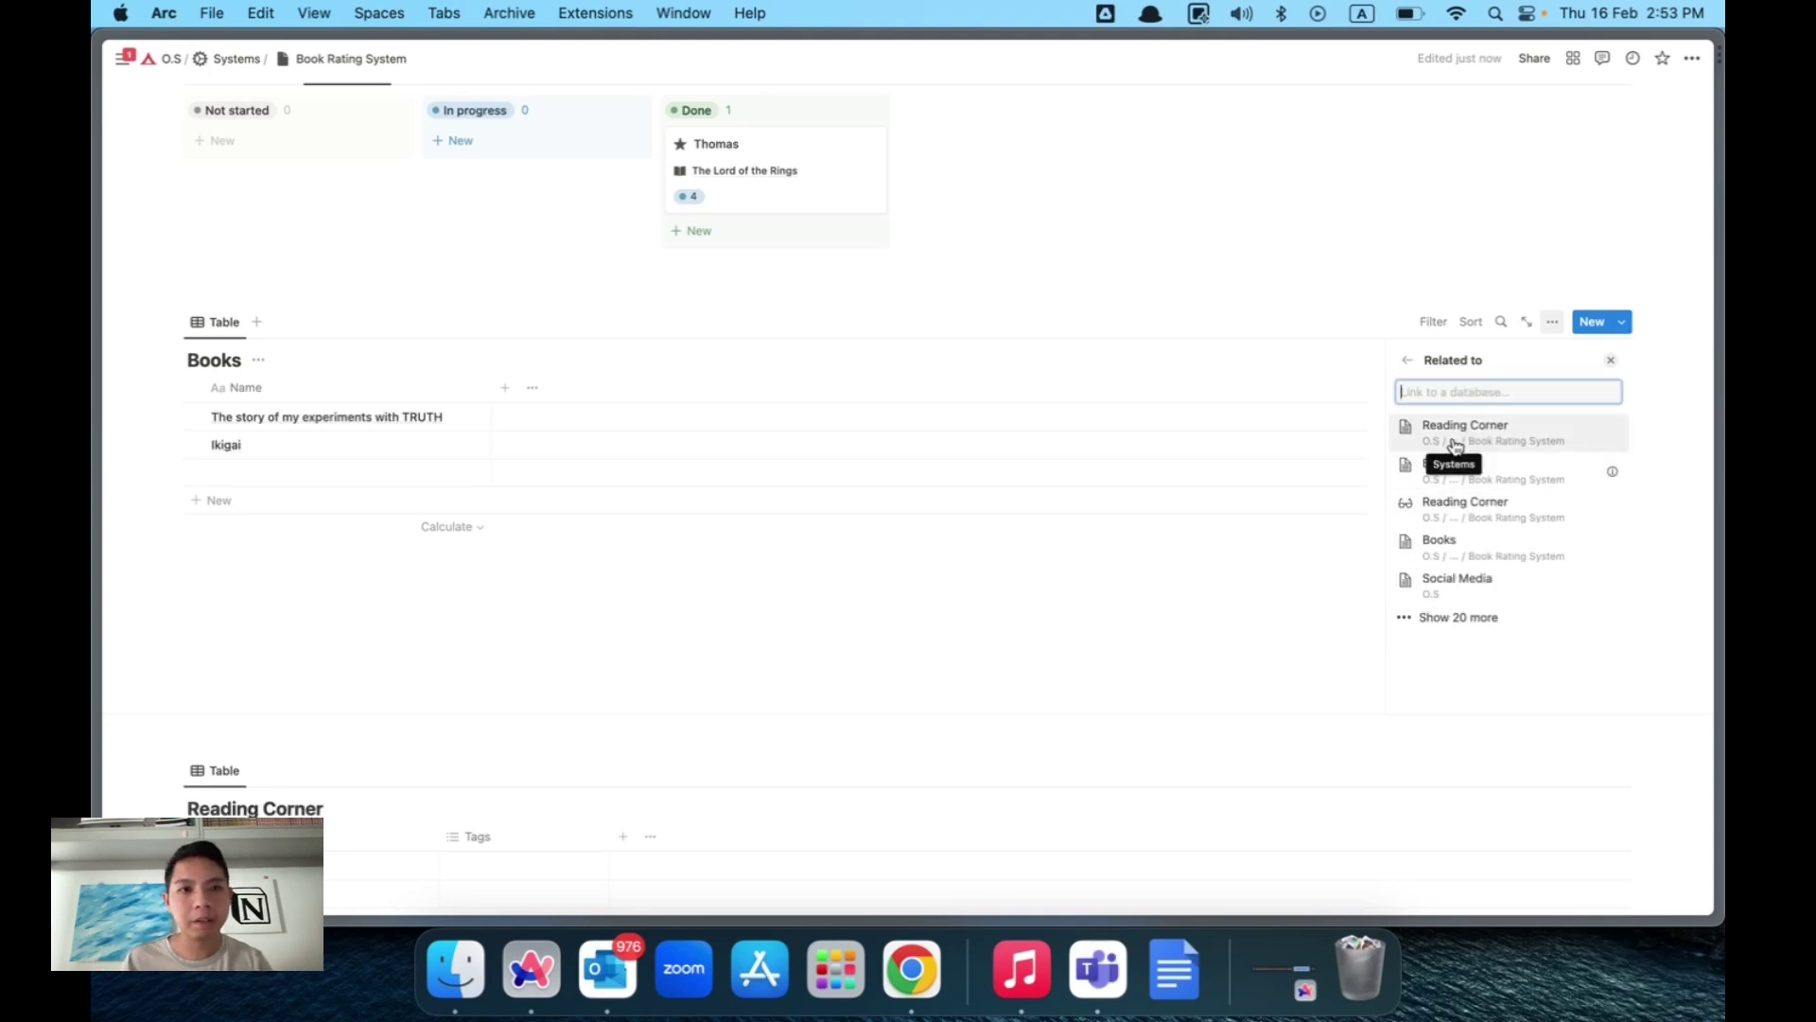
left_click(1455, 443)
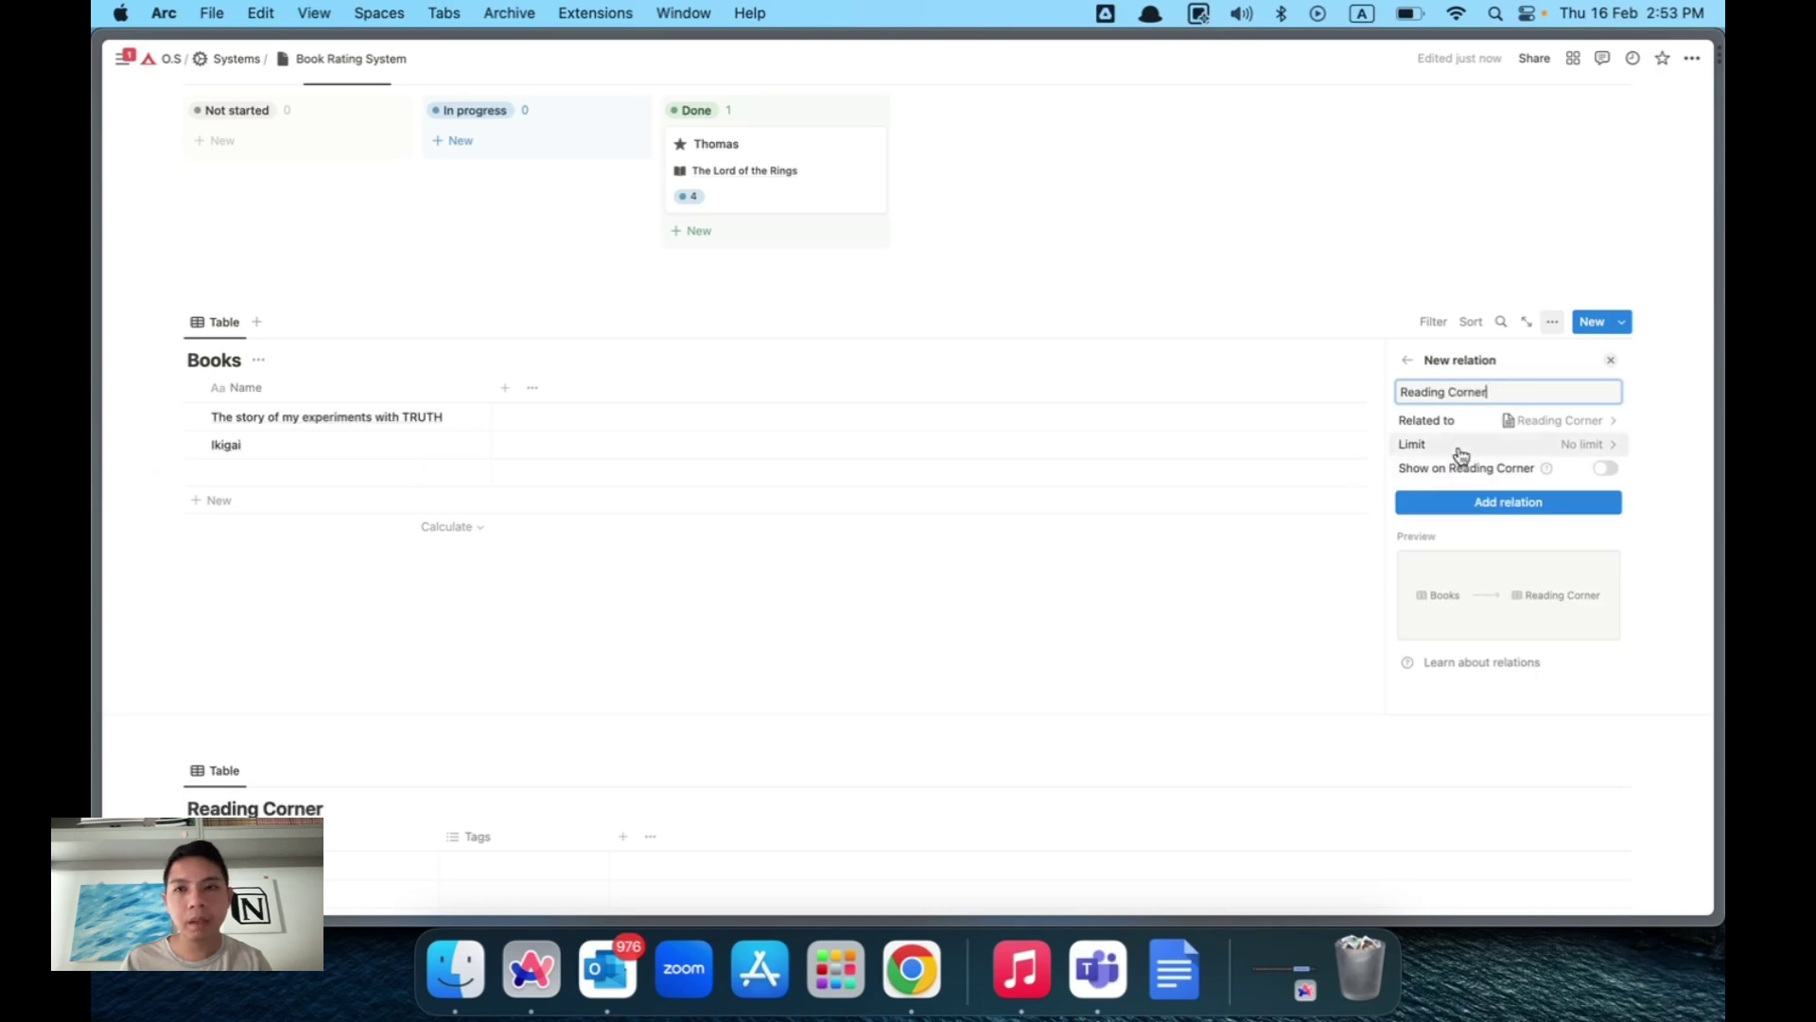
left_click(1460, 448)
left_click(1451, 497)
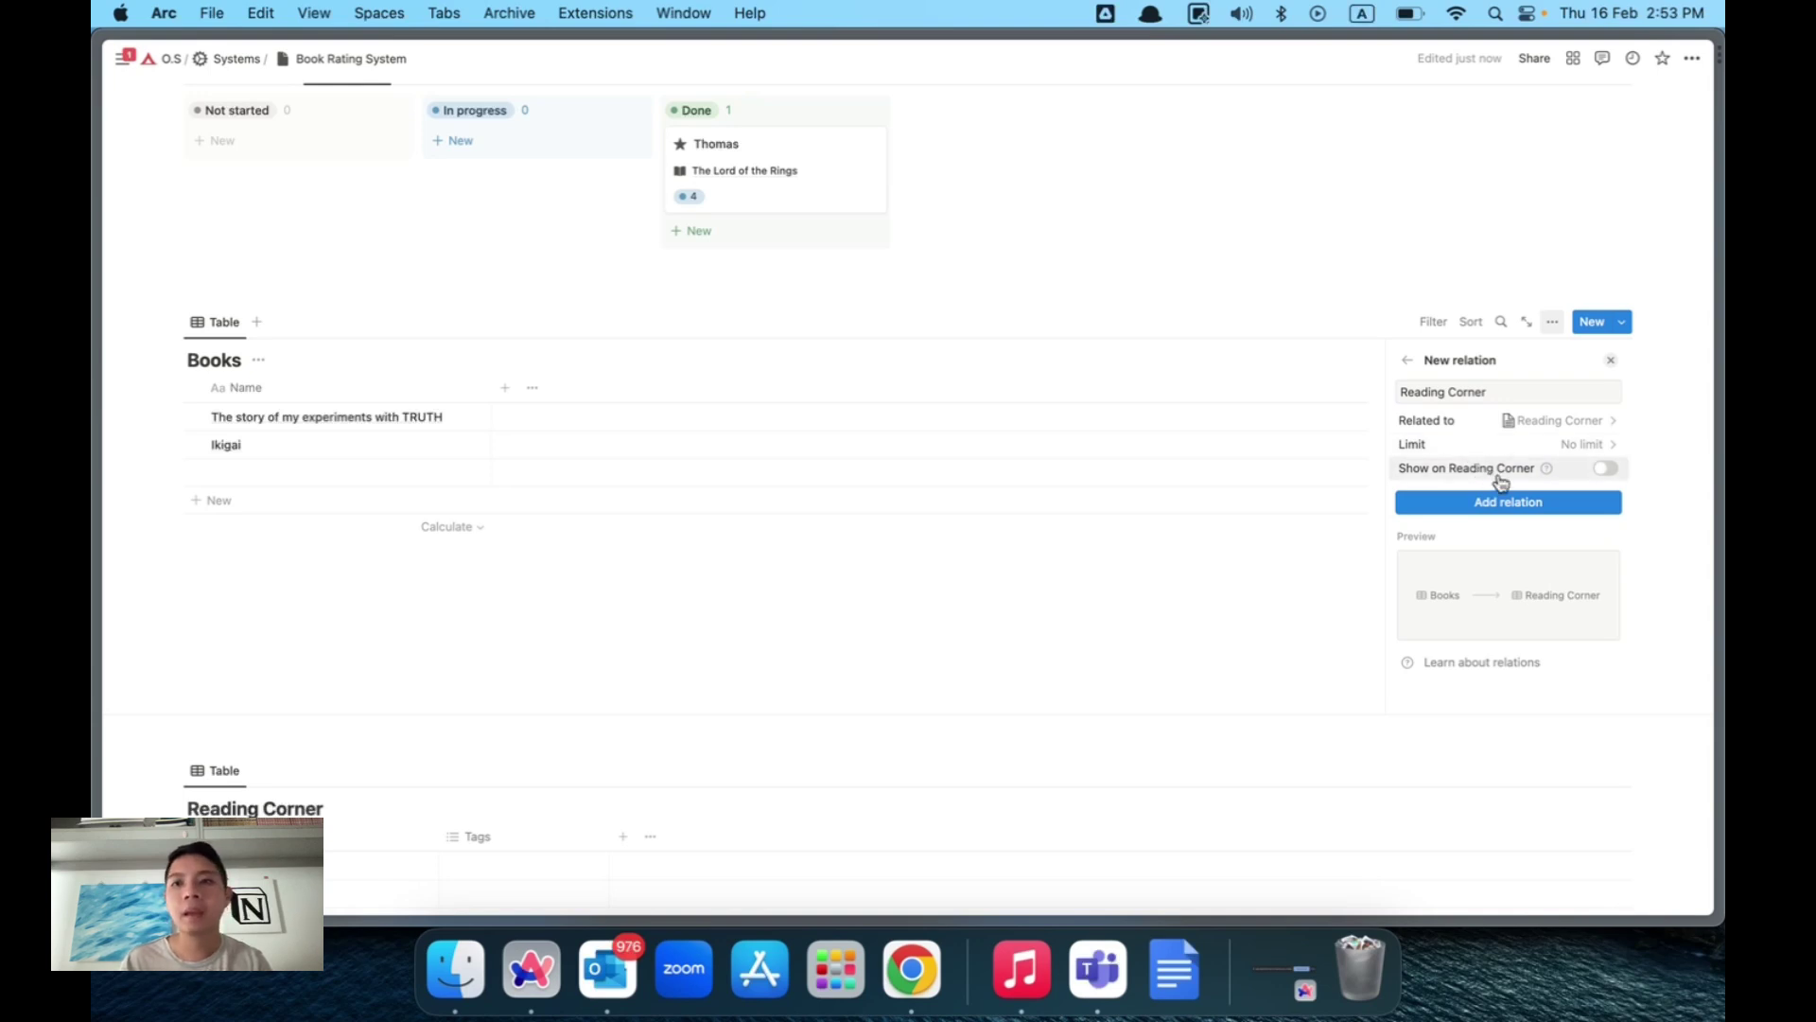
left_click(1499, 481)
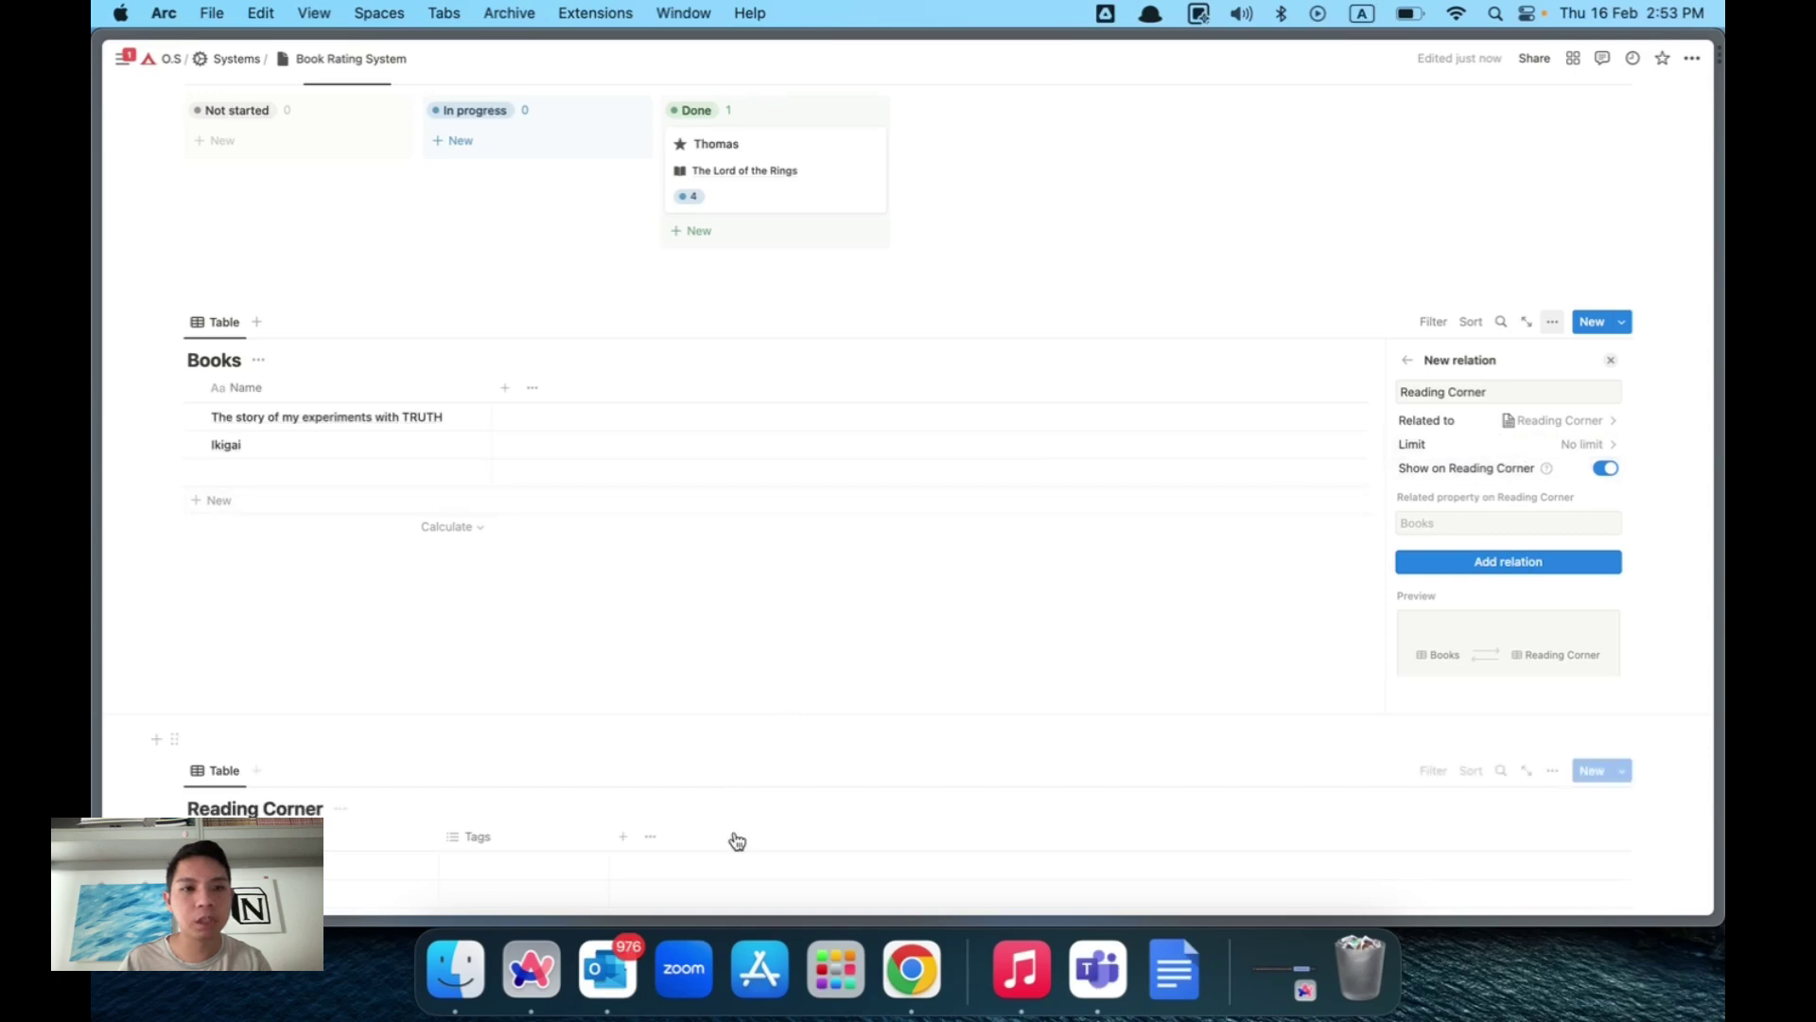
left_click(1432, 562)
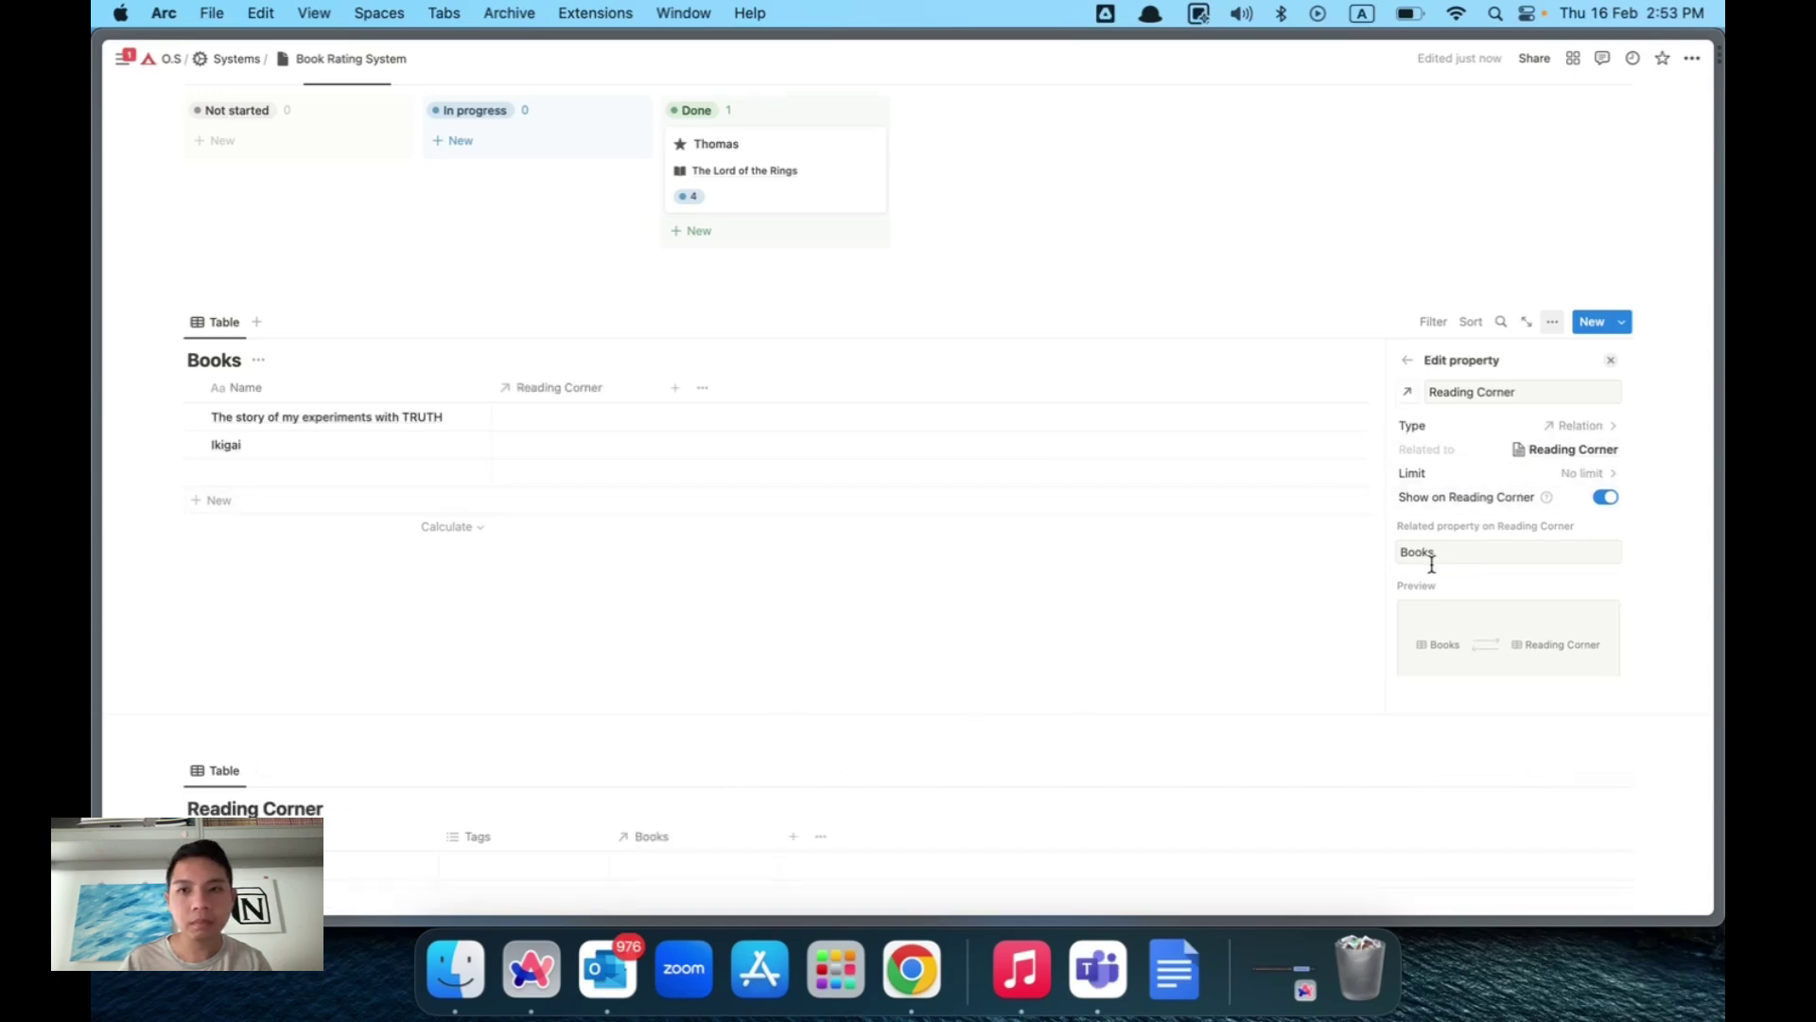
Rename the Reading Corner relation column in Books to Ratings.
left_click(735, 629)
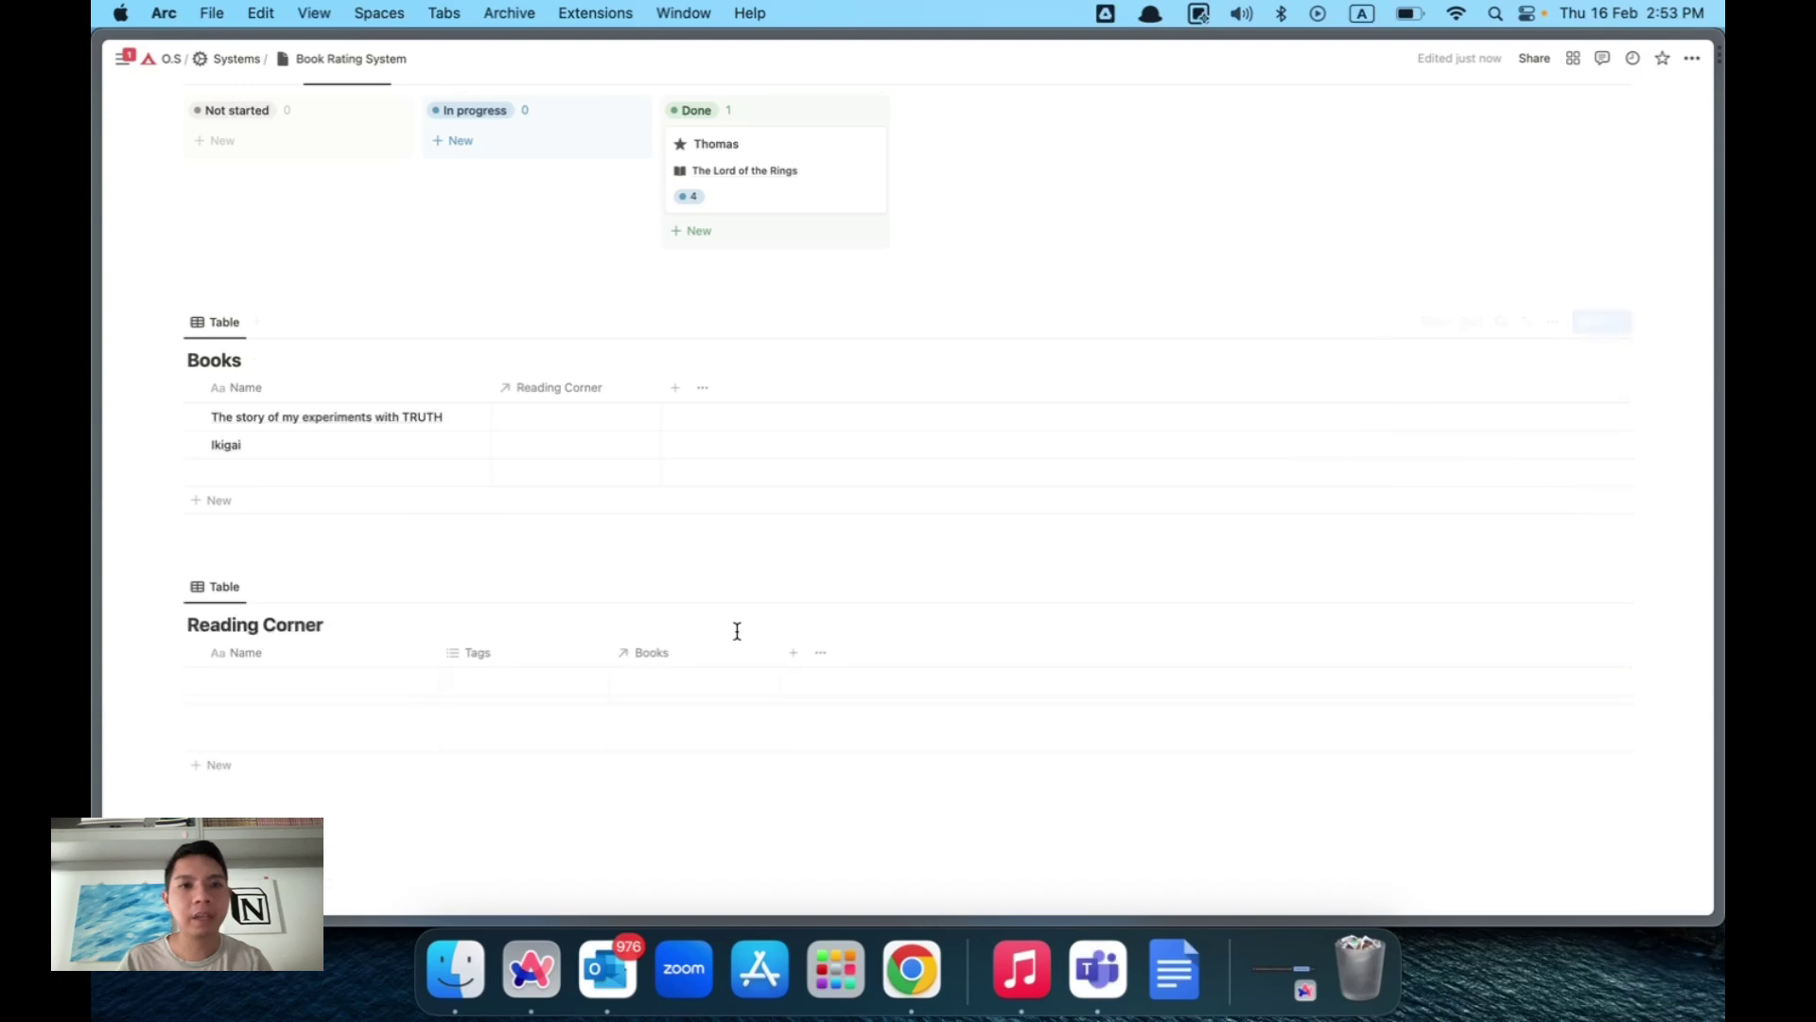
scroll(738, 638, "down", 2)
left_click(596, 333)
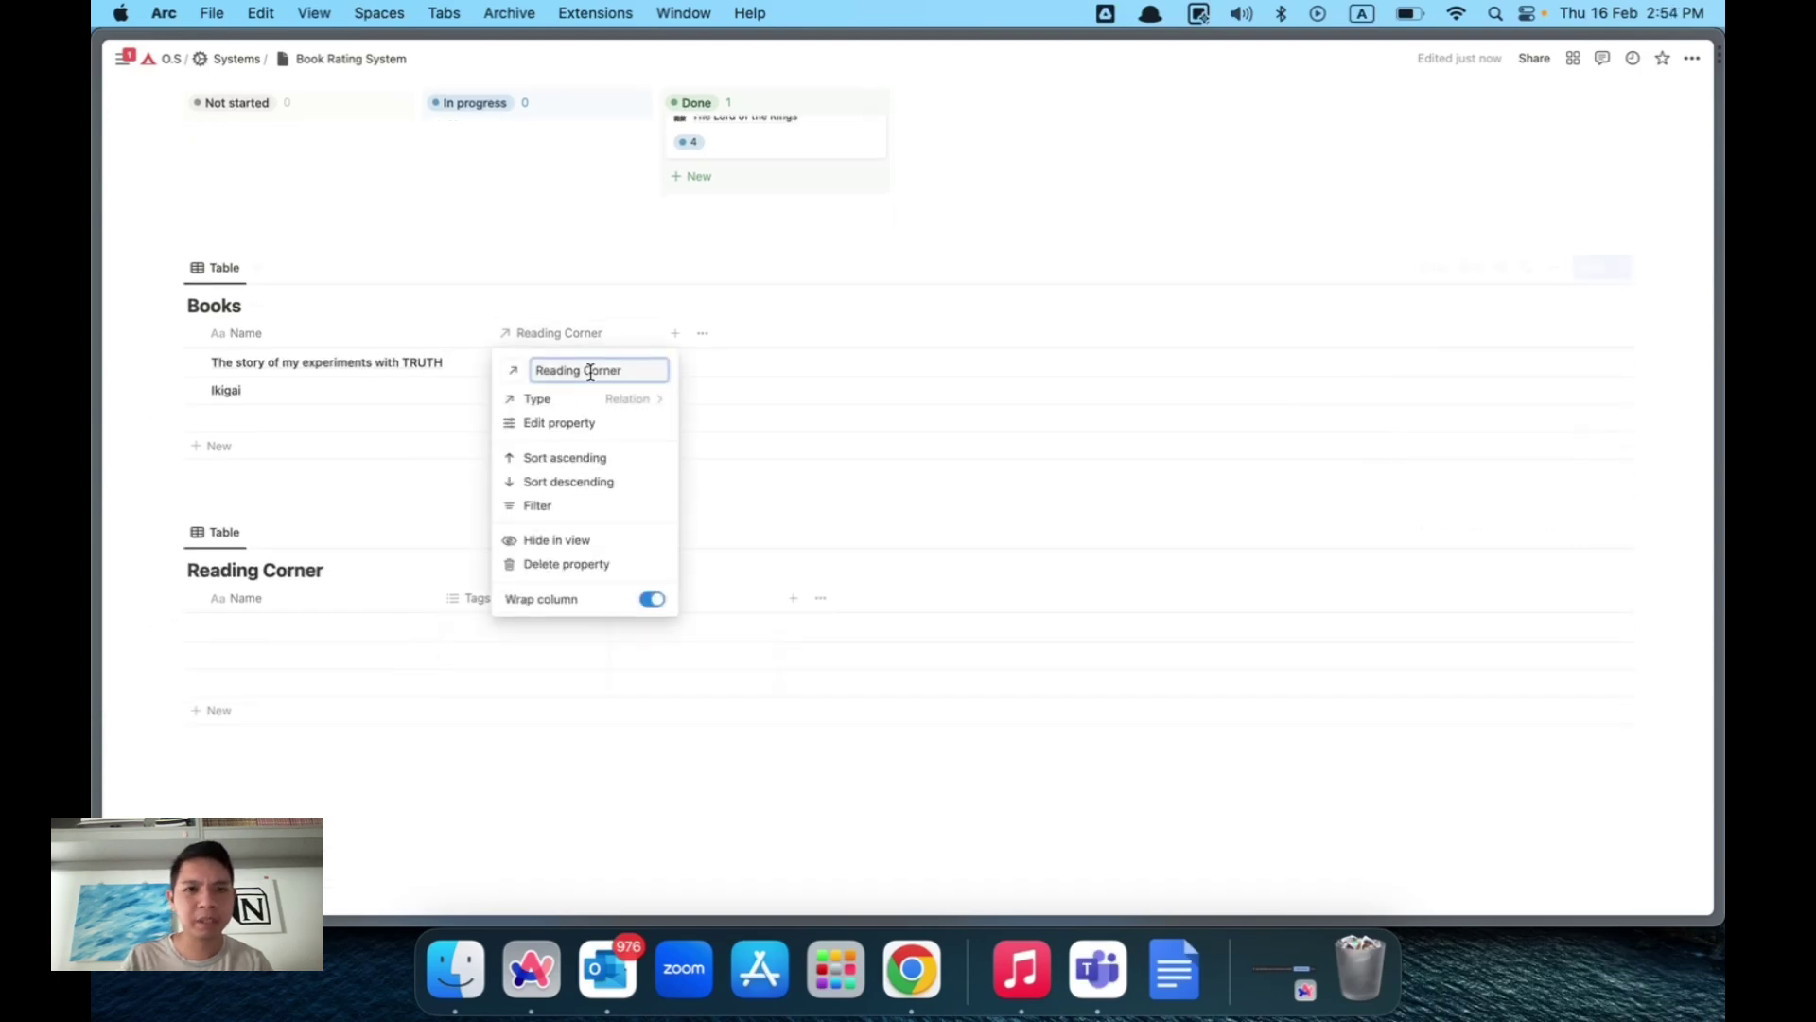
key("cmd+a")
type("R")
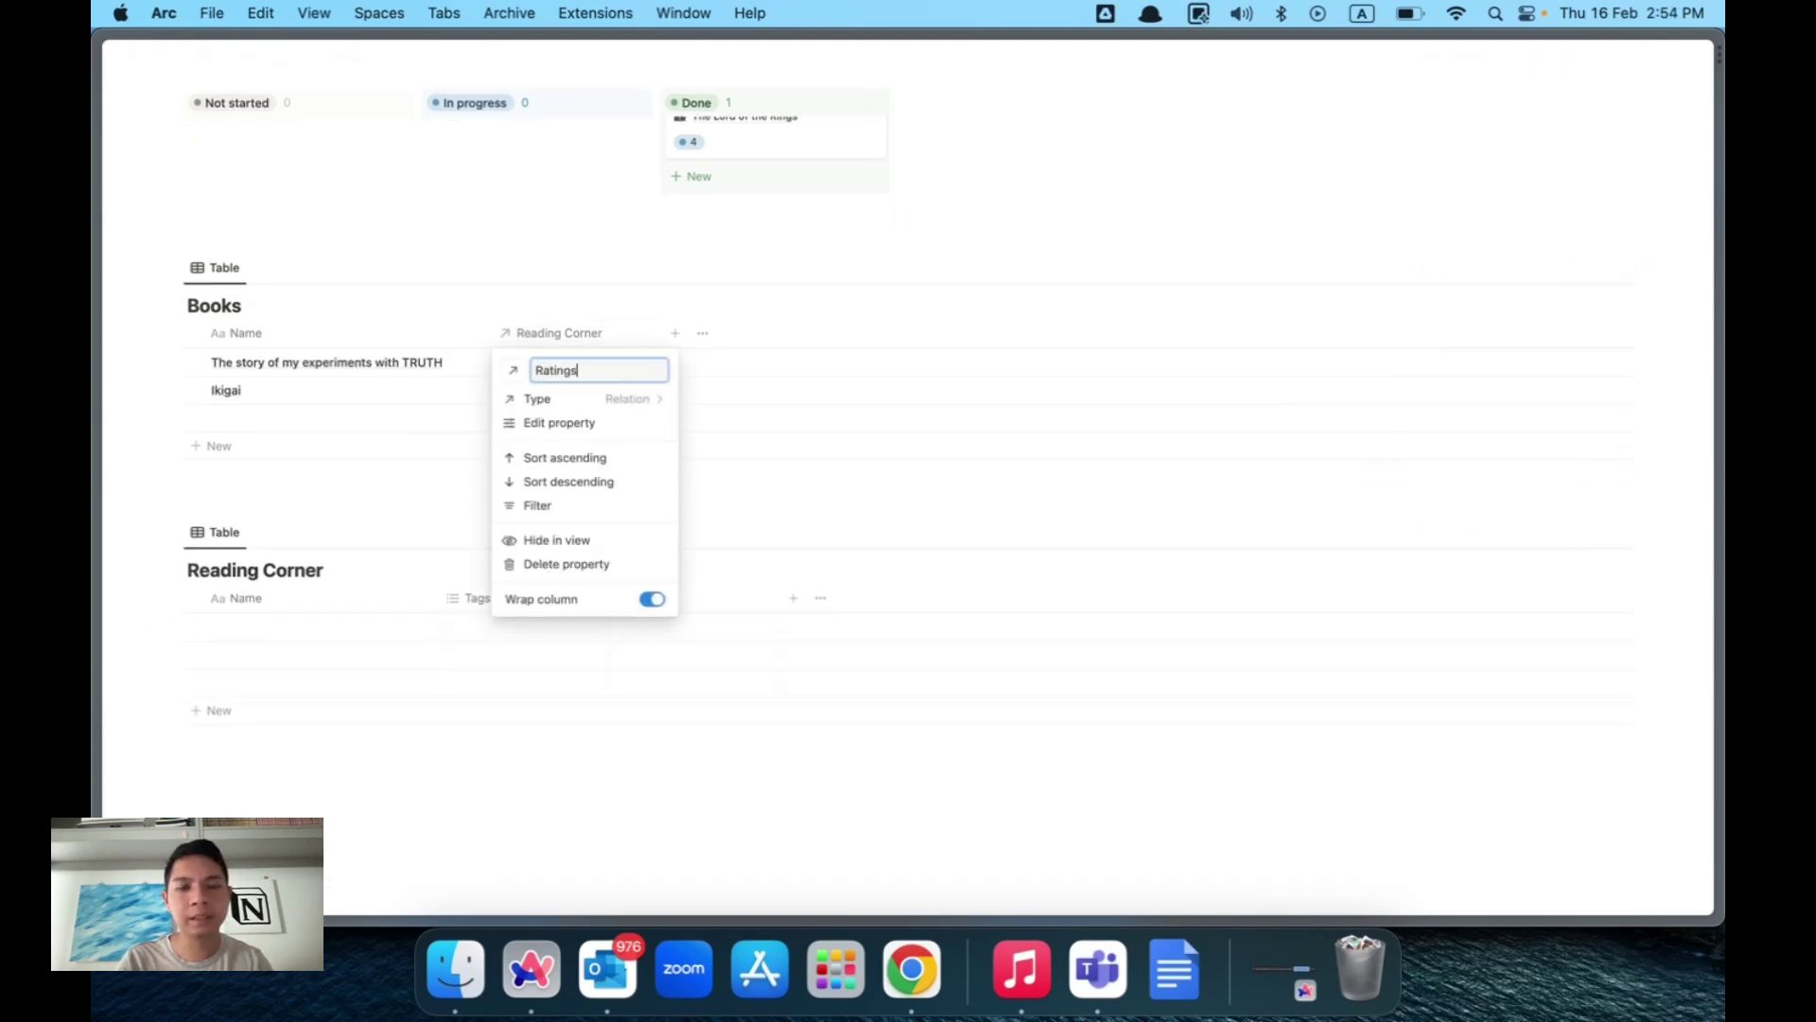
Give the Ratings property a star icon, then bring up the Tags column's options.
left_click(514, 370)
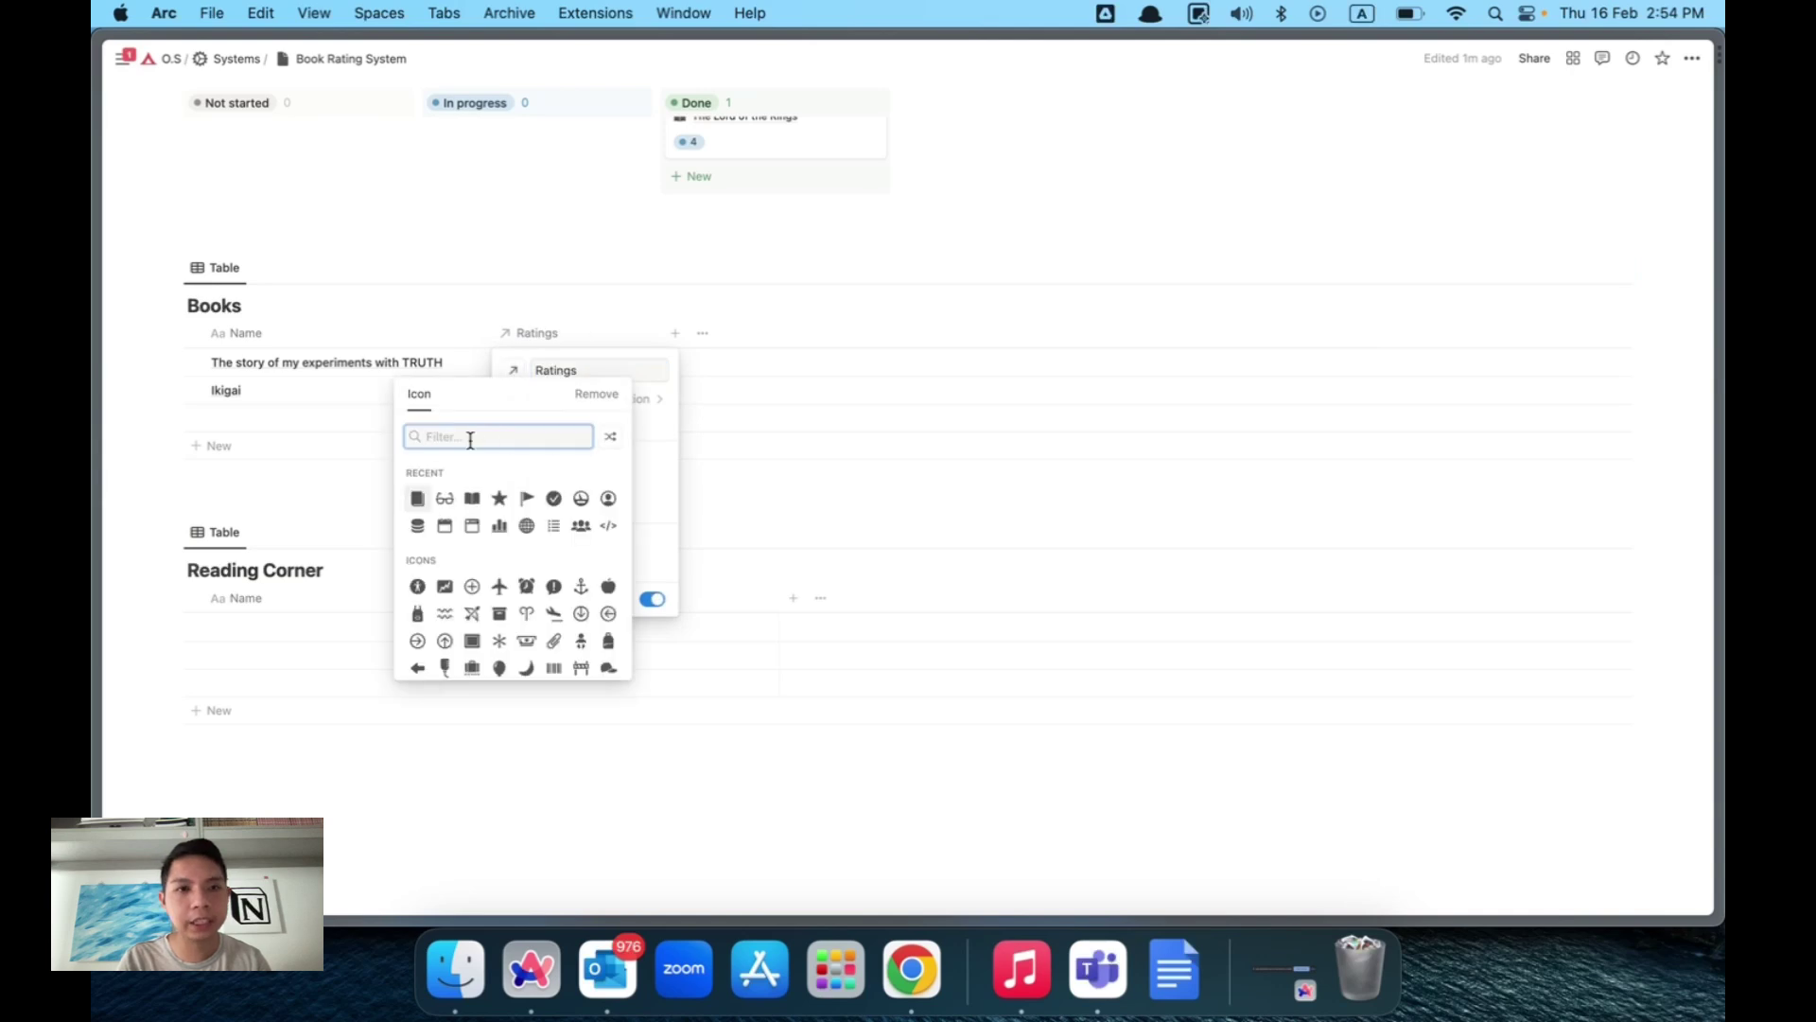
left_click(472, 497)
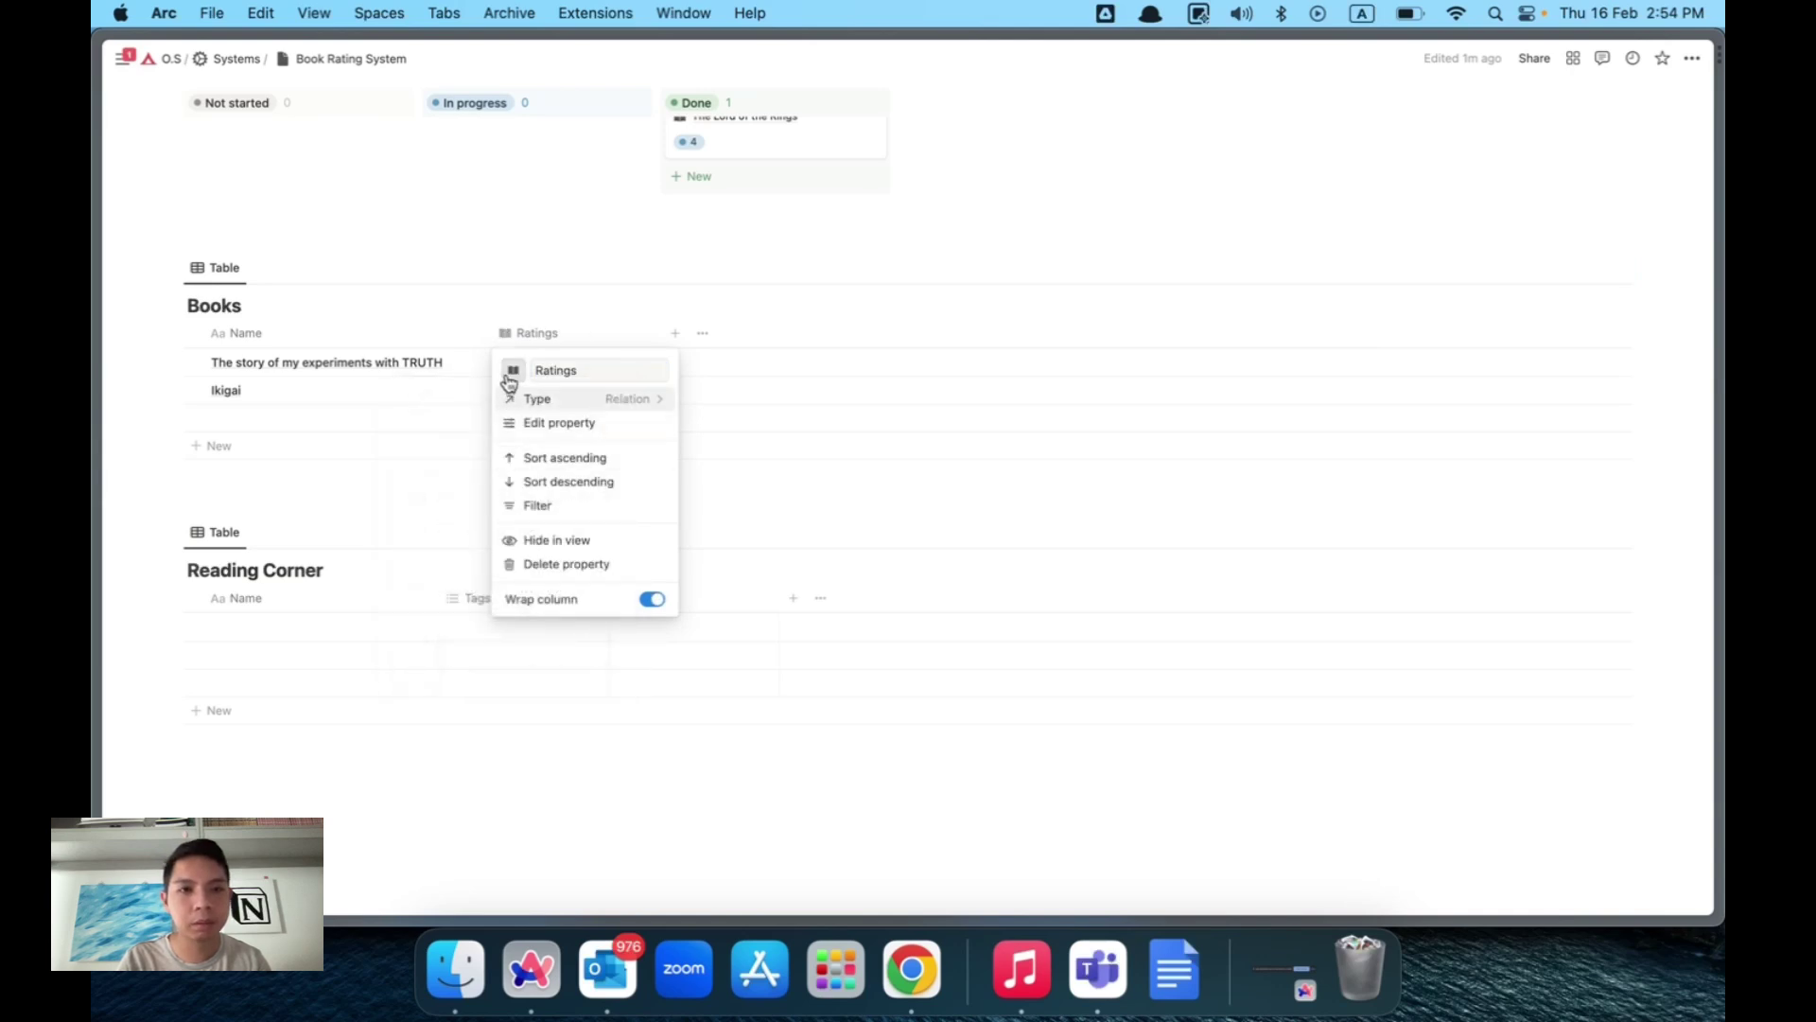
left_click(513, 370)
left_click(503, 499)
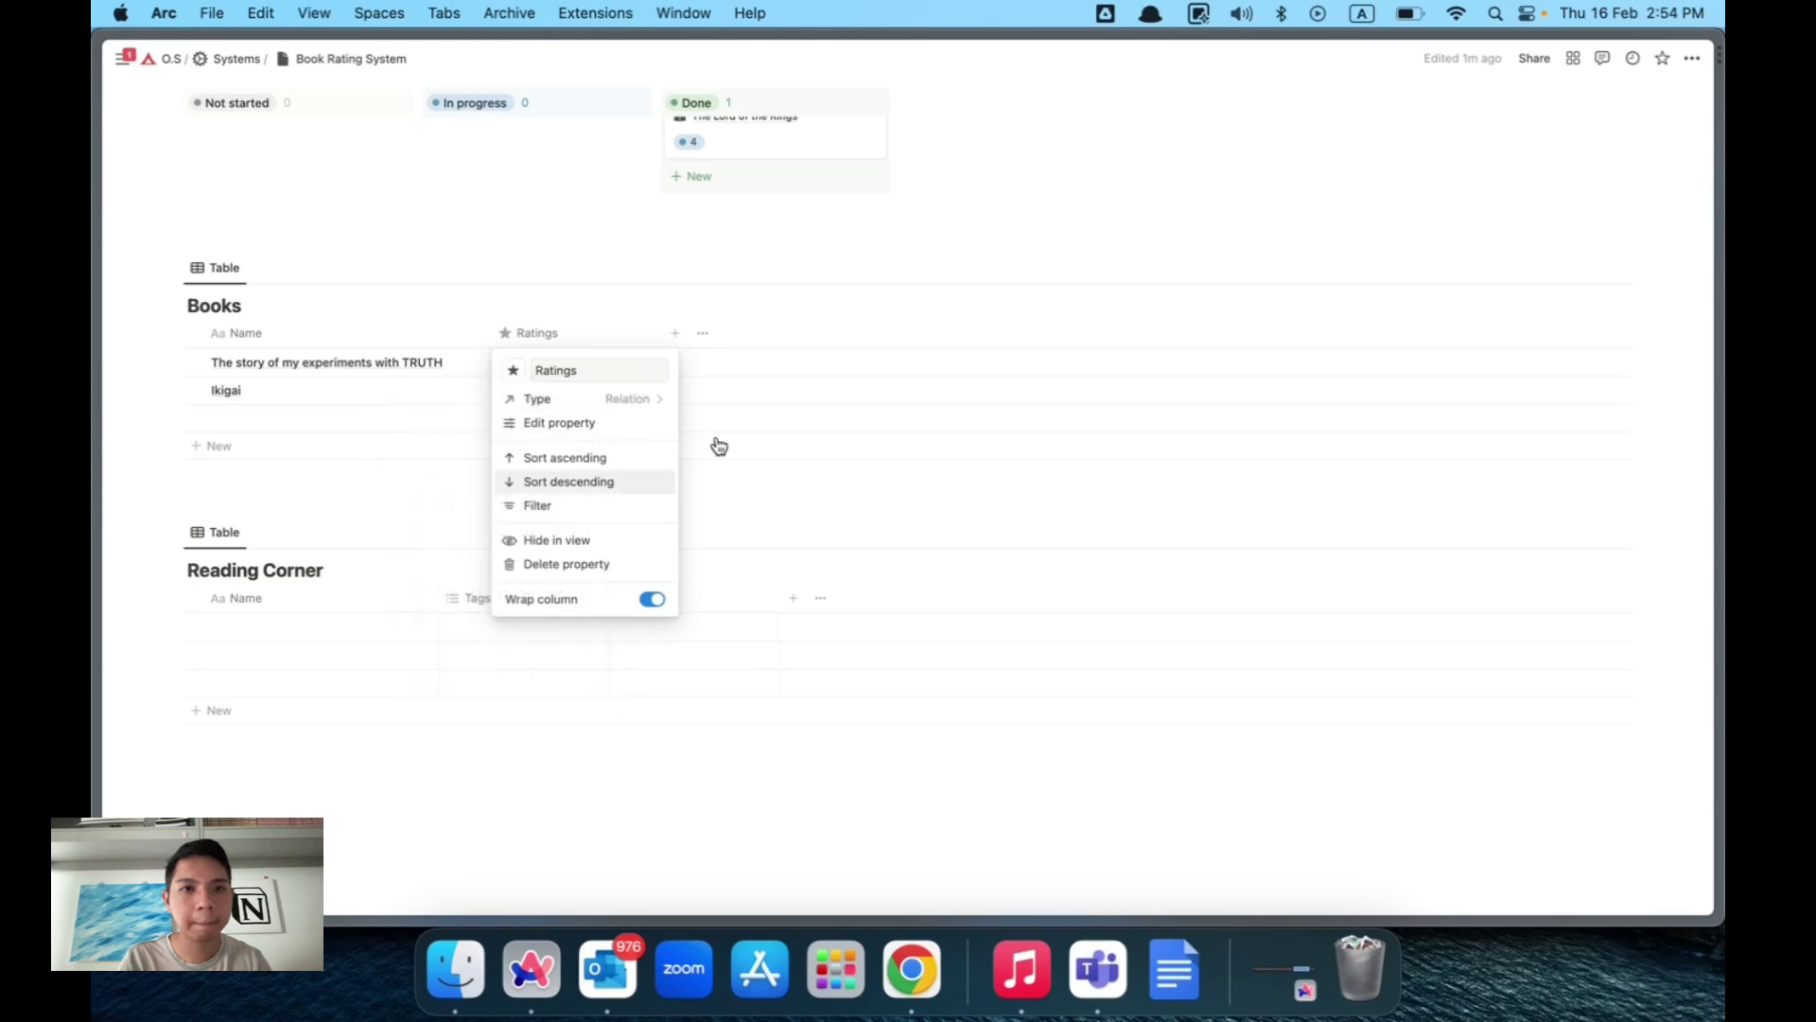
left_click(719, 445)
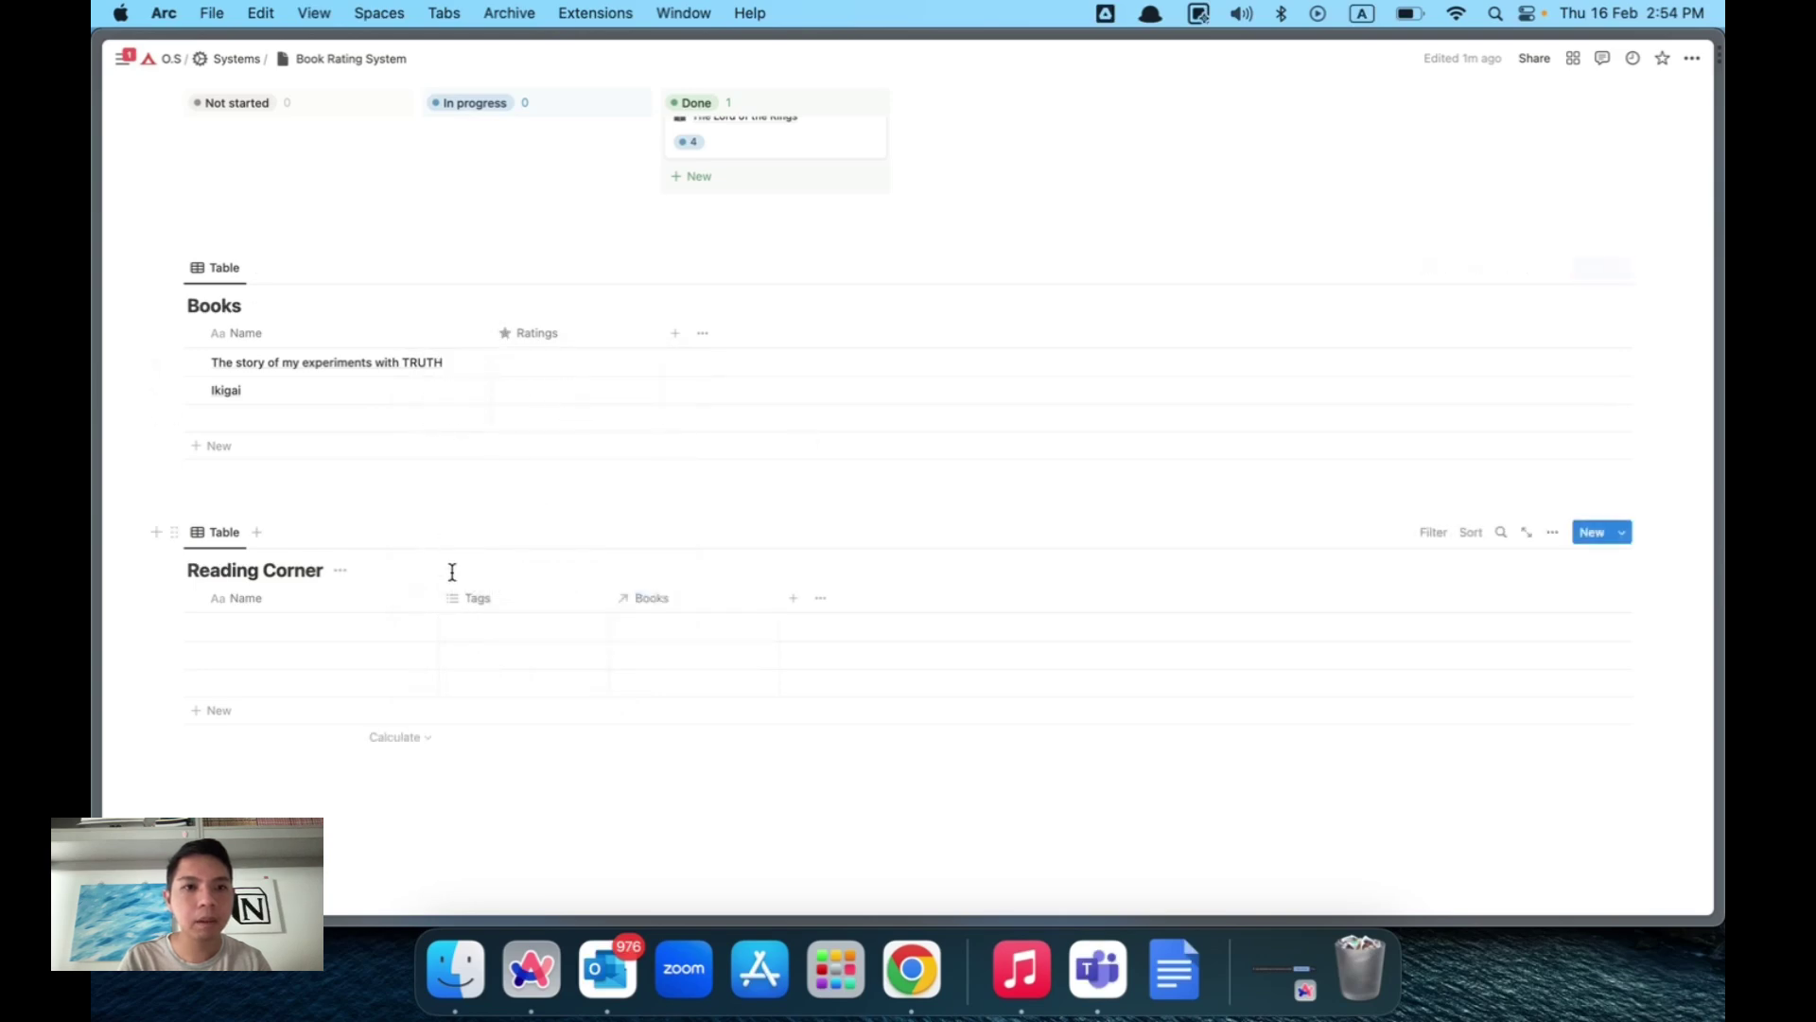
left_click(526, 596)
Delete the Tags property and link Ikigai to a new rating entry named after a reader.
left_click(488, 832)
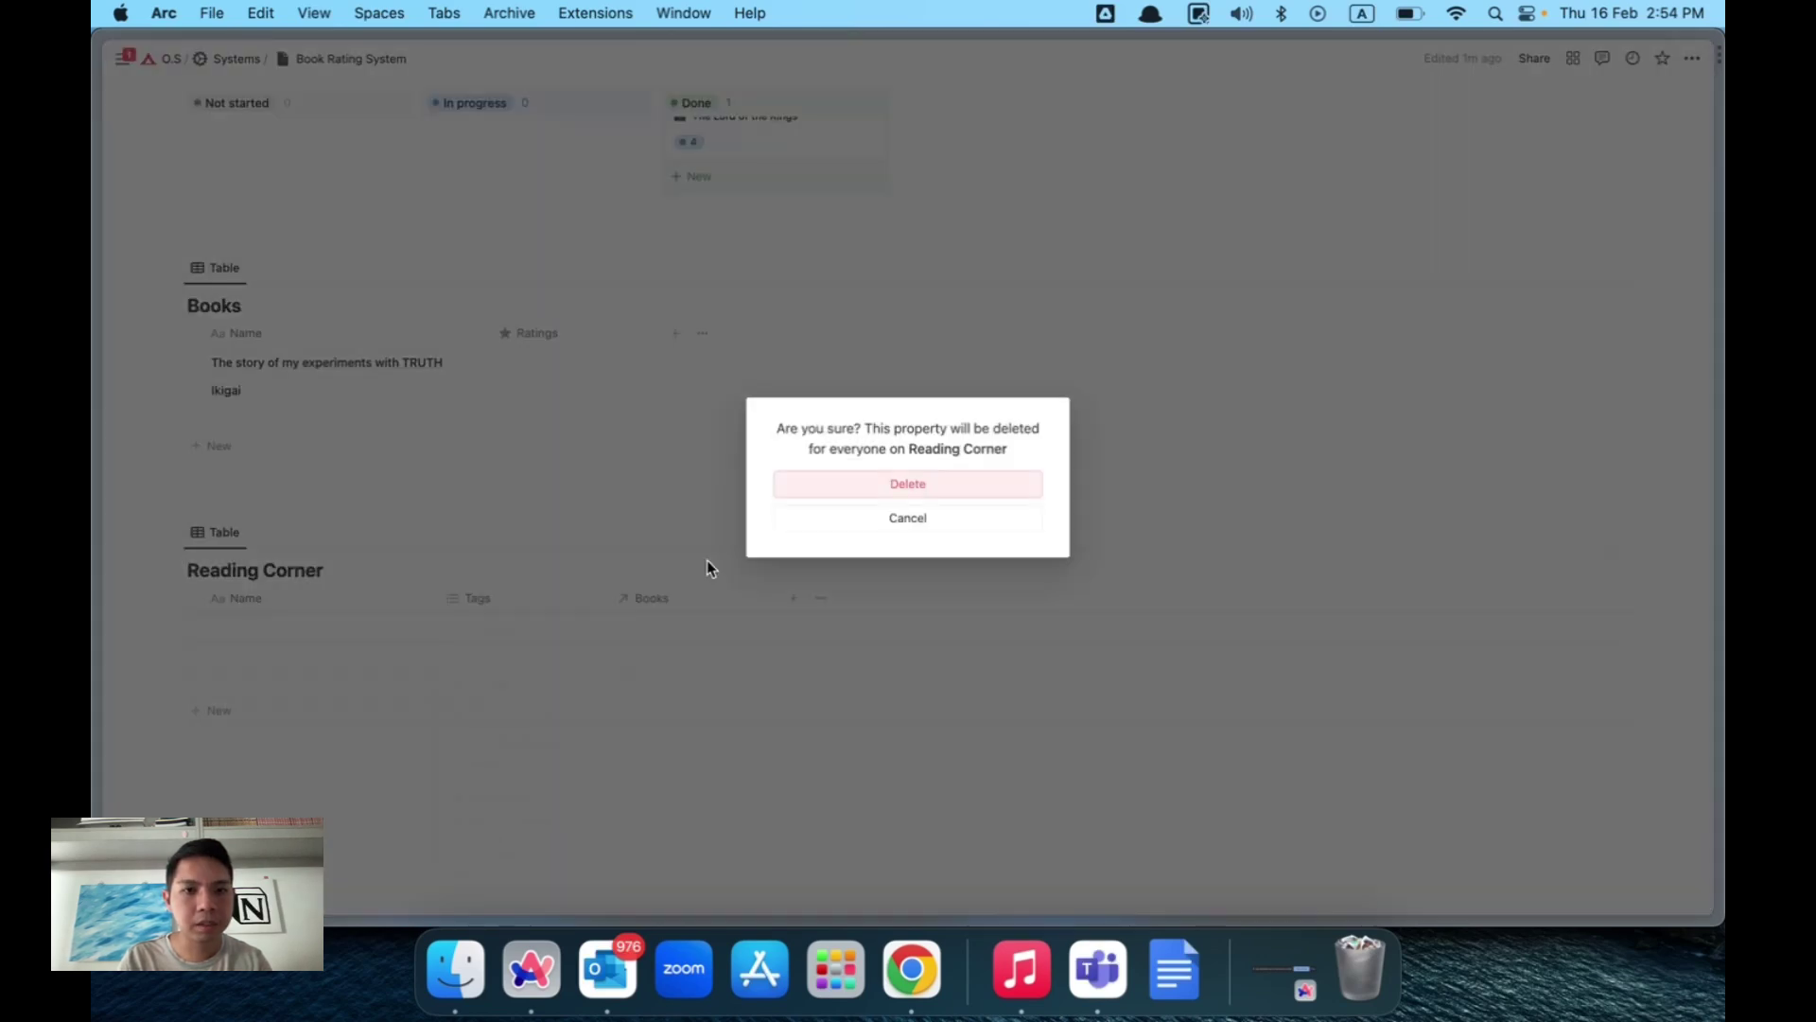
left_click(793, 494)
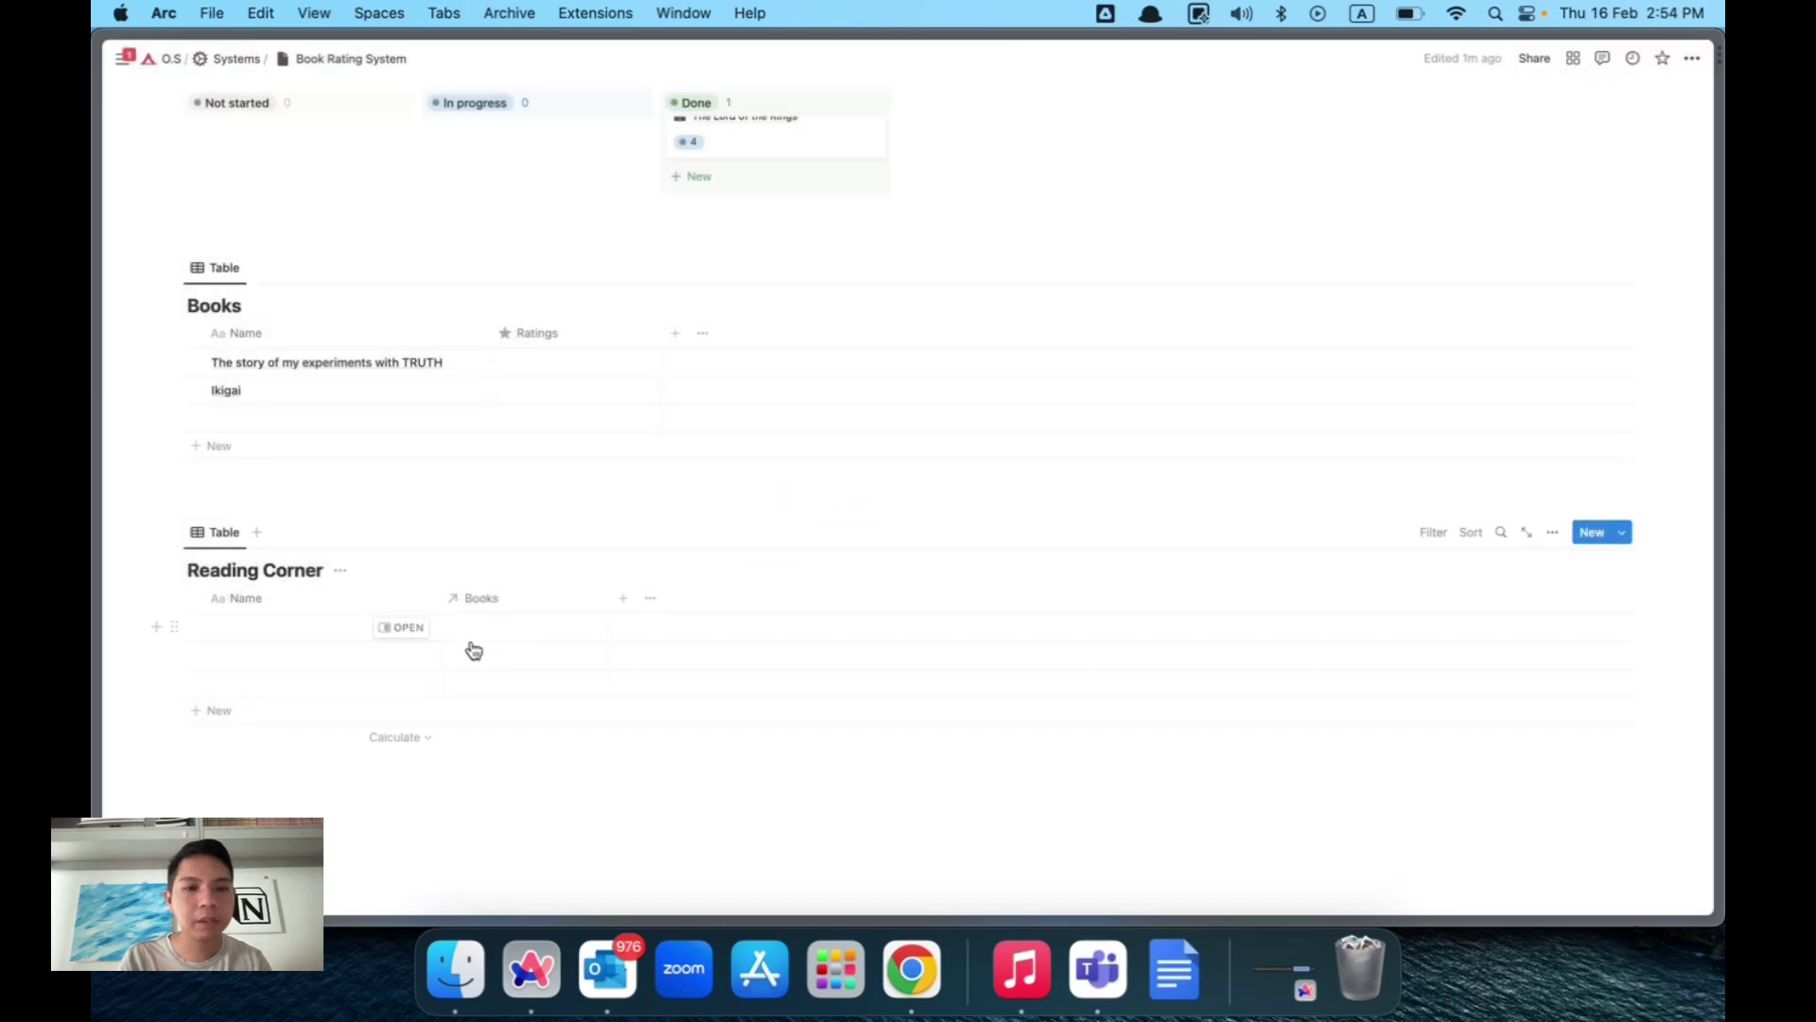
left_click(544, 387)
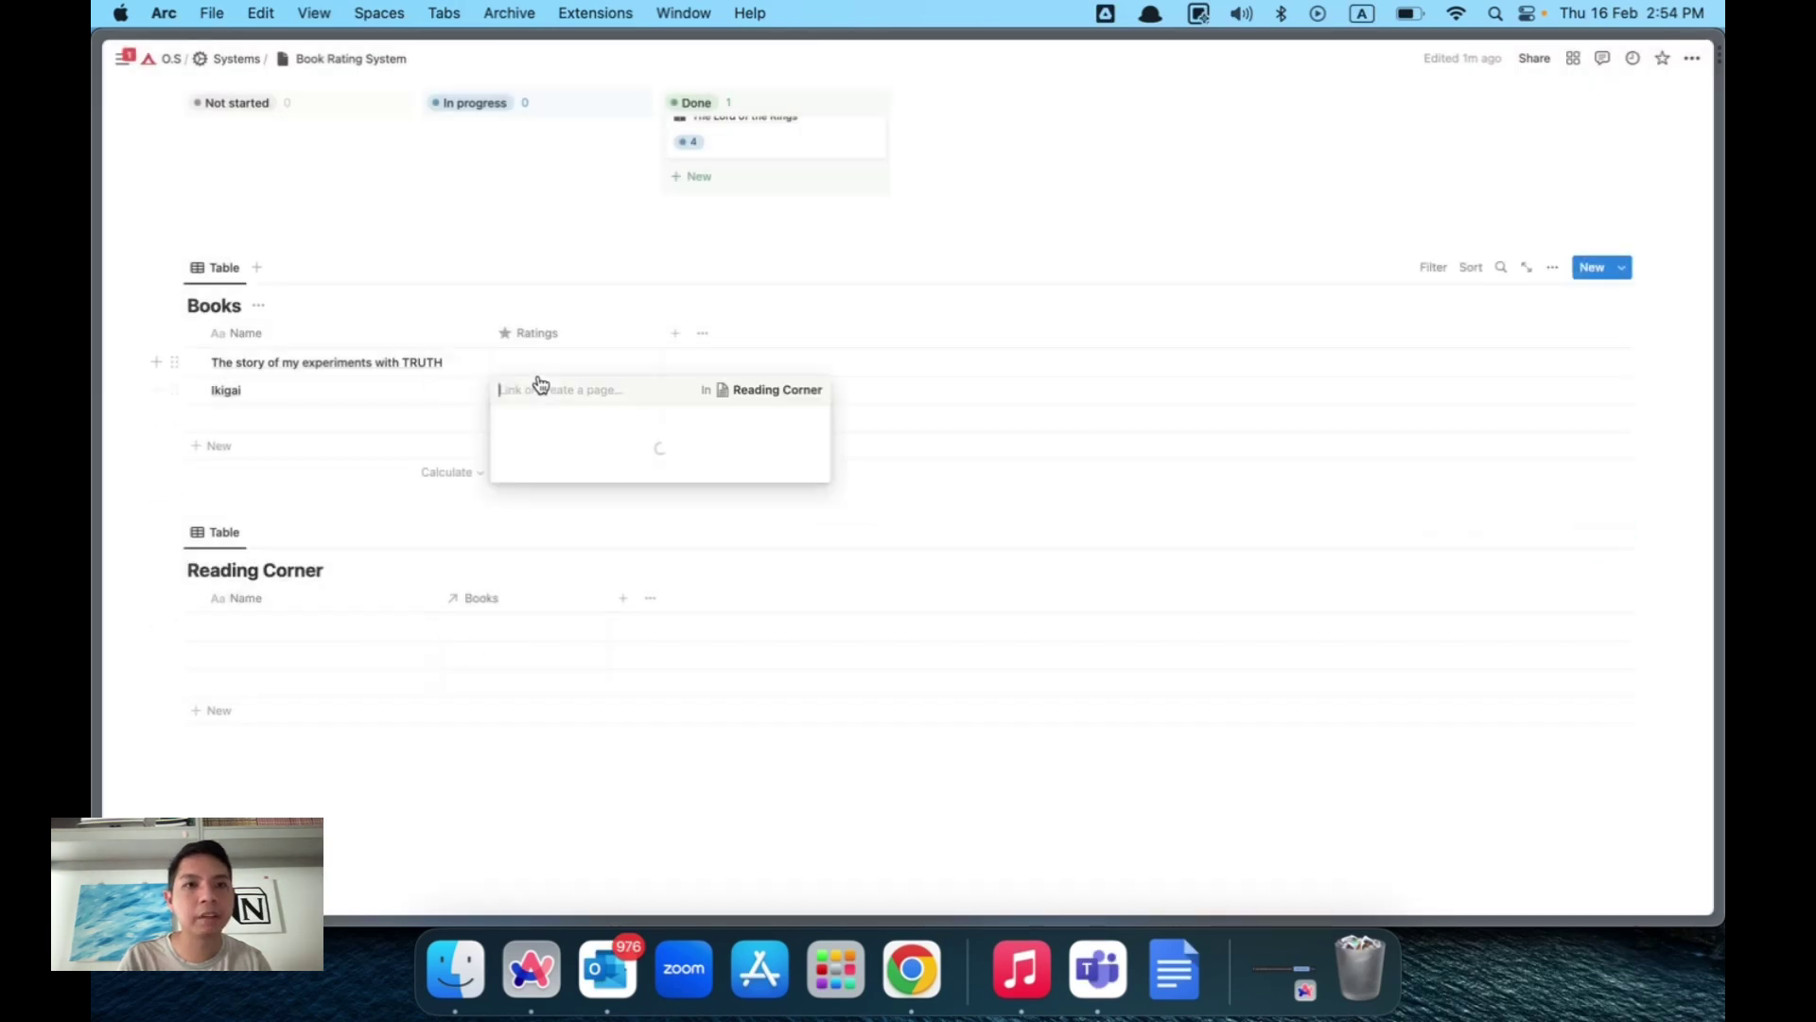
type("Thomas")
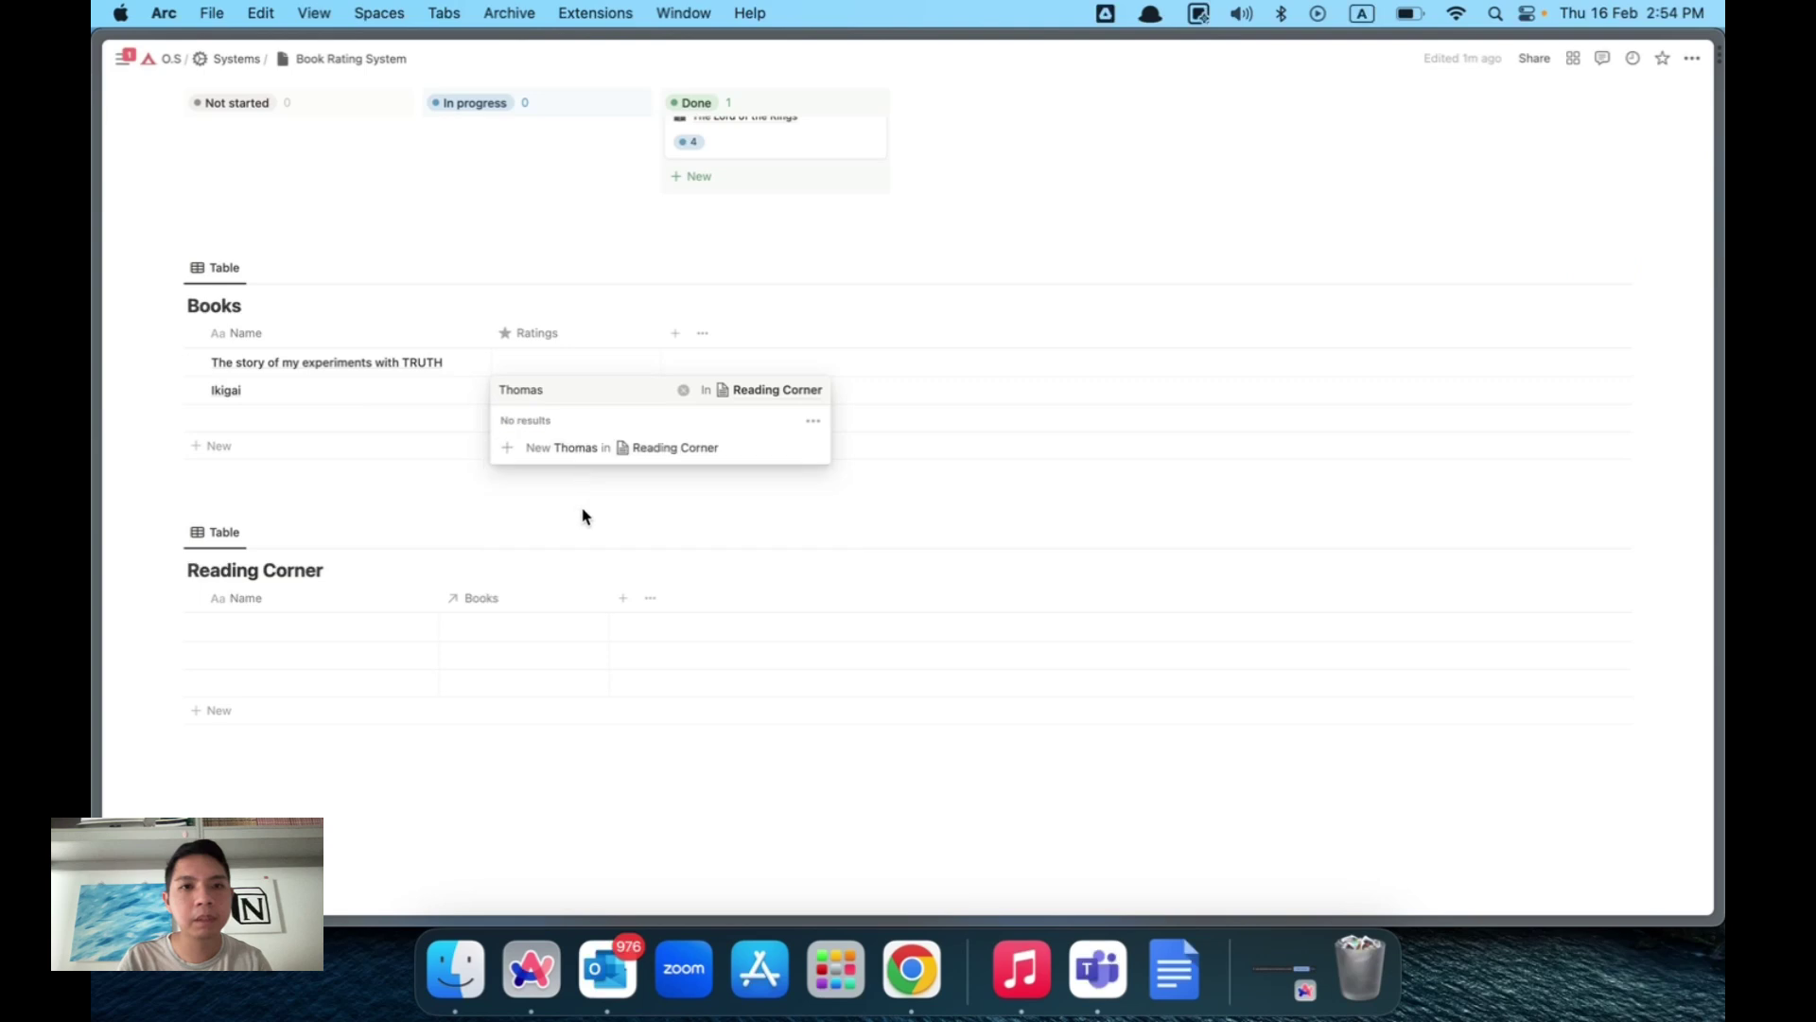
left_click(575, 460)
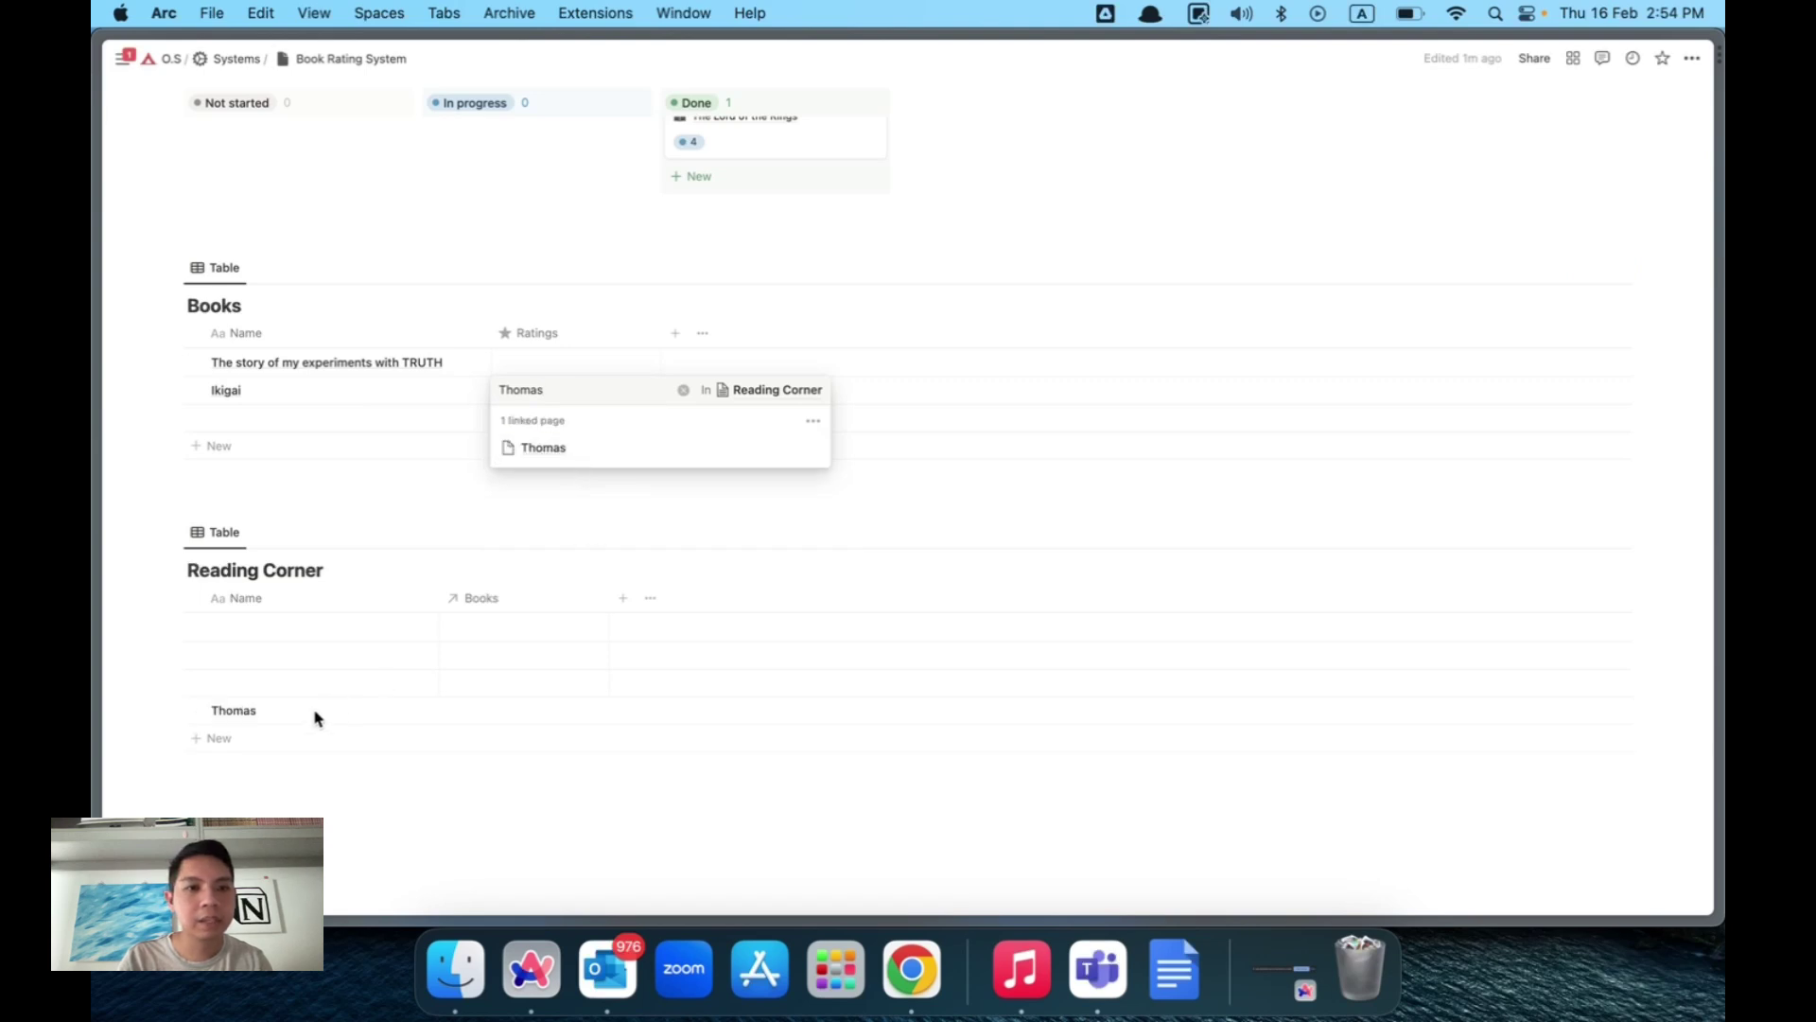
key("Escape")
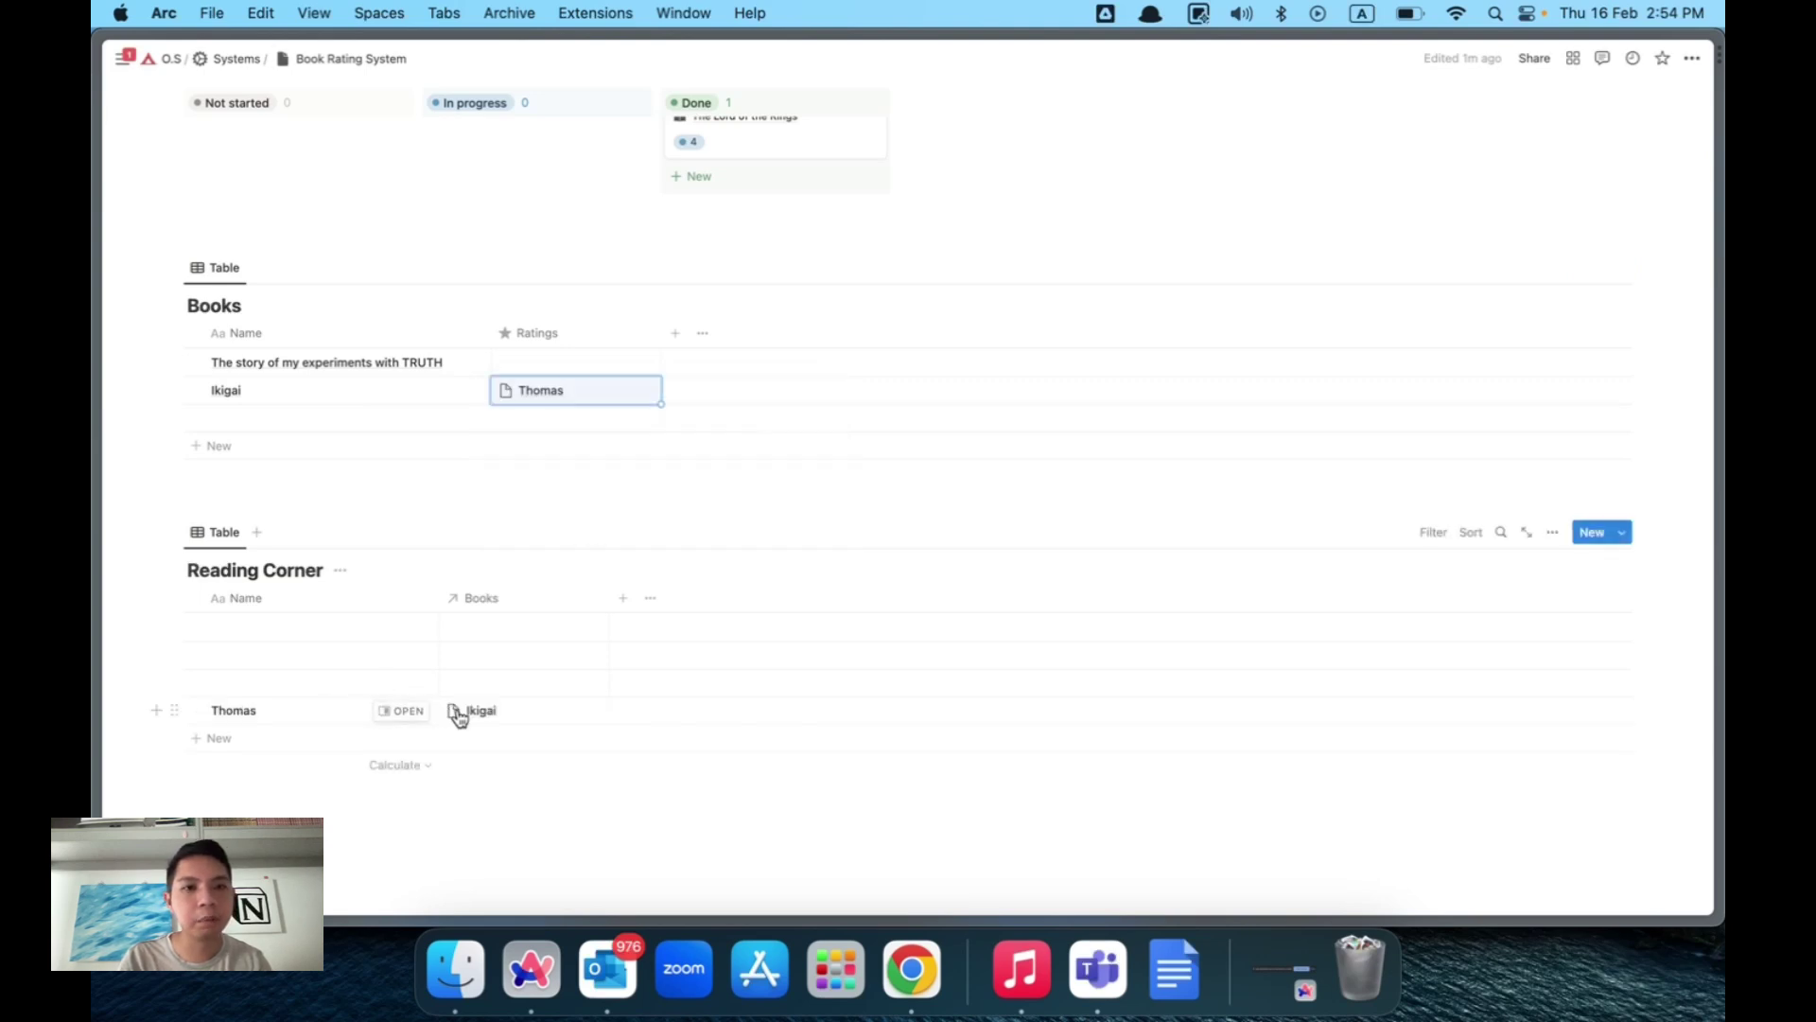
Delete the three empty Reading Corner rows and narrow the Ratings column.
left_click_drag(407, 628, 479, 697)
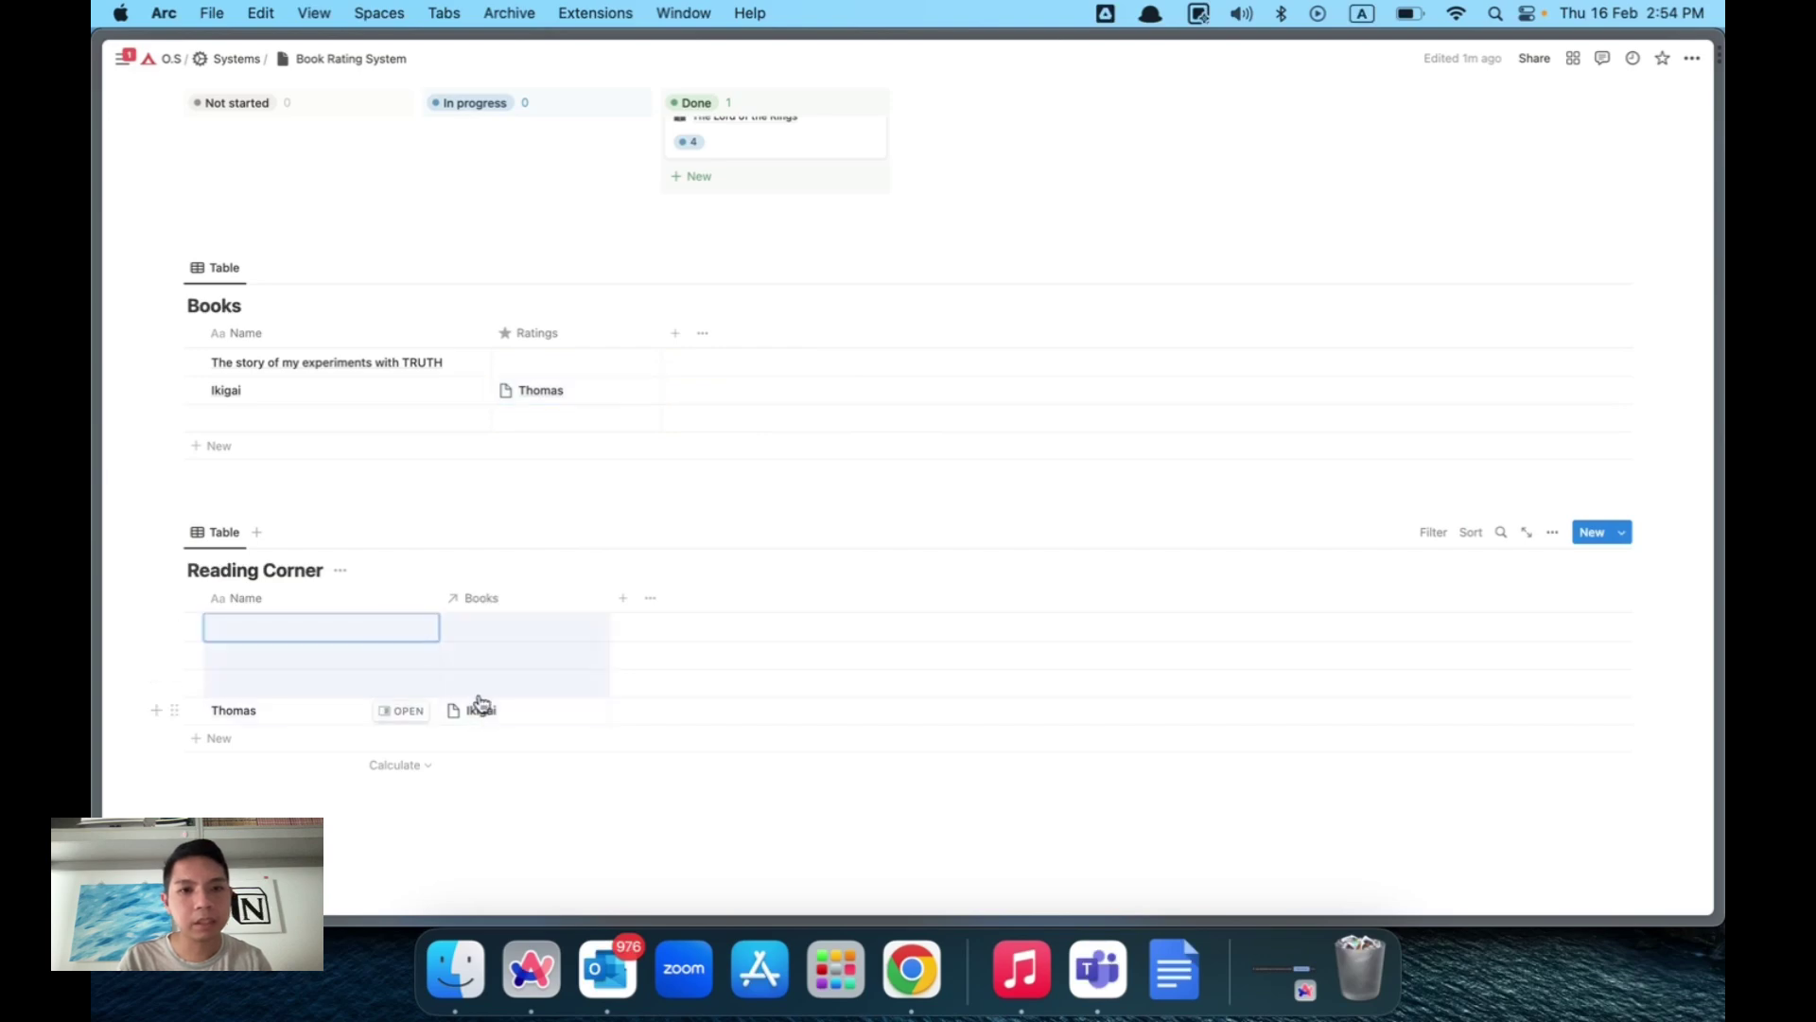
right_click(476, 698)
left_click(520, 749)
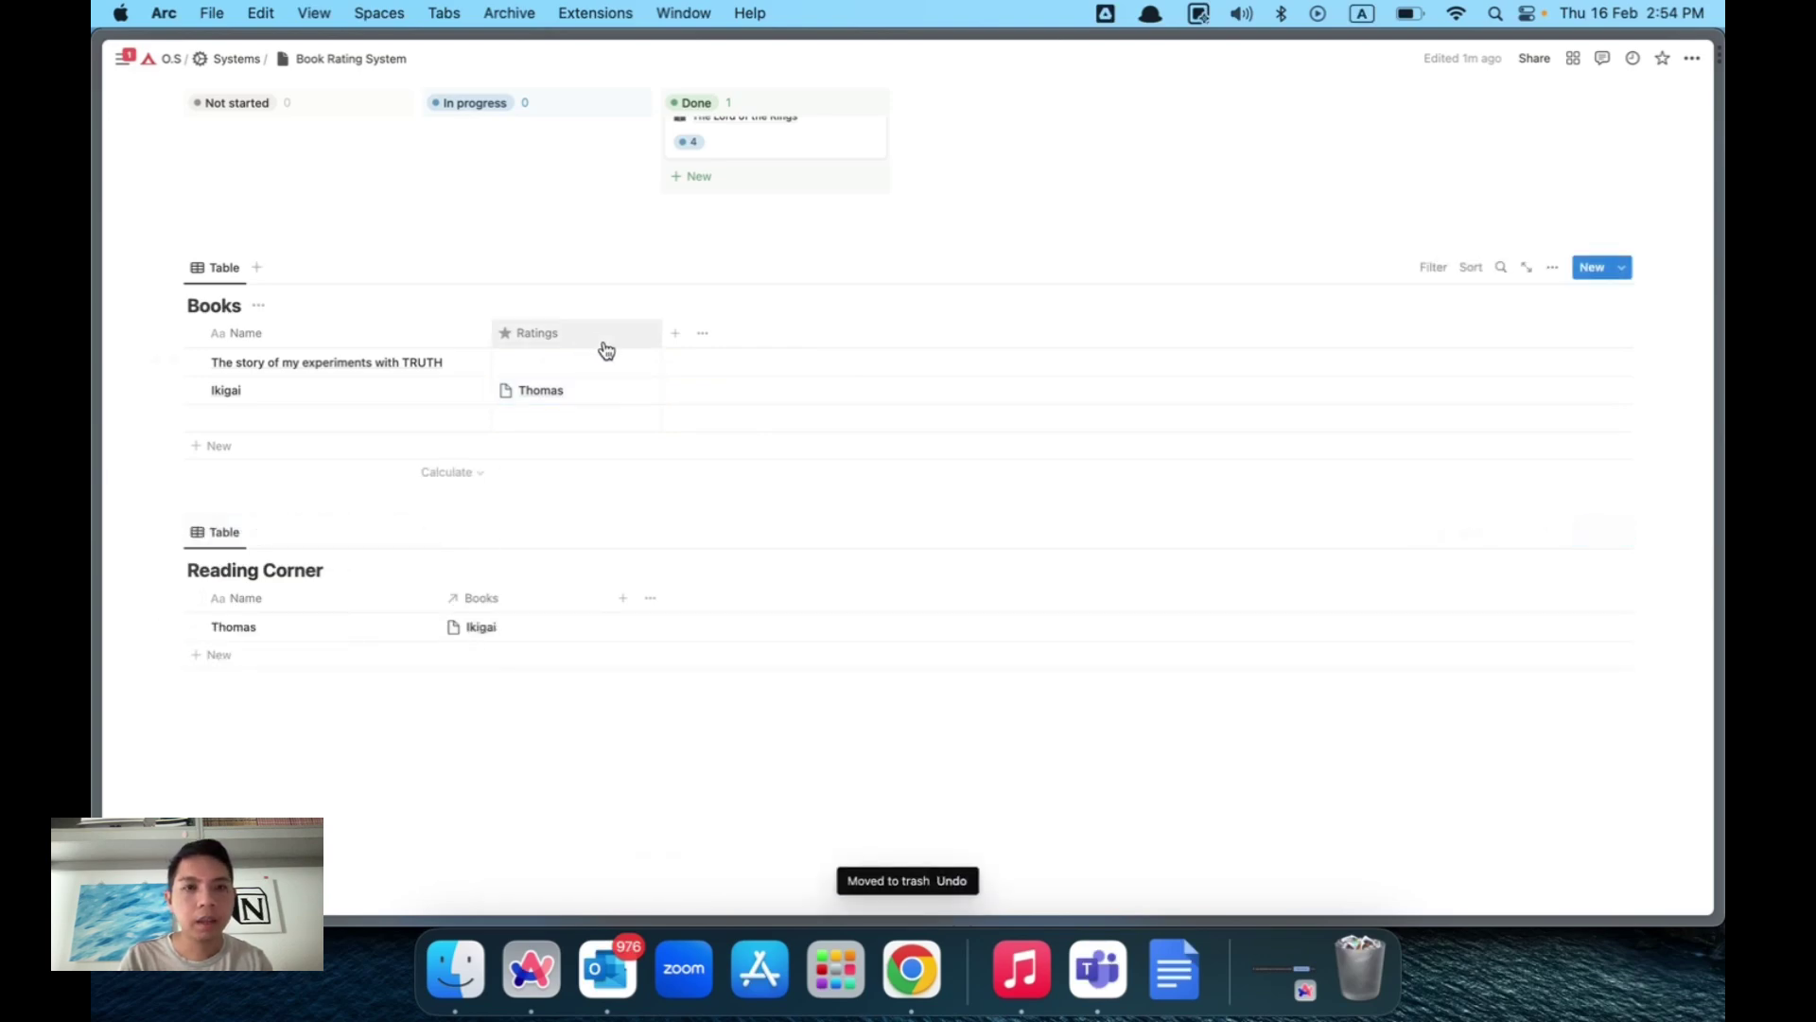
left_click_drag(661, 333, 602, 333)
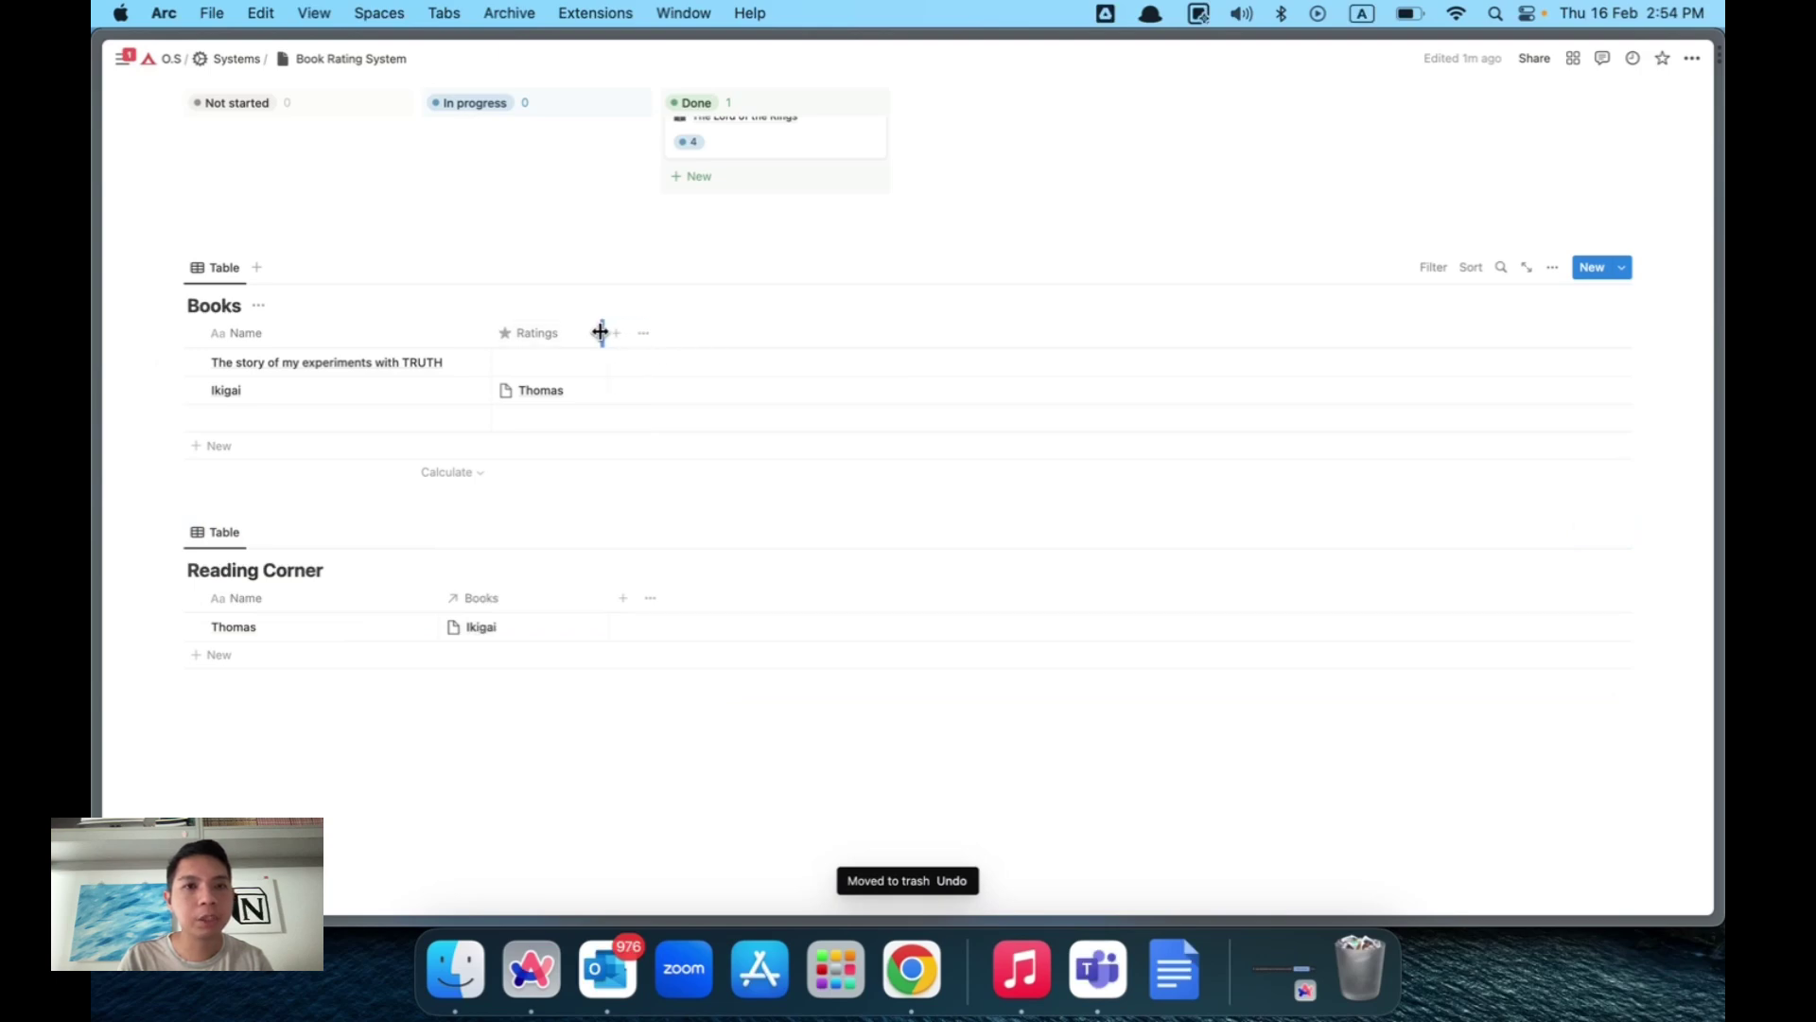
Open The story of my experiments with TRUTH in side view and show Ratings as a page section.
left_click(449, 363)
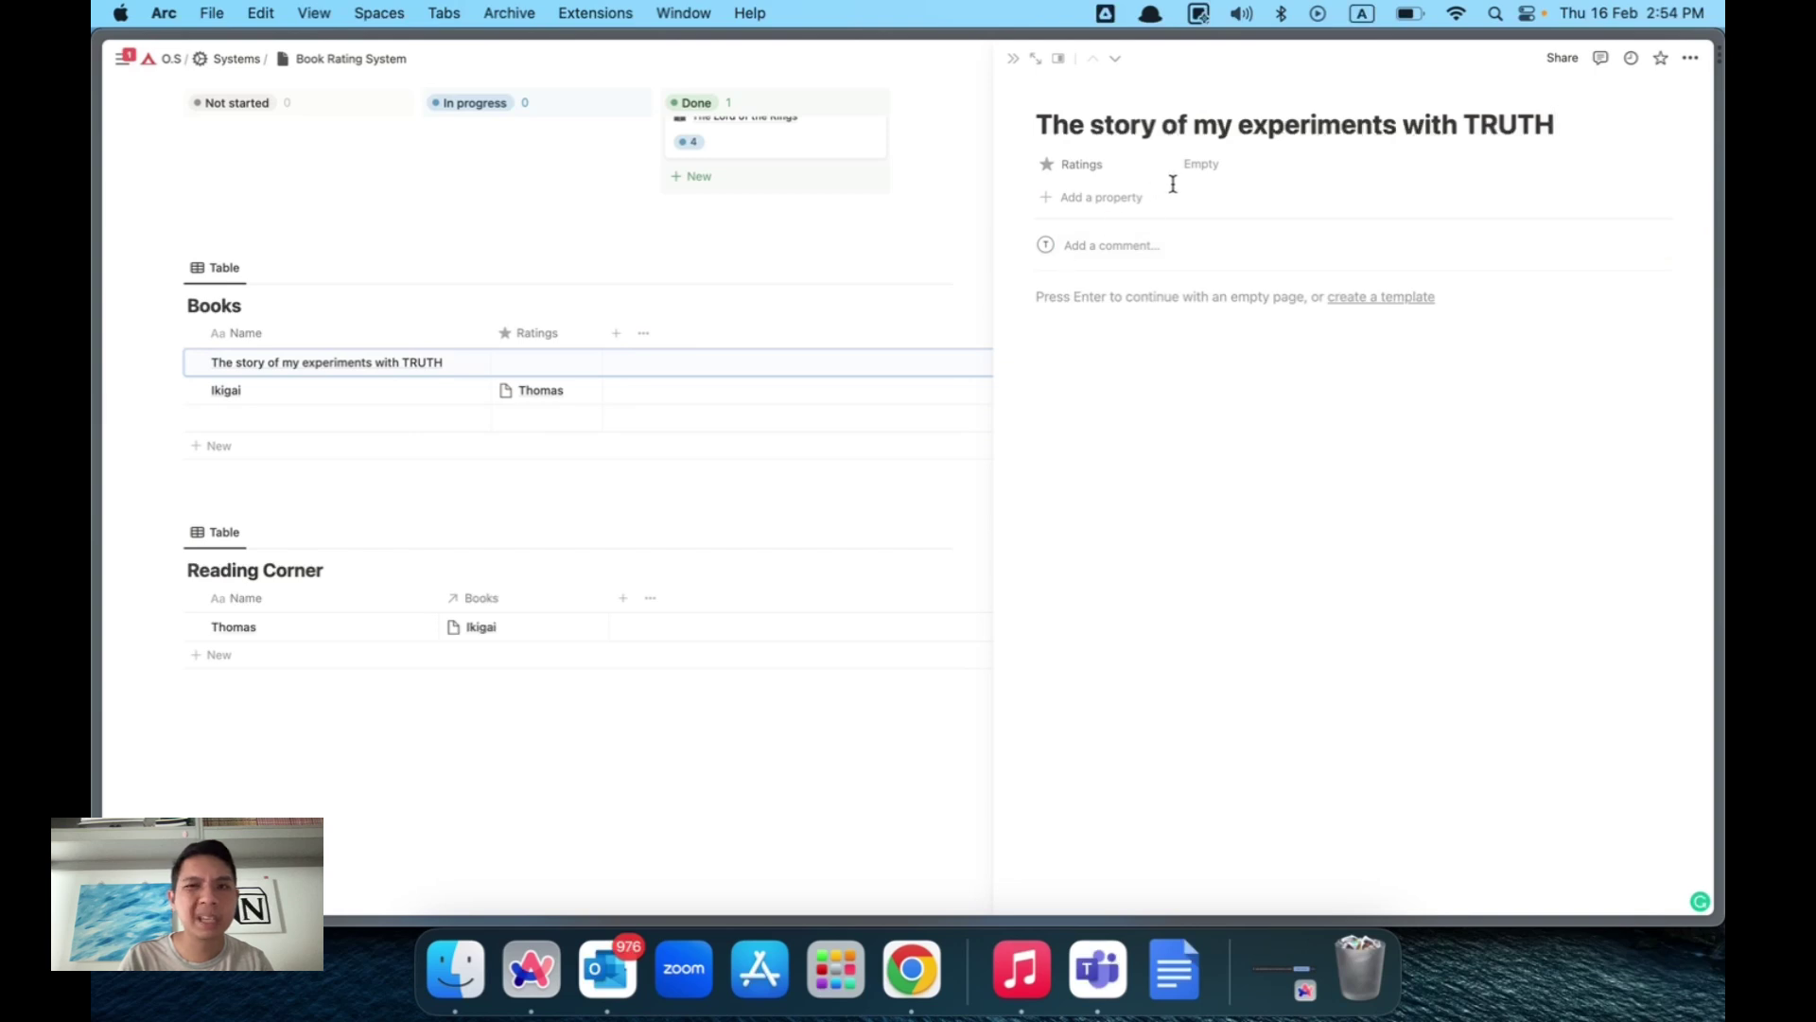
left_click(1201, 168)
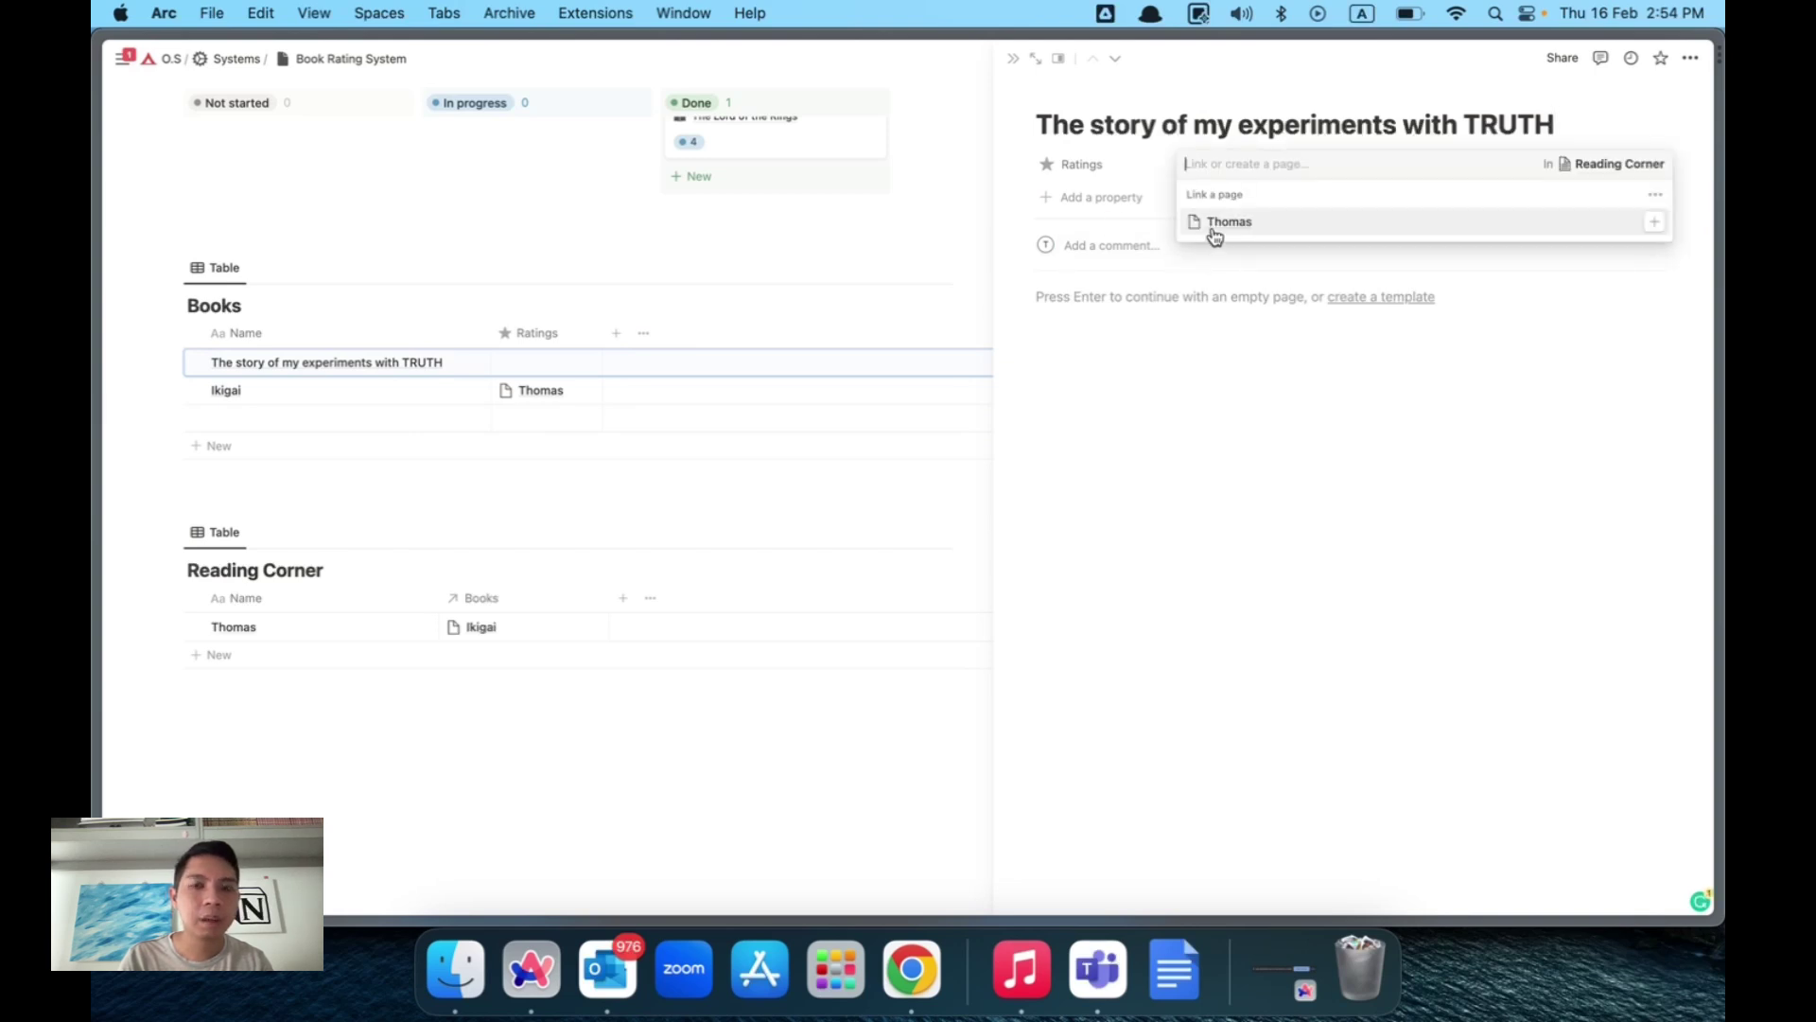
left_click(1124, 175)
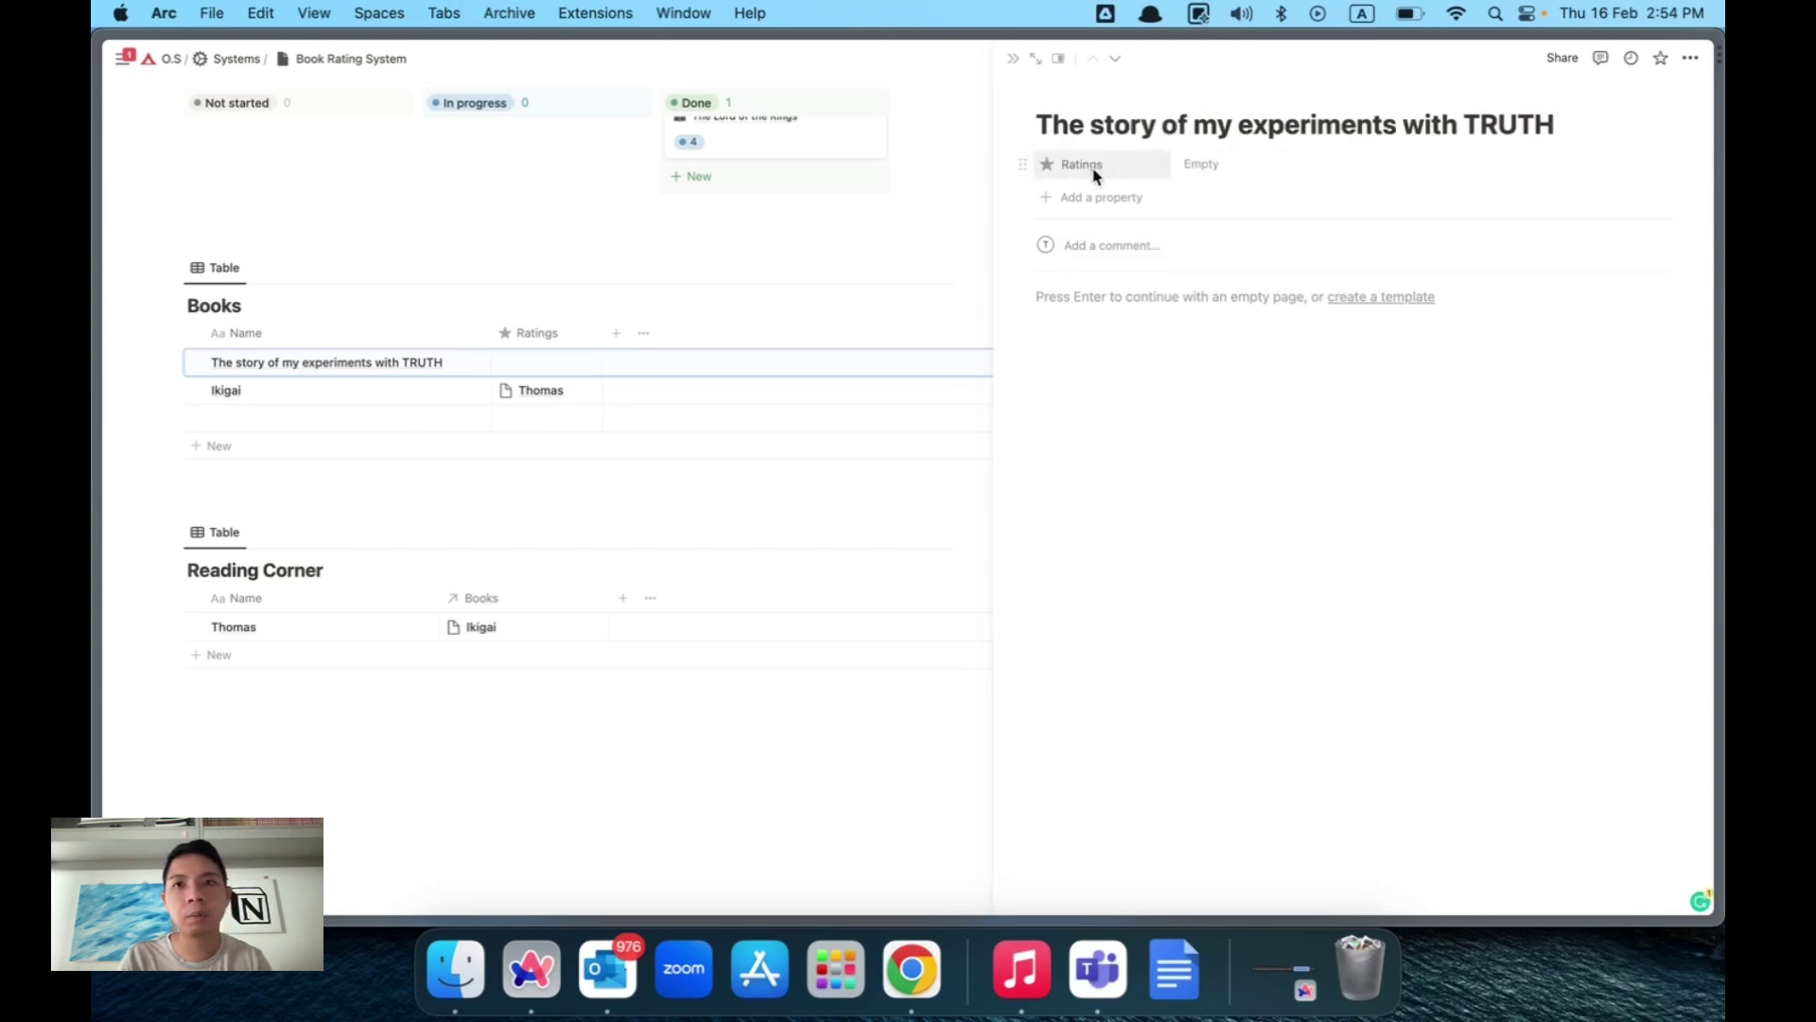
left_click(1091, 168)
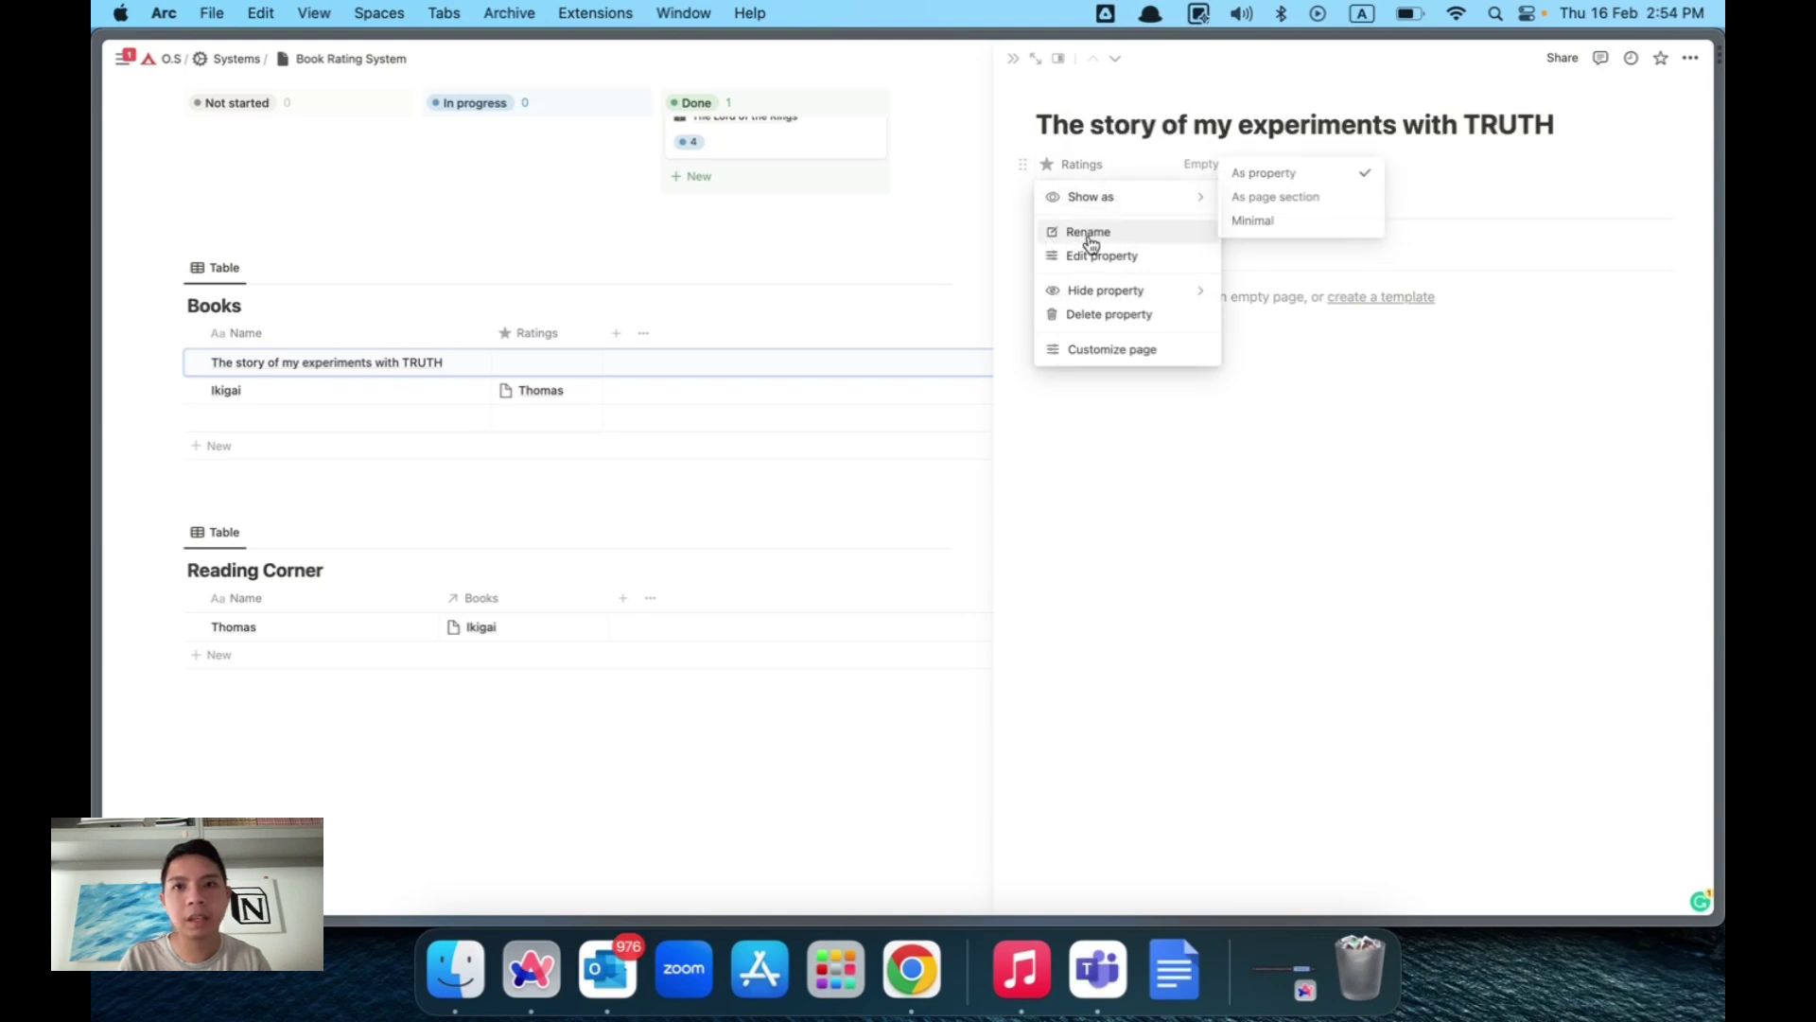
mouse_move(1089, 203)
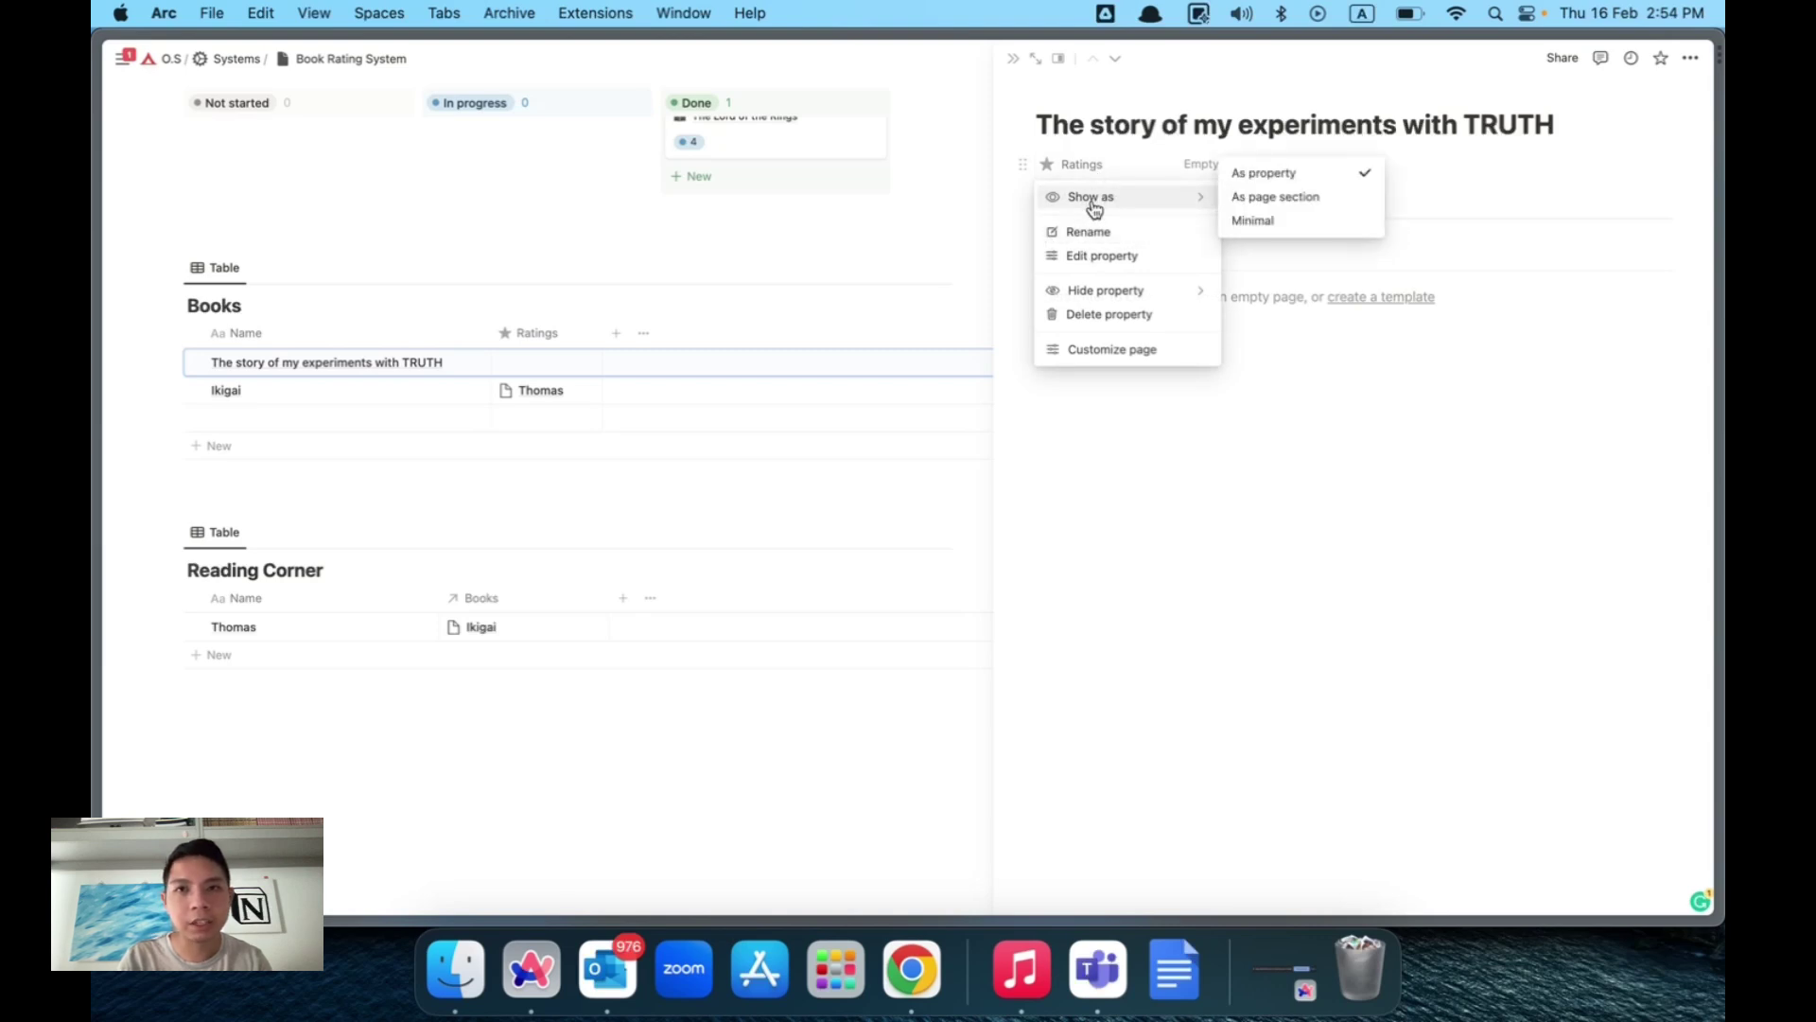
left_click(1258, 198)
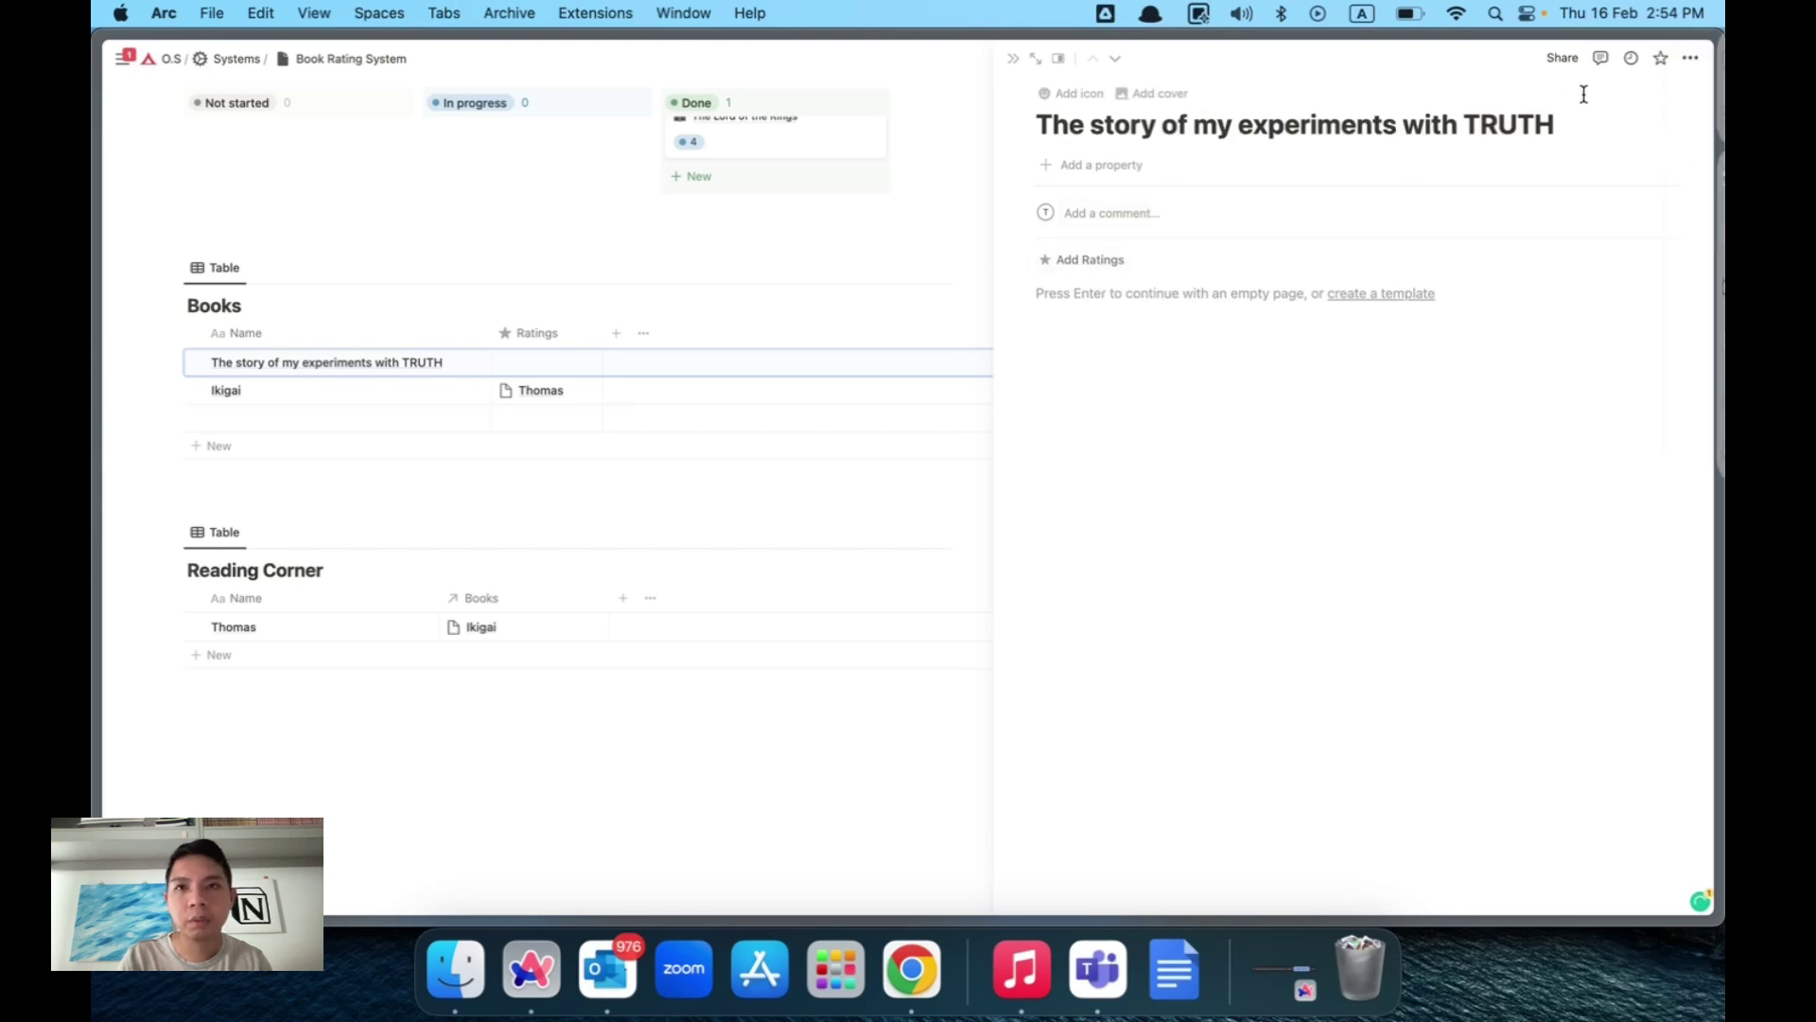
Set page comments to Minimal, turn top-level page discussions Off, and lock the page.
left_click(1691, 58)
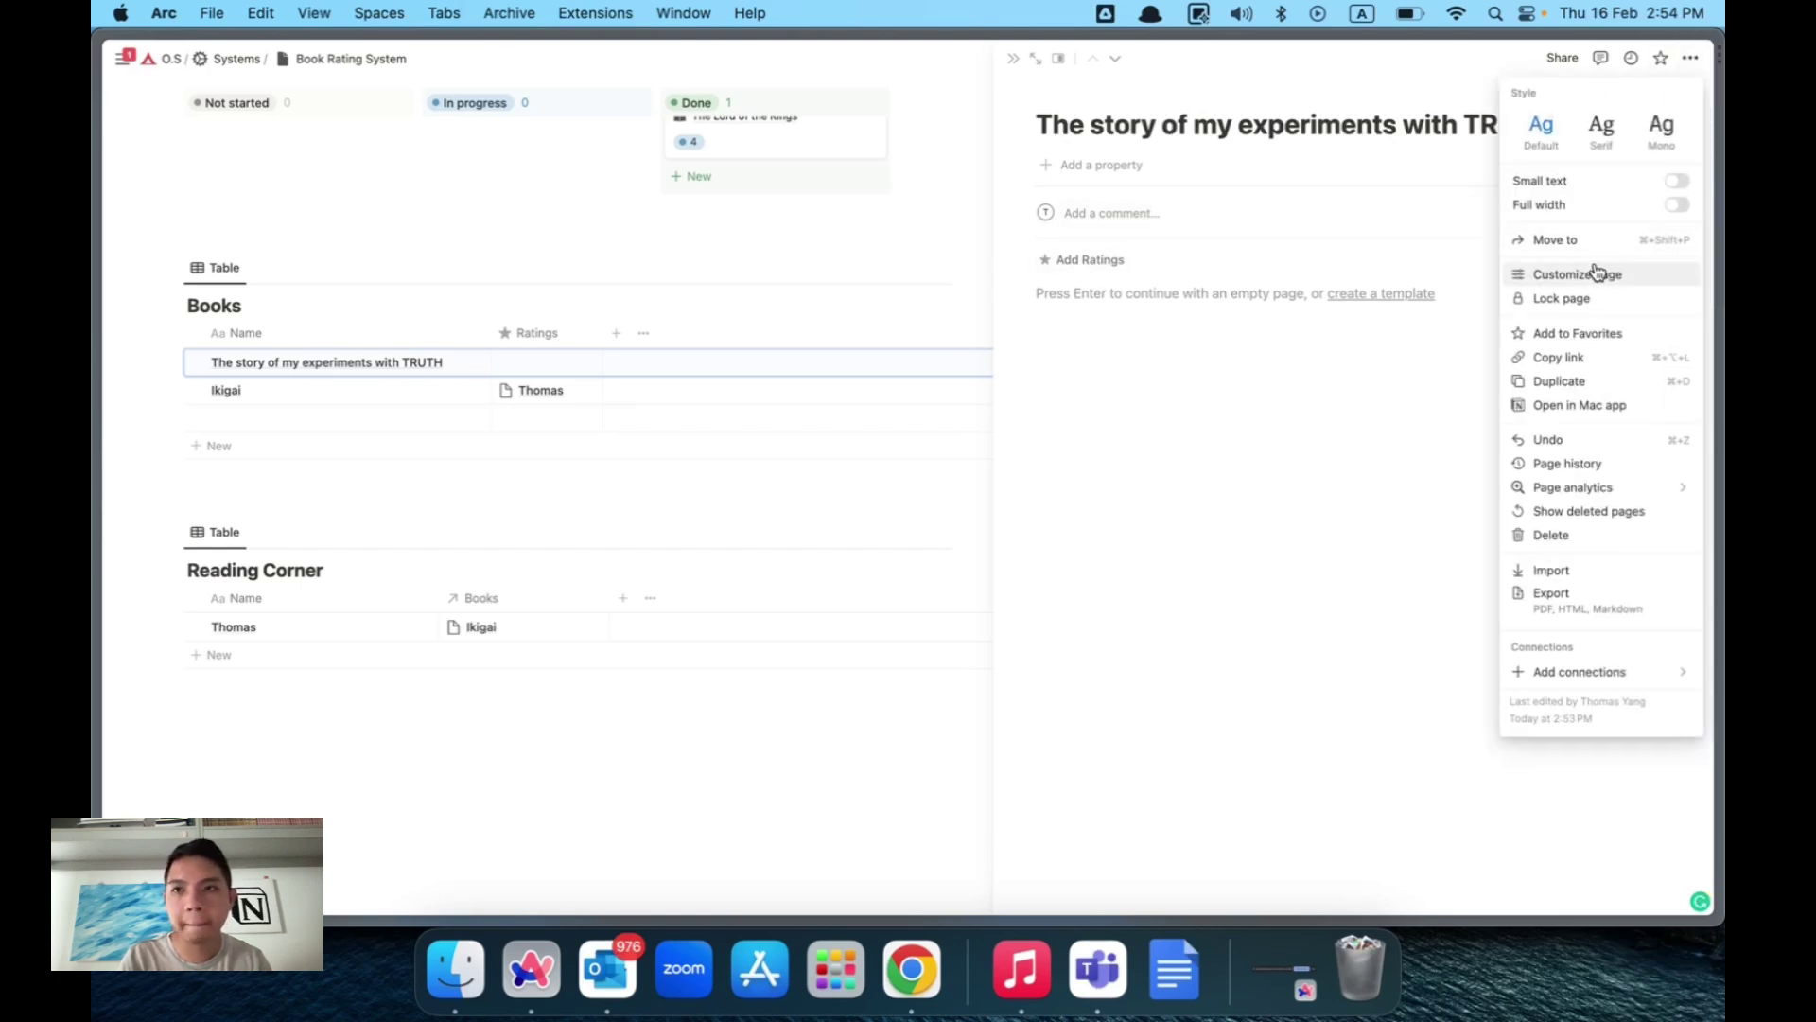
left_click(1594, 271)
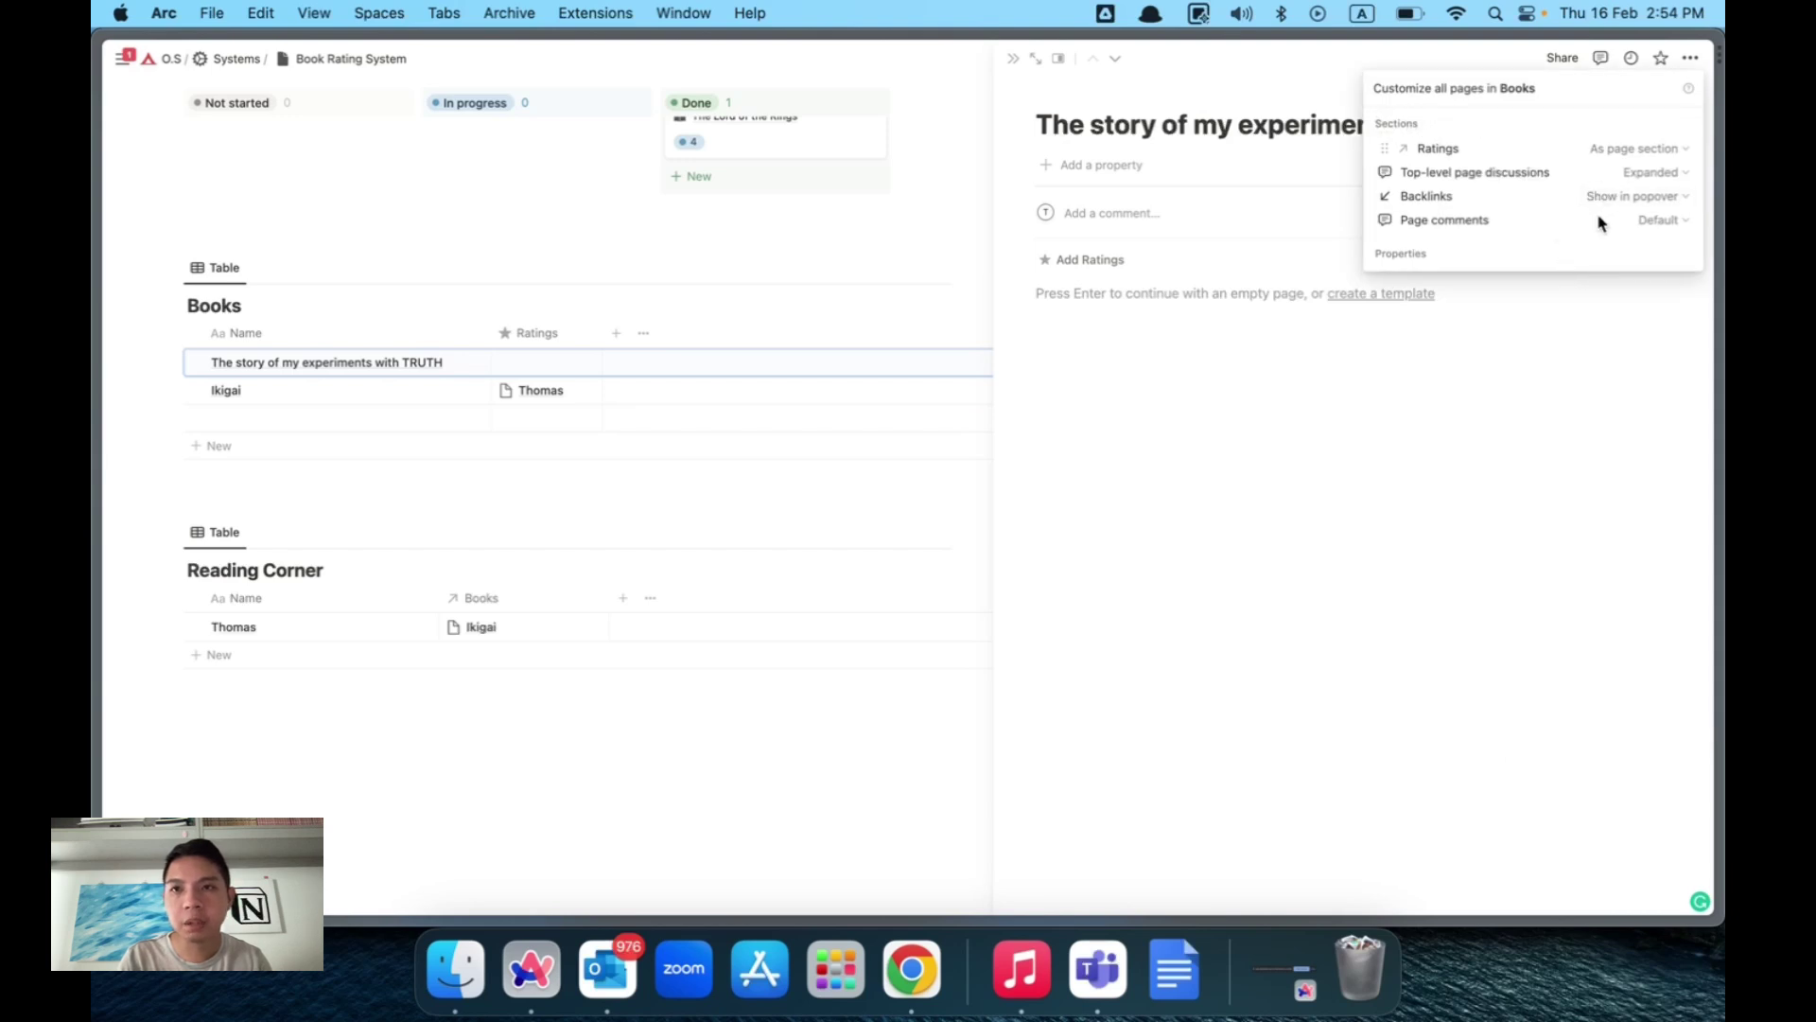
left_click(1644, 221)
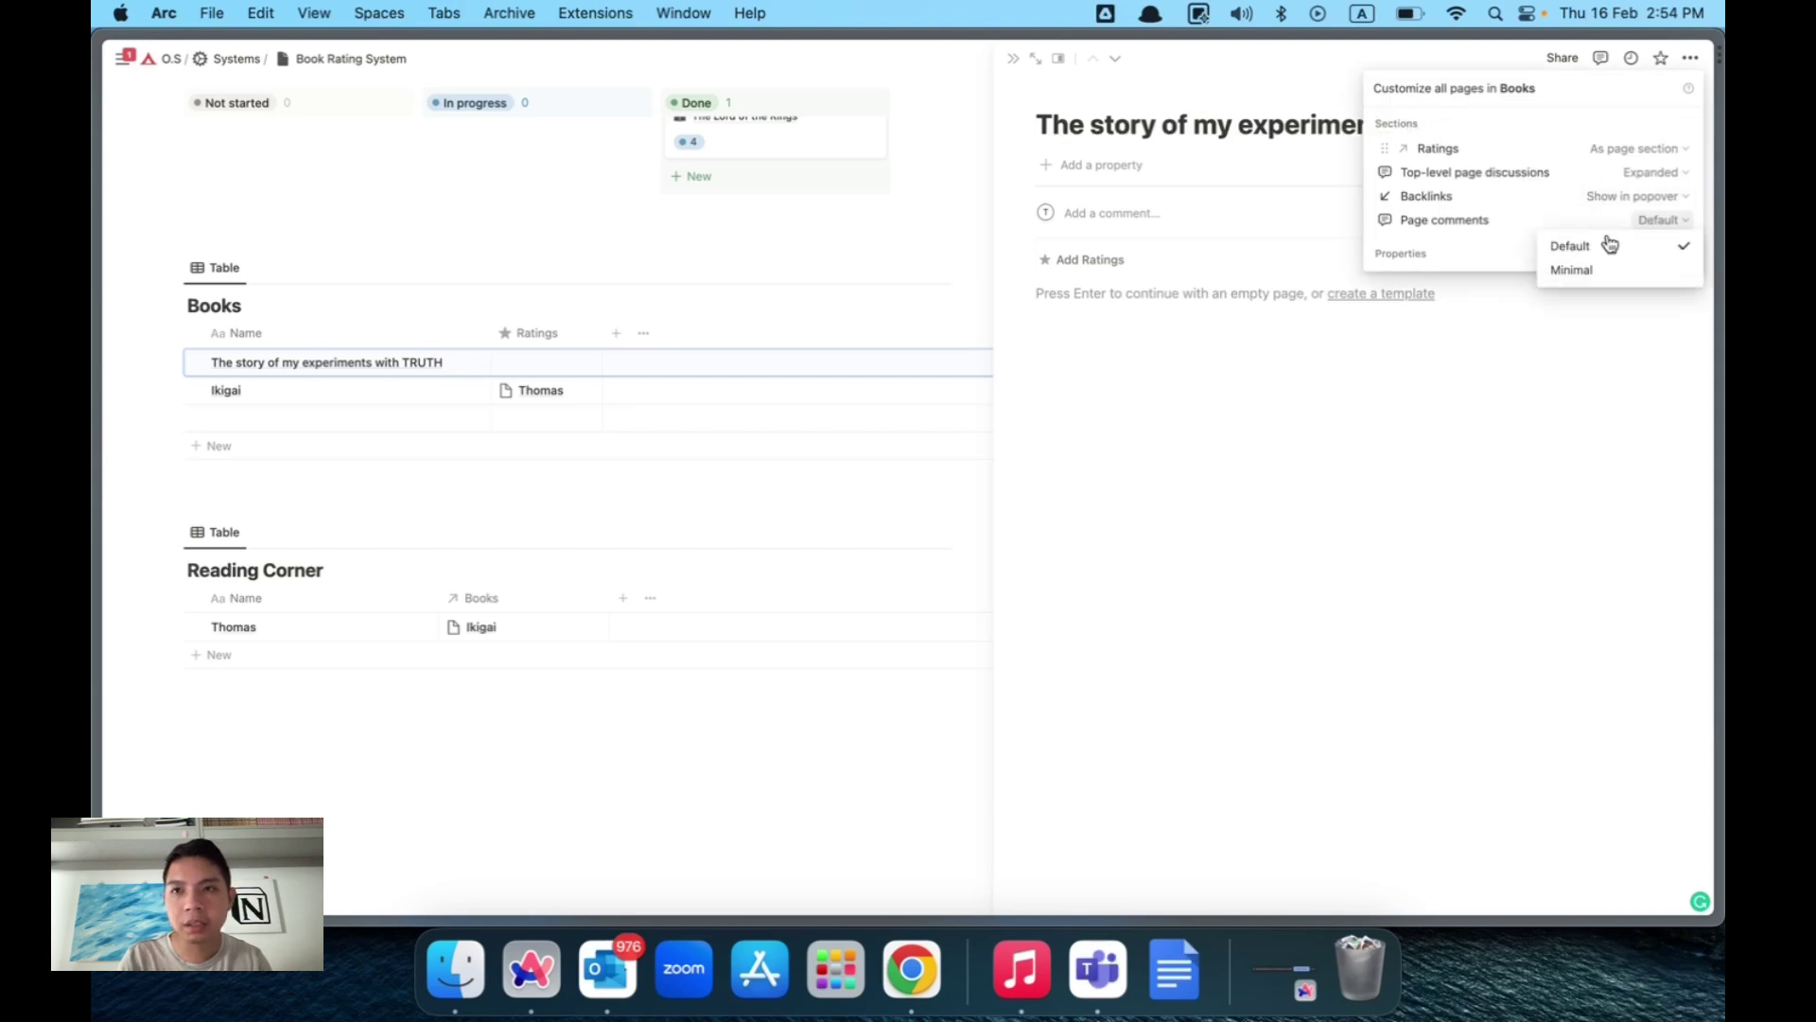
left_click(1597, 268)
left_click(1635, 182)
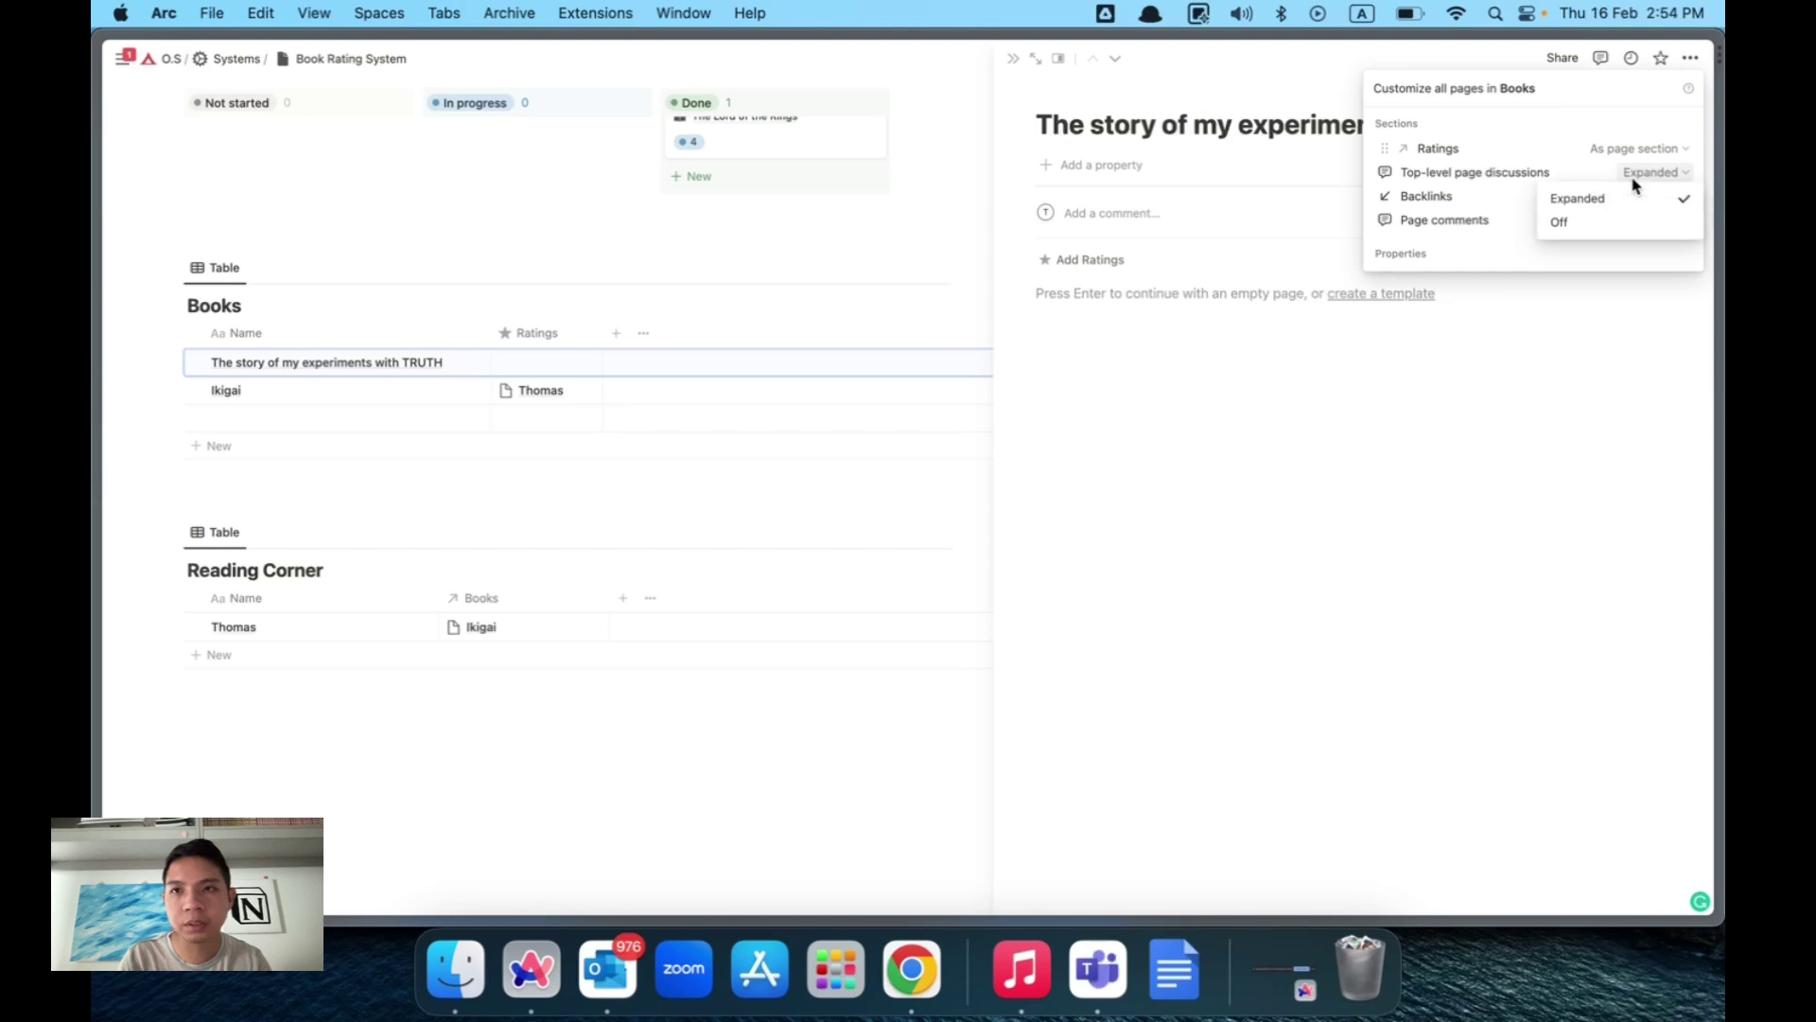
left_click(1602, 225)
left_click(1516, 311)
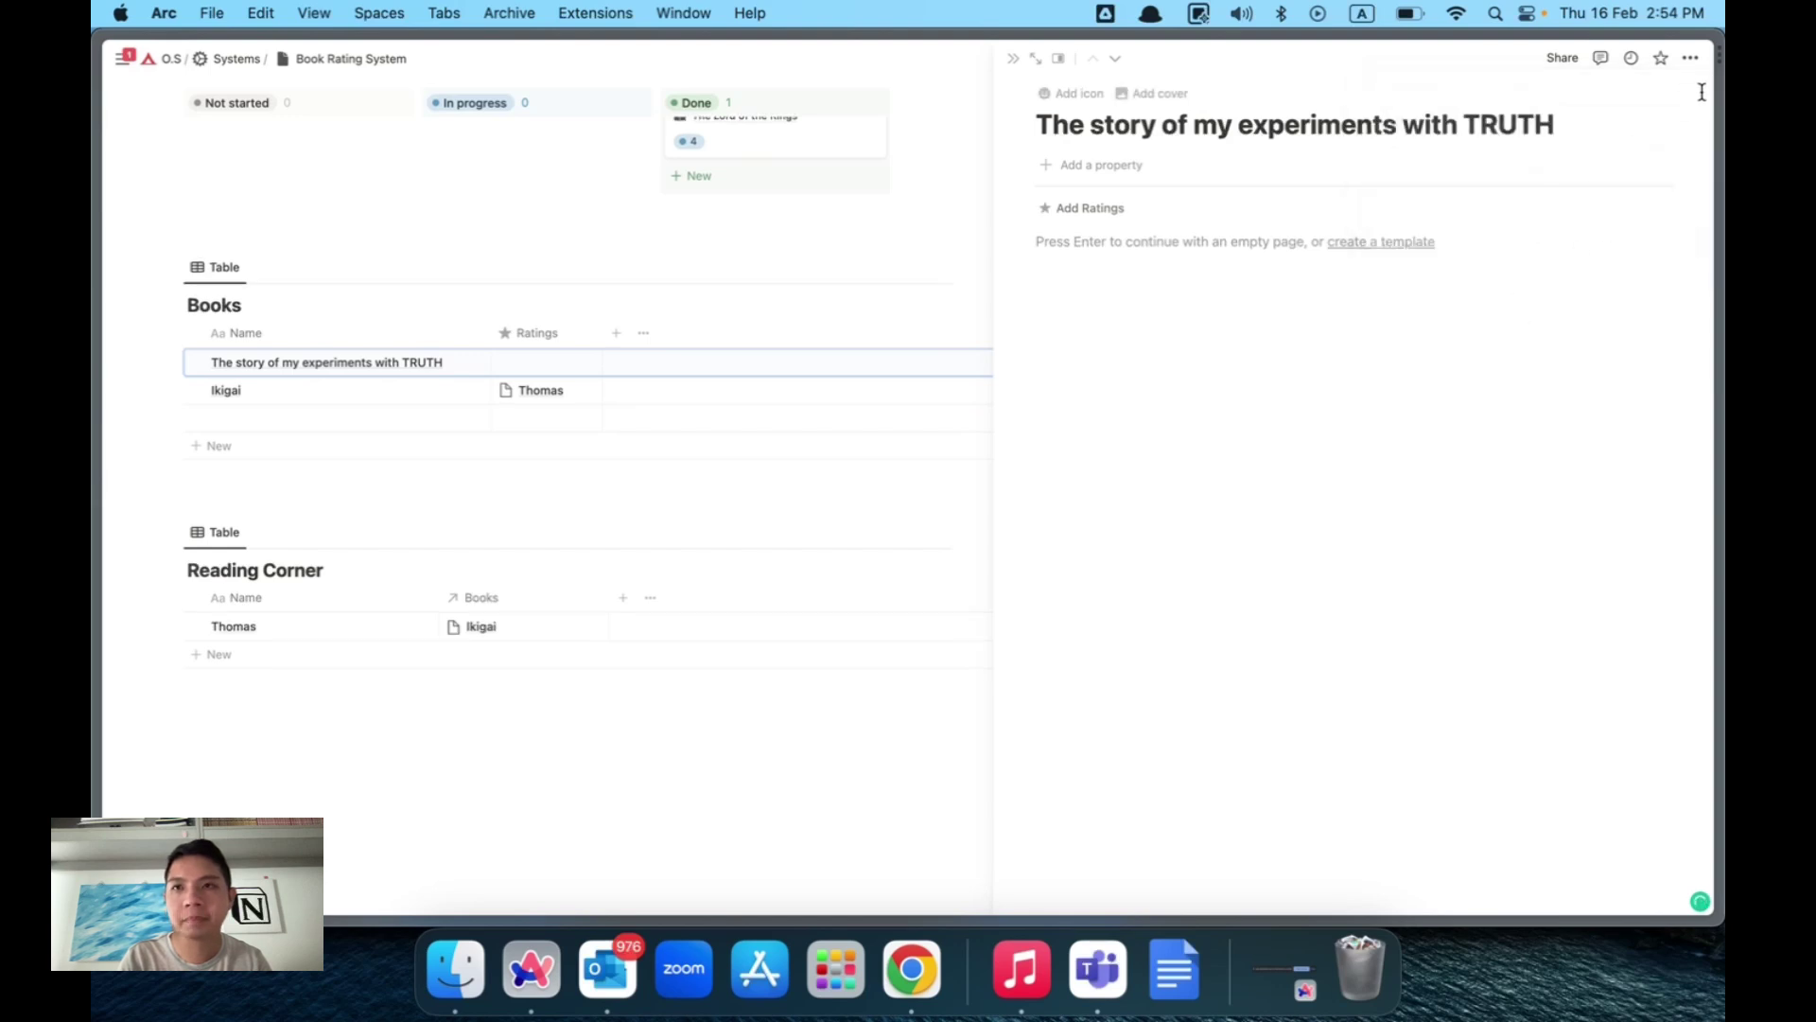
left_click(1690, 58)
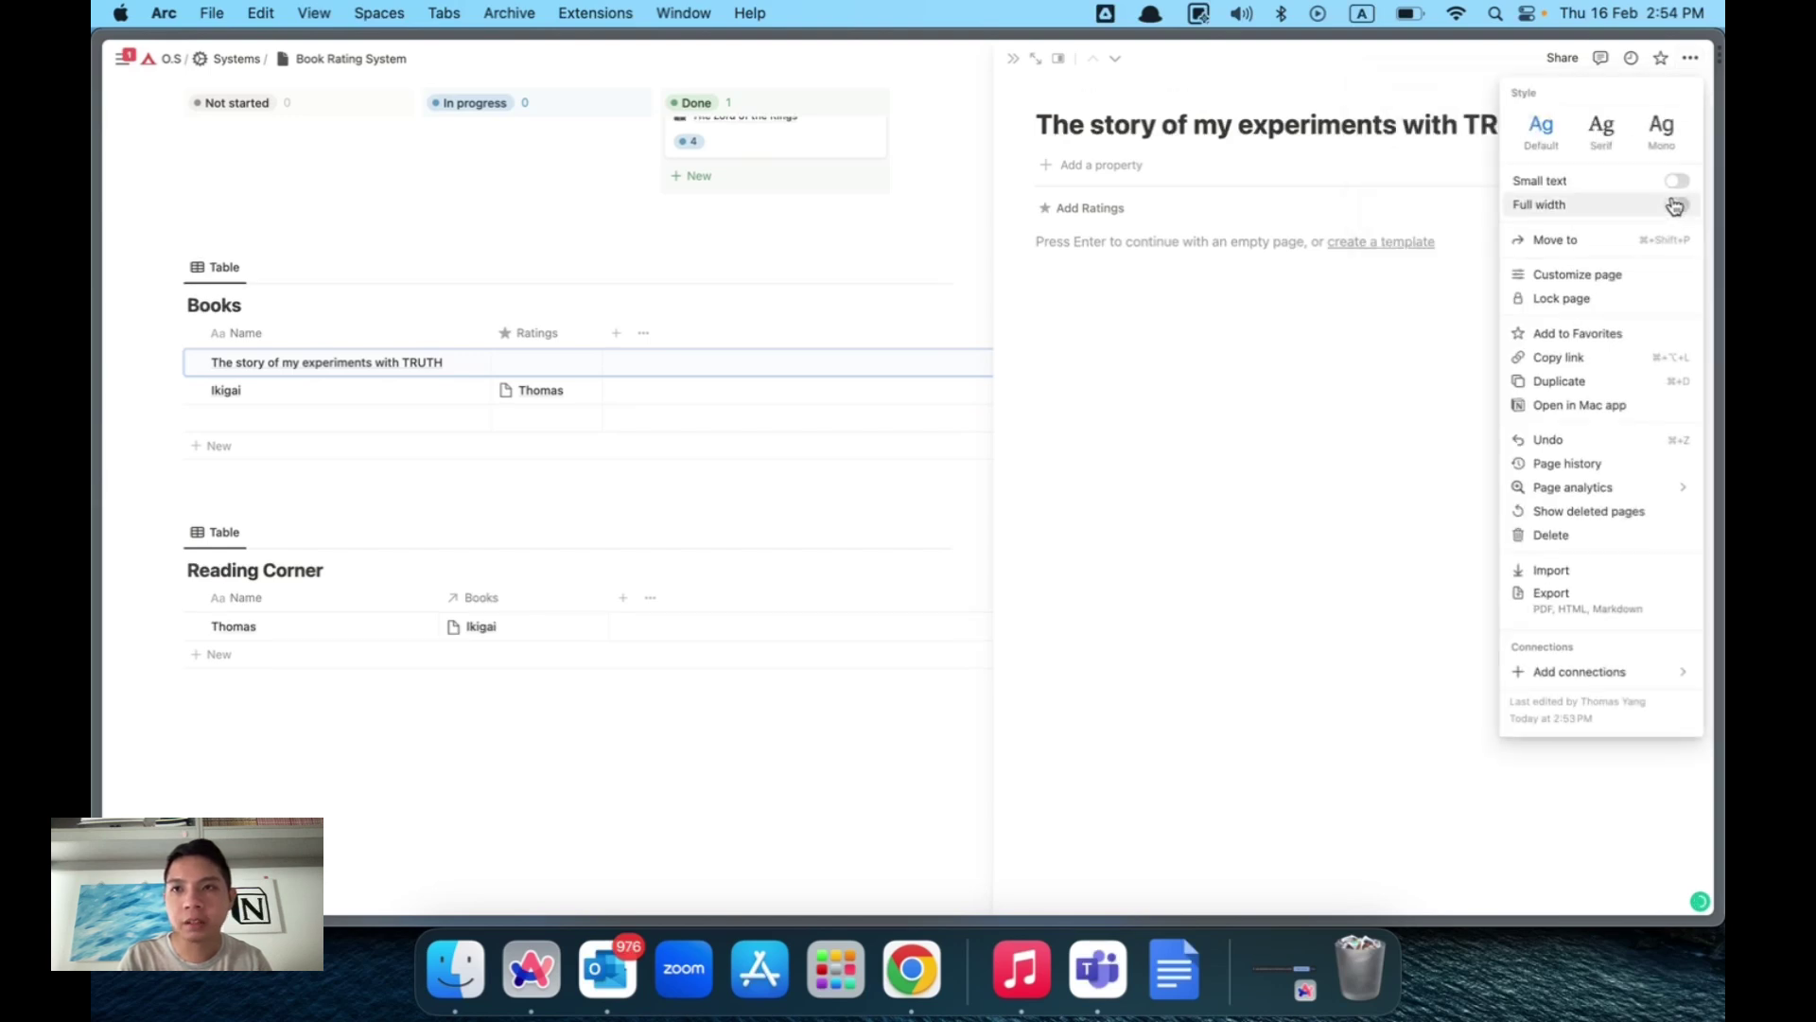
left_click(1595, 299)
Link a new Reading Corner entry, named with a reader's name, to the book's Ratings.
left_click(1359, 195)
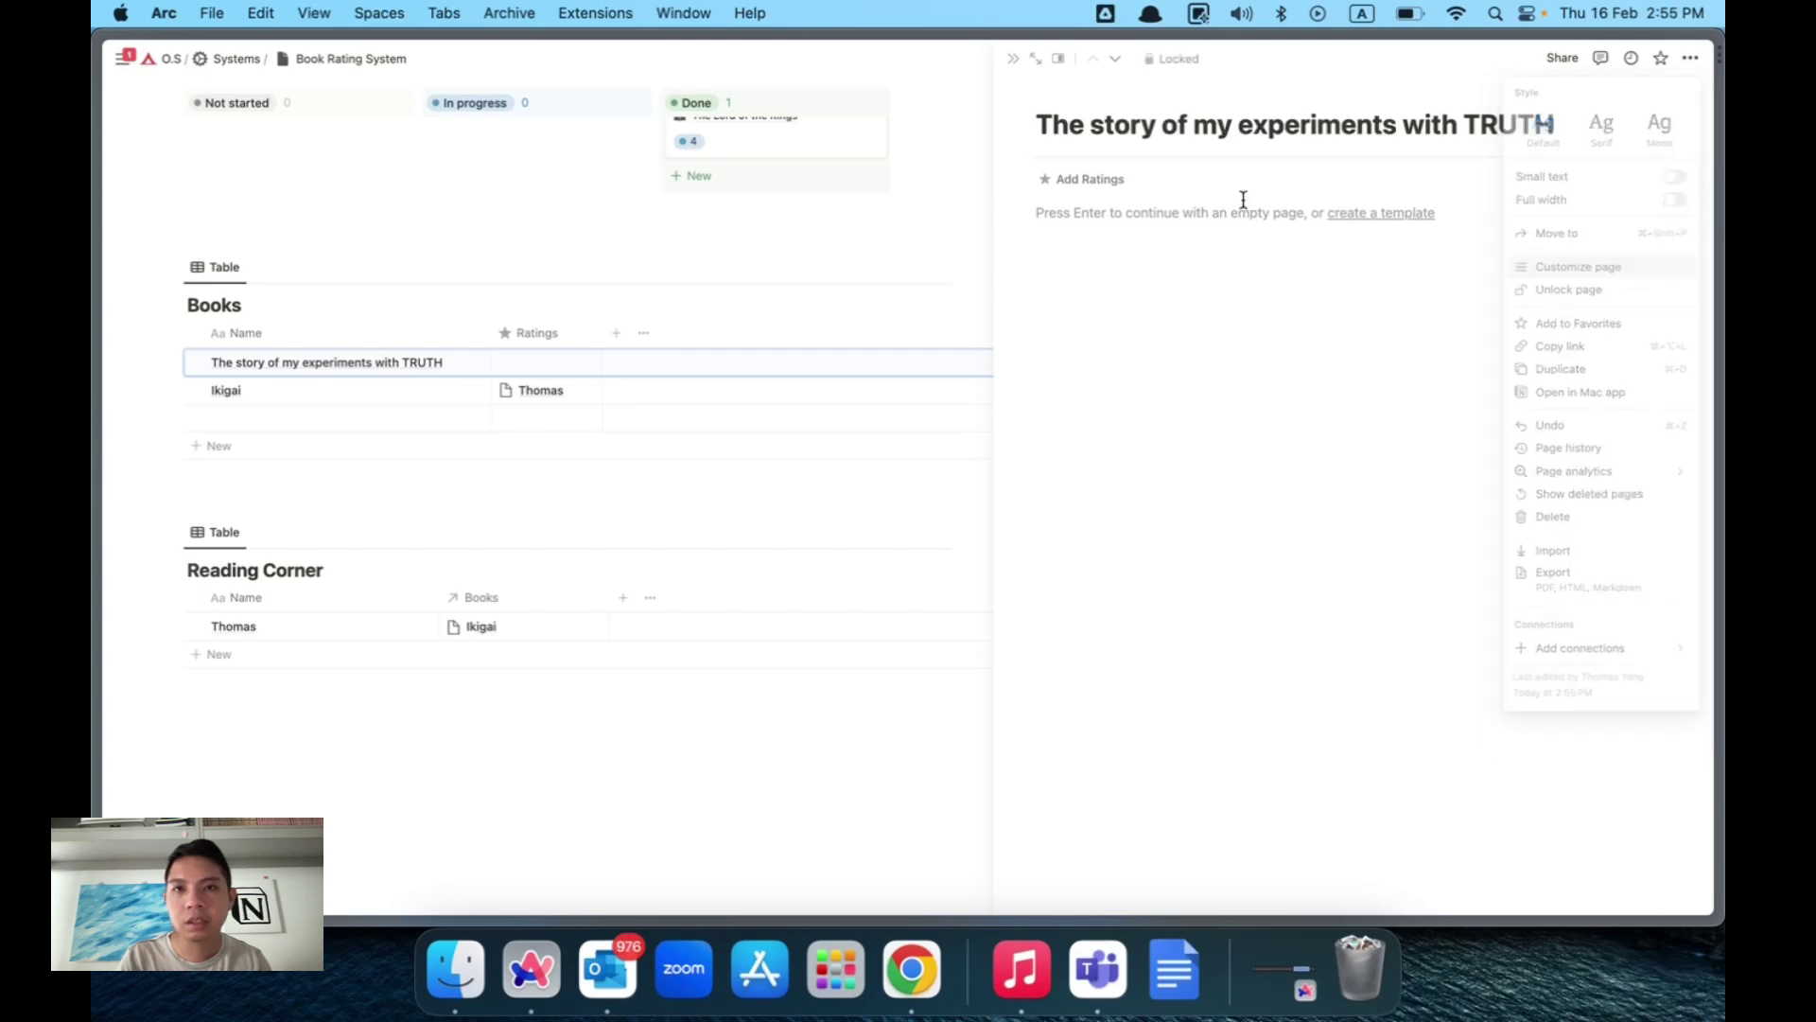
left_click(1090, 179)
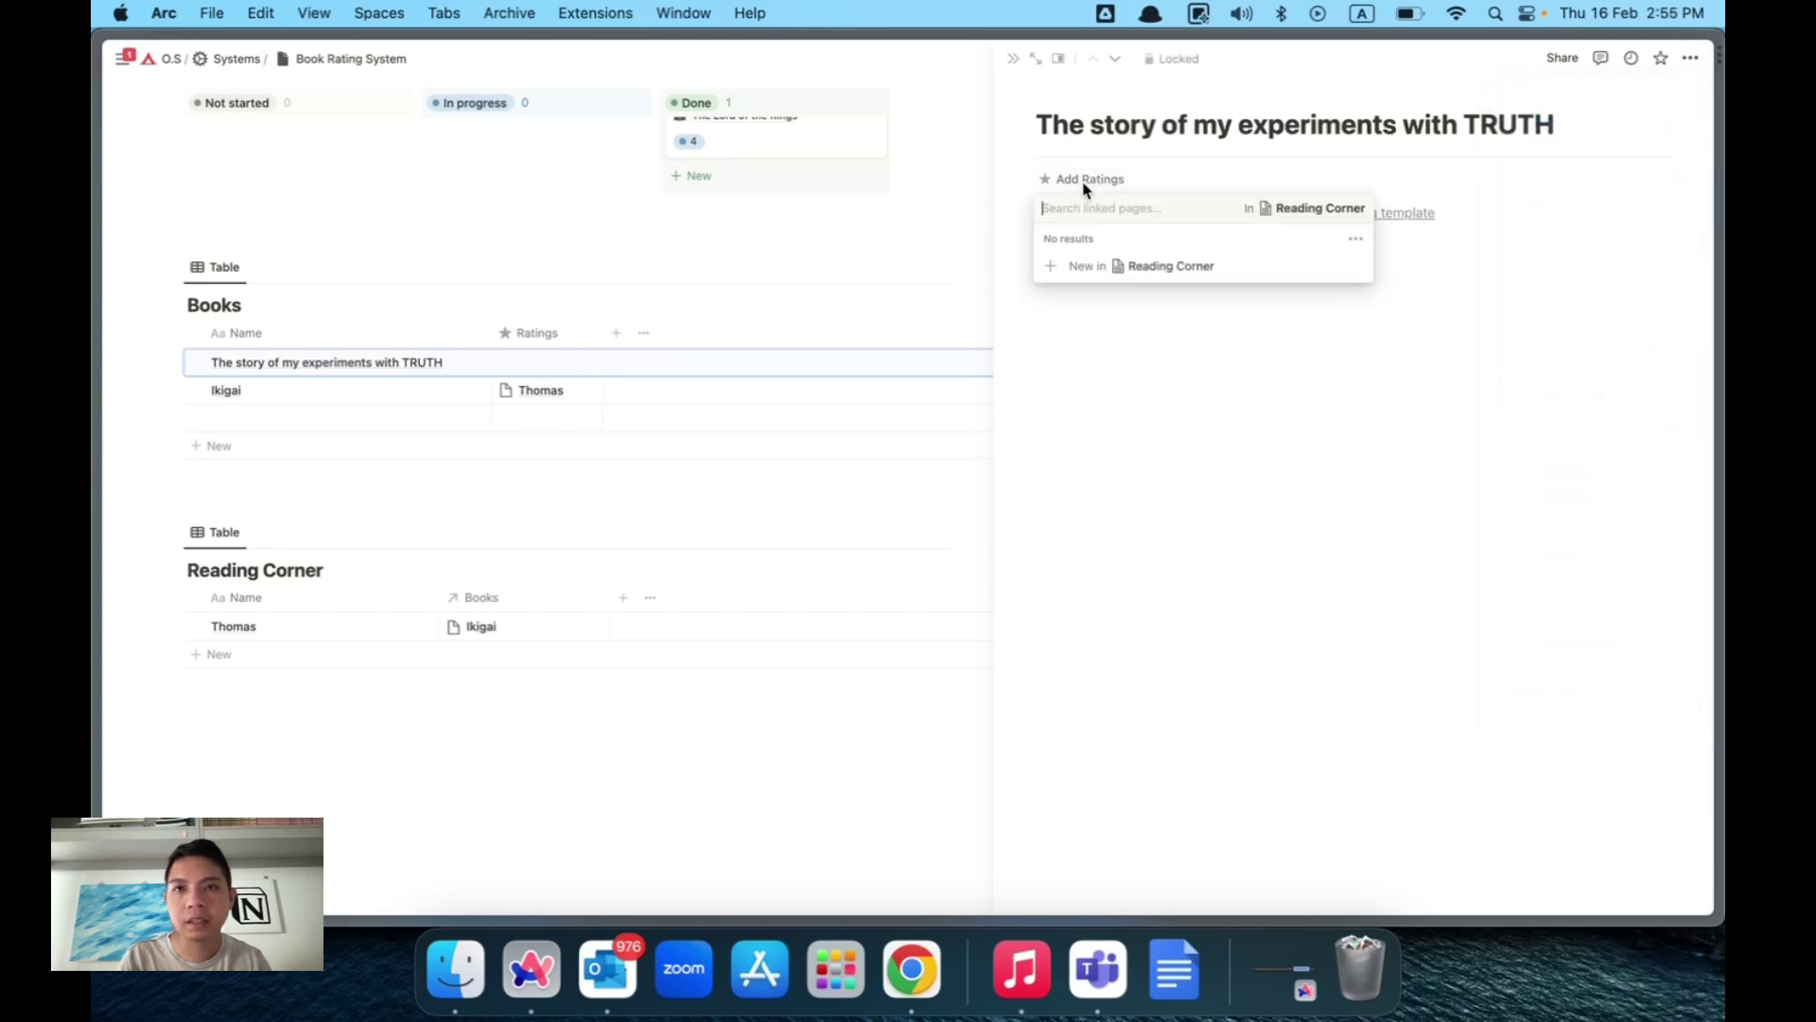
left_click(1114, 269)
type("Thomas")
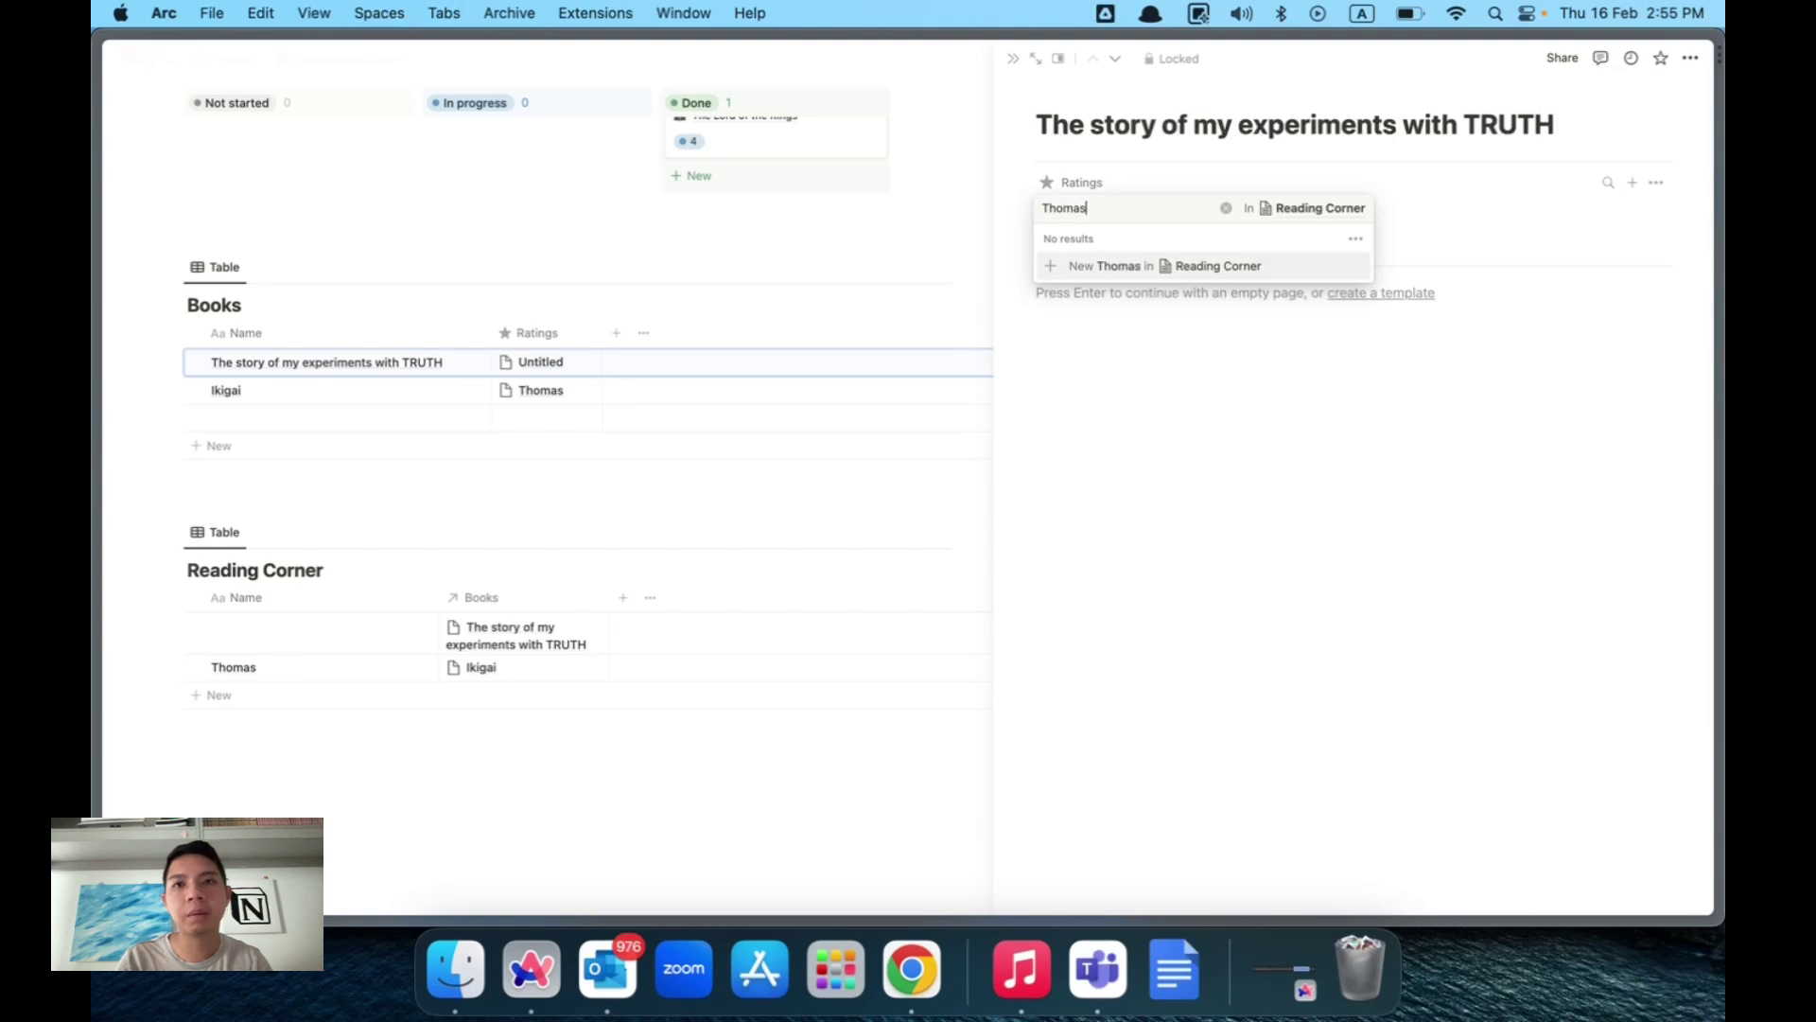
key("Return")
left_click(1116, 416)
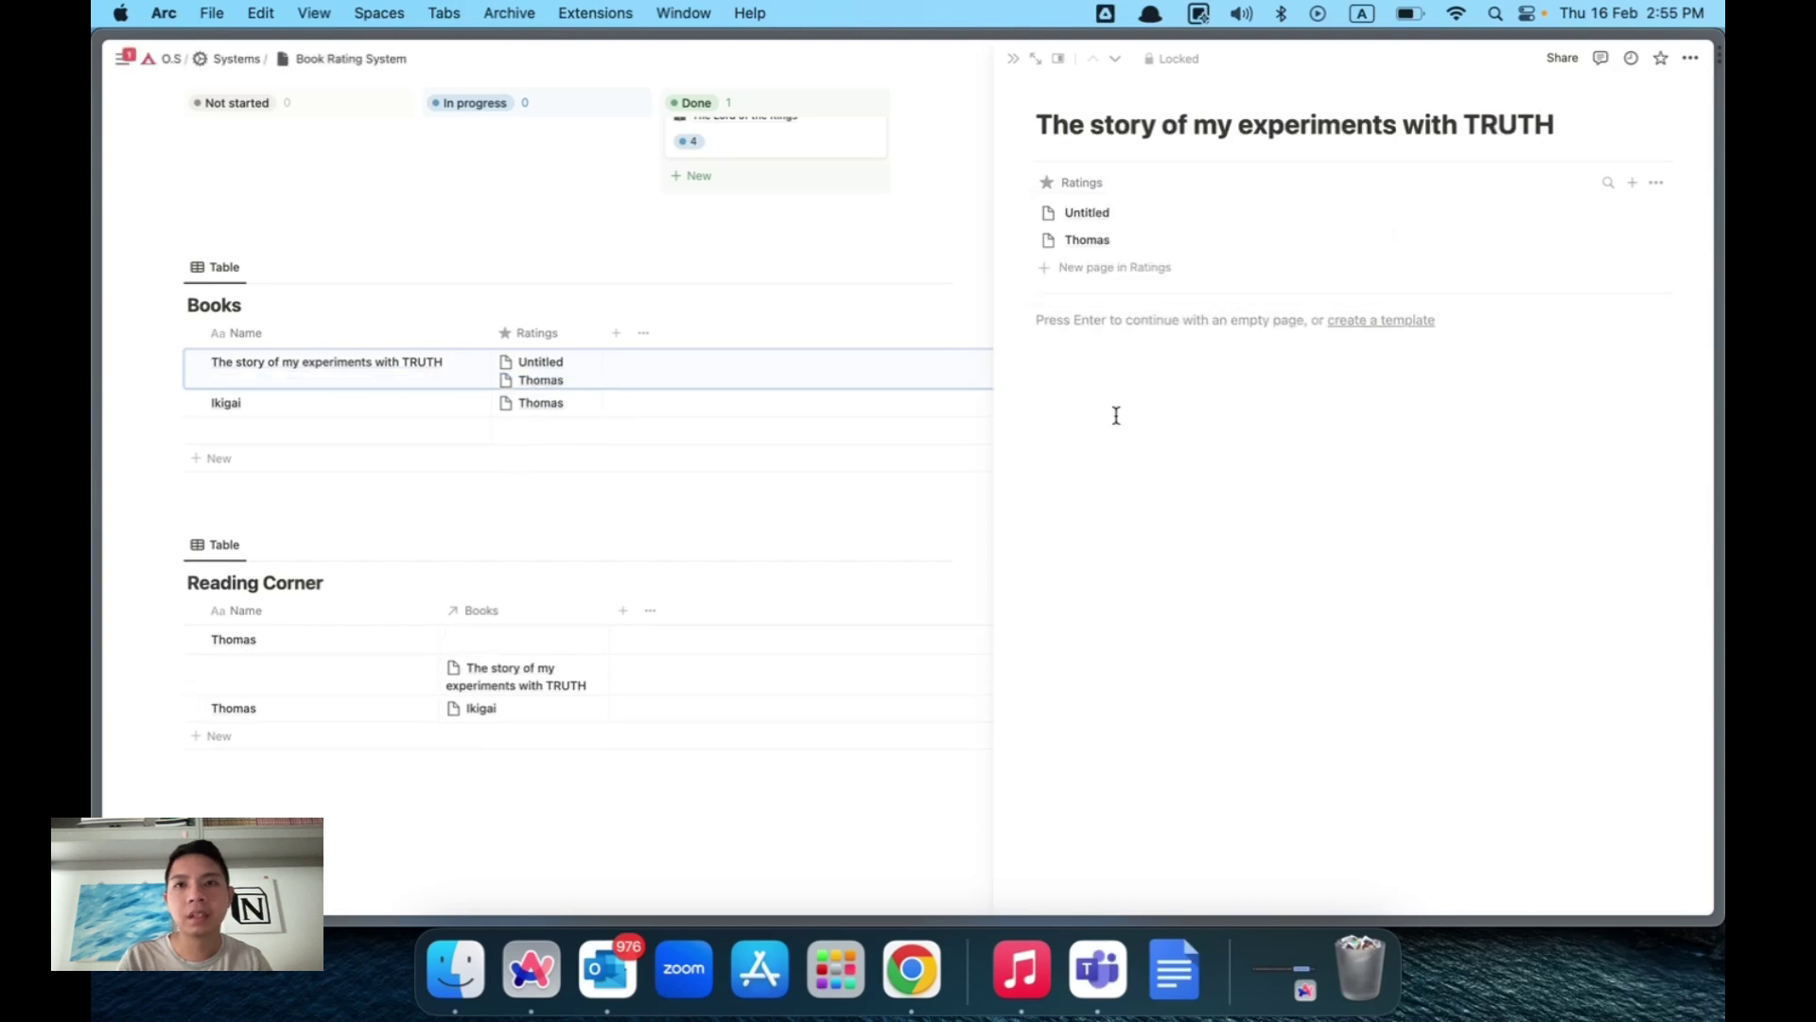
Unlock the page and unlink the Untitled entry from Ratings.
right_click(1148, 216)
left_click(1058, 235)
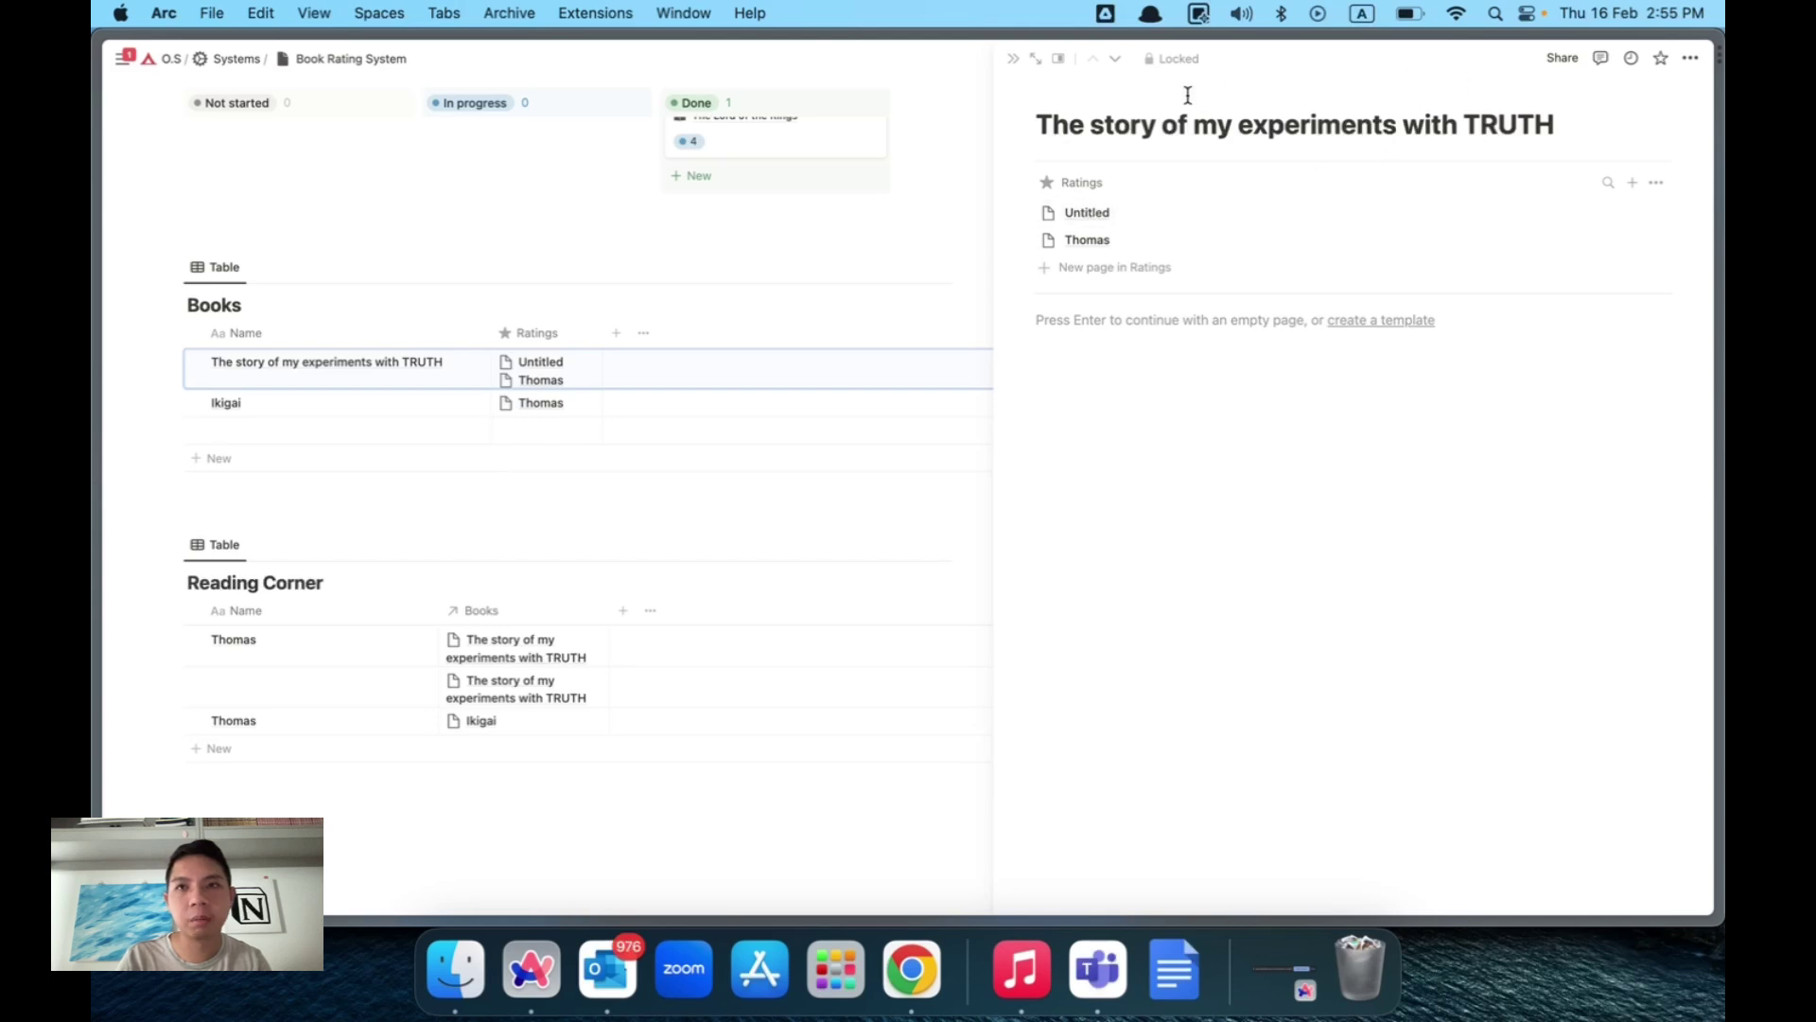
left_click(1171, 58)
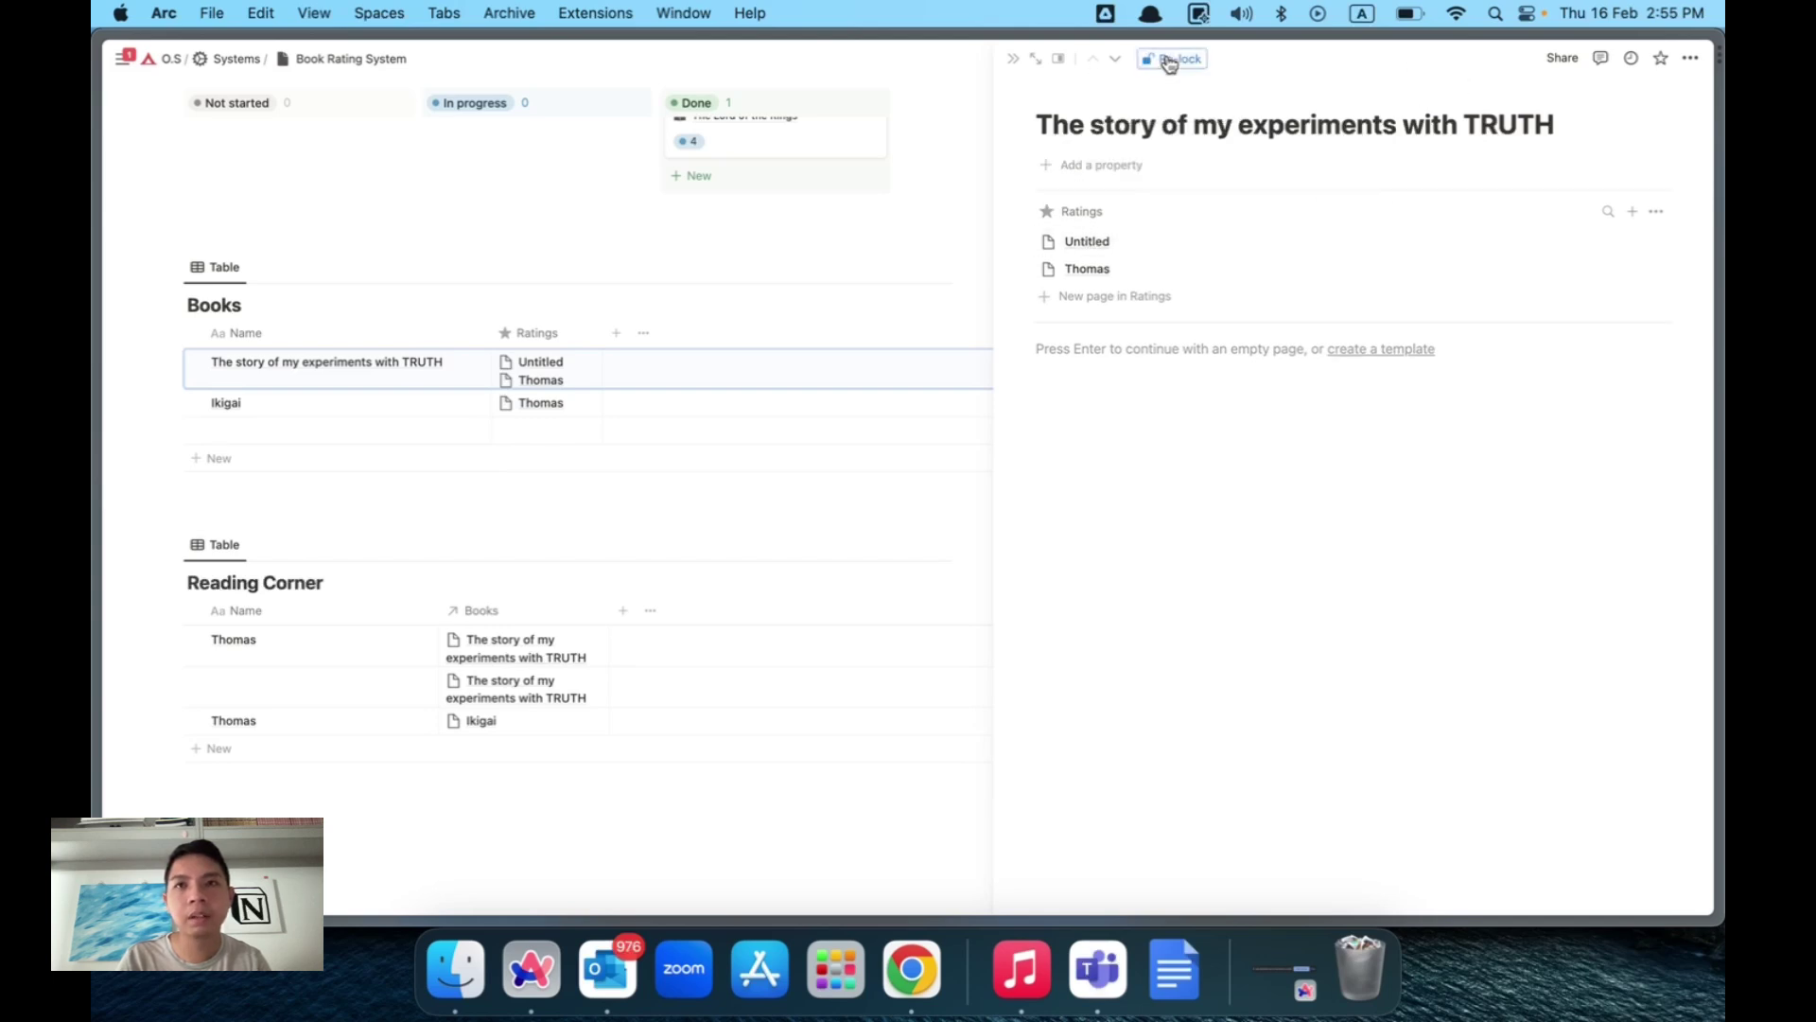
left_click(1069, 212)
left_click(1057, 179)
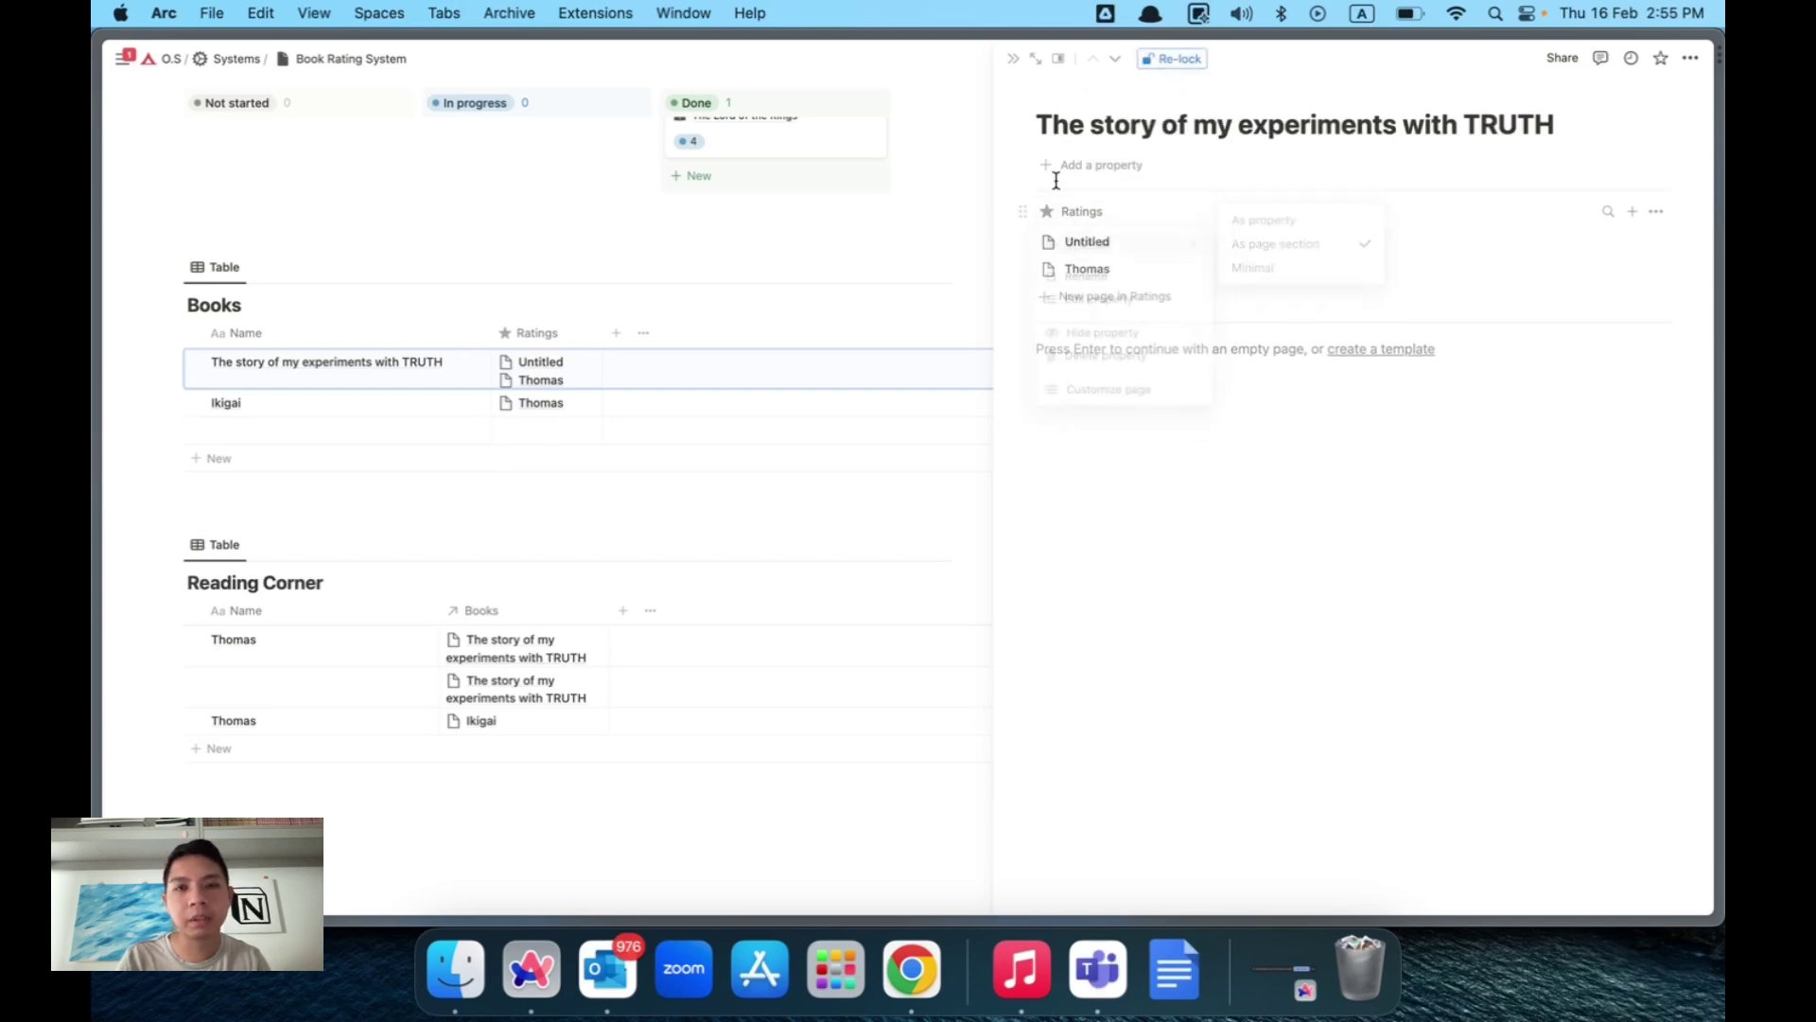
right_click(1056, 239)
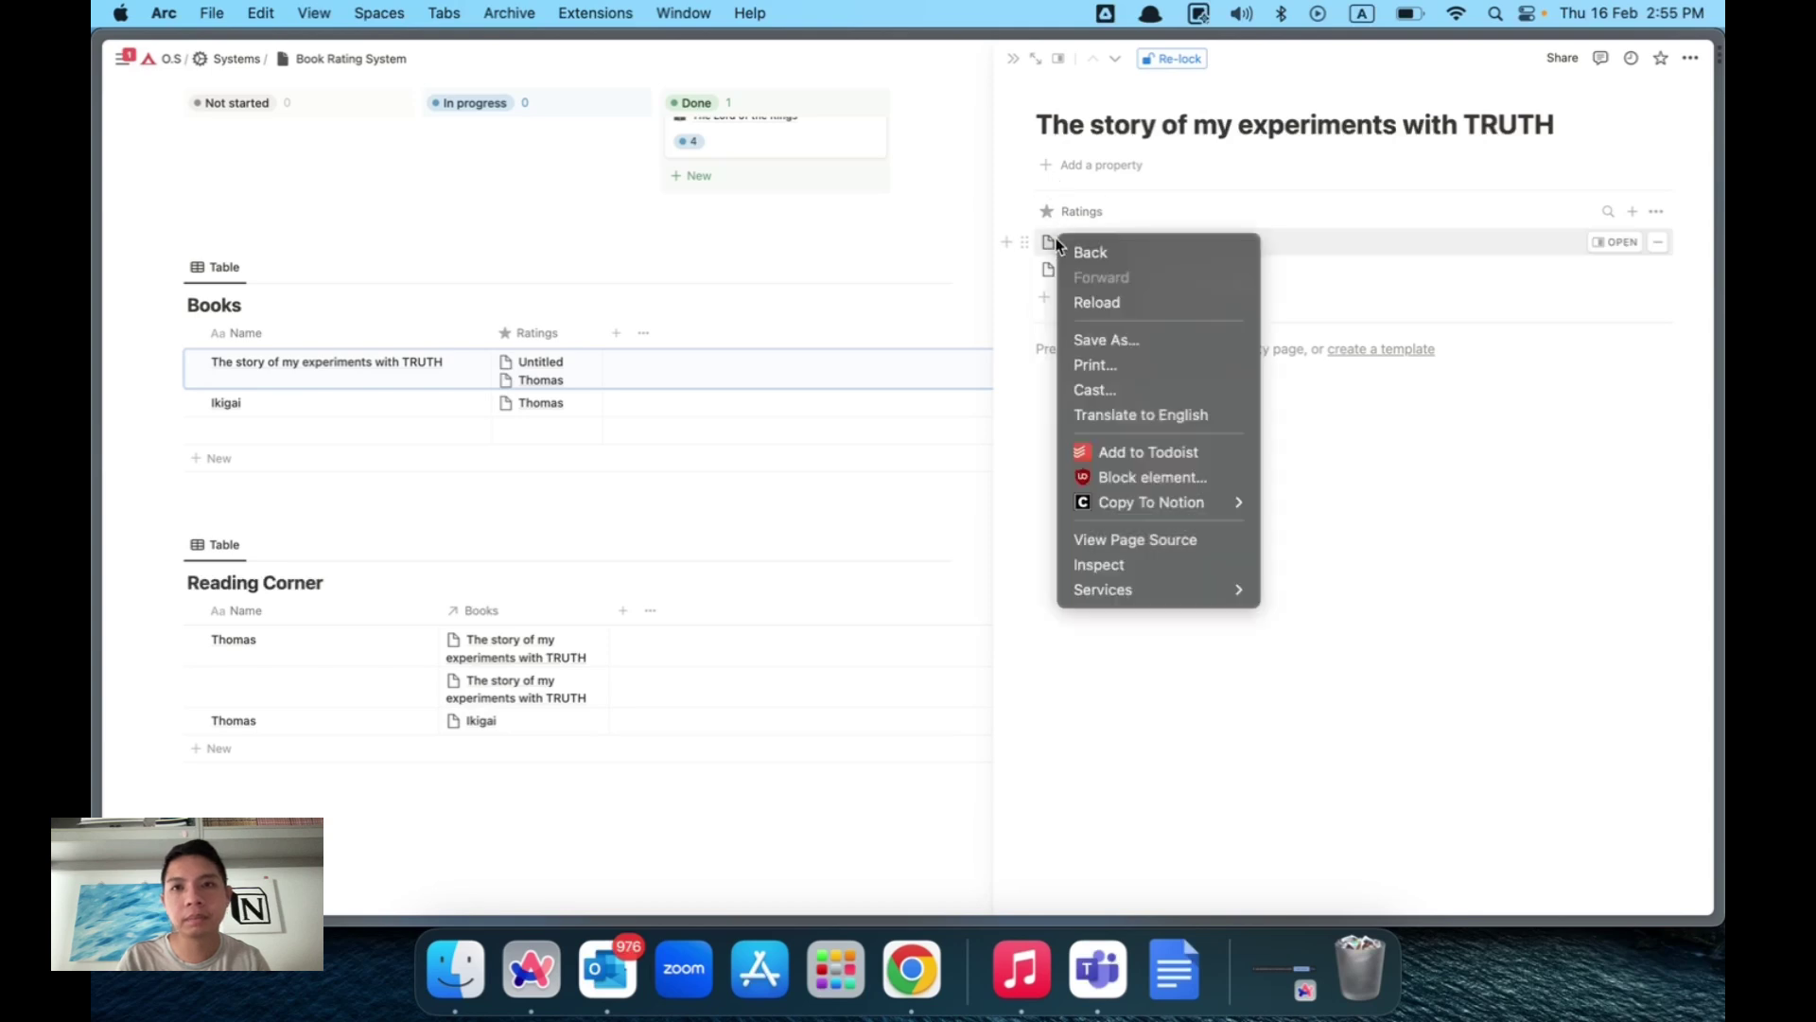
left_click(1663, 243)
left_click(1660, 246)
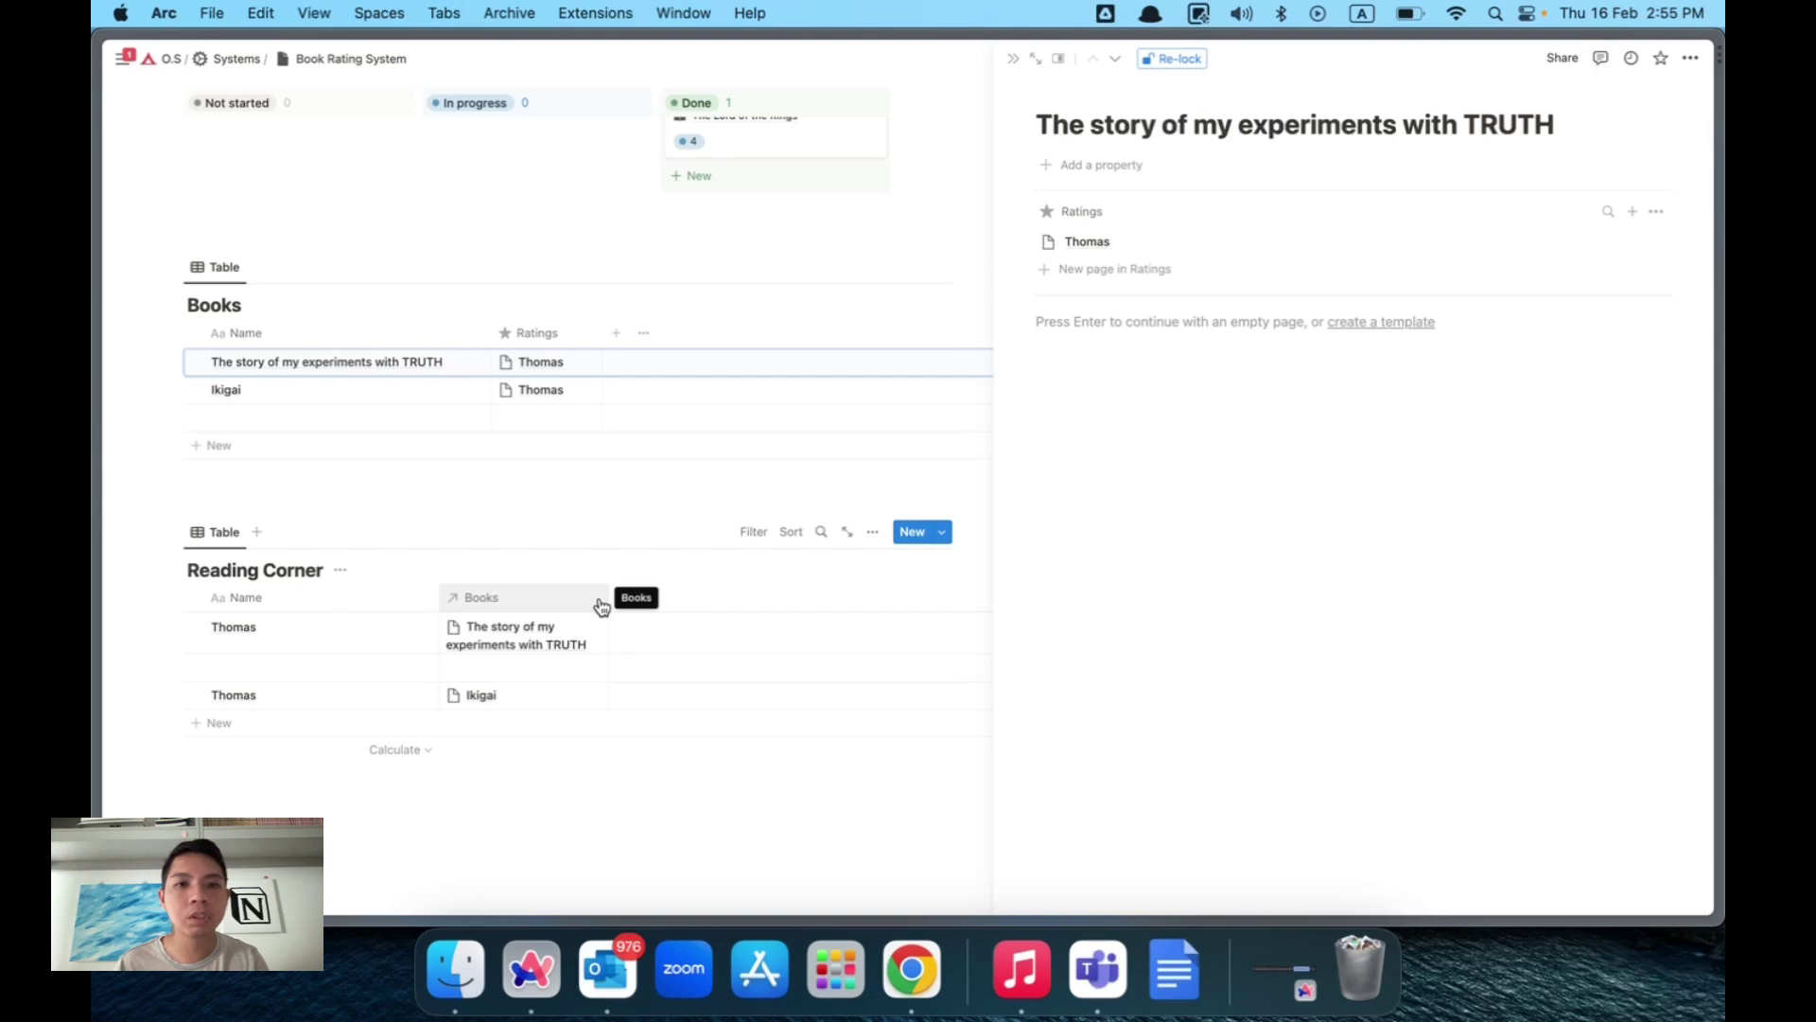
Add a Status property named Rating to Reading Corner.
key("Escape")
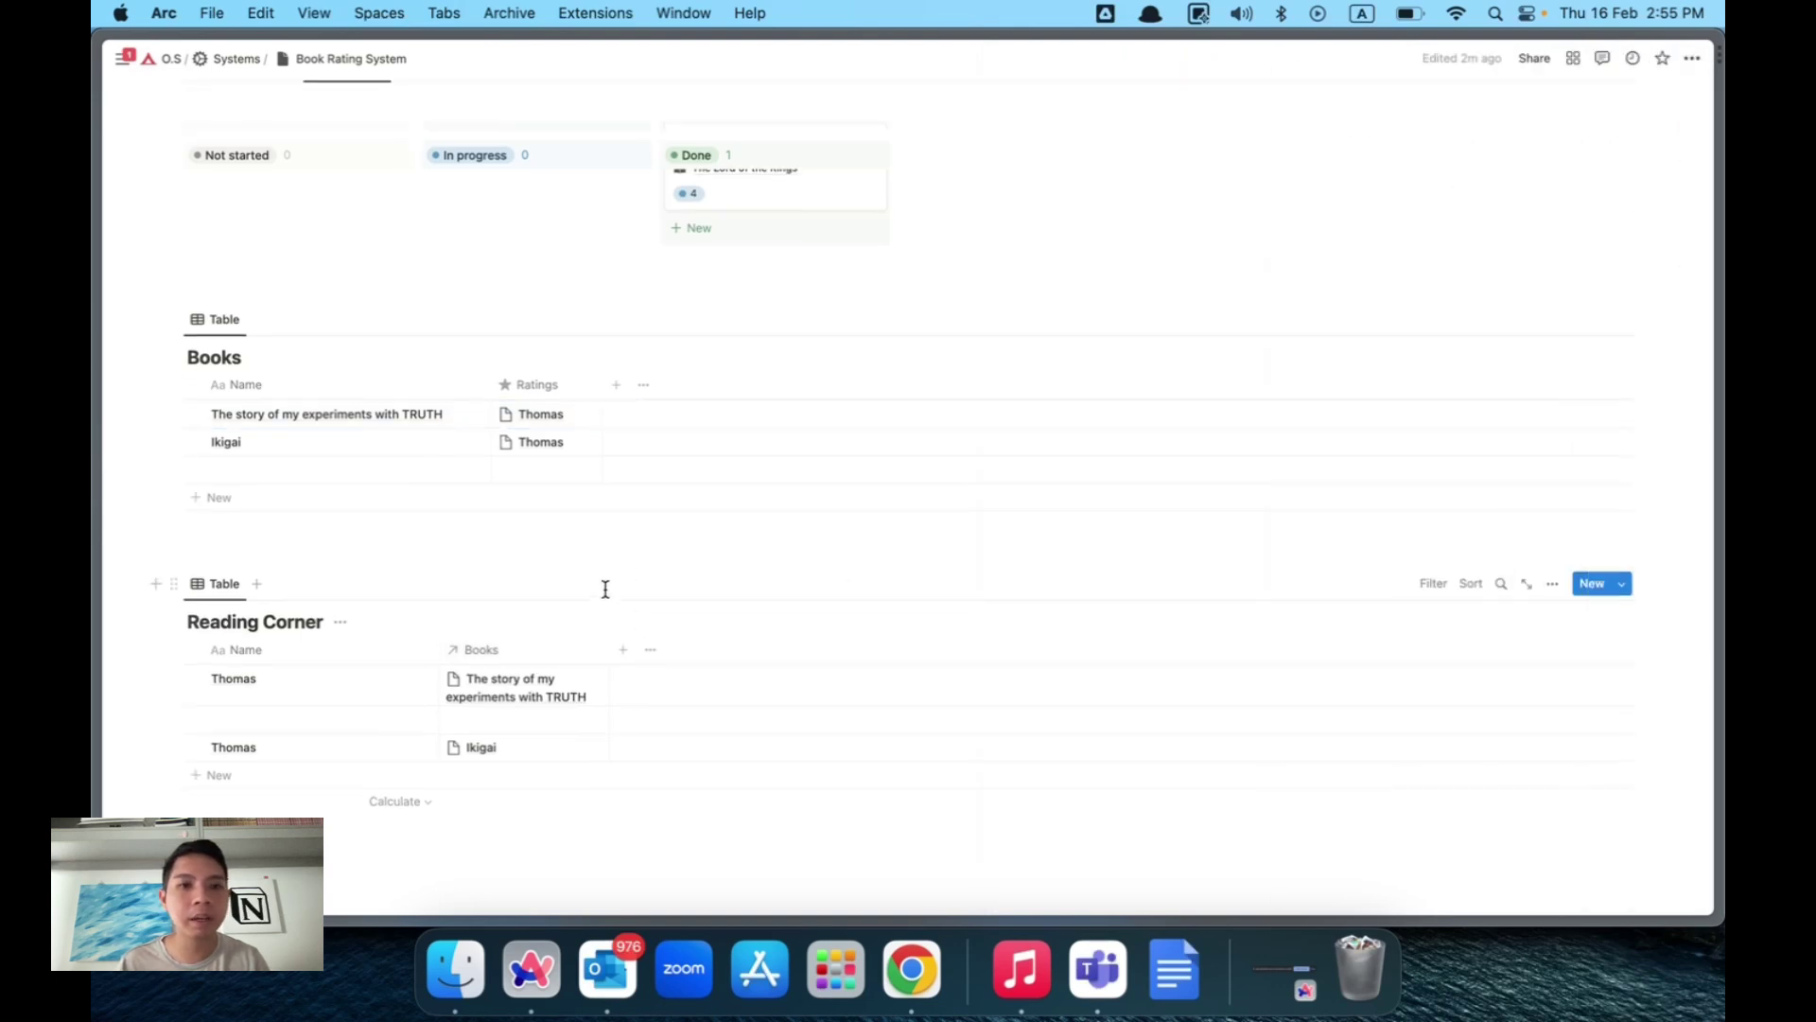
left_click(620, 649)
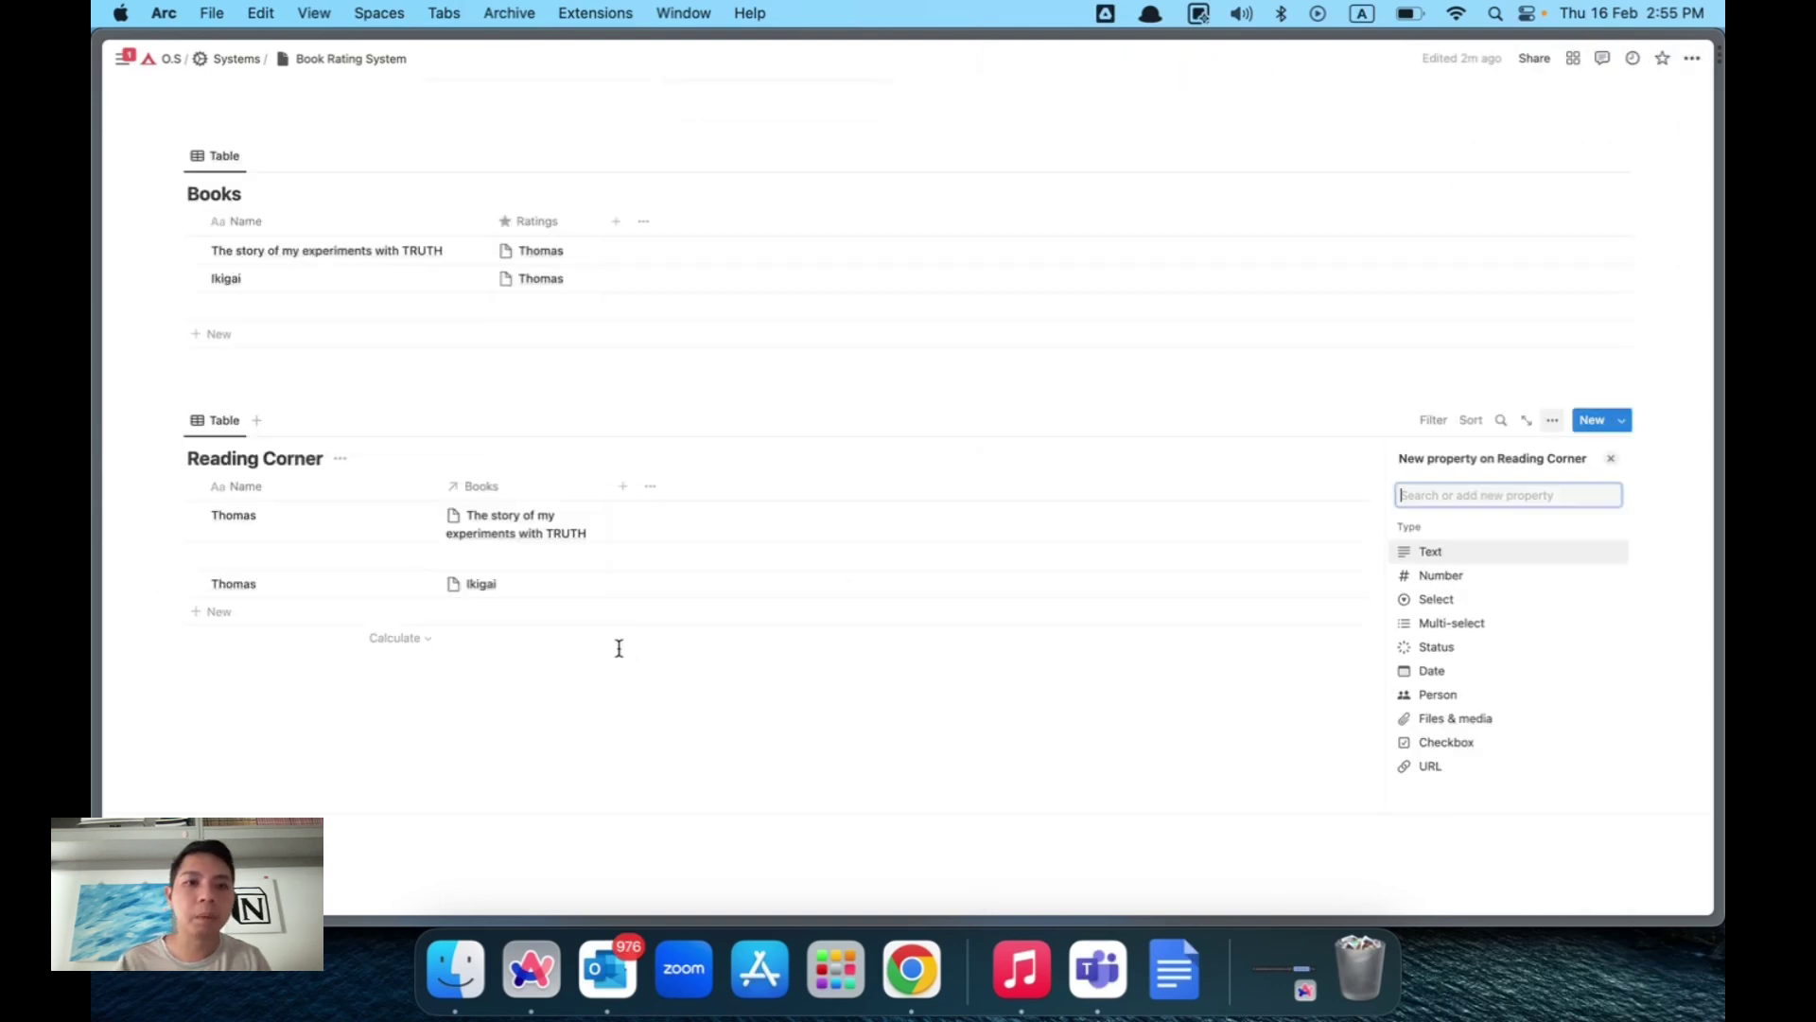
scroll(1443, 629, "down", 1)
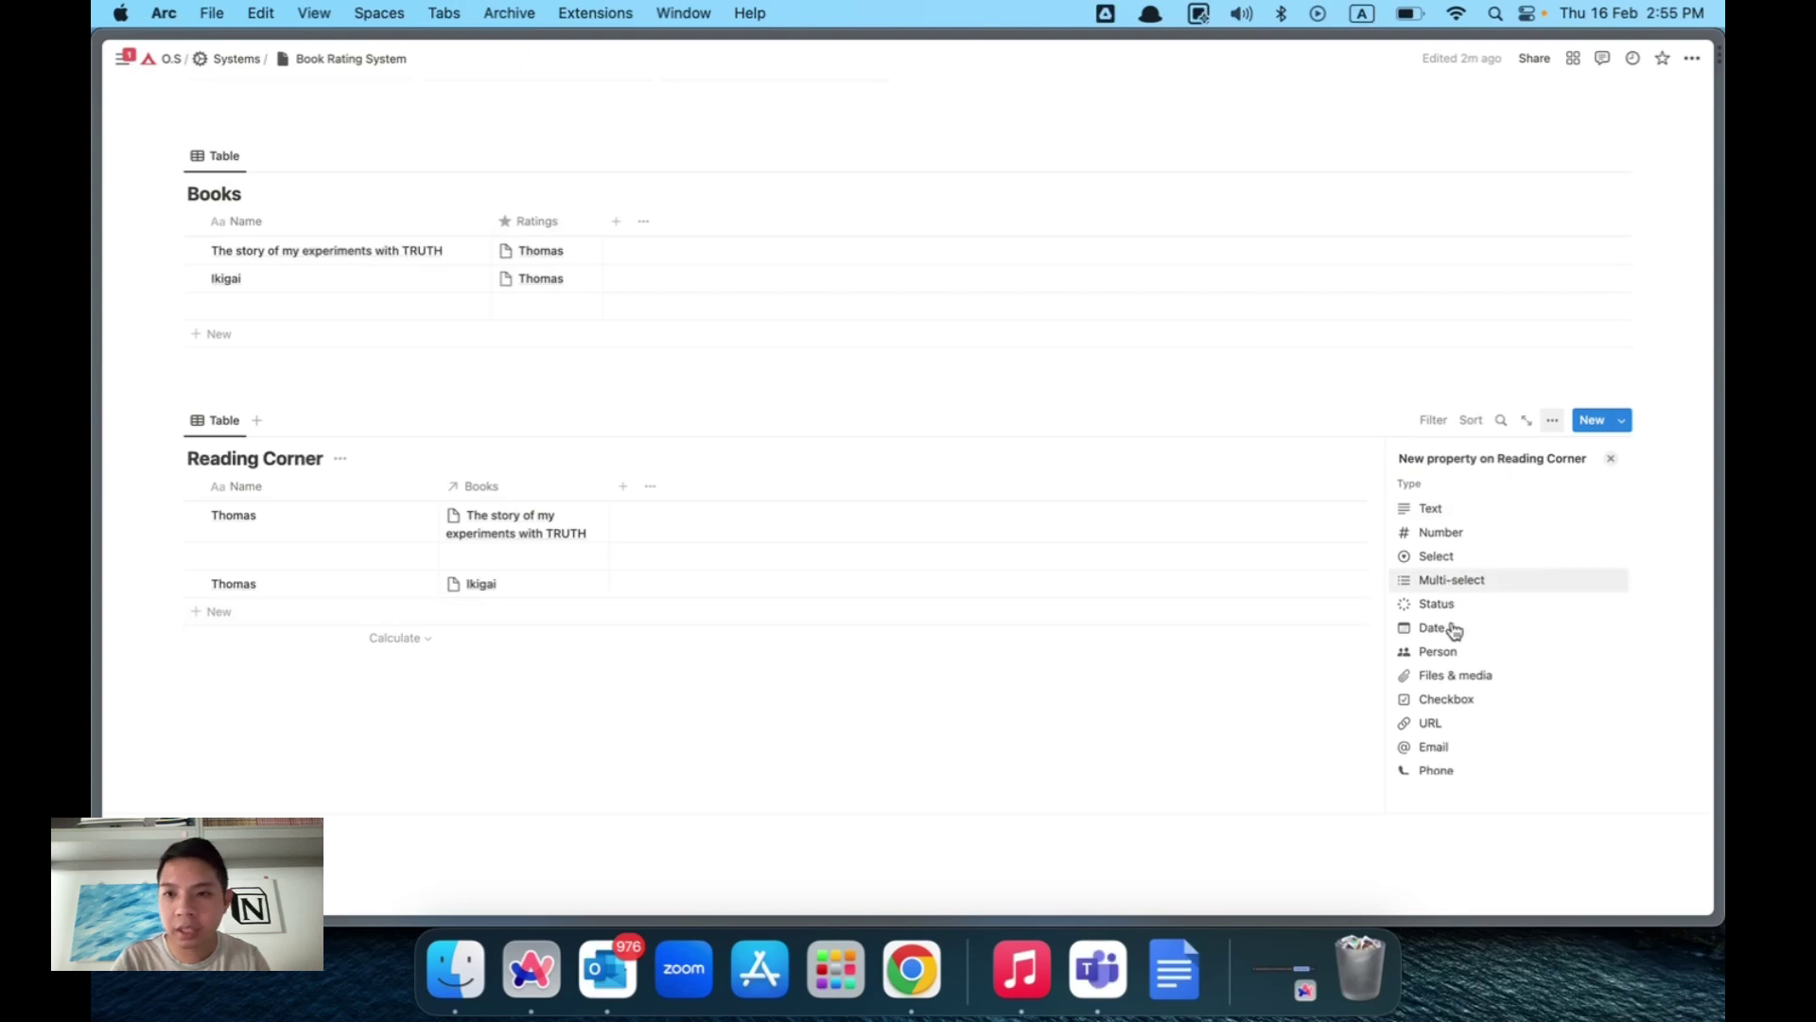
left_click(1434, 608)
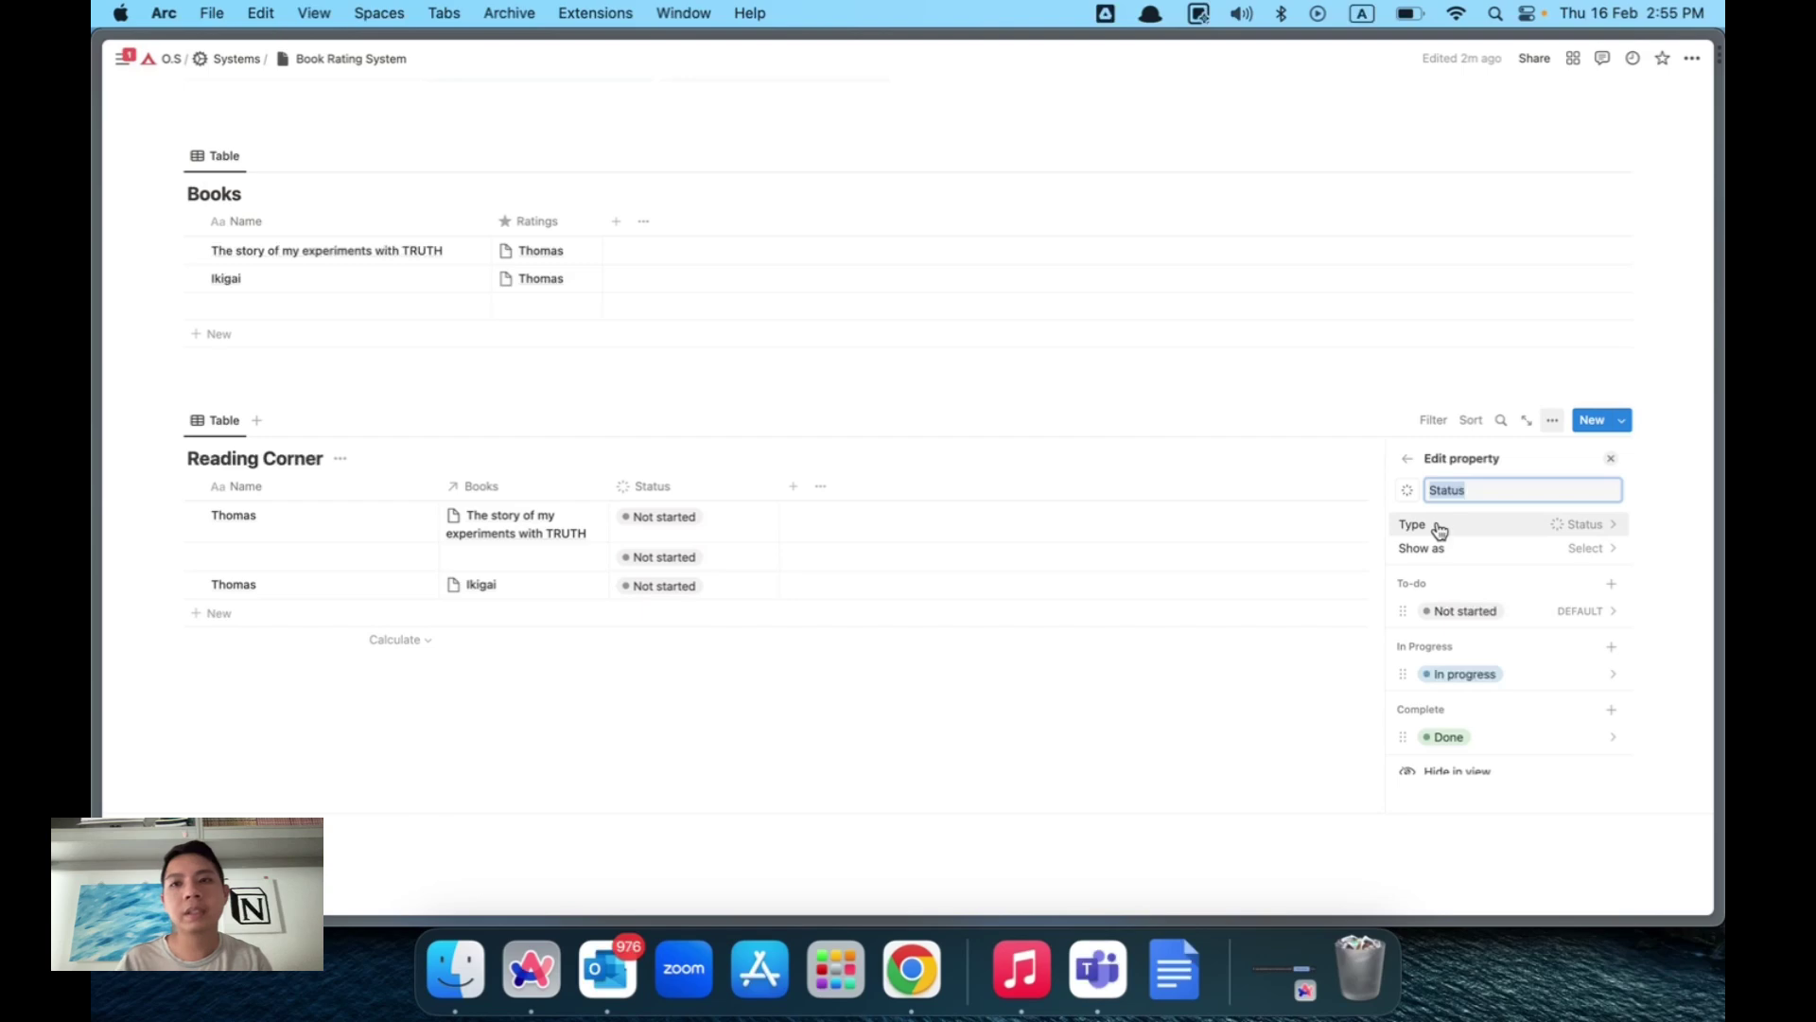
type("Rating")
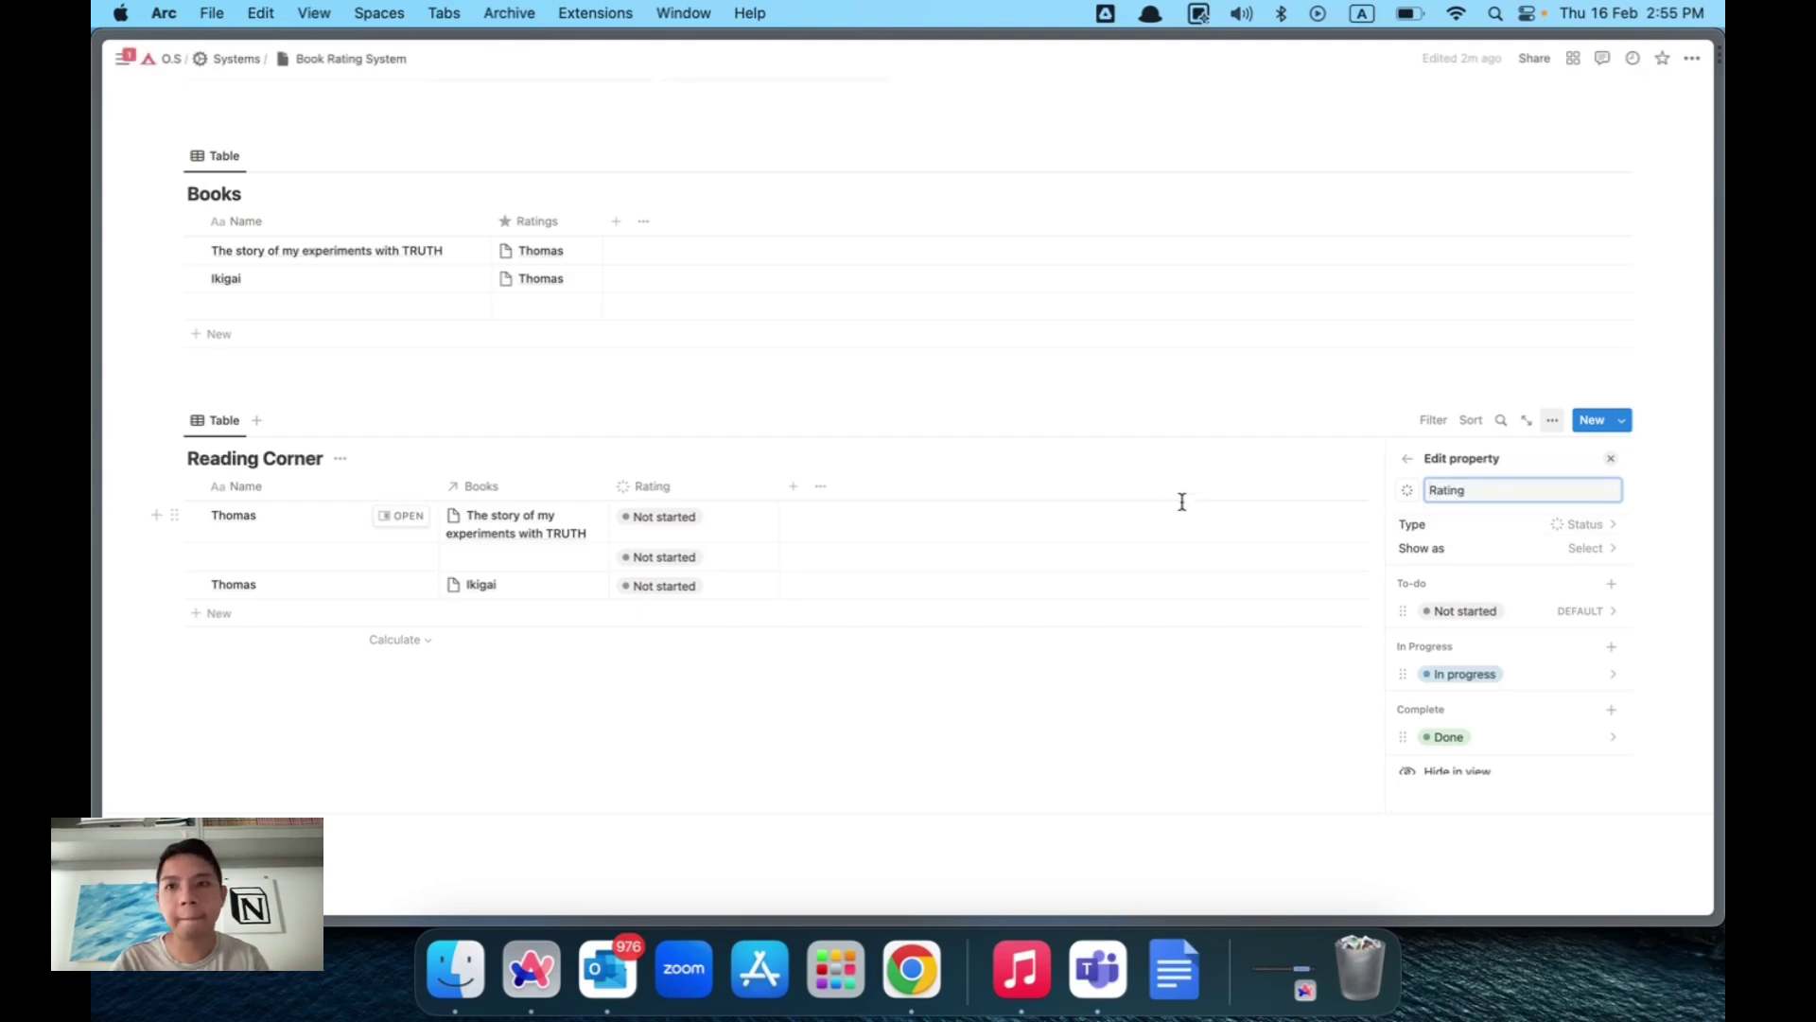
Rename the Not started option to Please Rate and remove the Done option.
left_click(1445, 611)
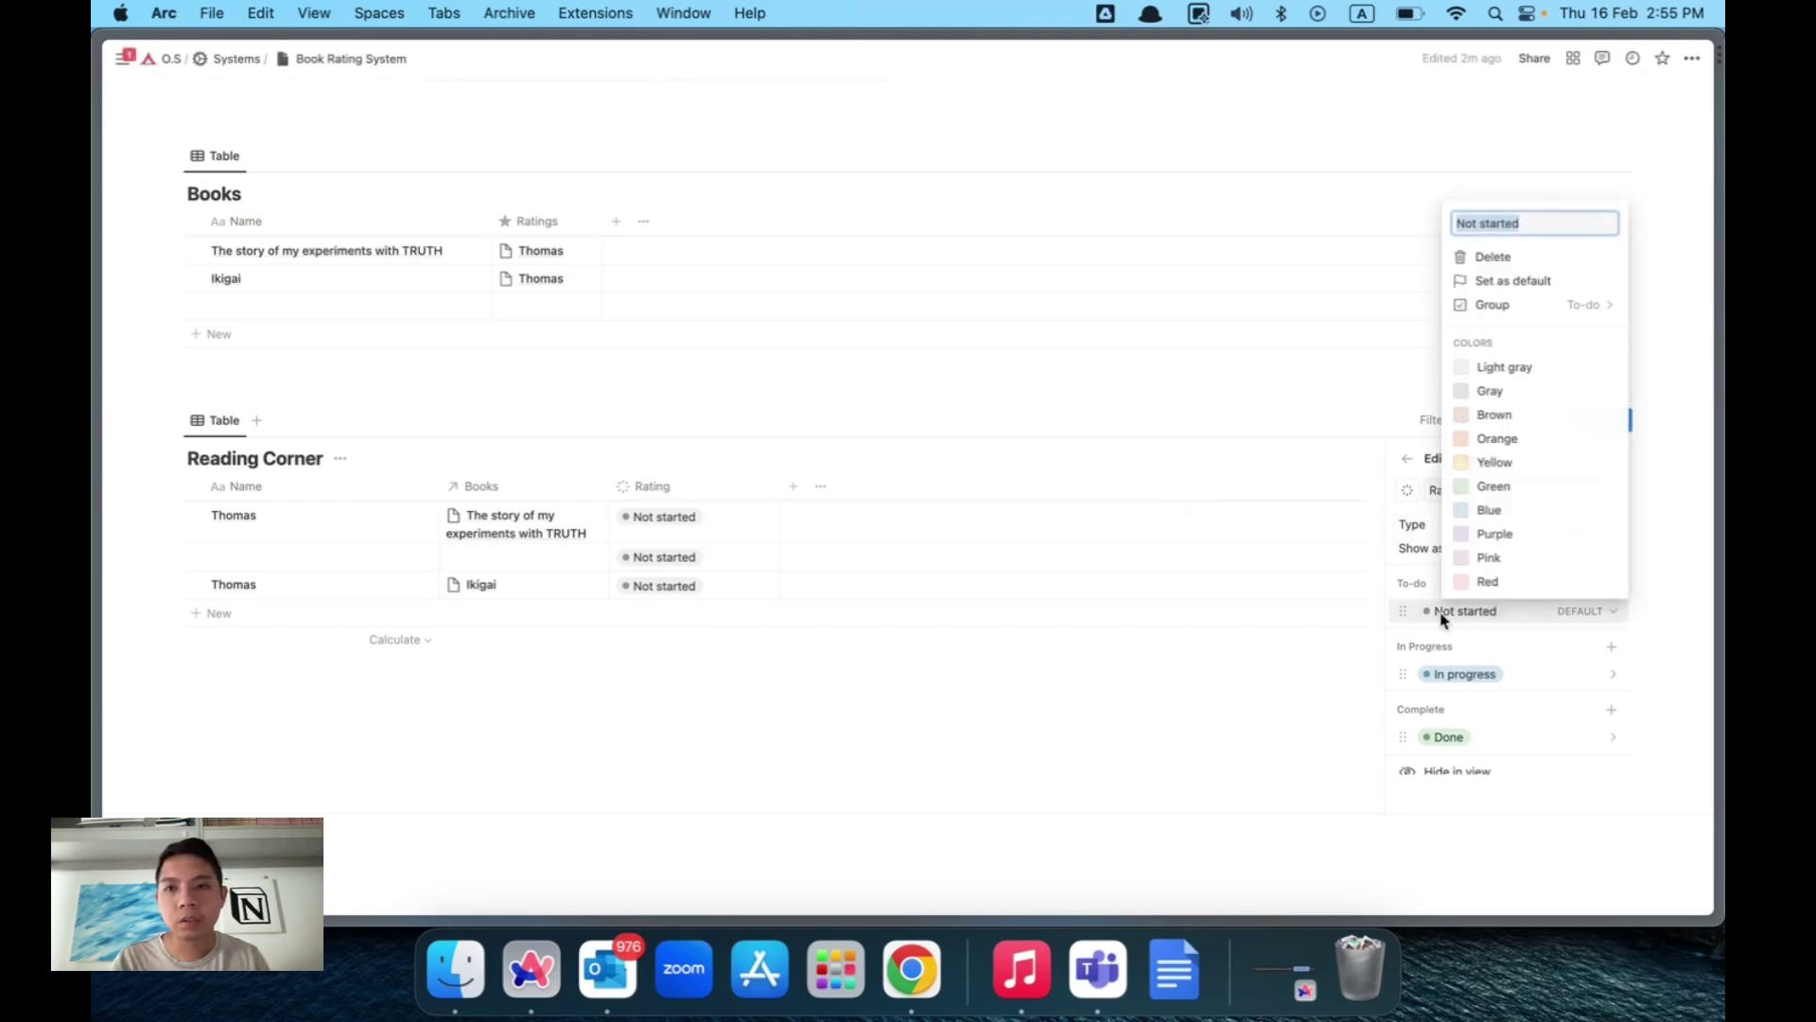
type("Please Rate")
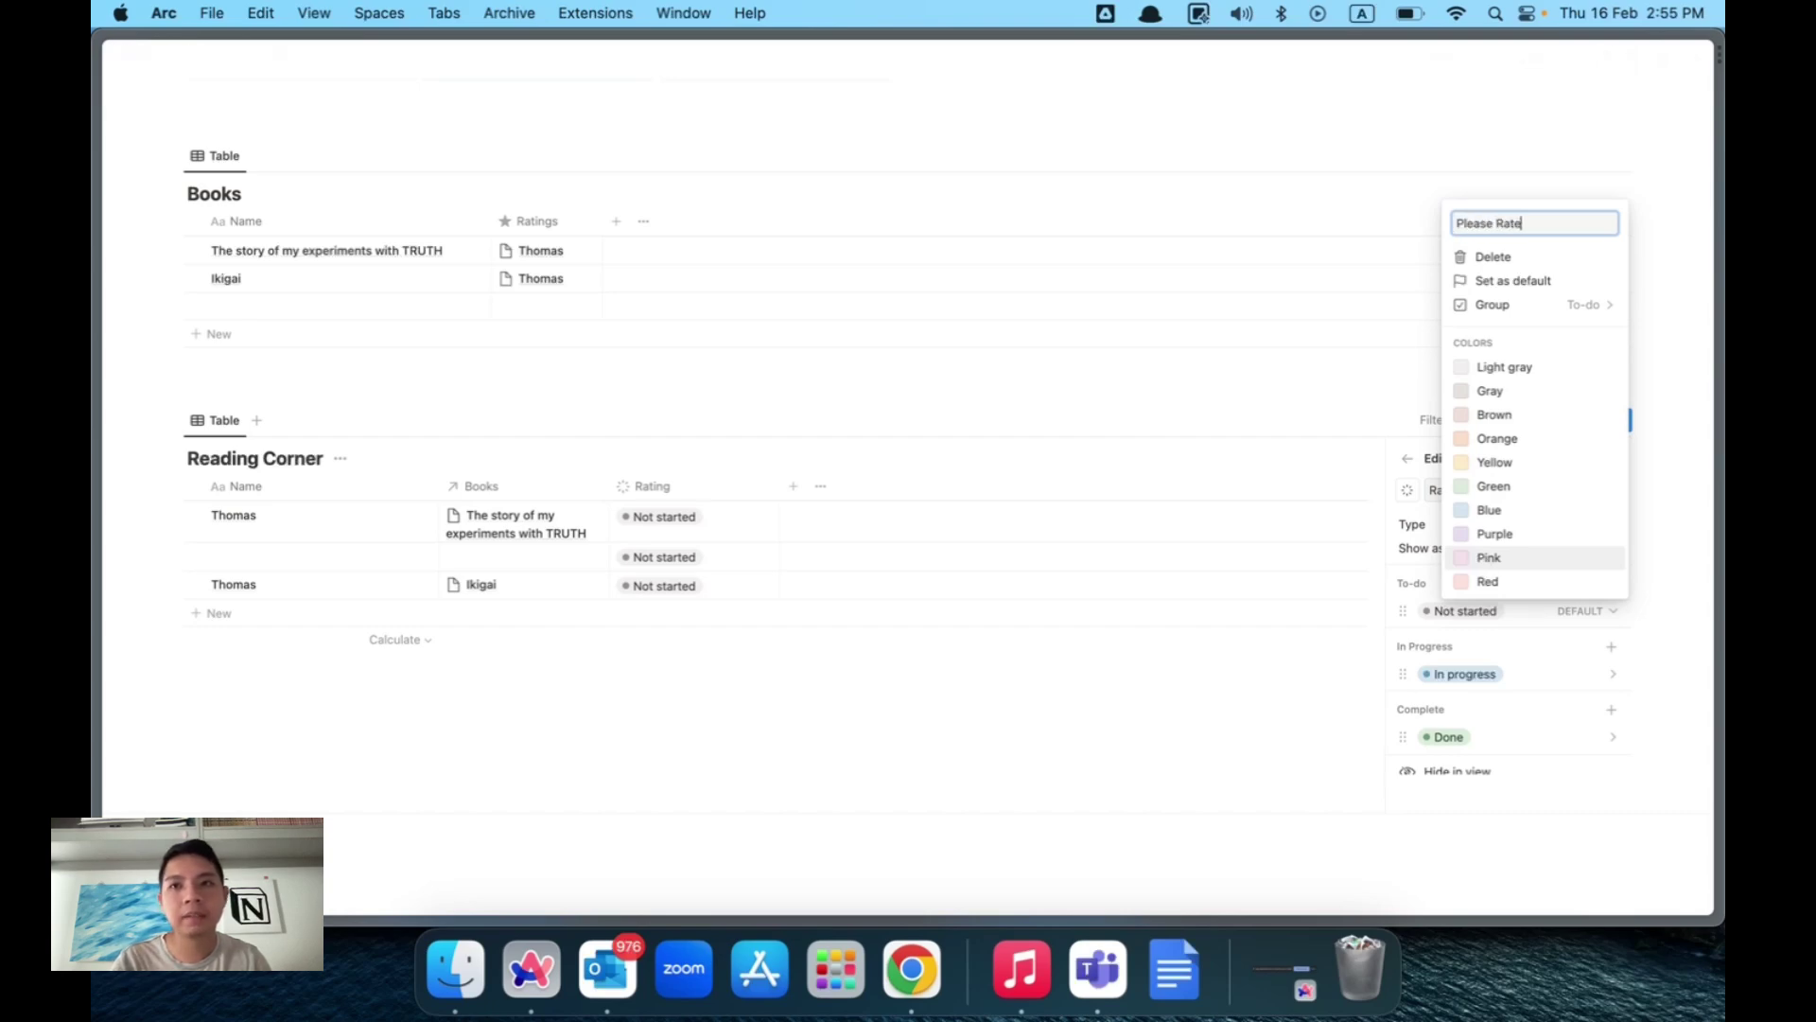
key("Return")
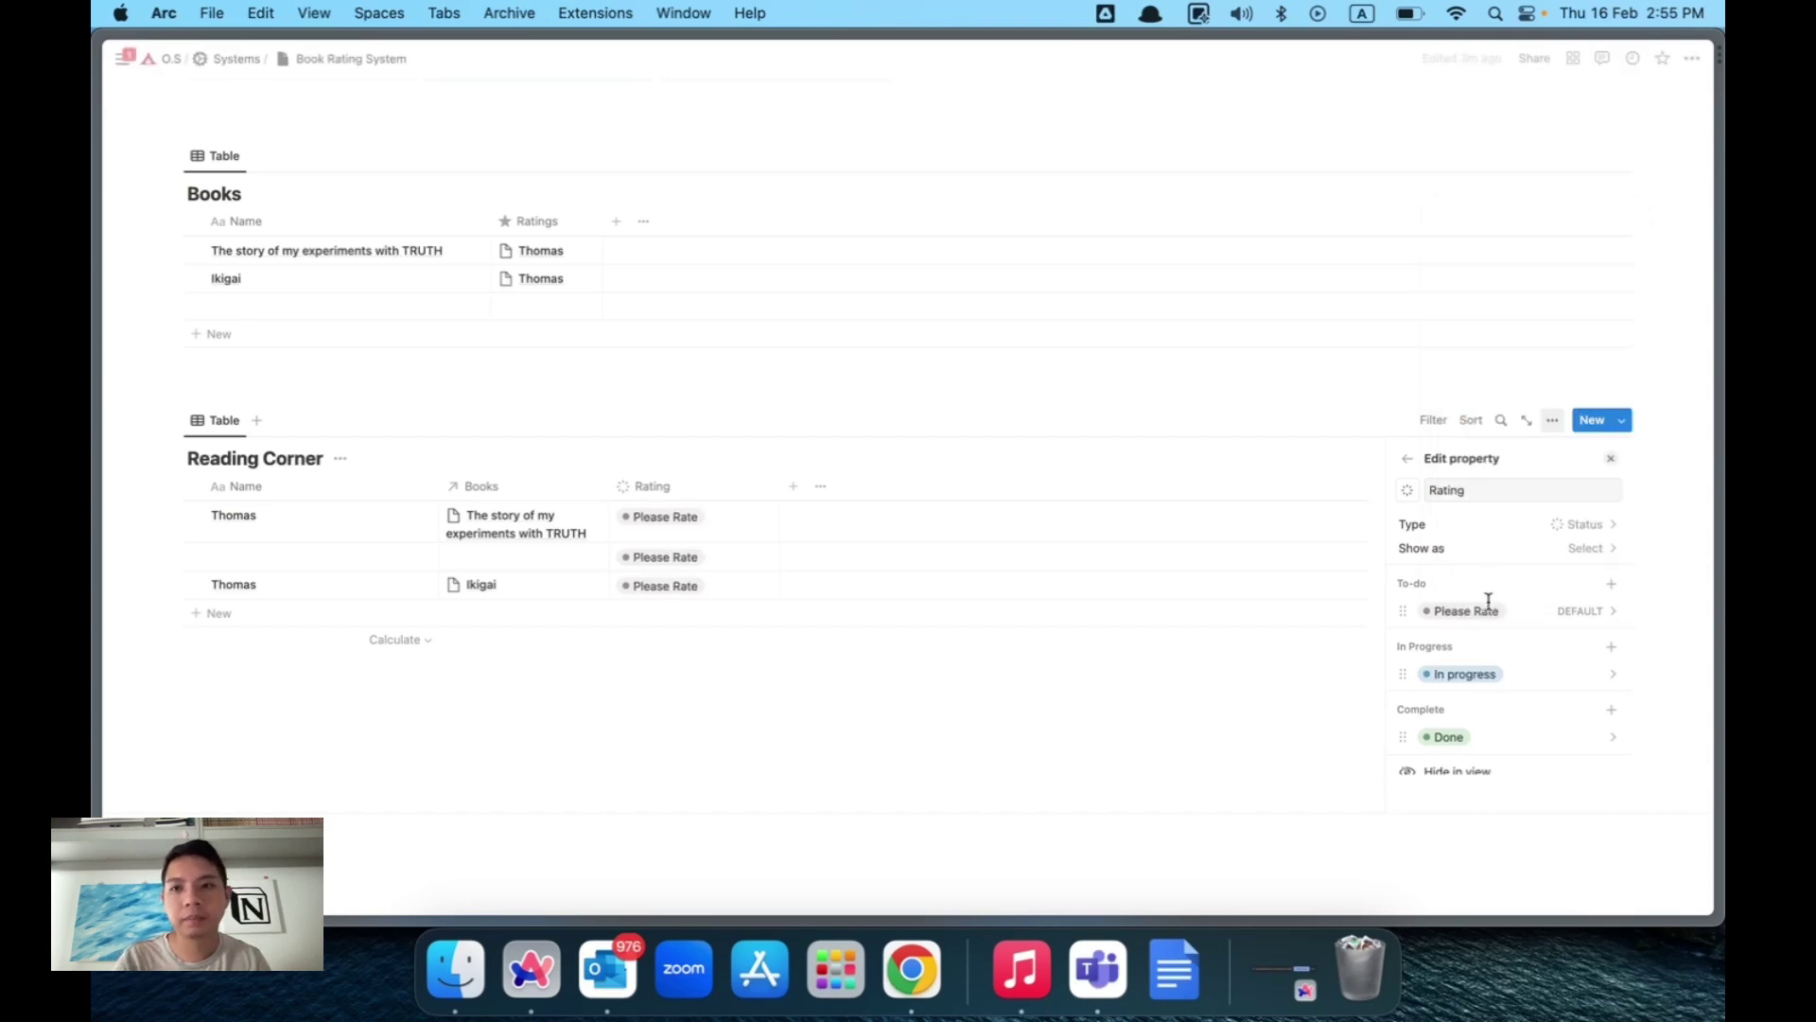
left_click(1438, 737)
left_click(1494, 383)
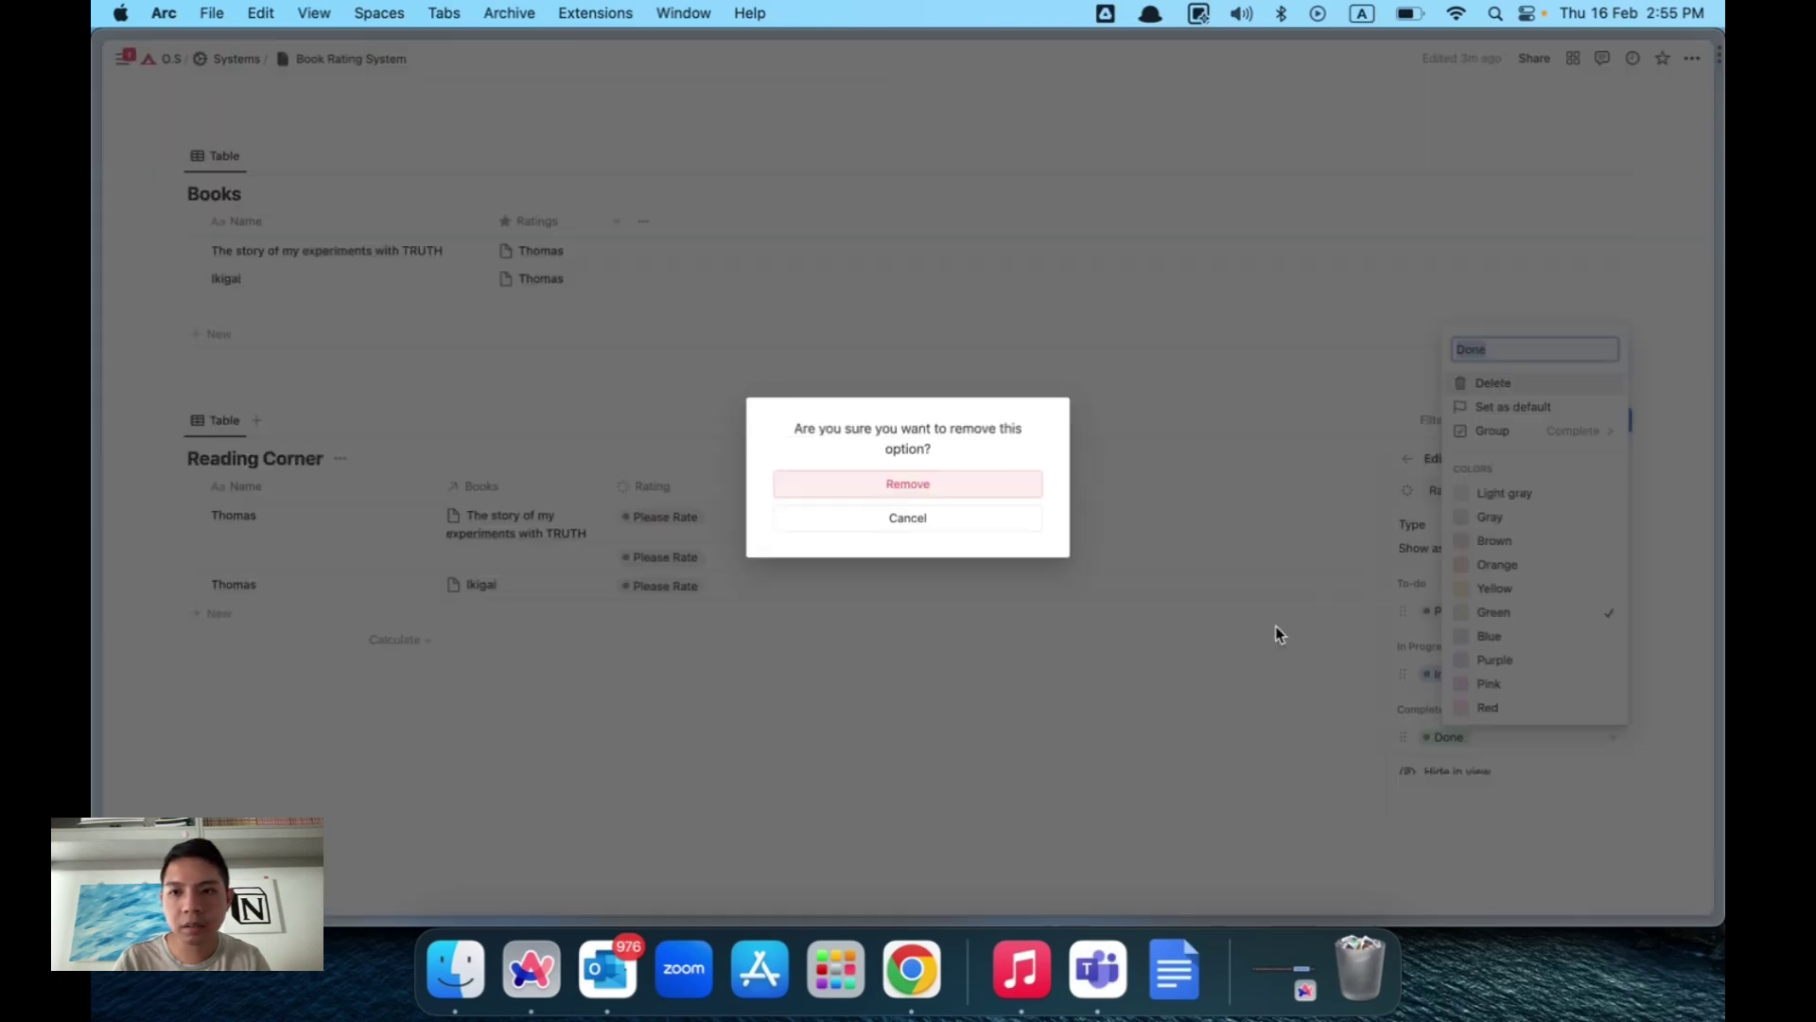
left_click(911, 485)
Create Rating options 1 through 5 under In Progress and order them 1-5.
left_click(1457, 674)
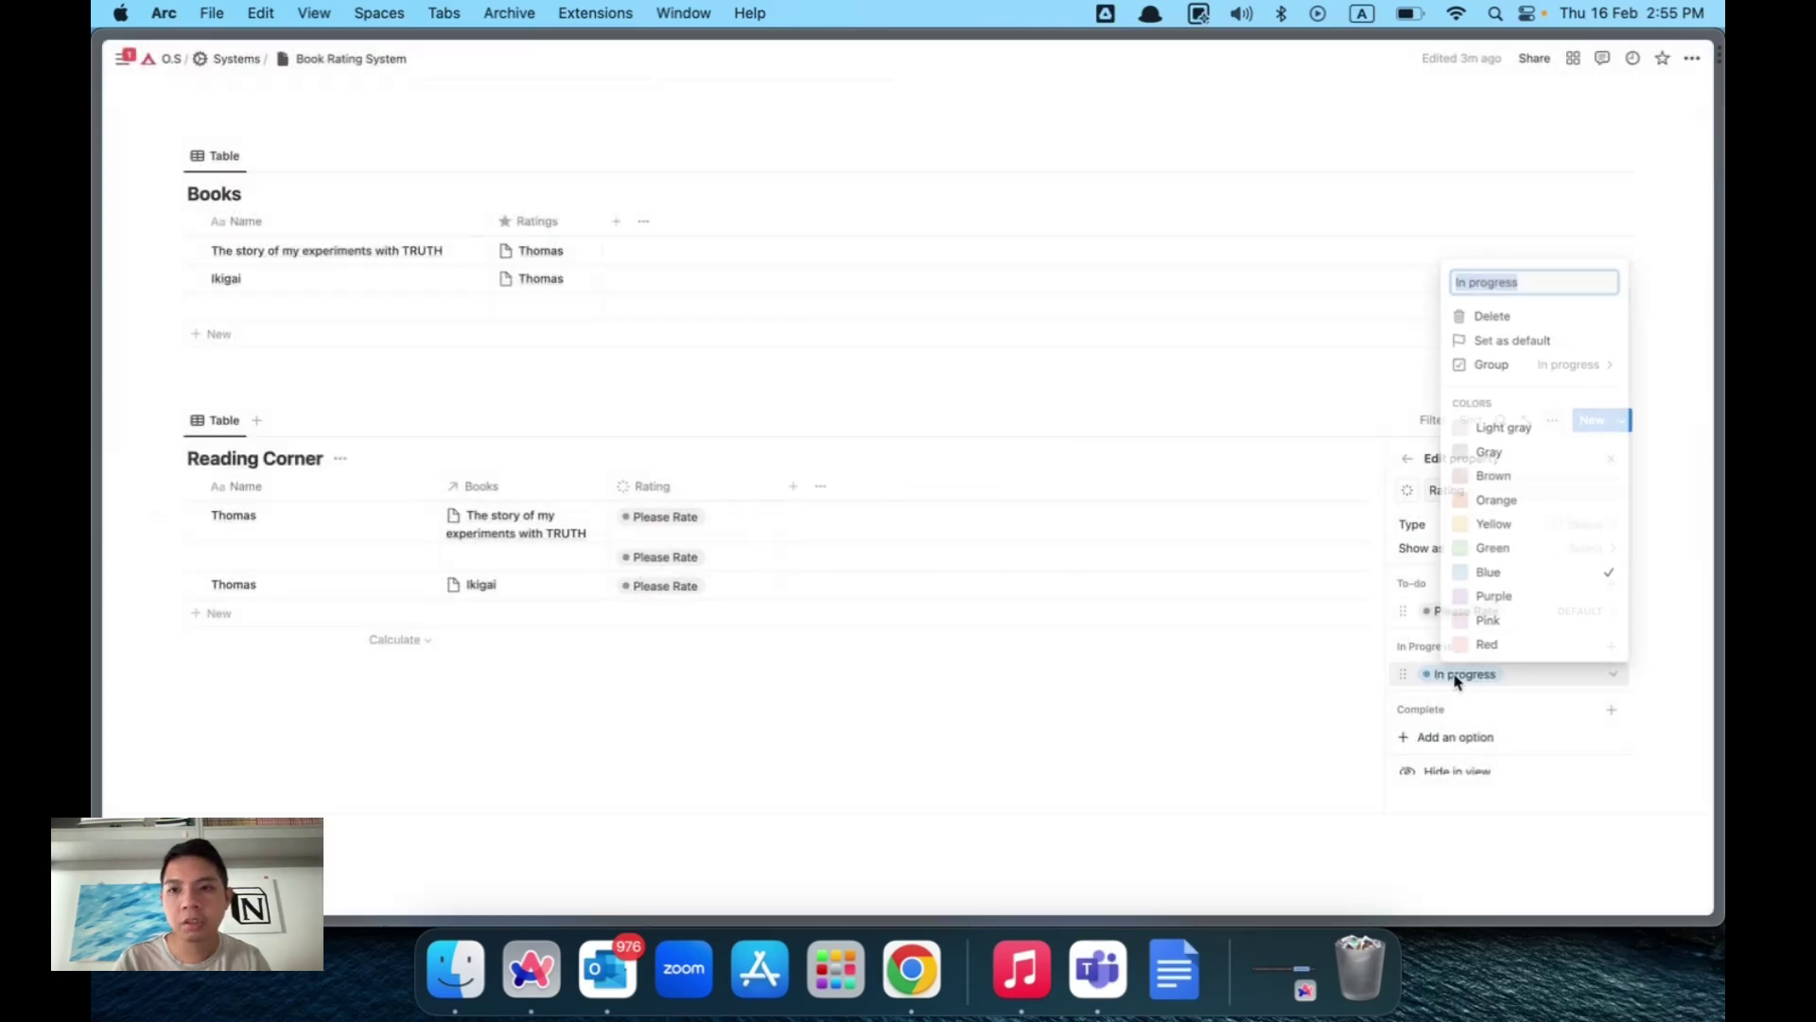
type("1")
key("Return")
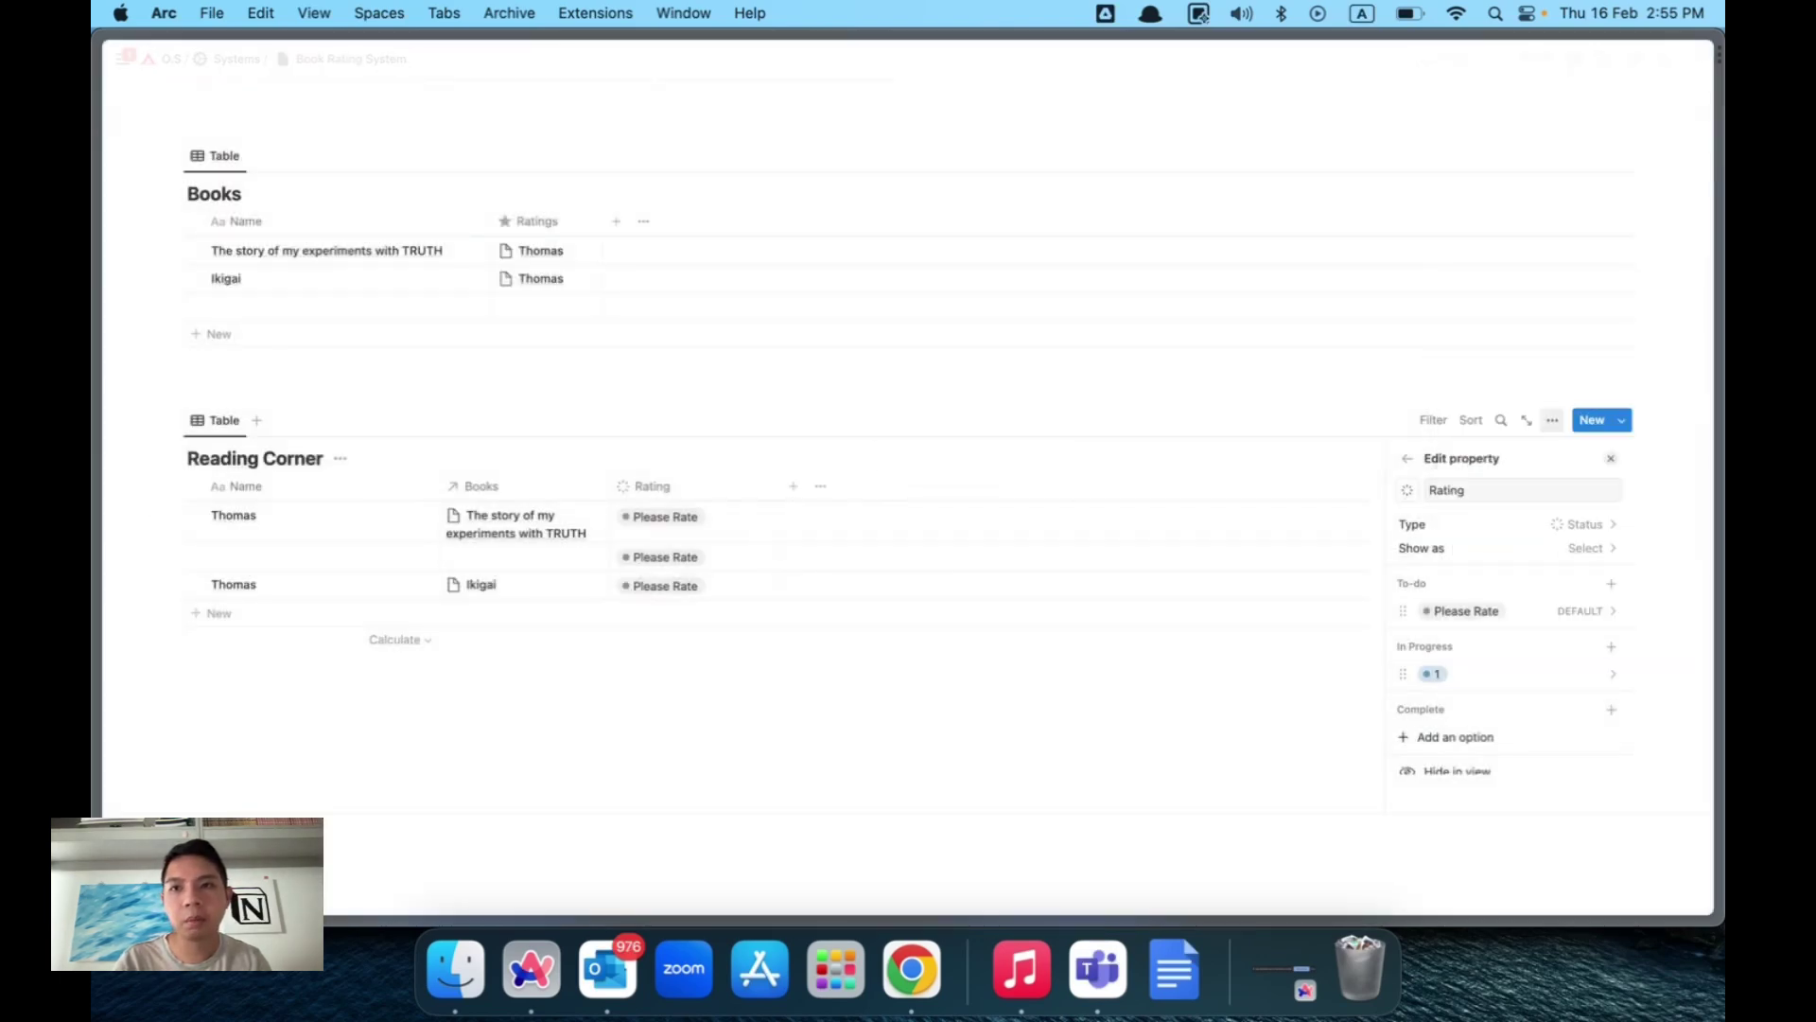
left_click(1609, 646)
type("2")
key("Return")
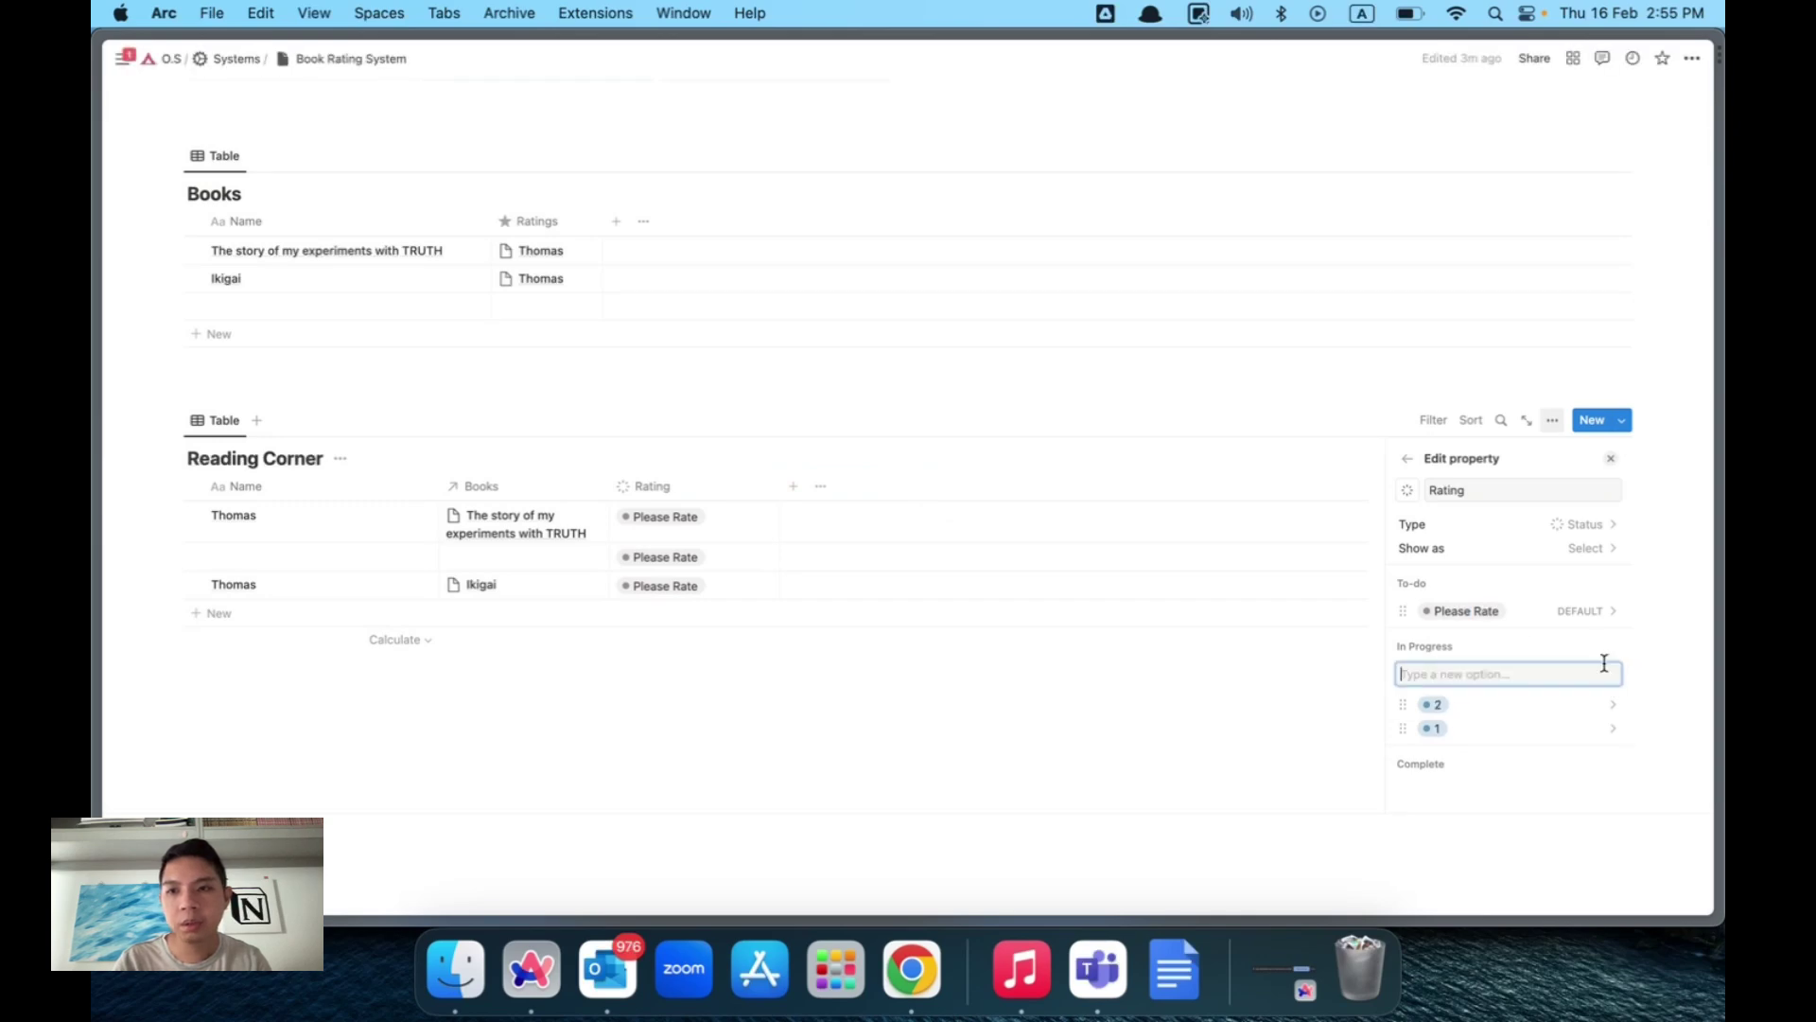
type("3")
key("Return")
type("4")
key("Return")
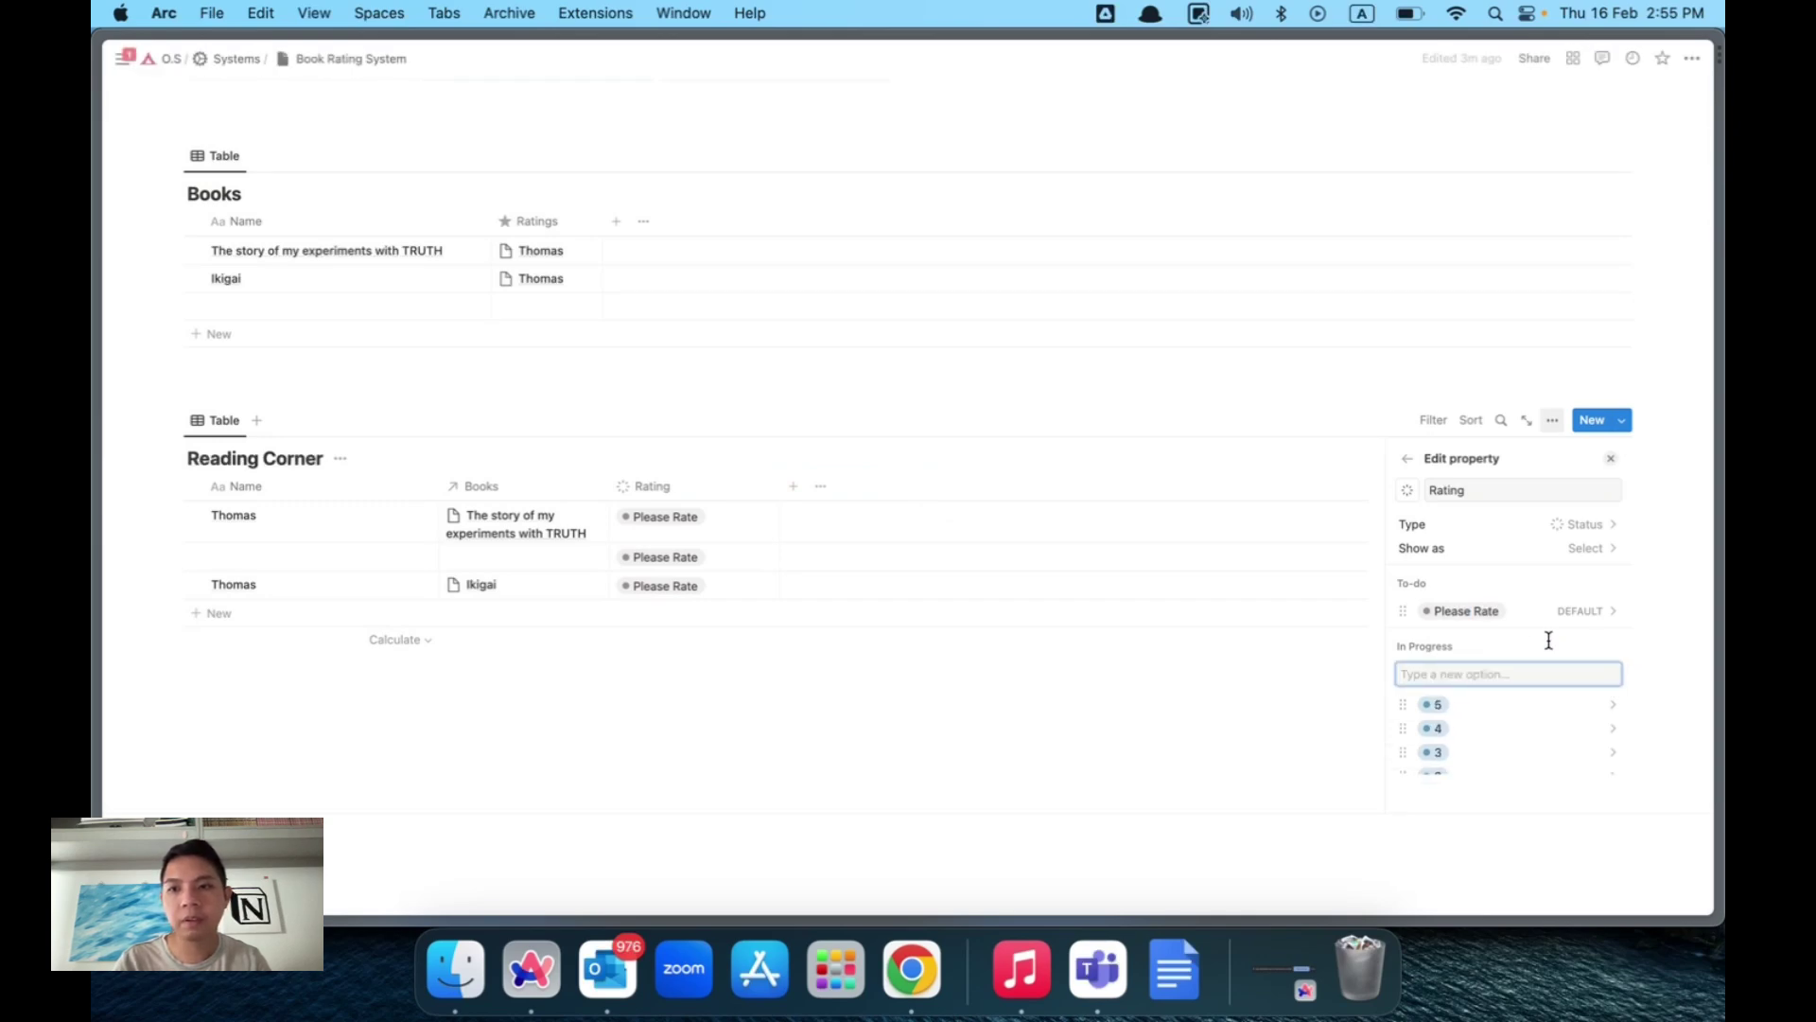
type("5")
key("Return")
scroll(1549, 641, "down", 2)
left_click_drag(1416, 698, 1419, 620)
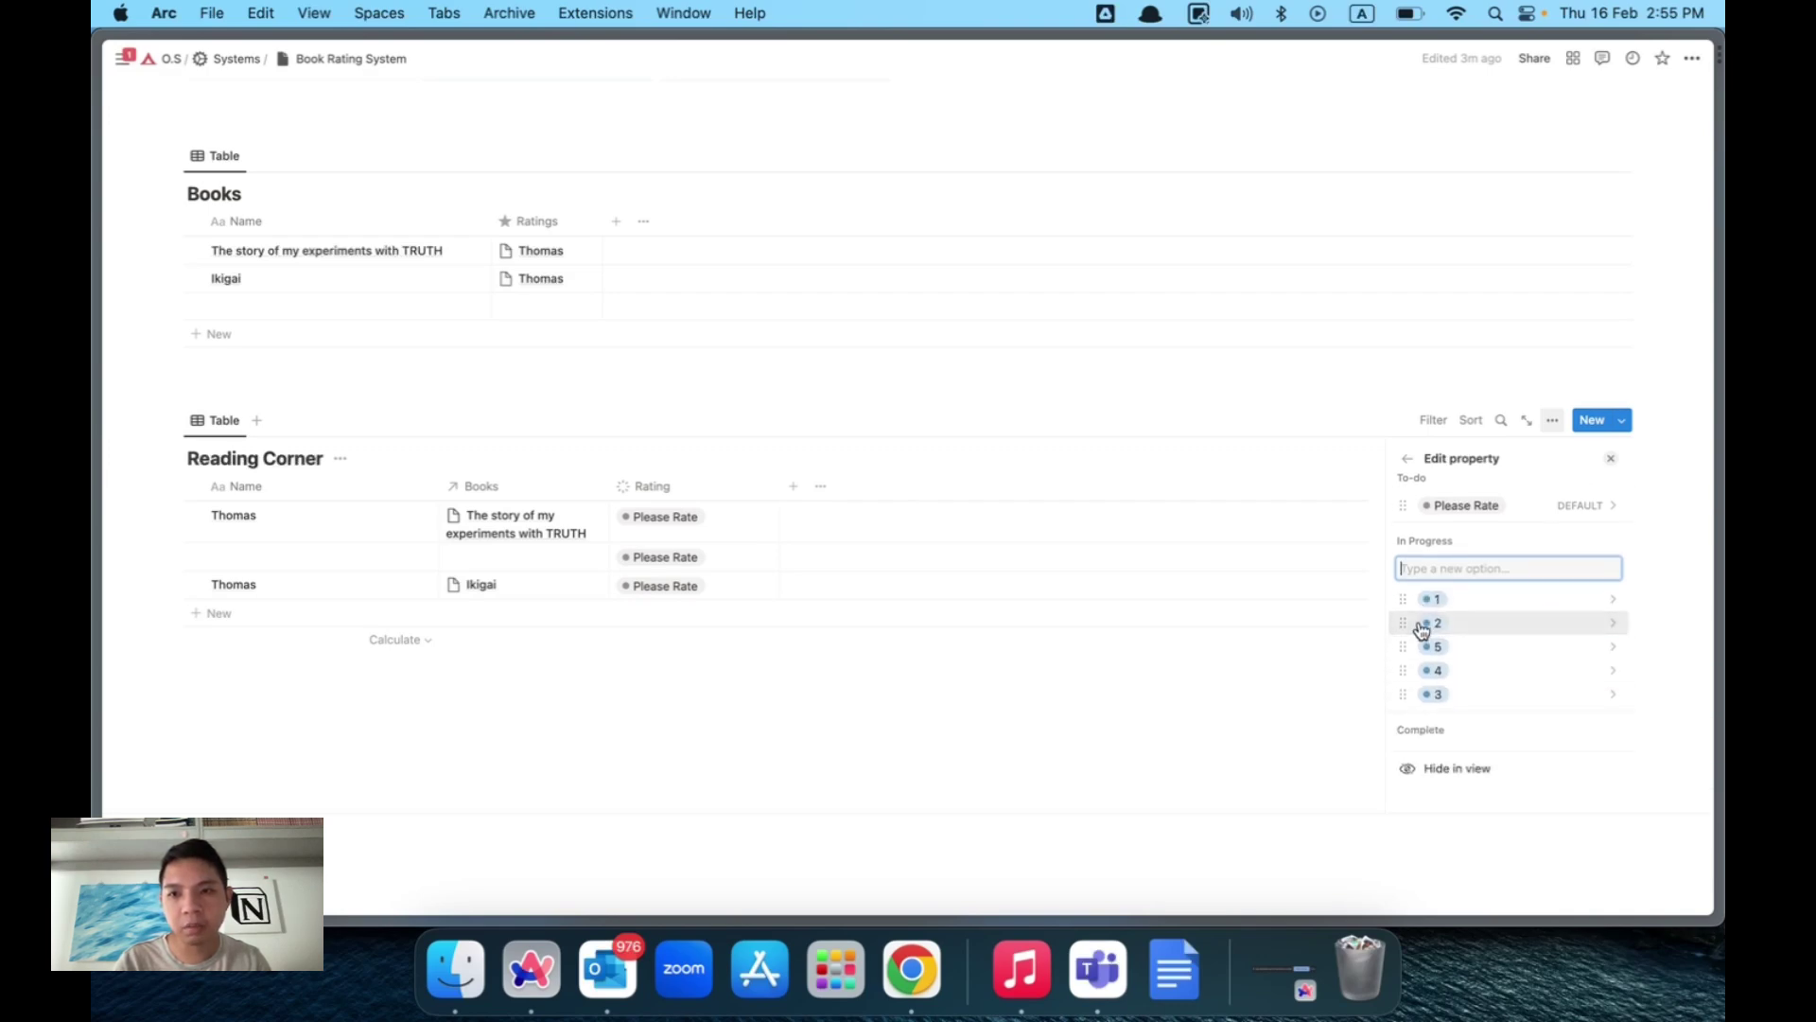
left_click_drag(1419, 696, 1419, 660)
Colour the Please Rate option blue and close the Rating property settings.
left_click(1468, 505)
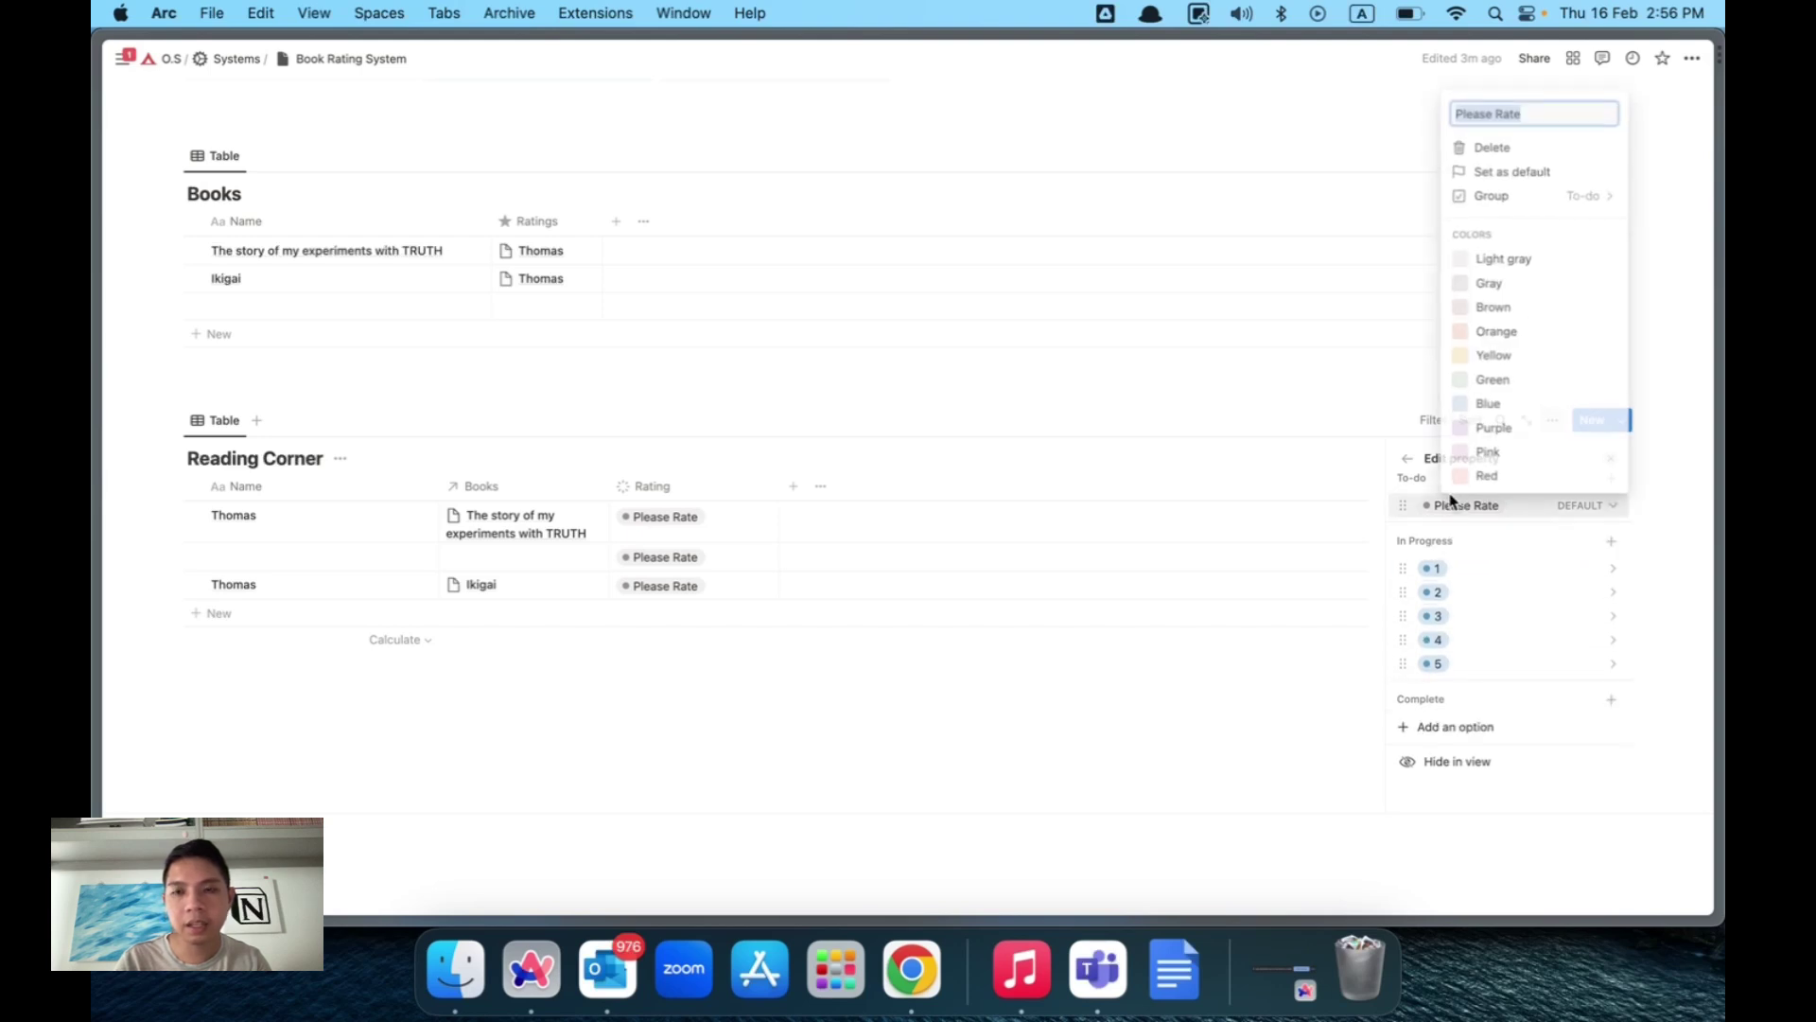
left_click(1487, 404)
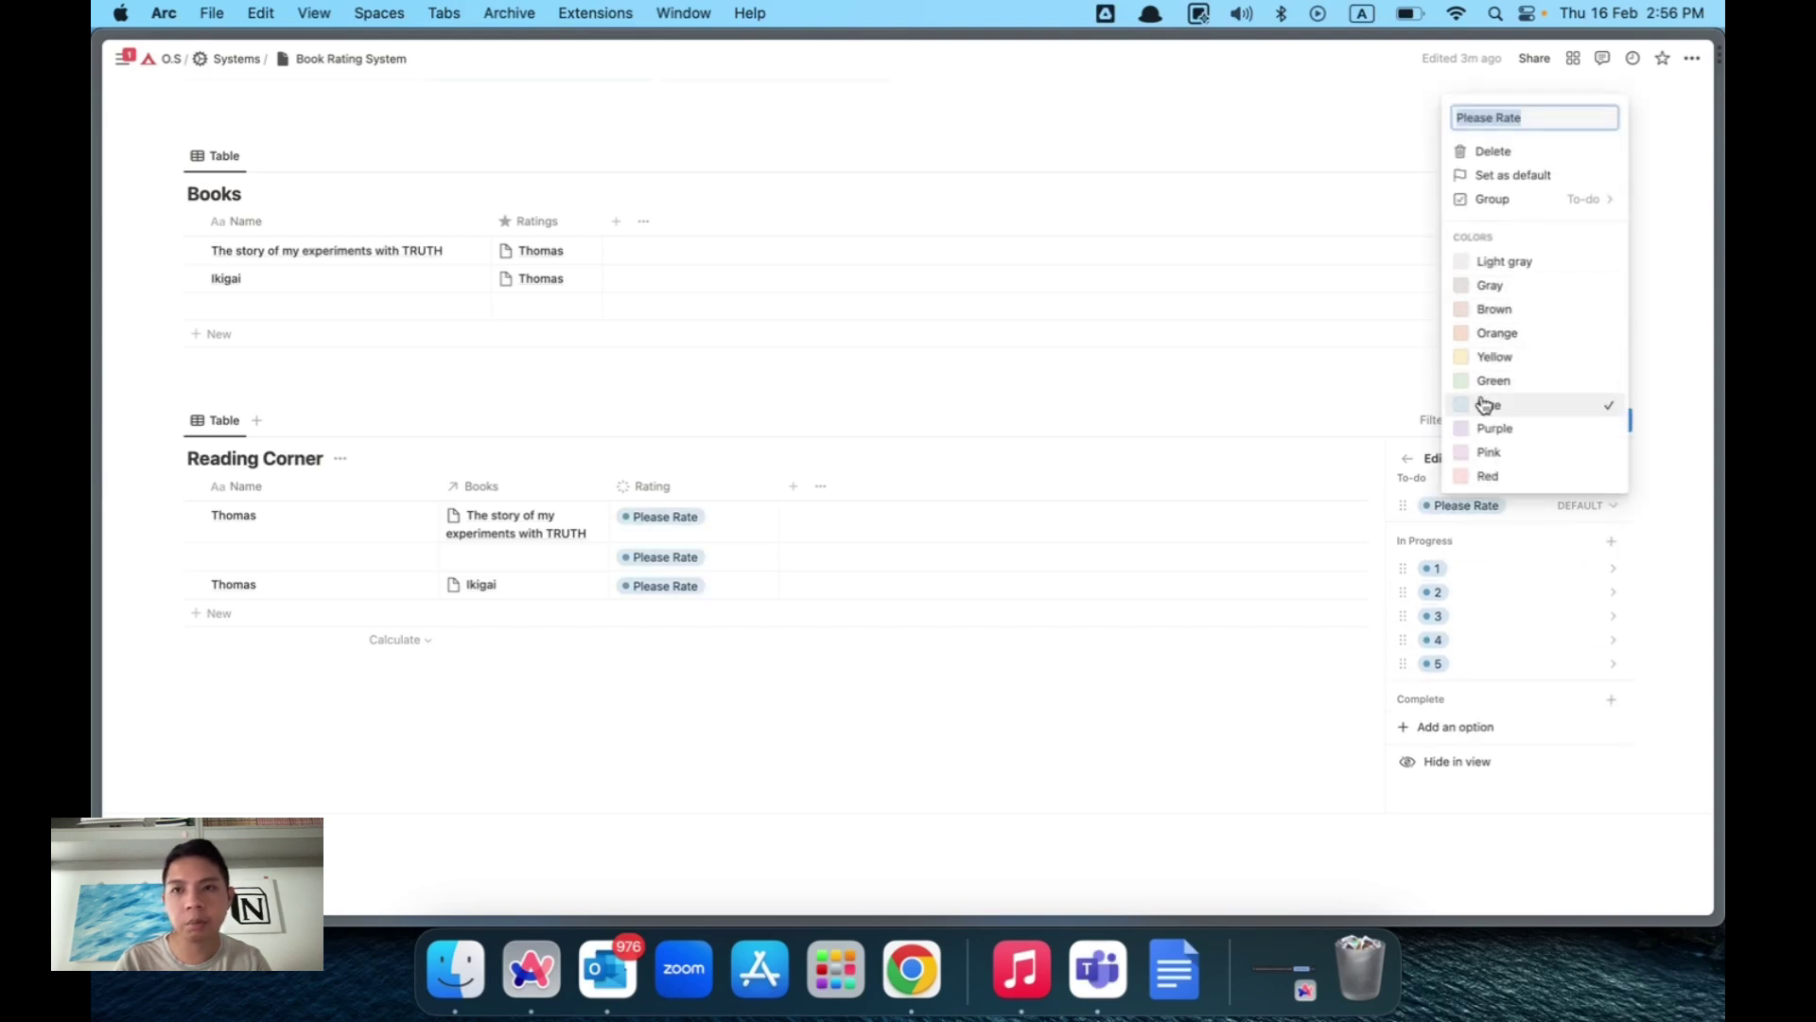
left_click(1382, 575)
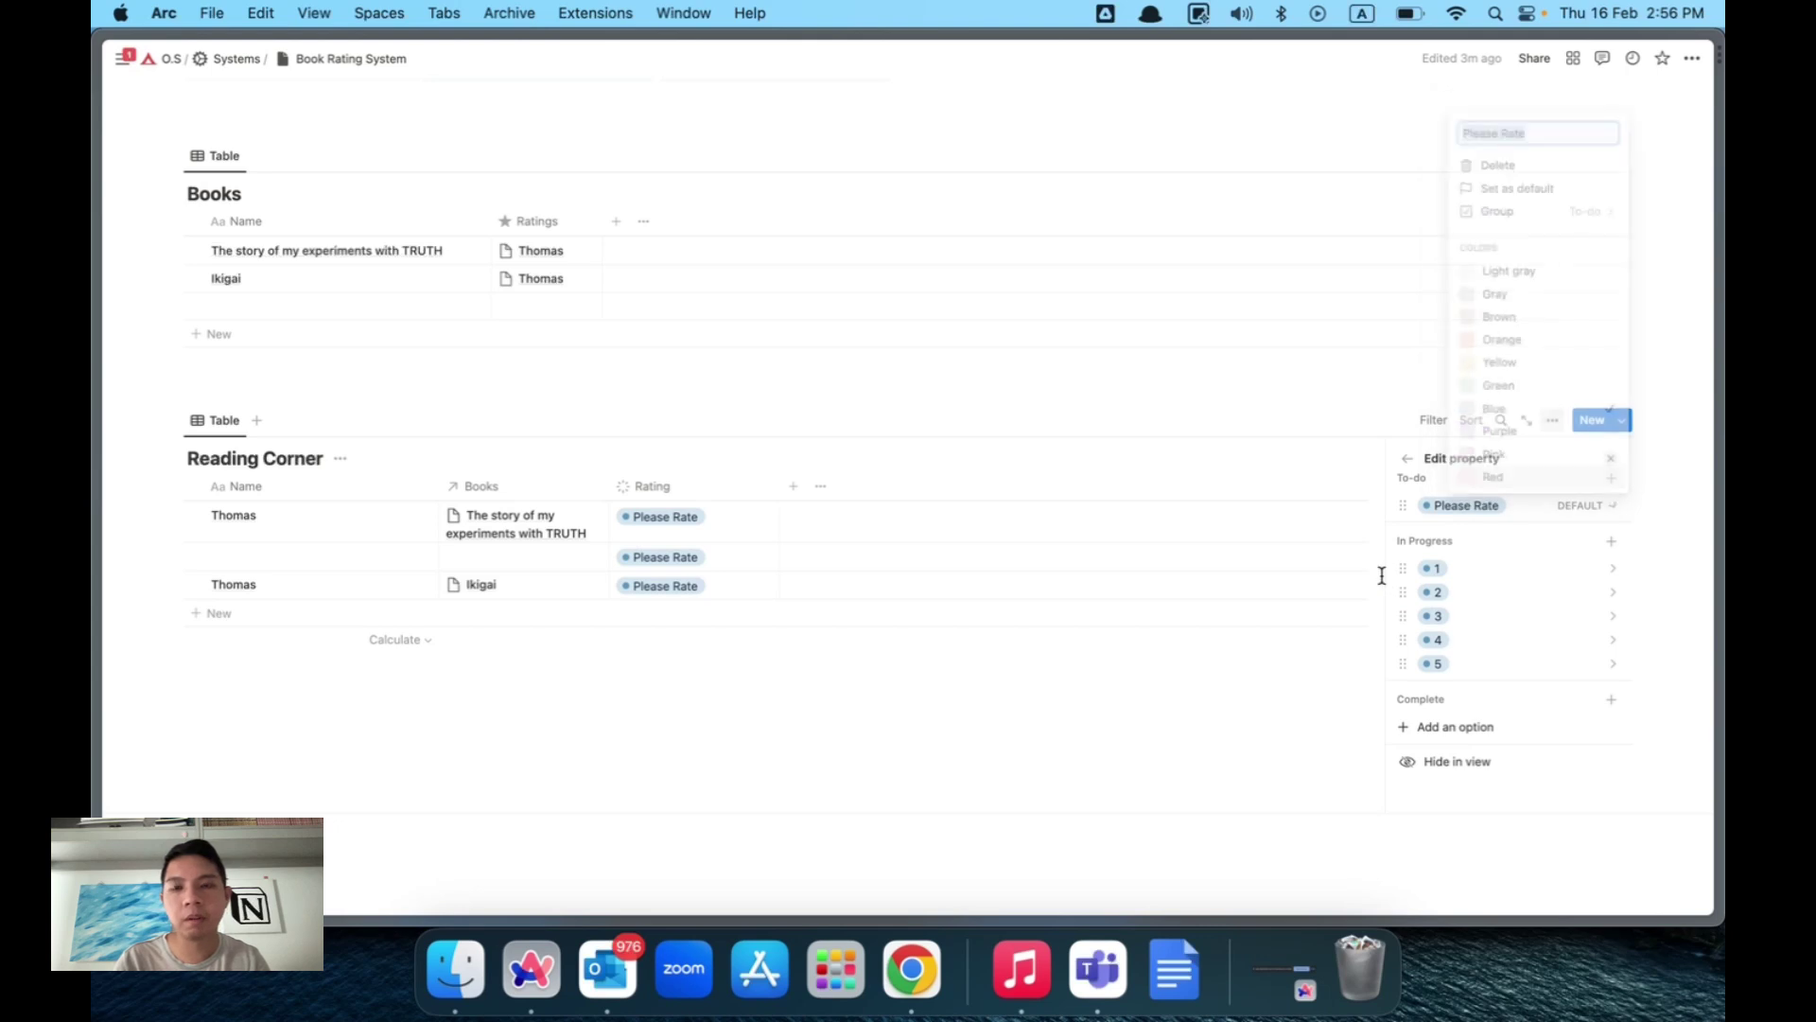
left_click(1454, 514)
left_click(1454, 514)
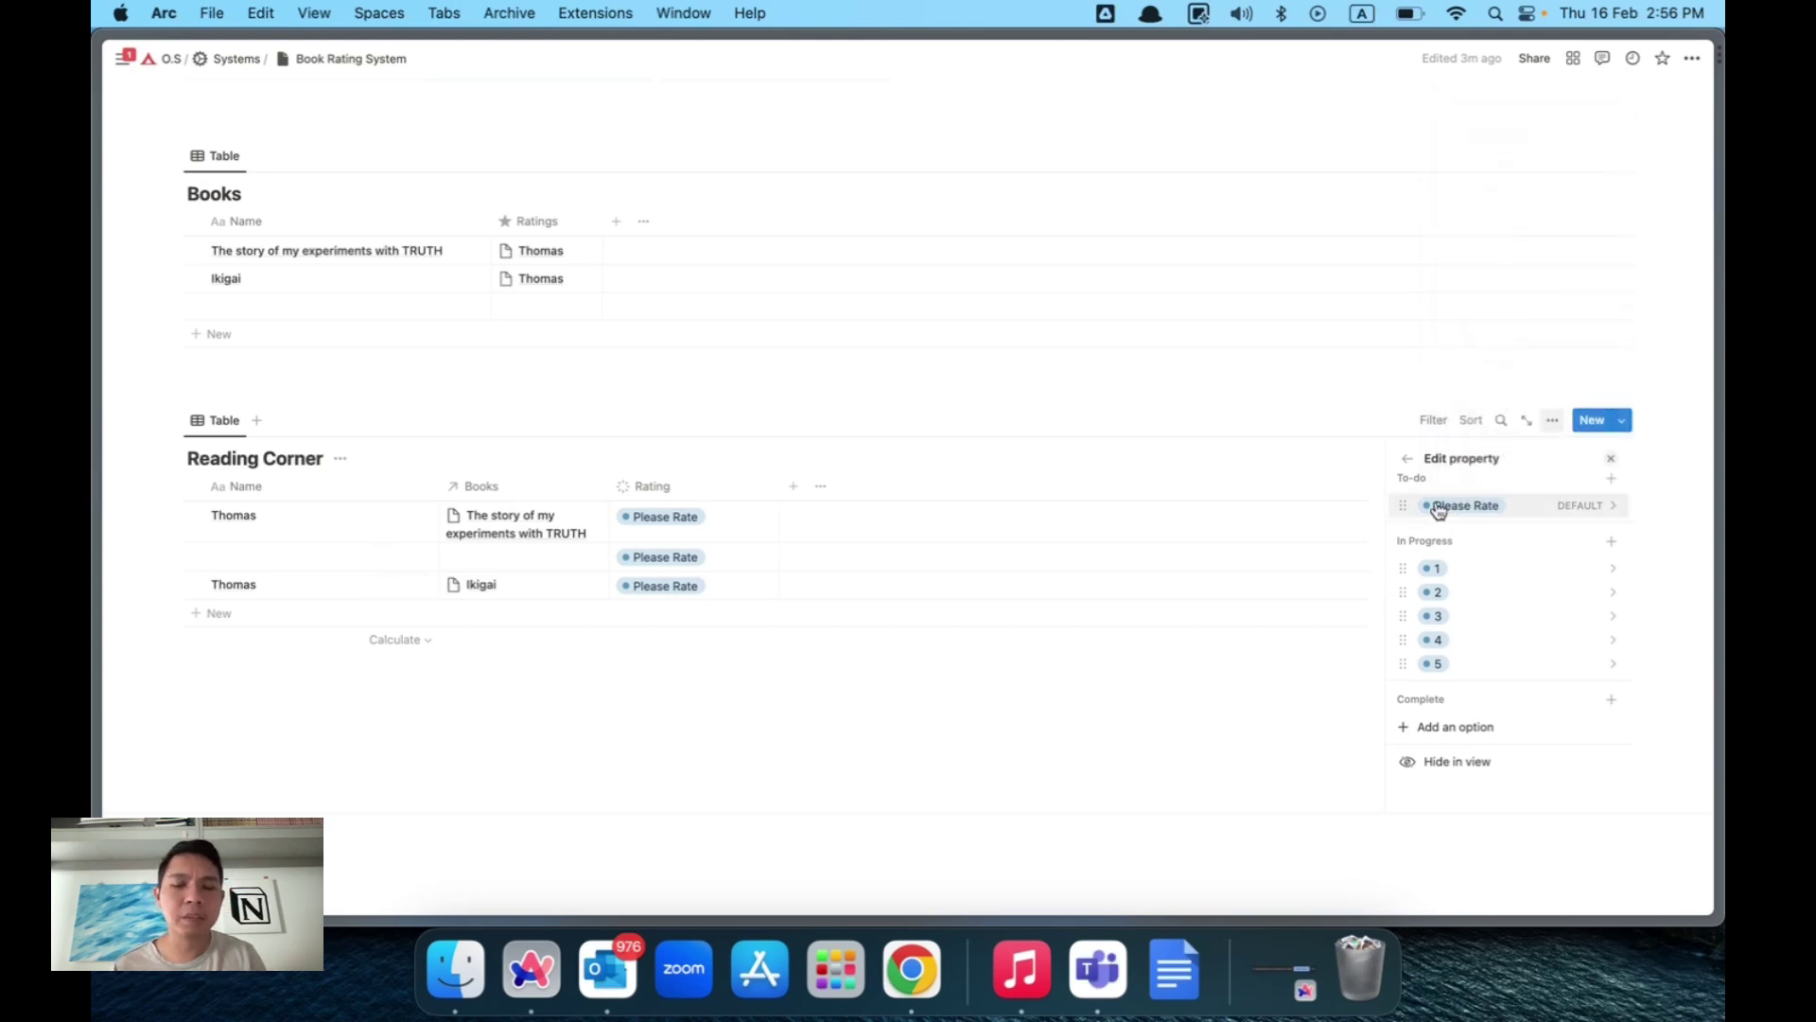
left_click(814, 494)
Add a Select property and fill its three rows with 1, 2 and 4.
left_click(793, 490)
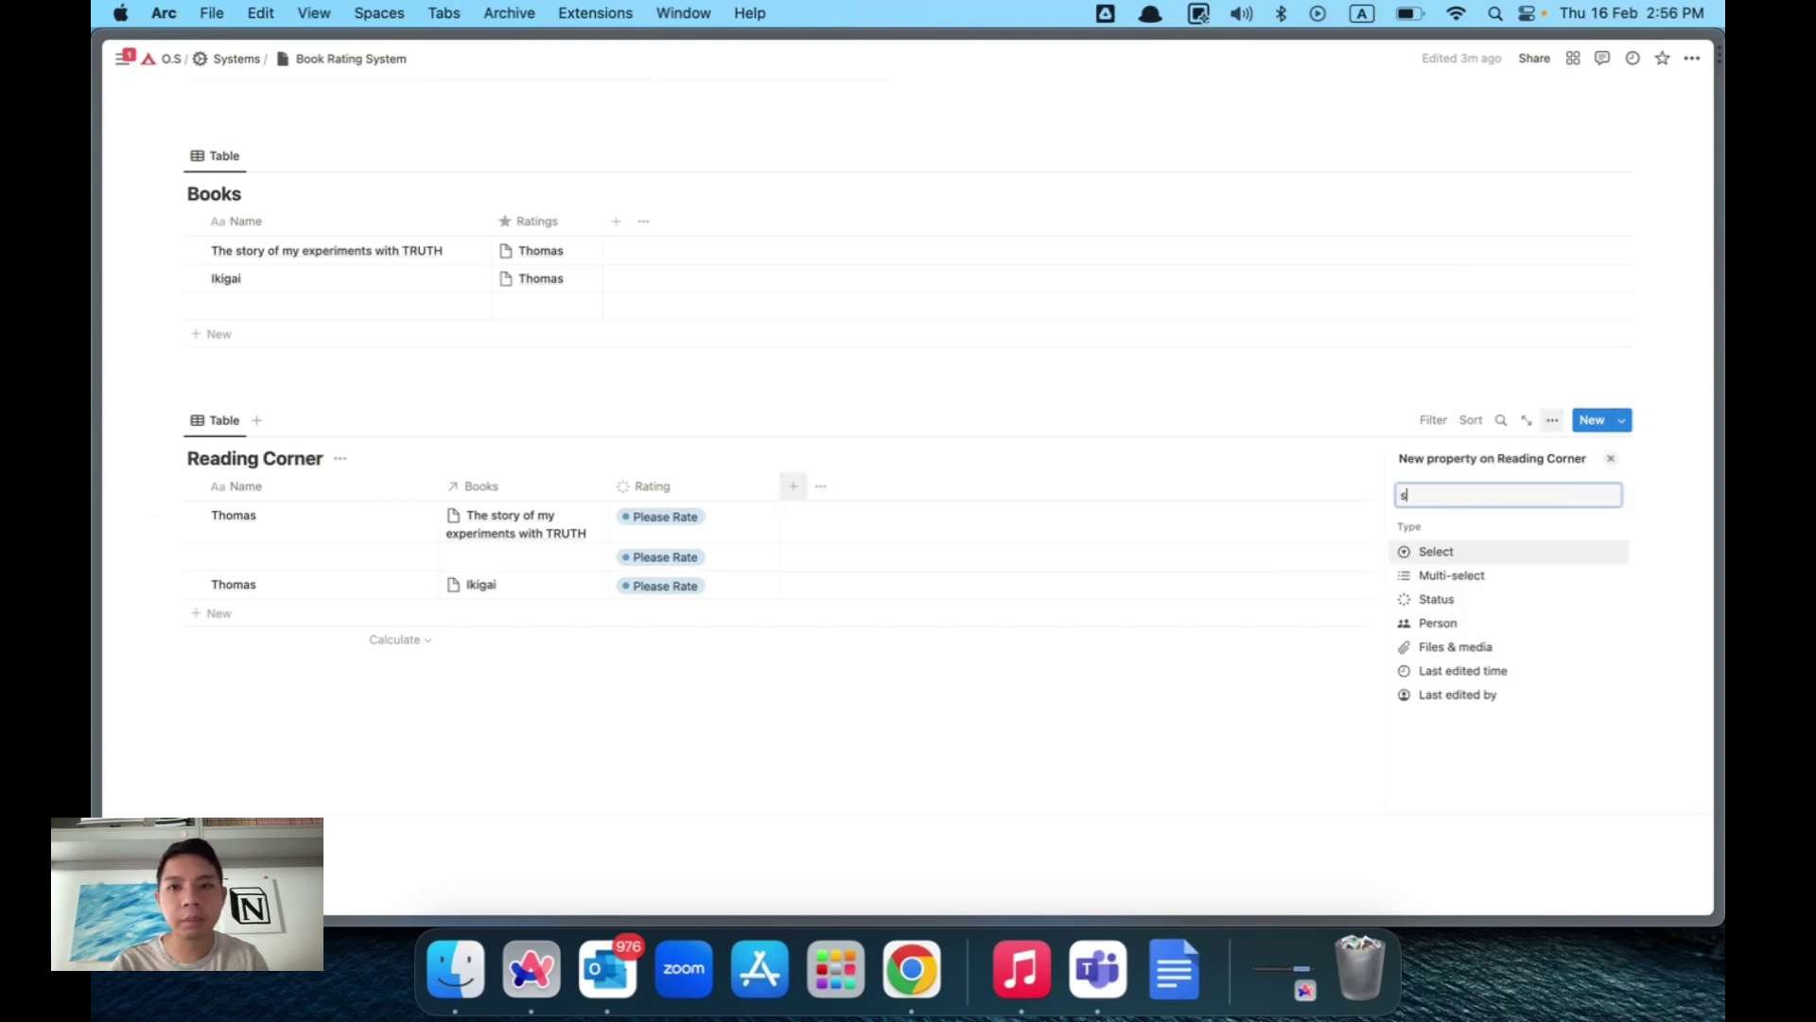
type("select")
key("Return")
left_click(854, 520)
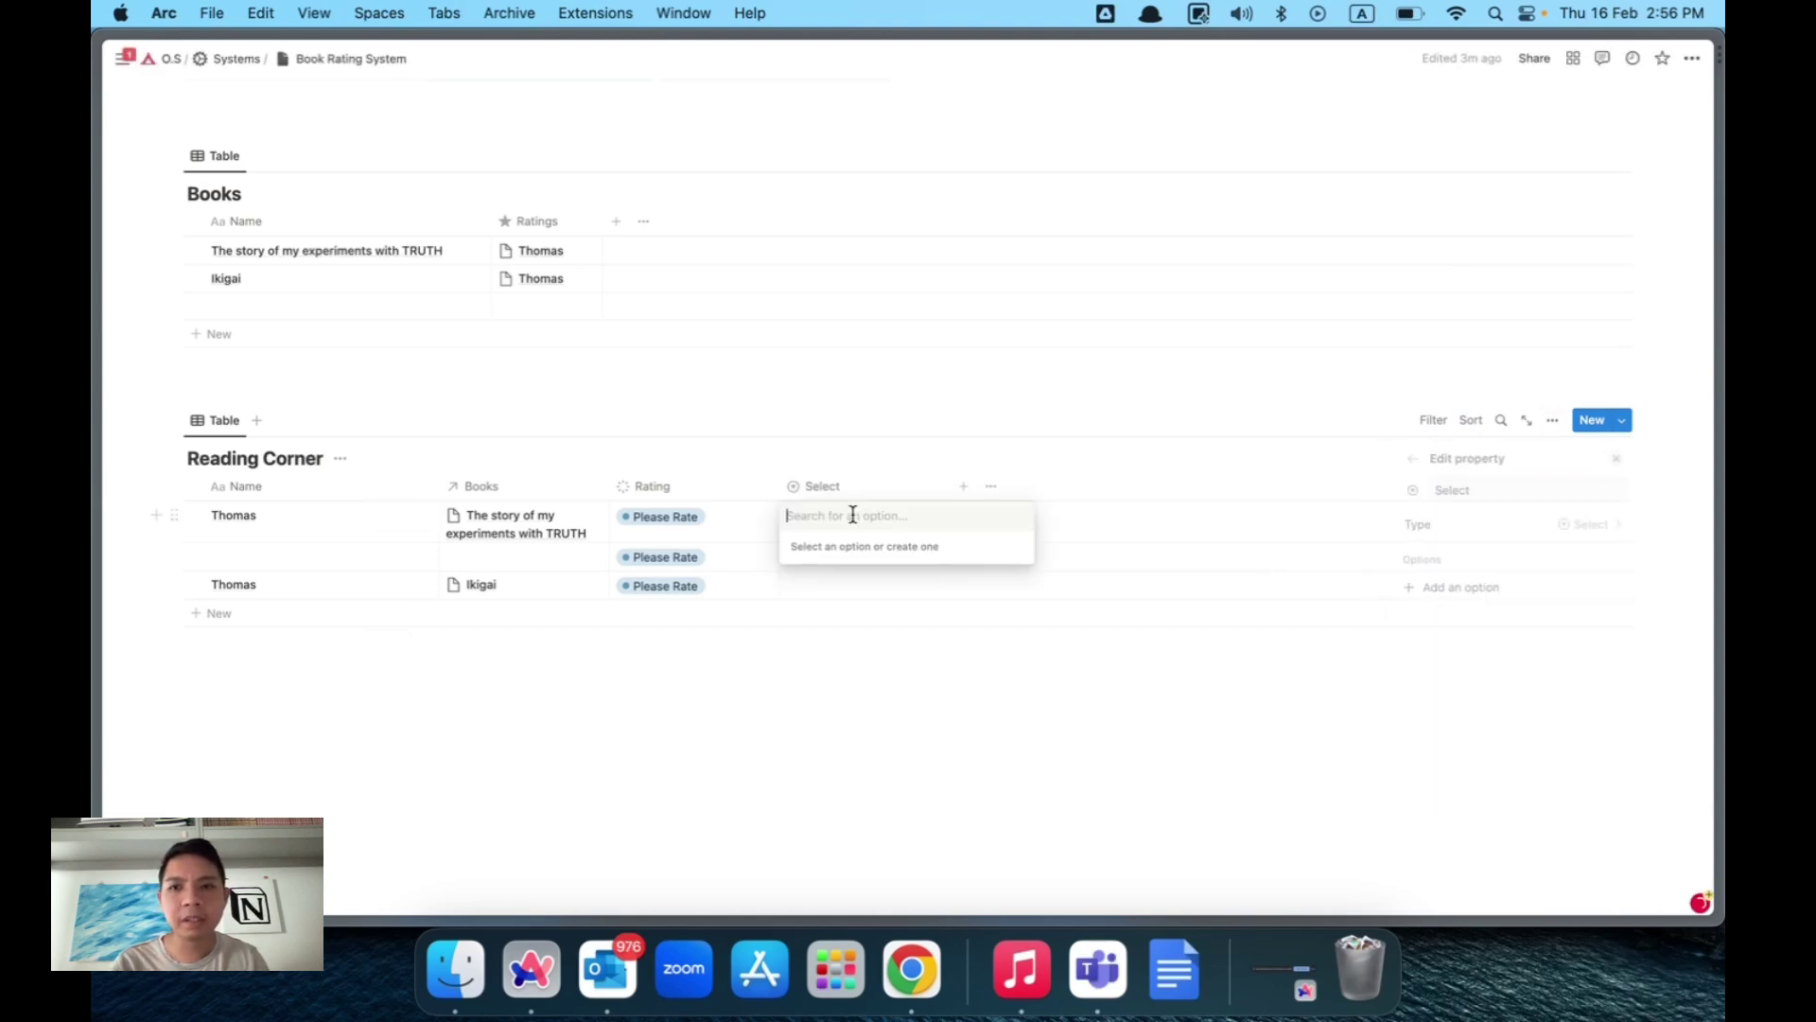
type("1")
key("Return")
type("2")
key("Return")
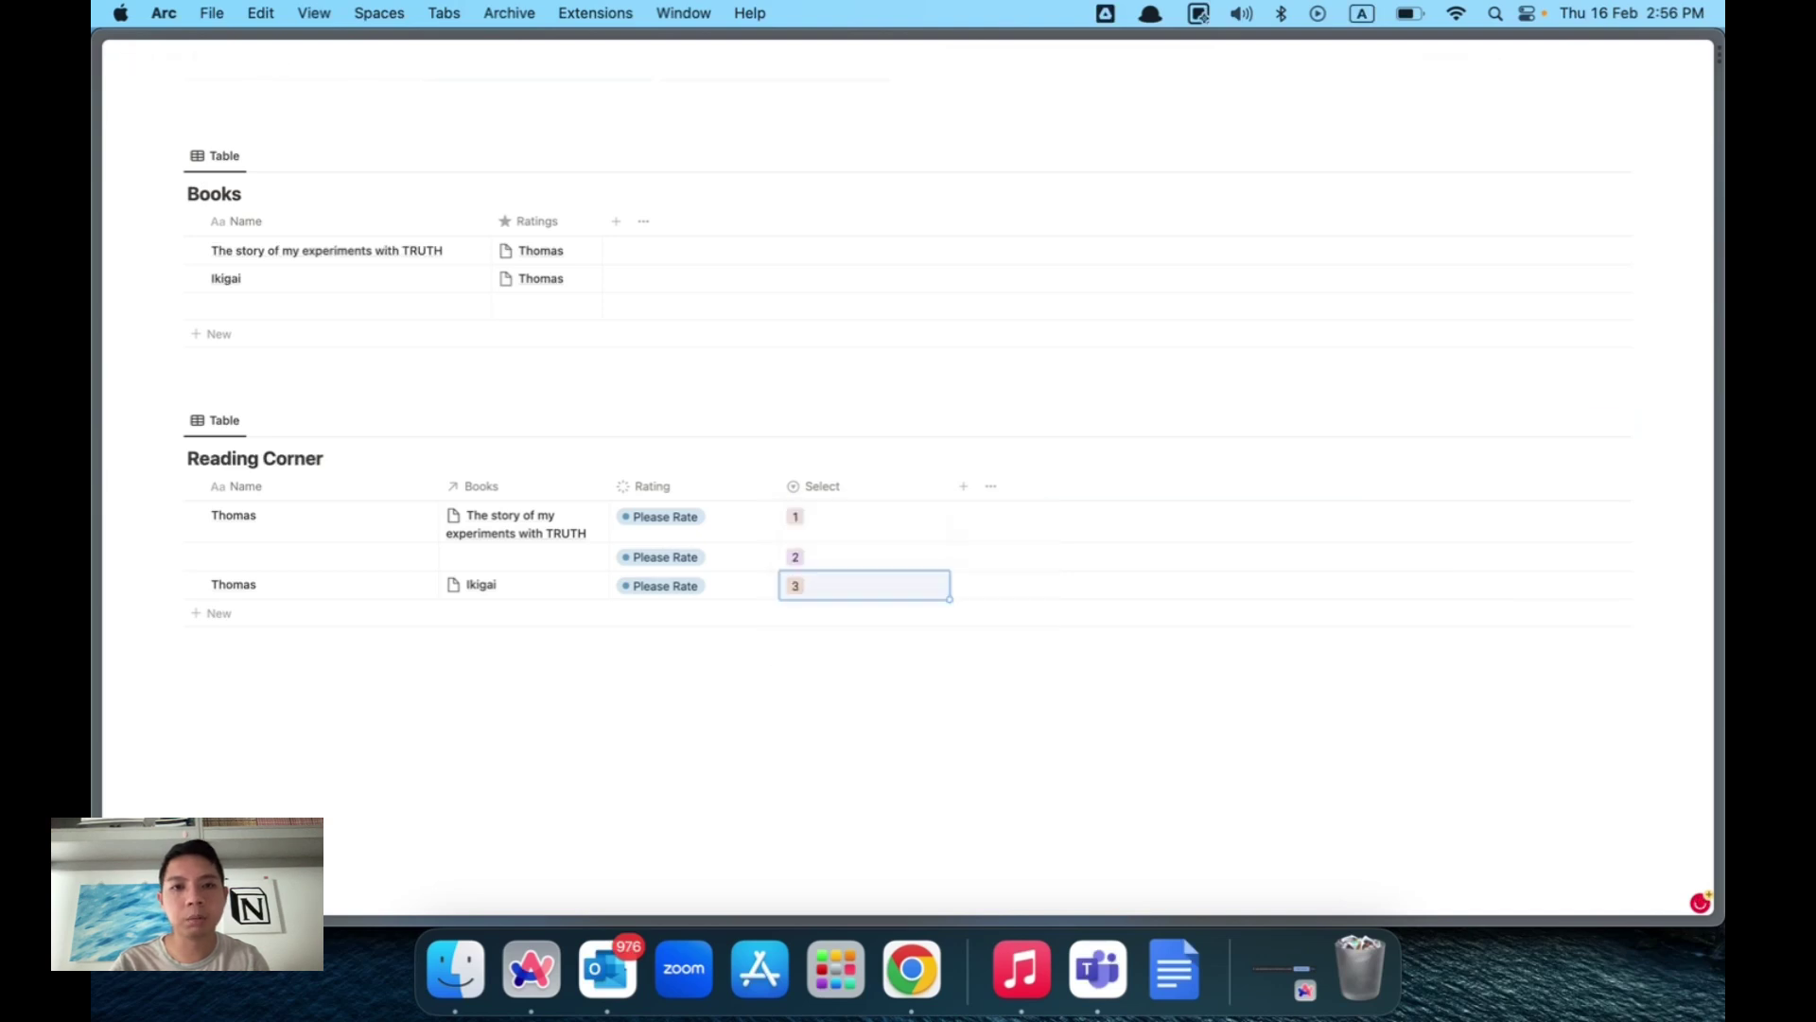
type("4")
key("Return")
Change the first row's Select value to 3, leaving its Rating as Please Rate.
left_click(851, 518)
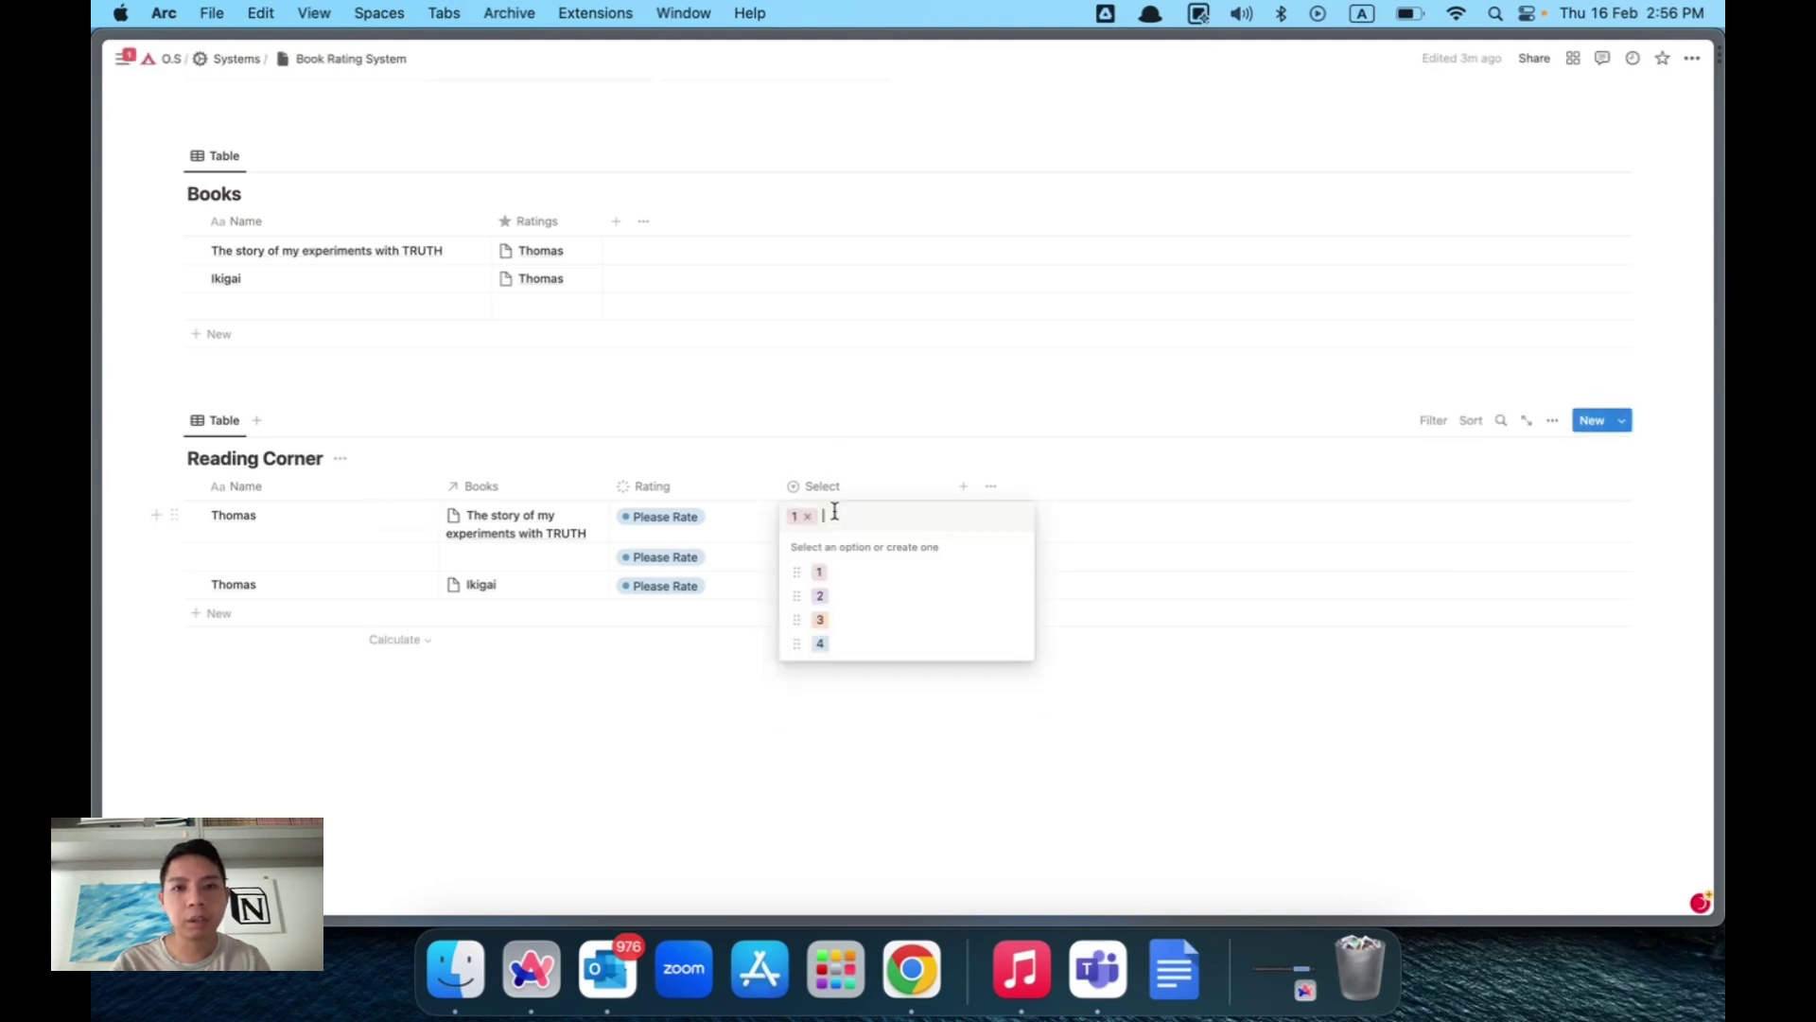
left_click(821, 616)
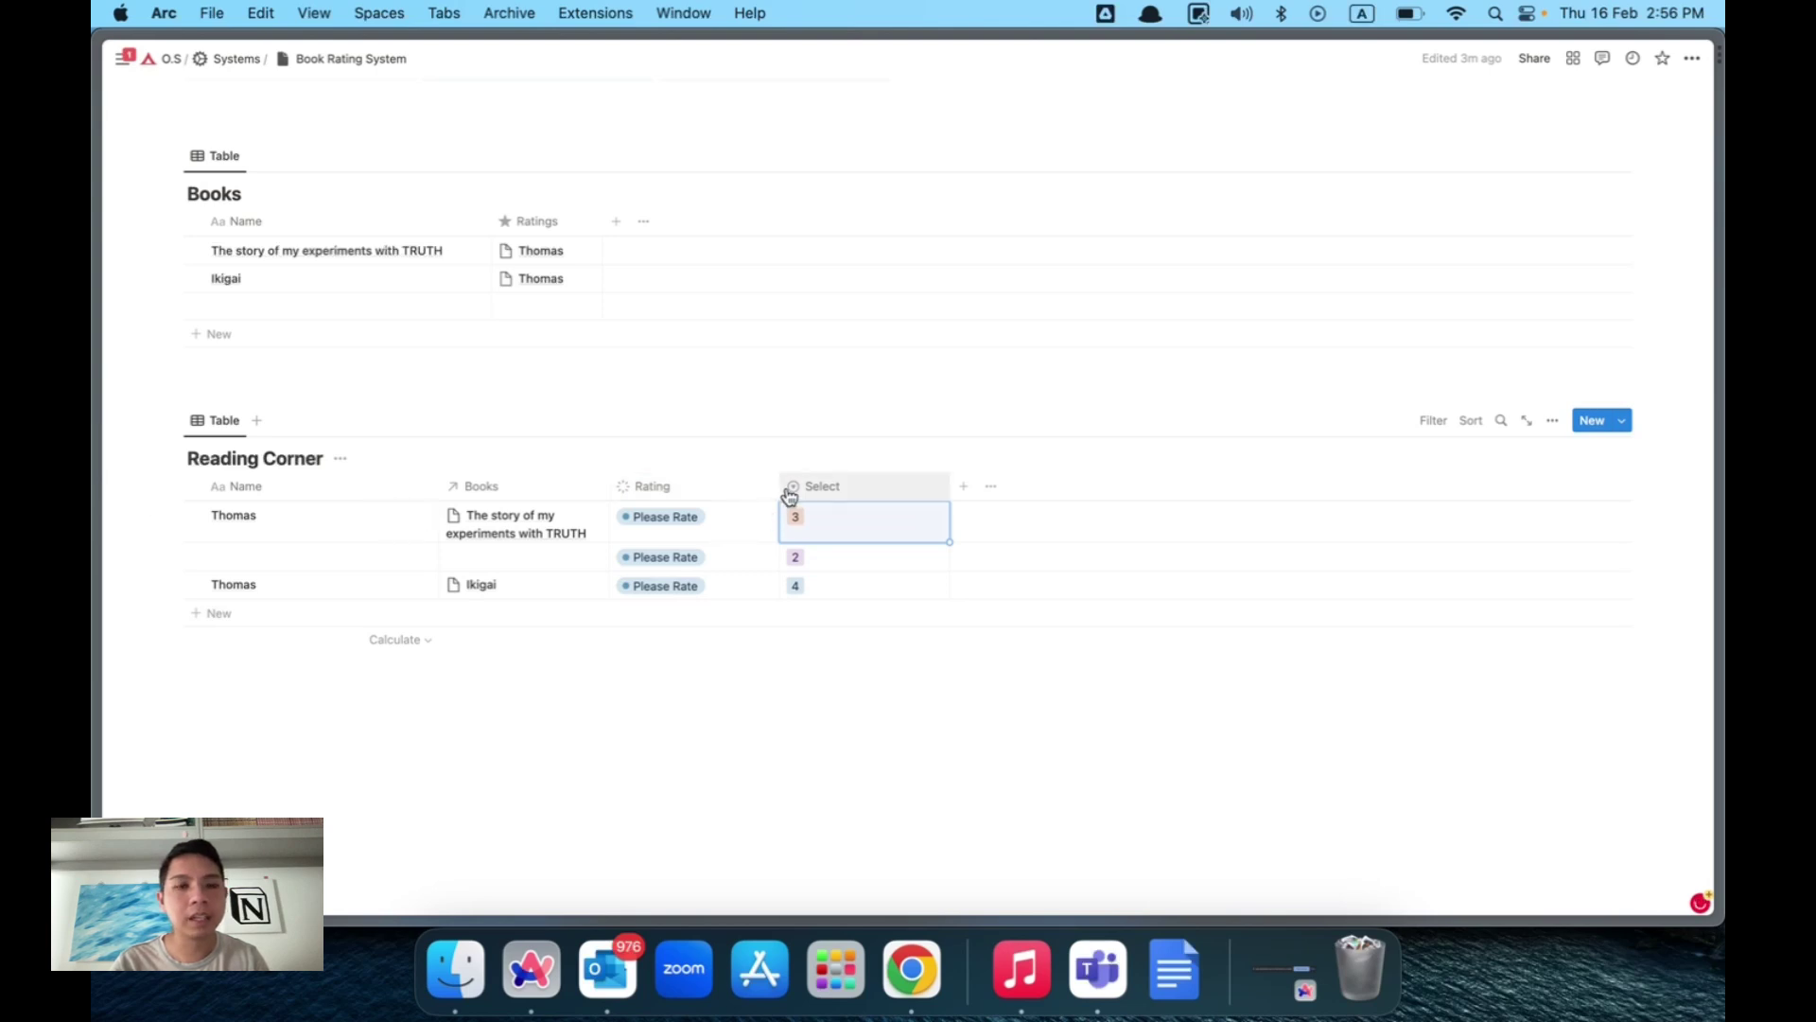
left_click(743, 513)
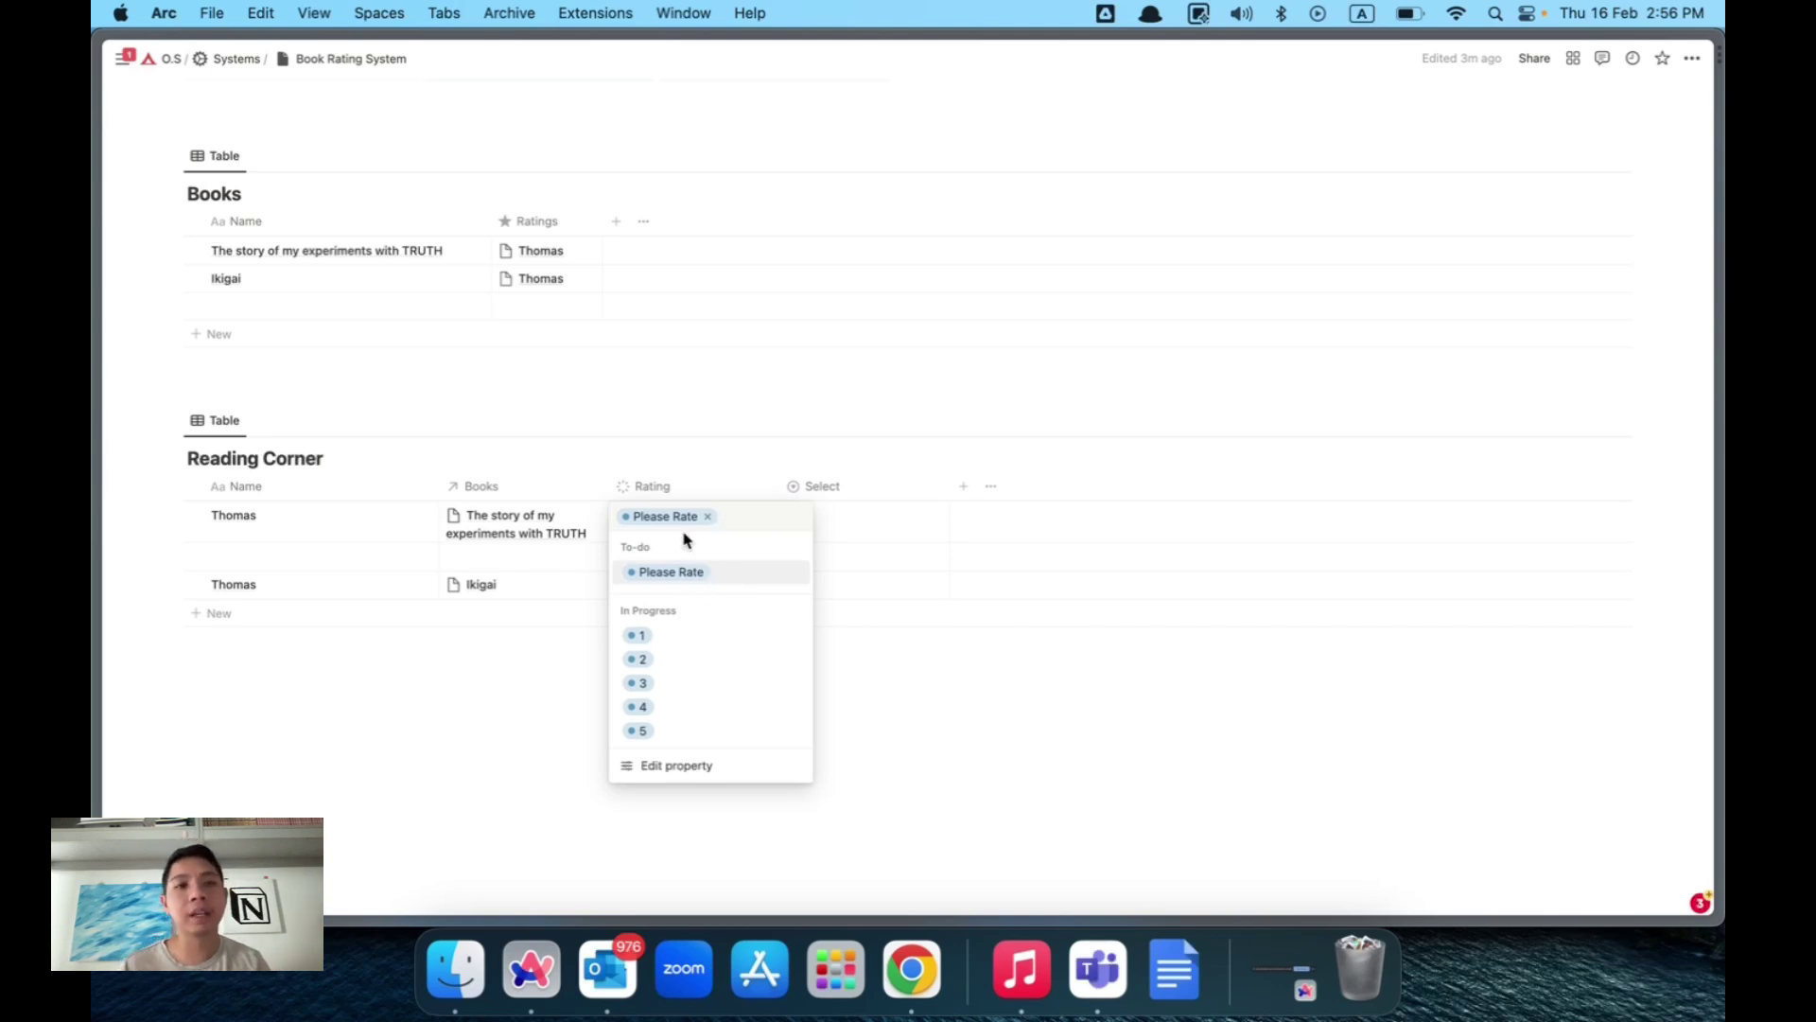
key("Escape")
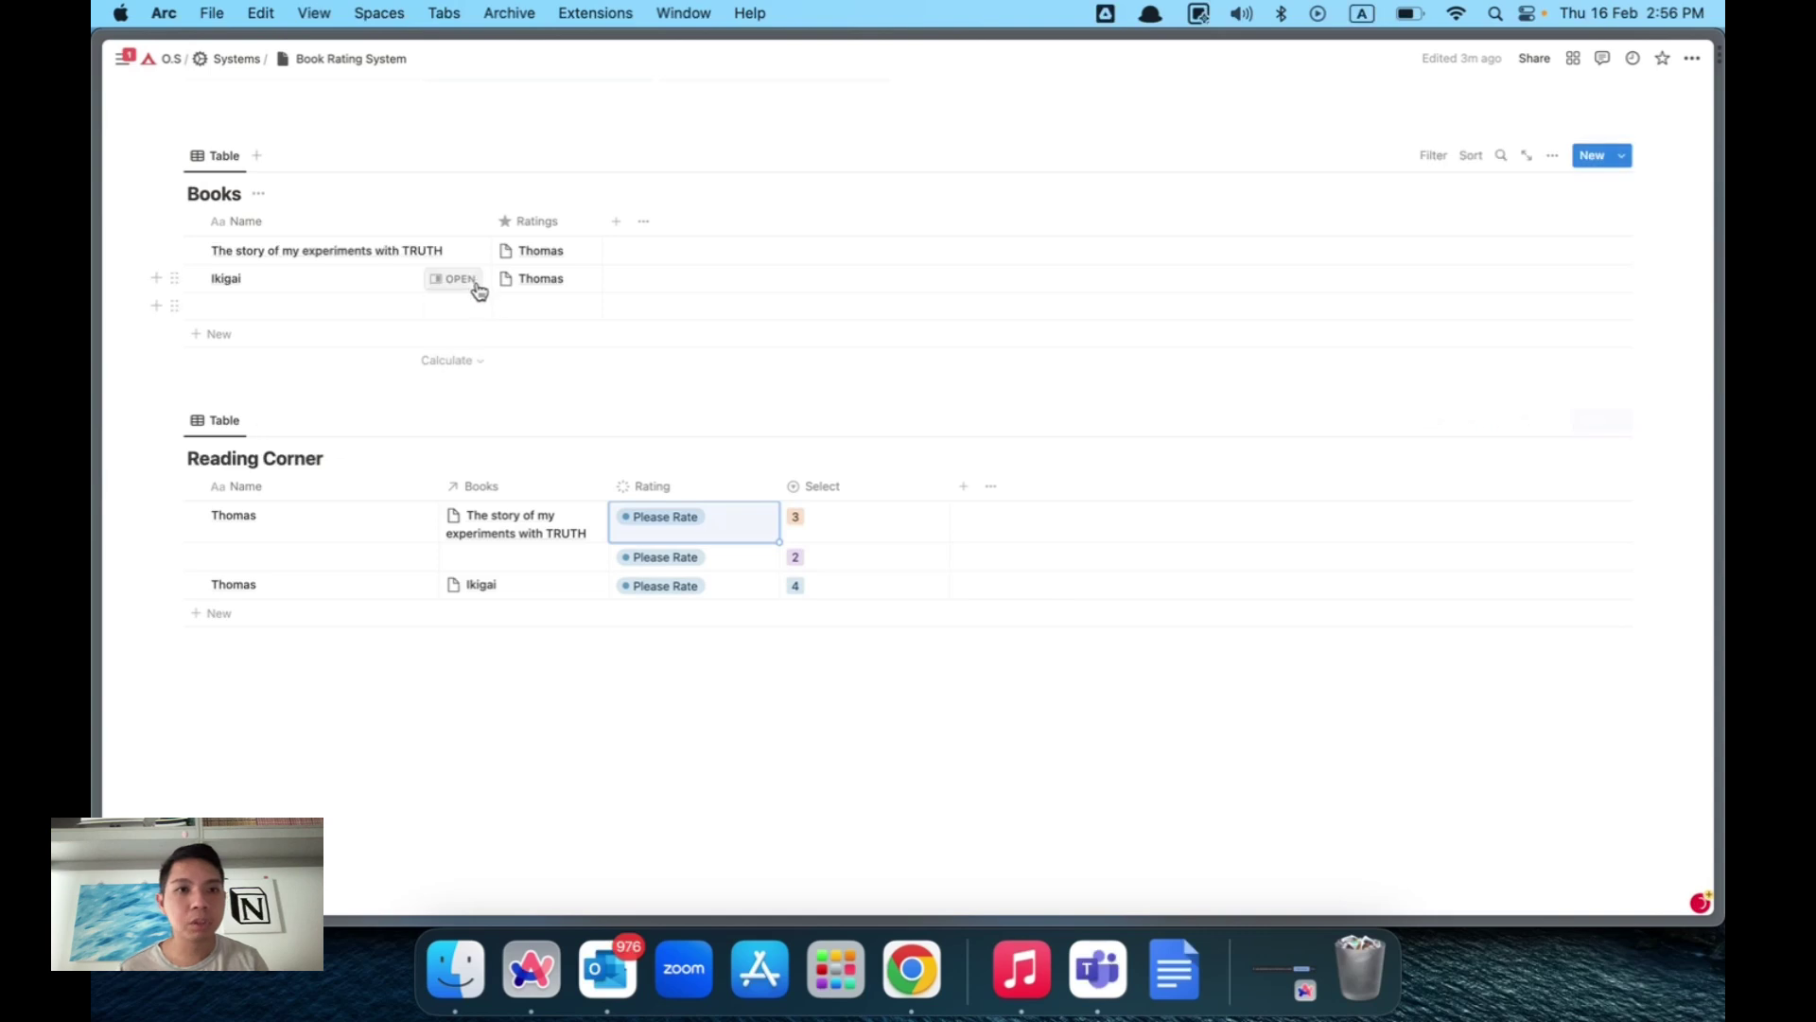
Open the TRUTH book in side peek, unlink its rating, and link a new reader-named Reading Corner entry.
left_click(464, 254)
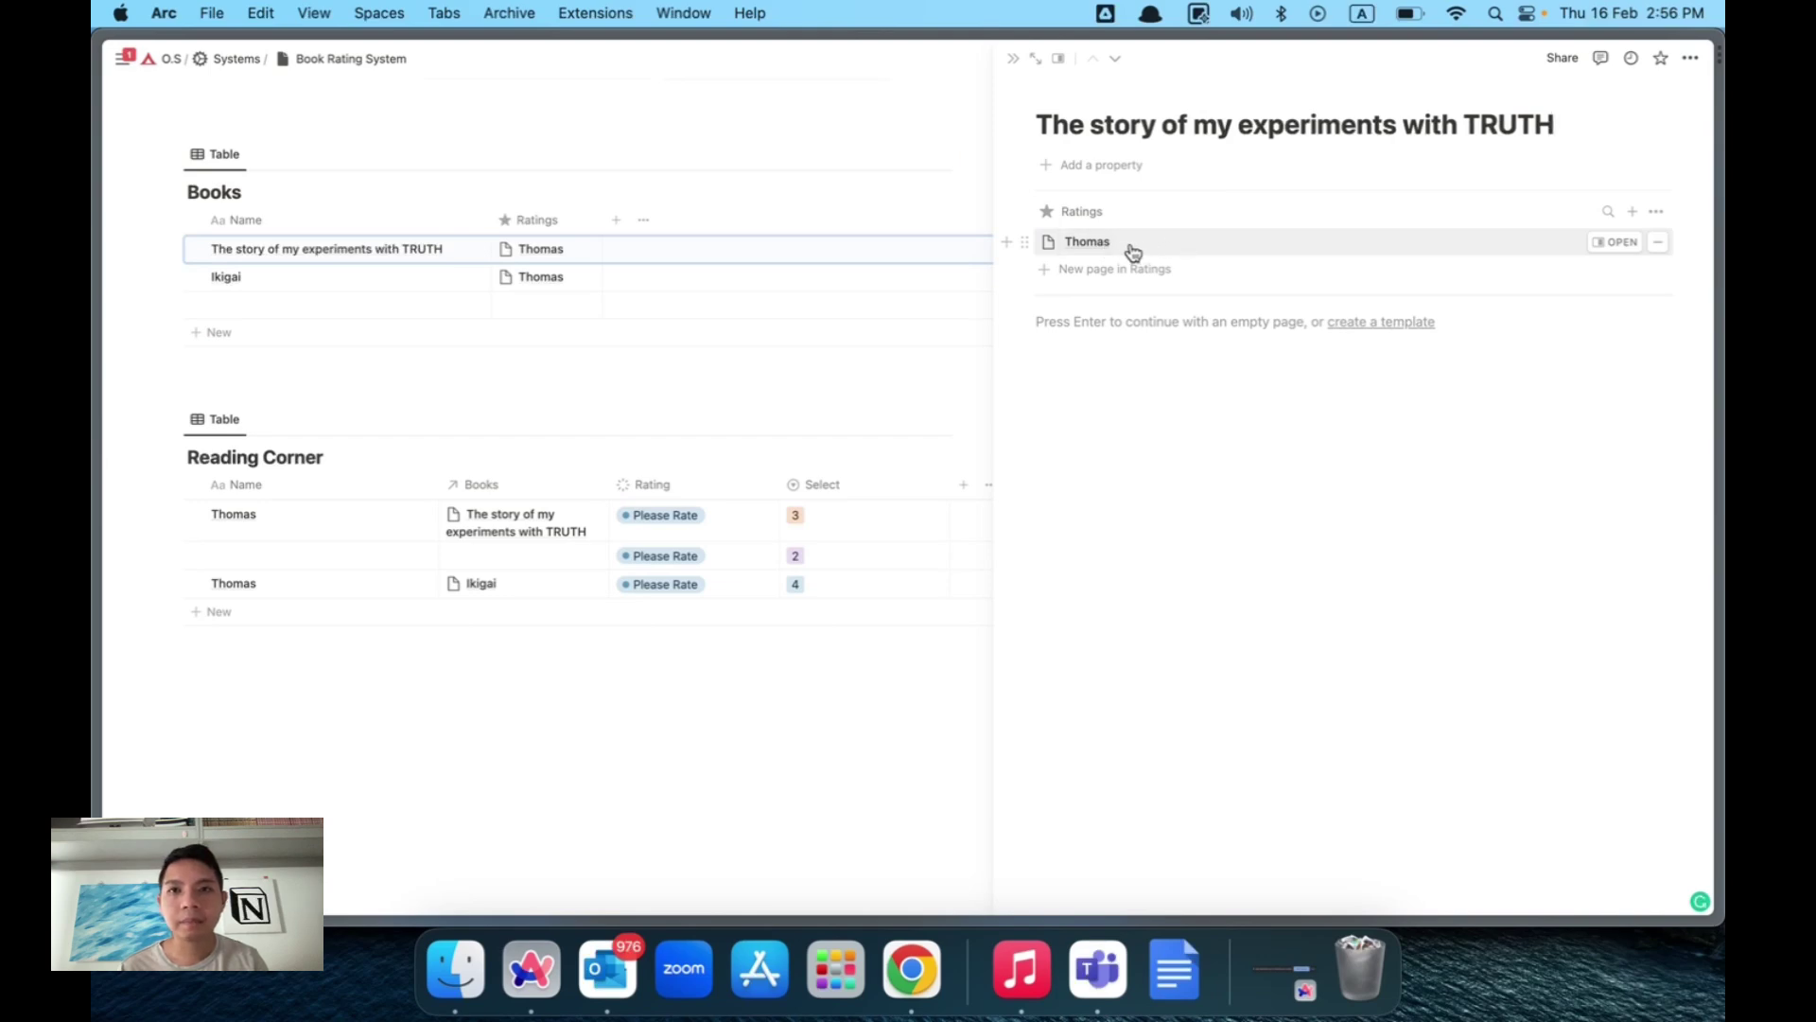
left_click(1662, 248)
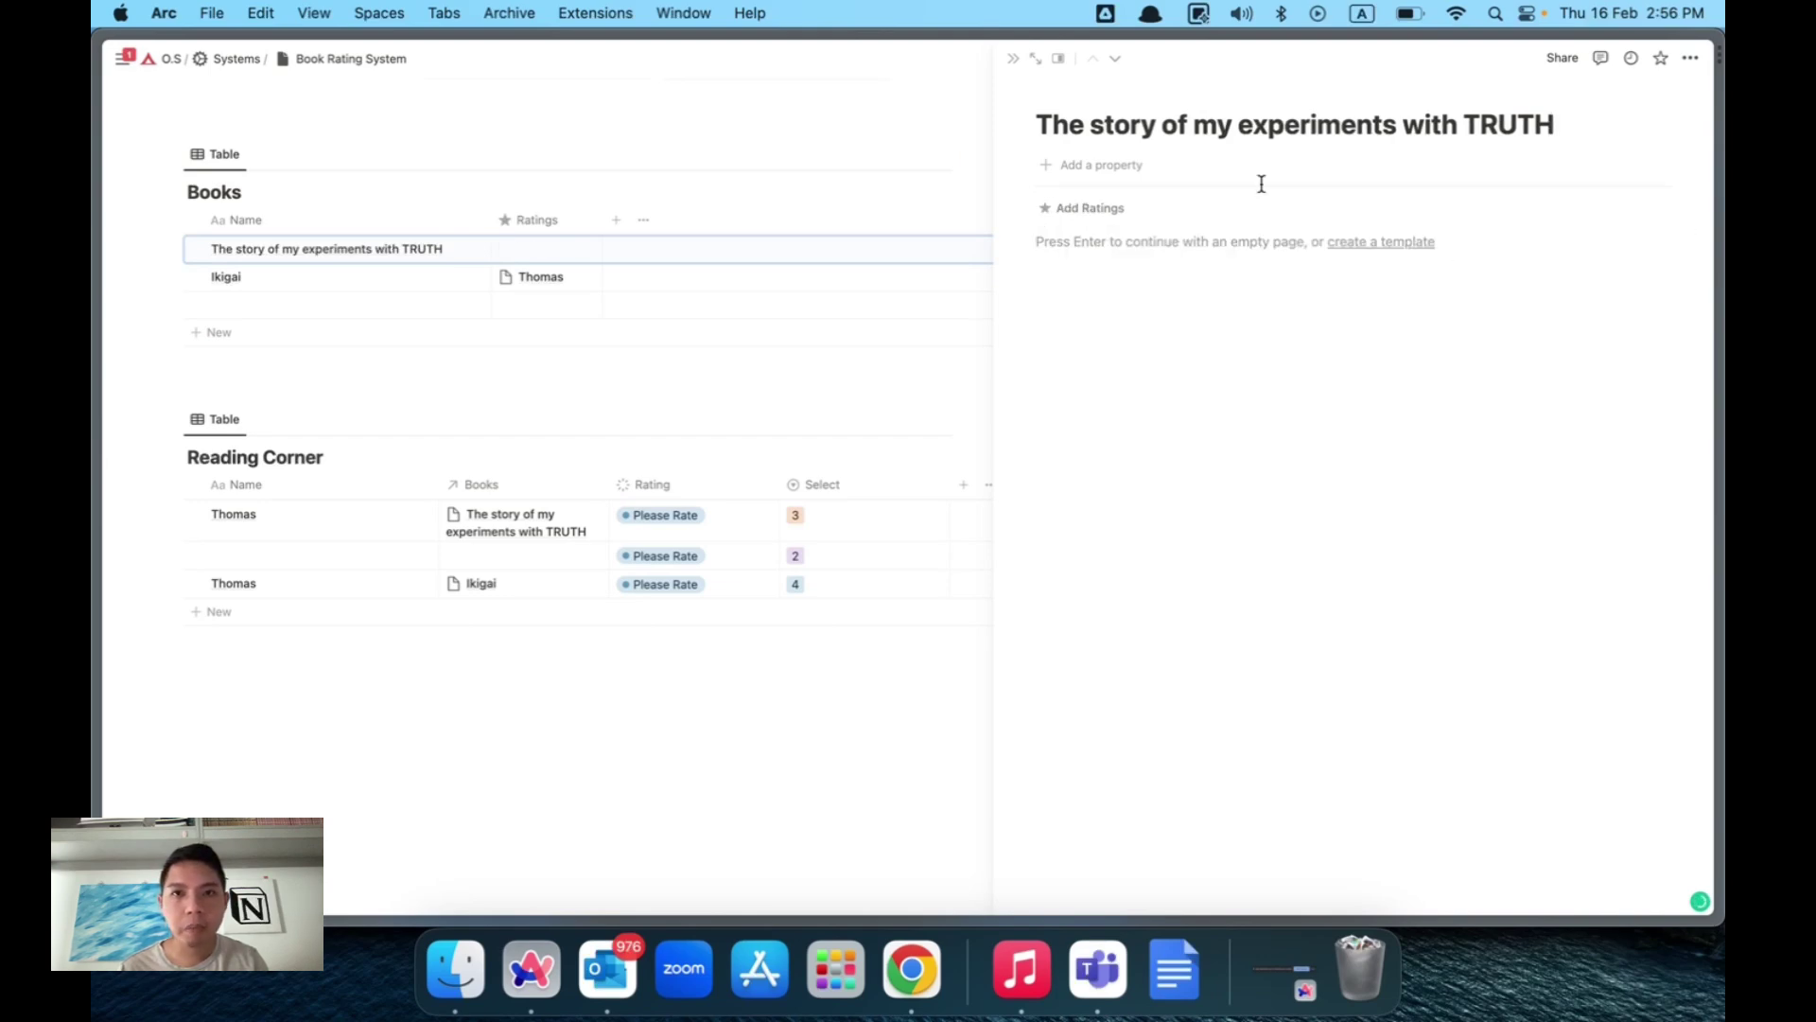
left_click(1070, 210)
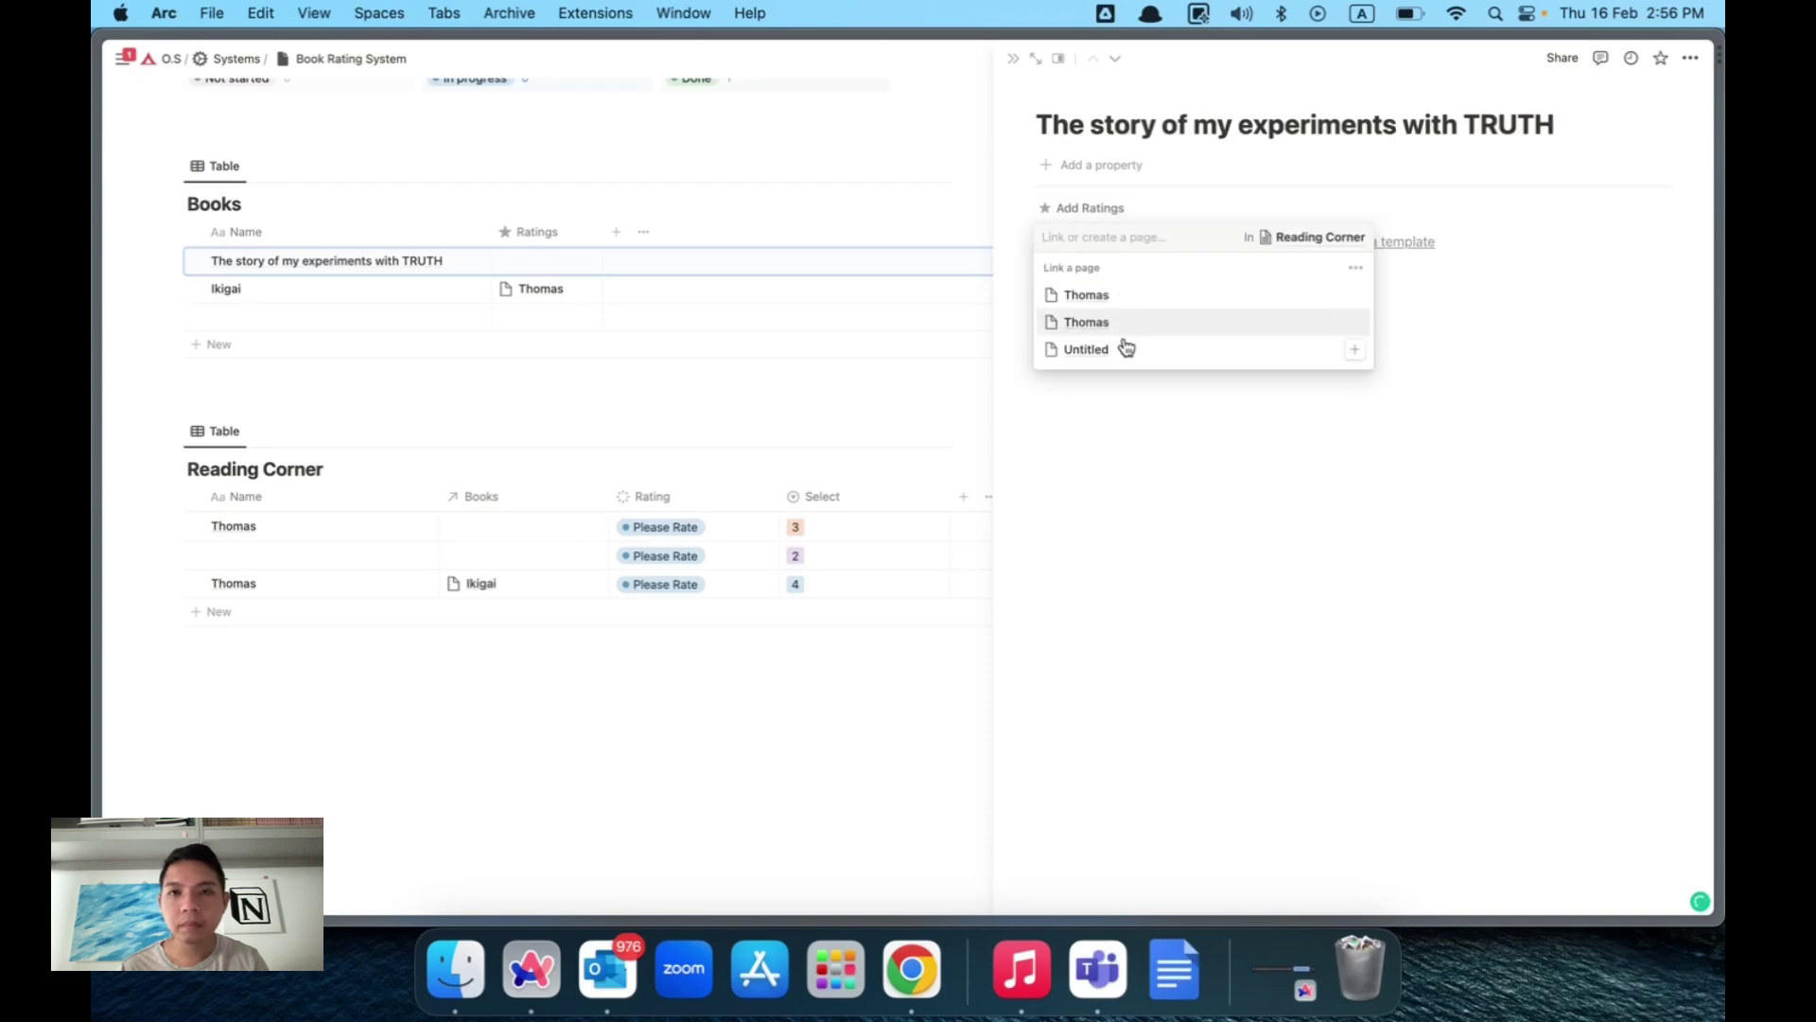
type("Thomas")
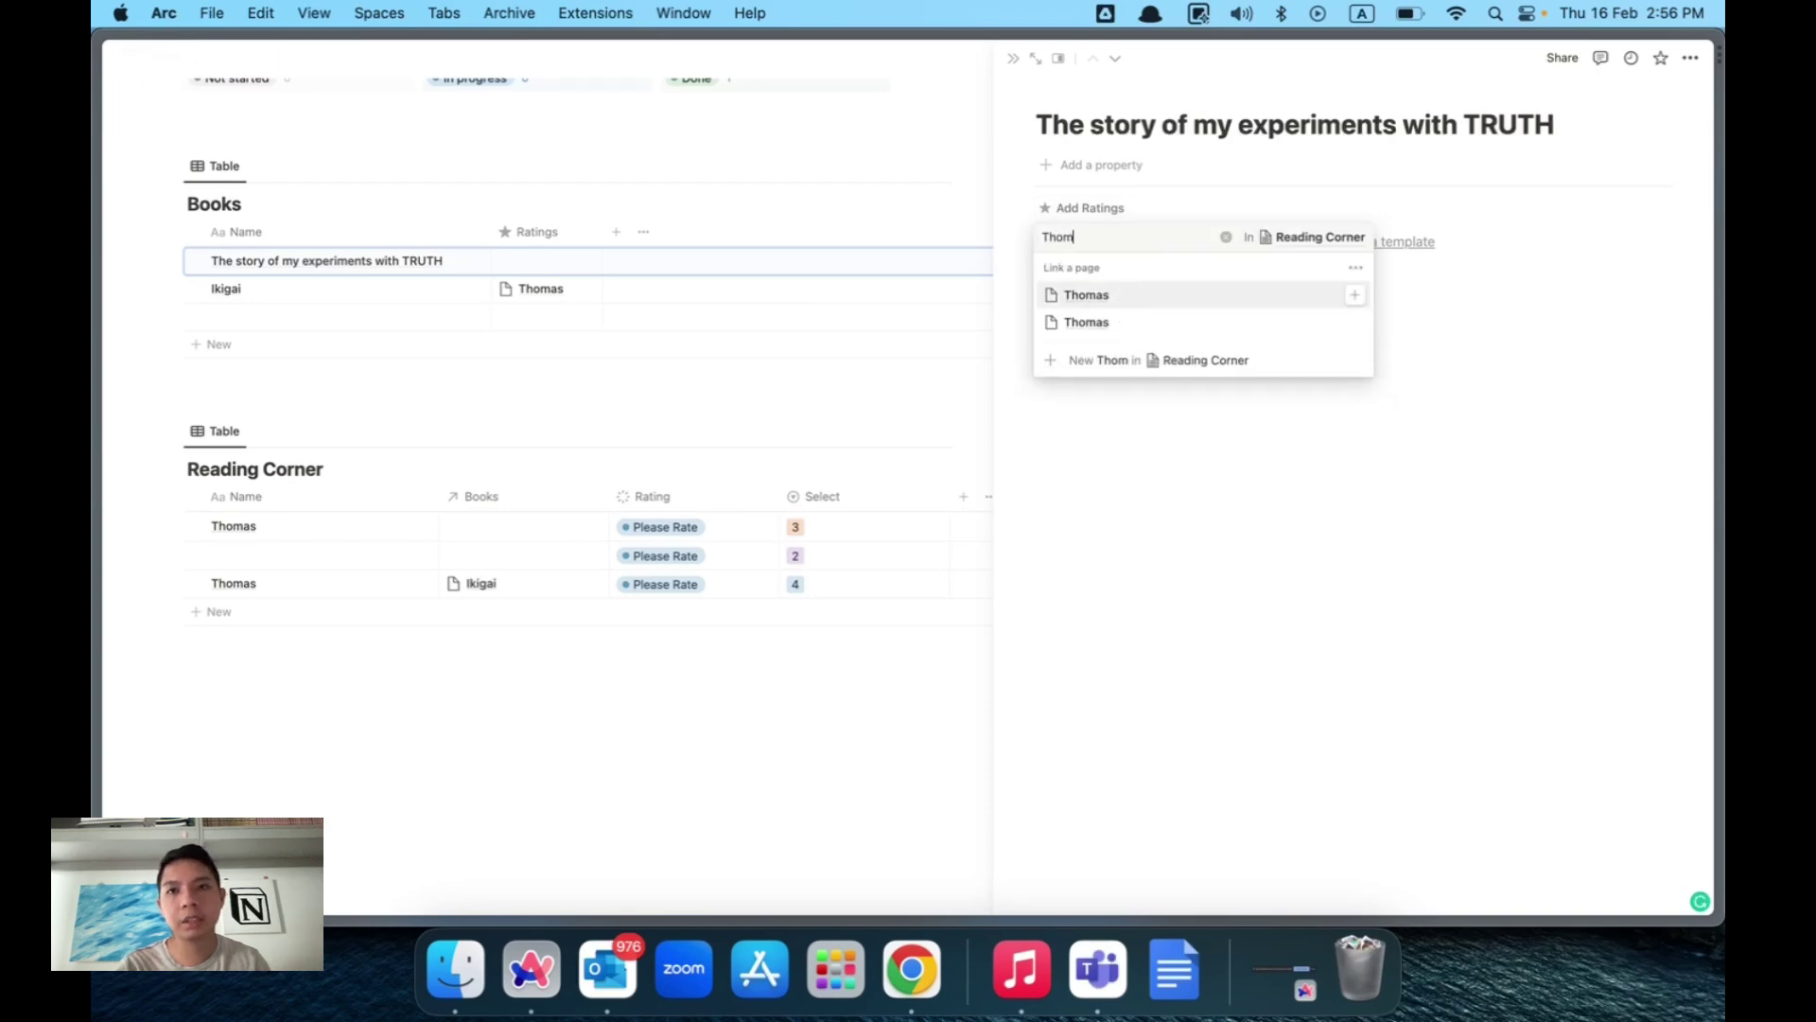
left_click(1114, 362)
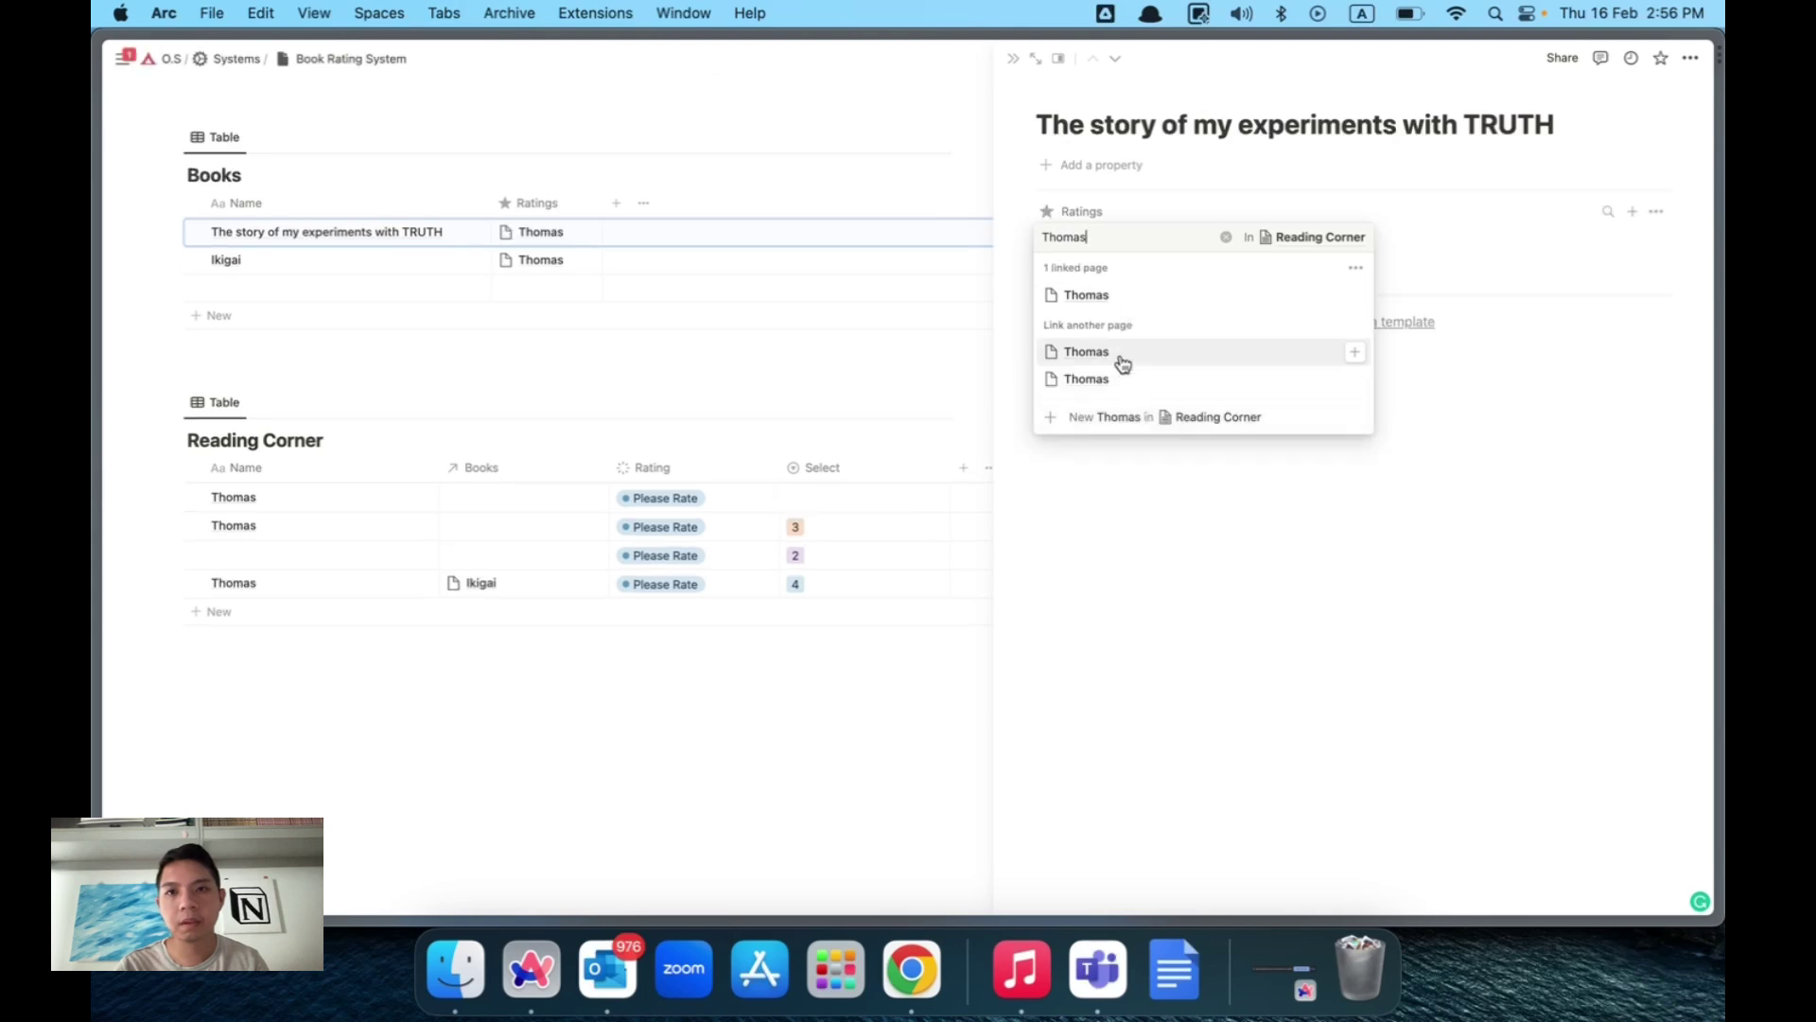
left_click(1160, 211)
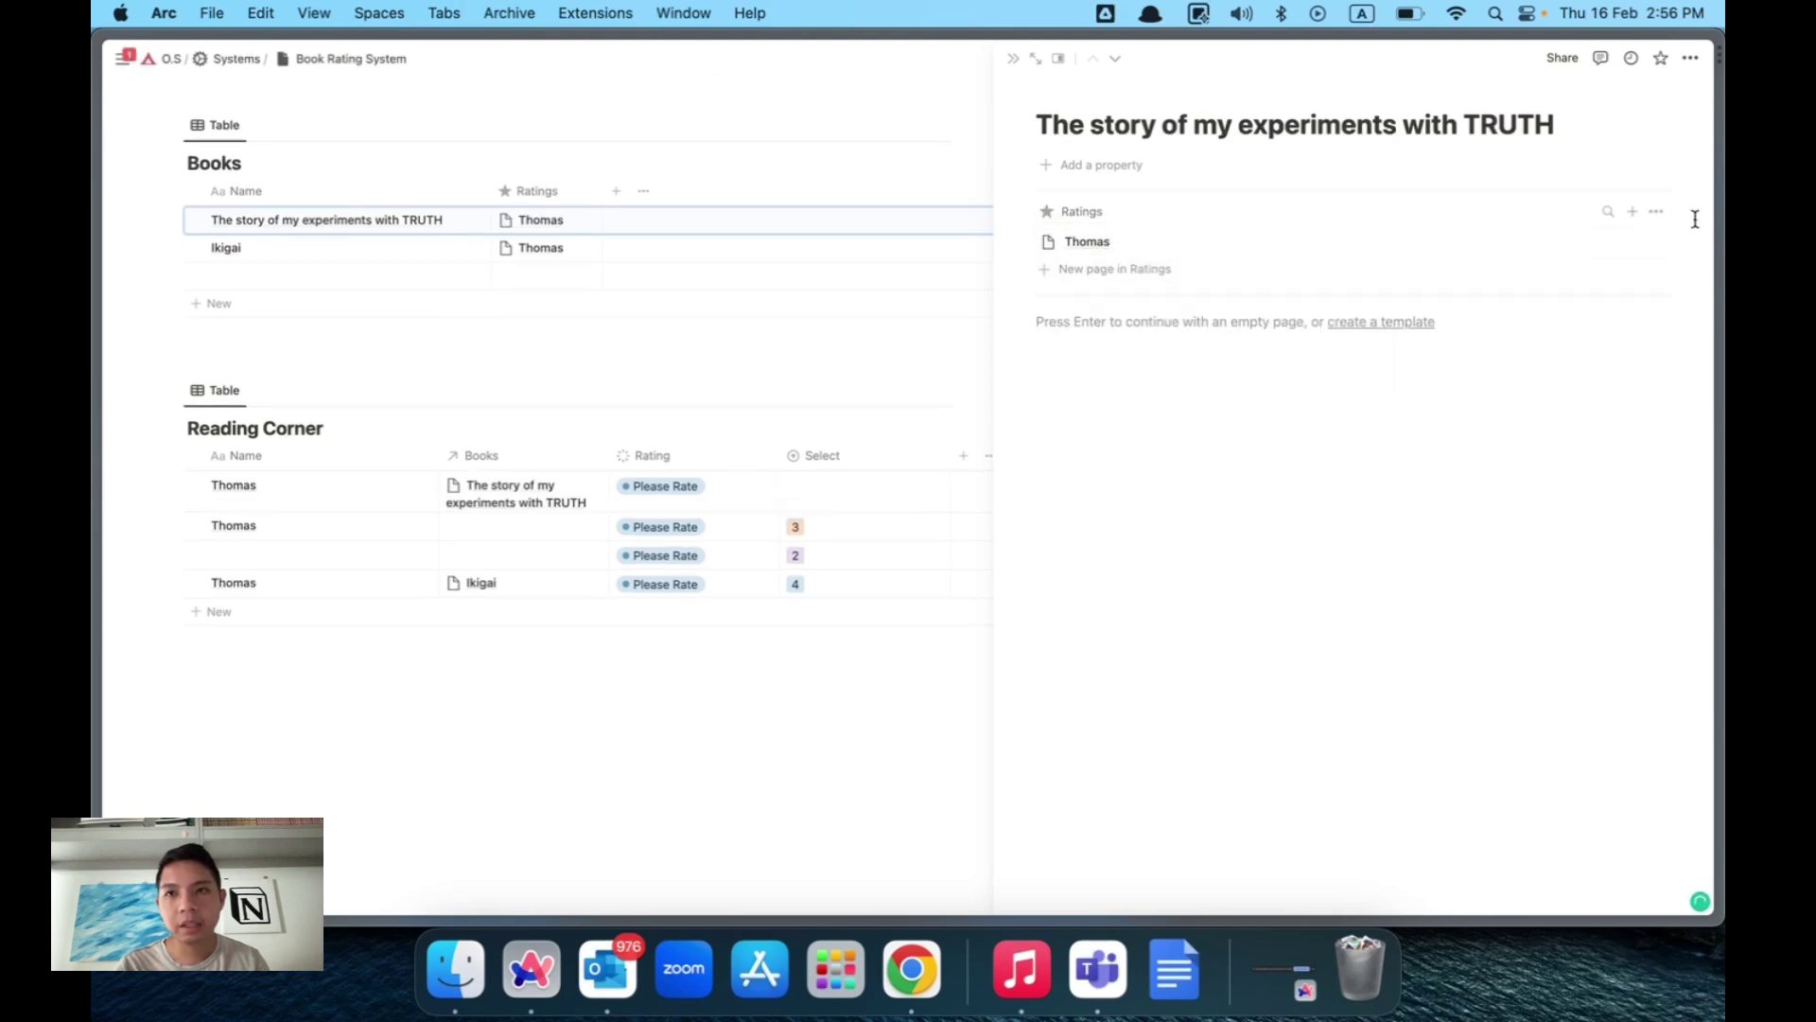
Show Rating inside the book's Ratings list and rate the first entry 3.
left_click(1656, 214)
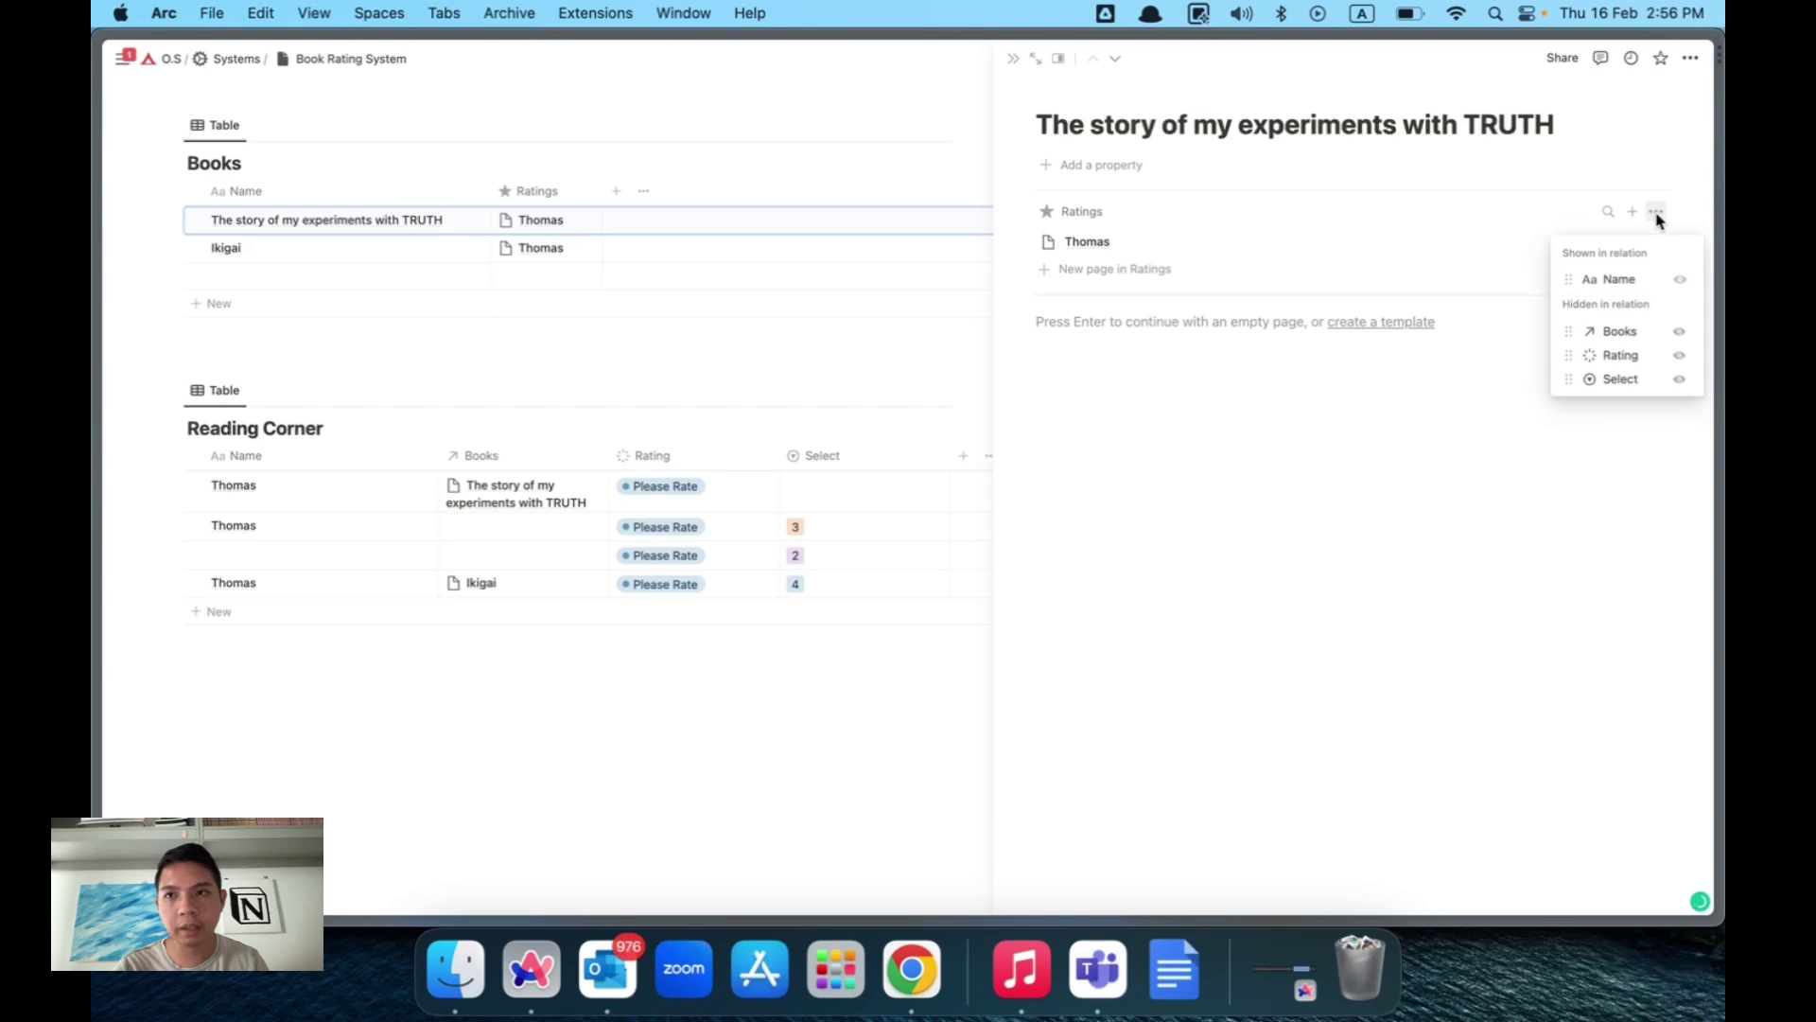
left_click(1678, 358)
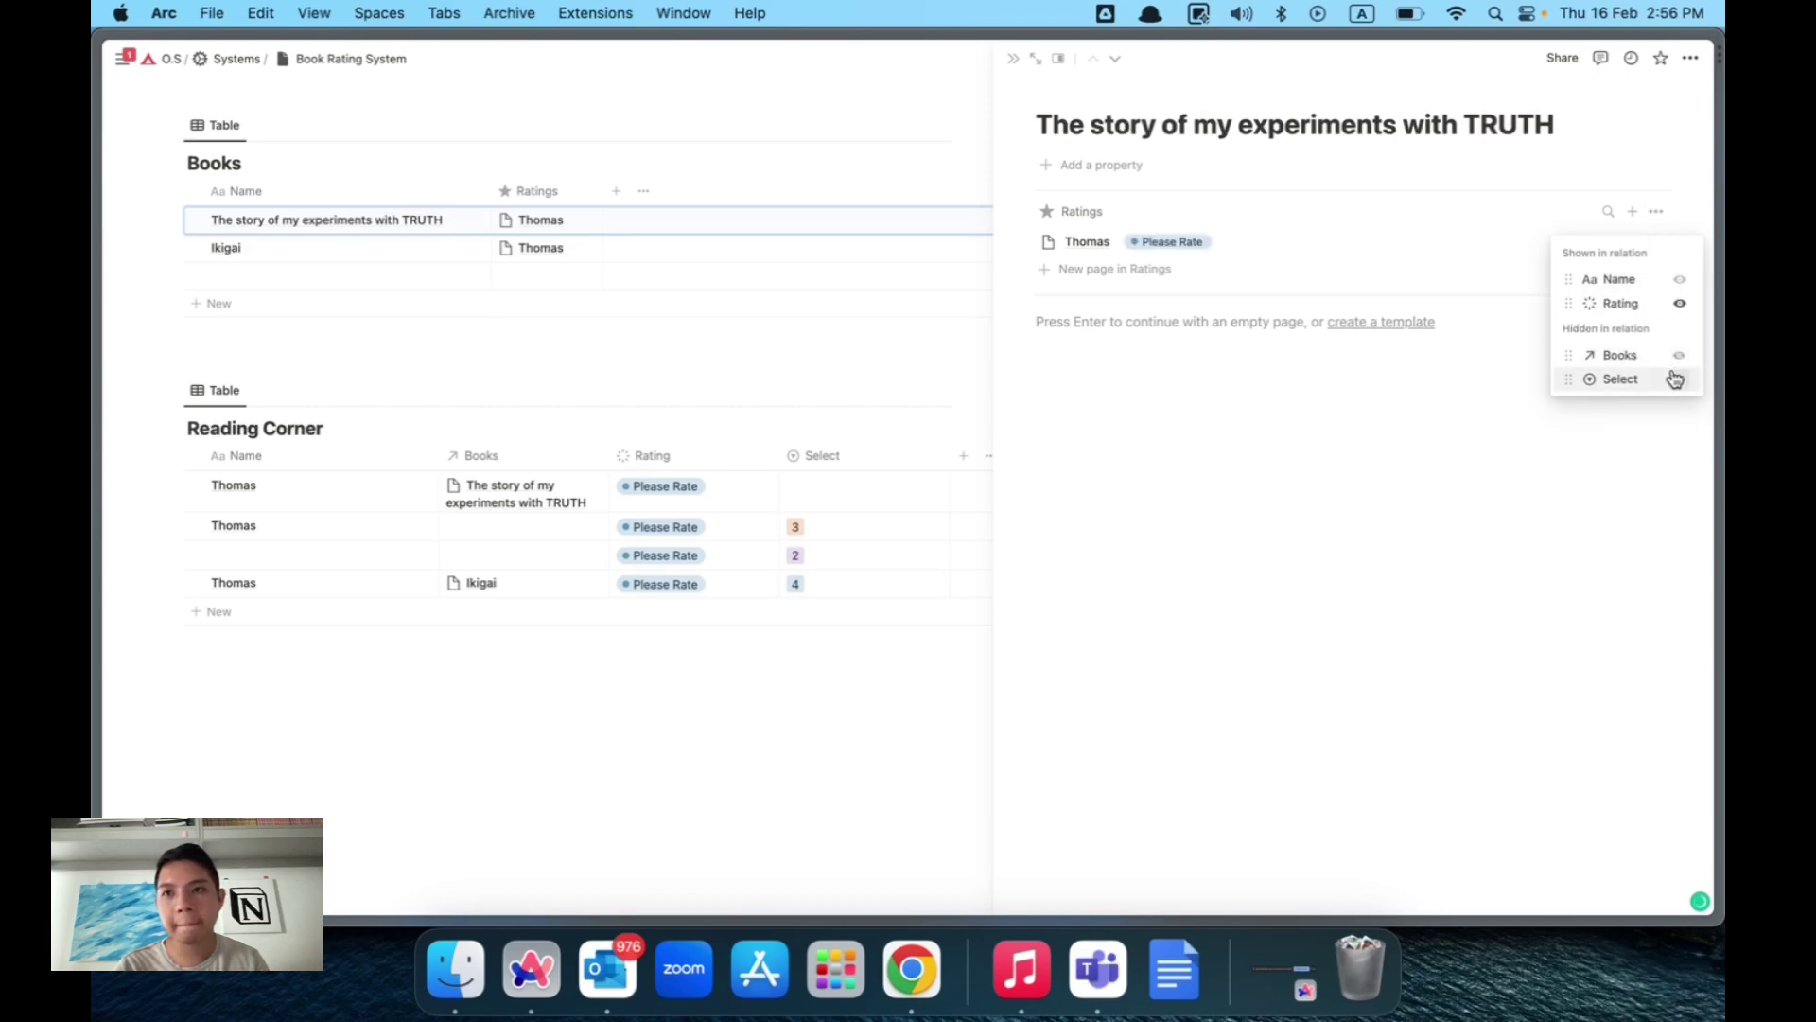
left_click(1342, 198)
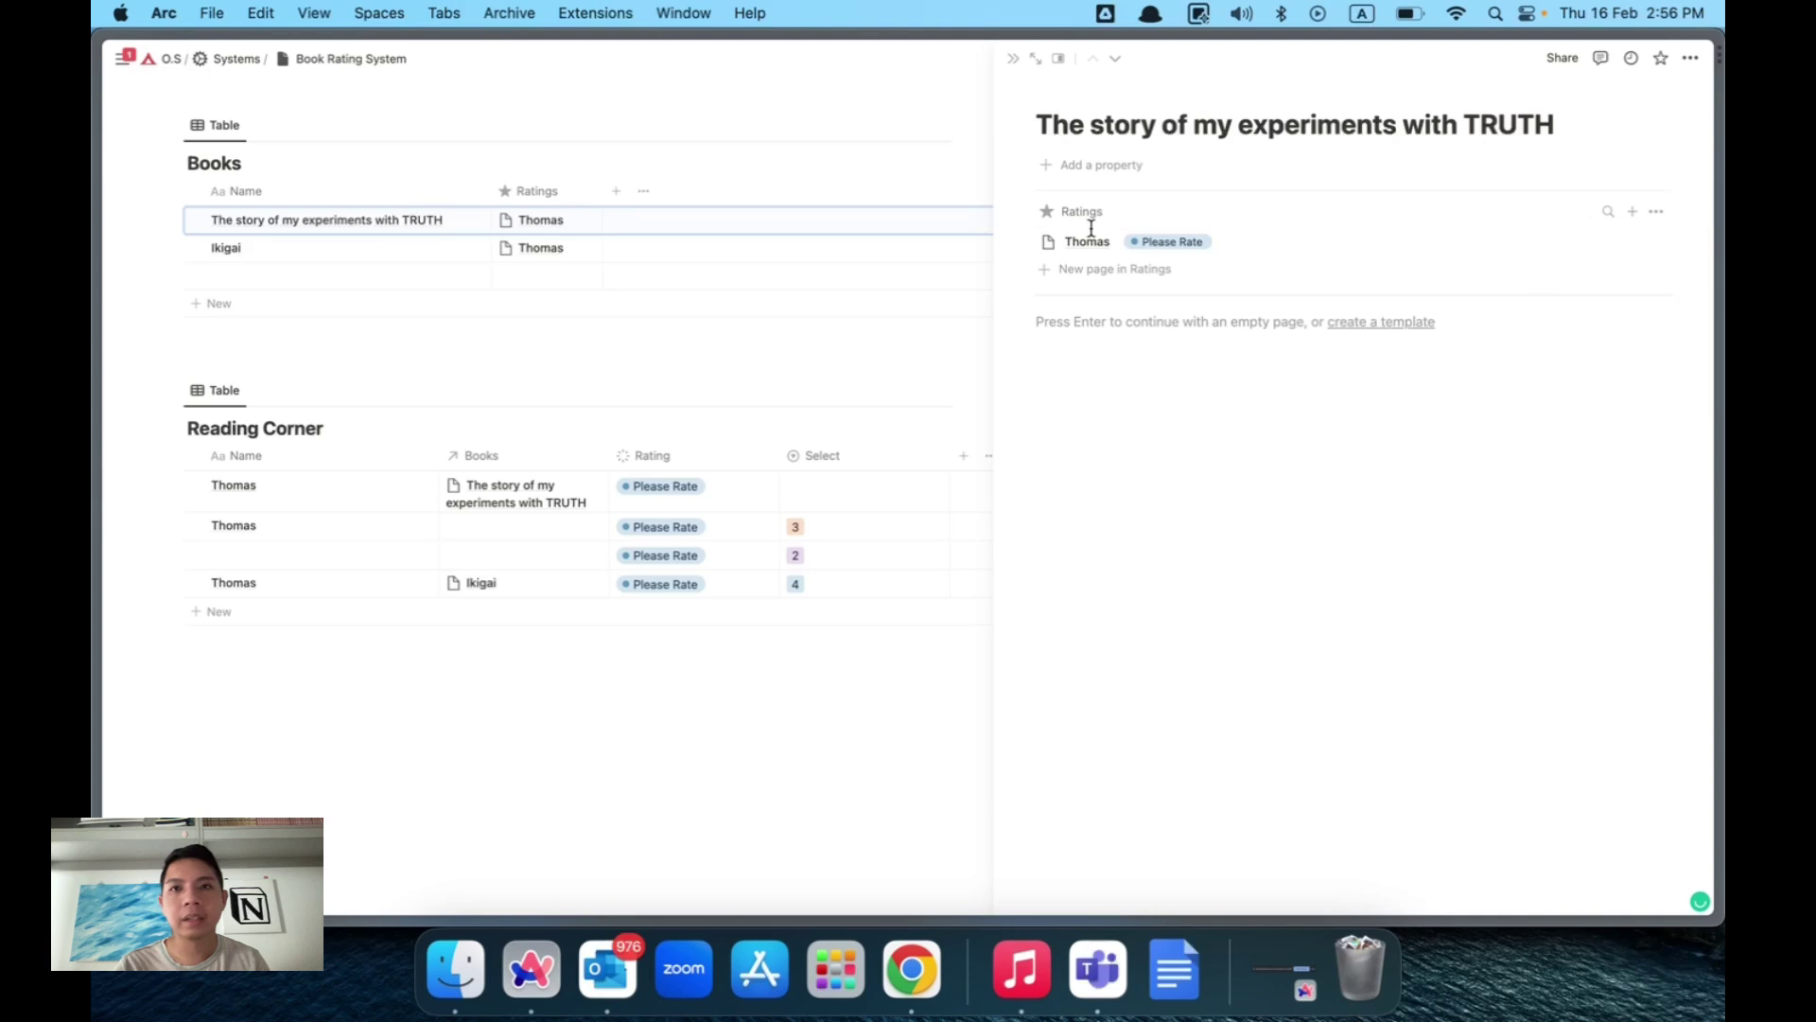
left_click(1145, 242)
left_click(1159, 418)
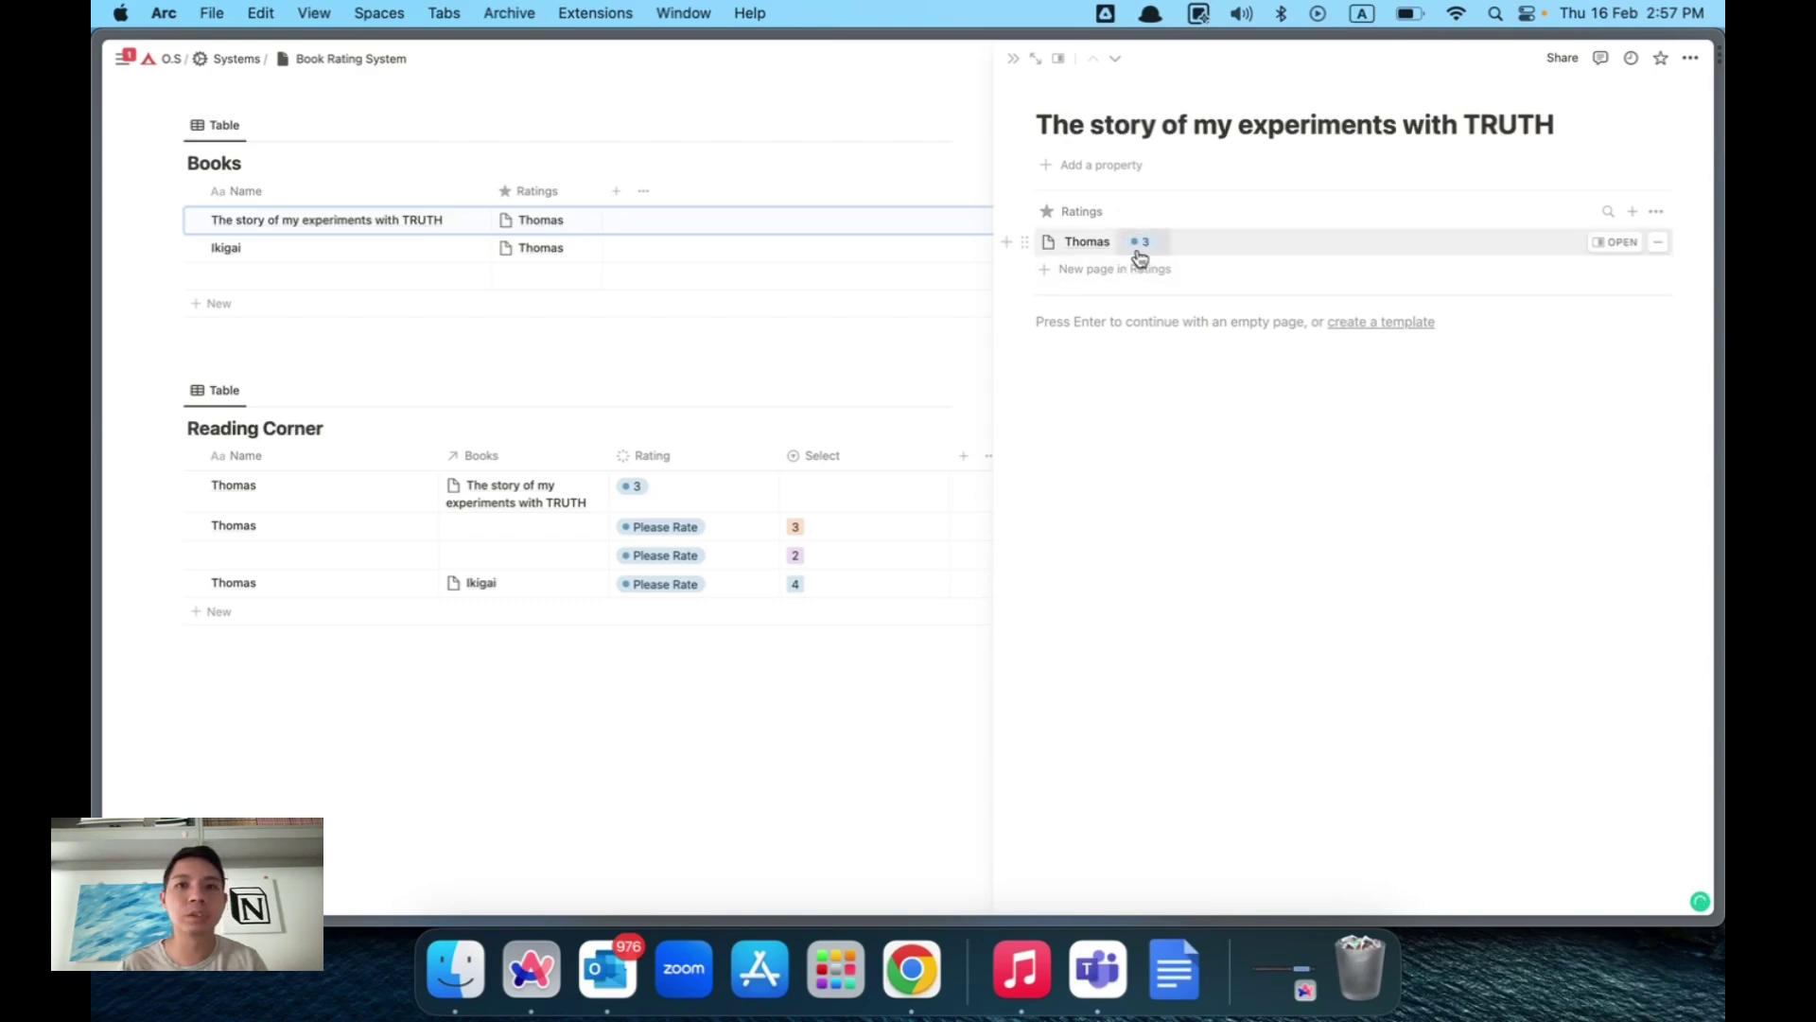
Add a second reviewer entry rated 4, then open the Select column's settings.
left_click(1087, 269)
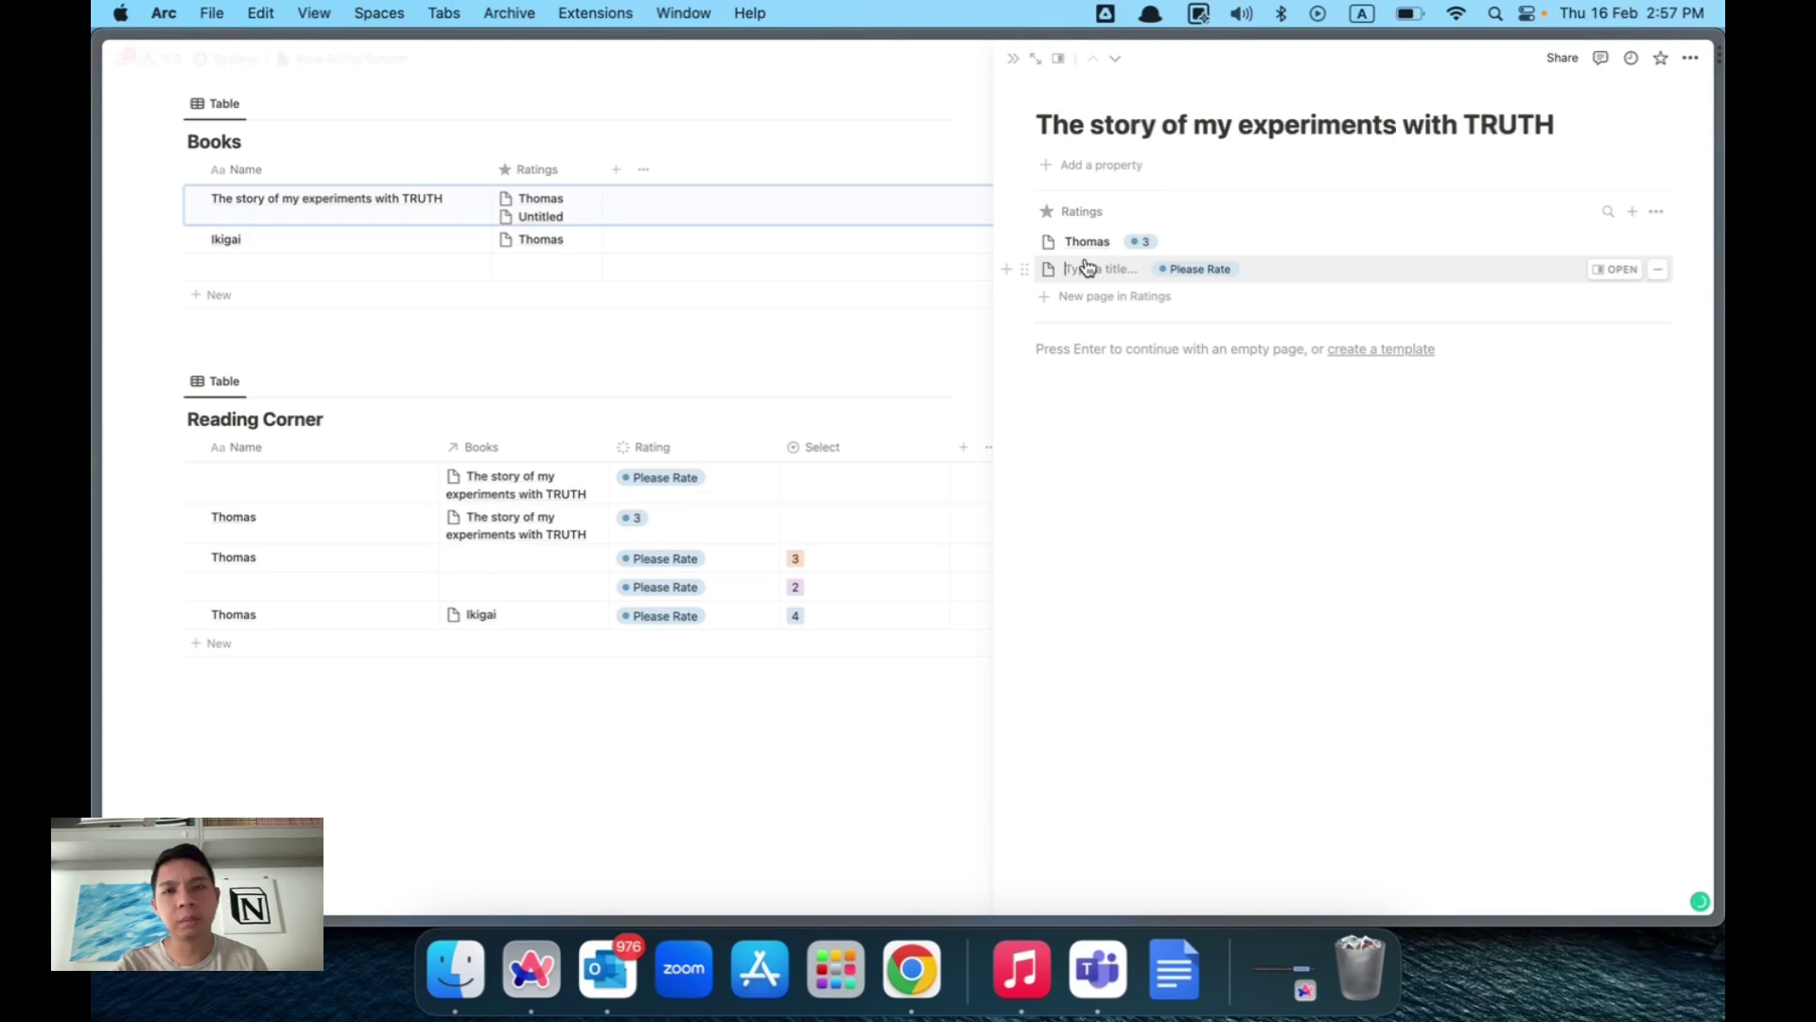
type("Jessica")
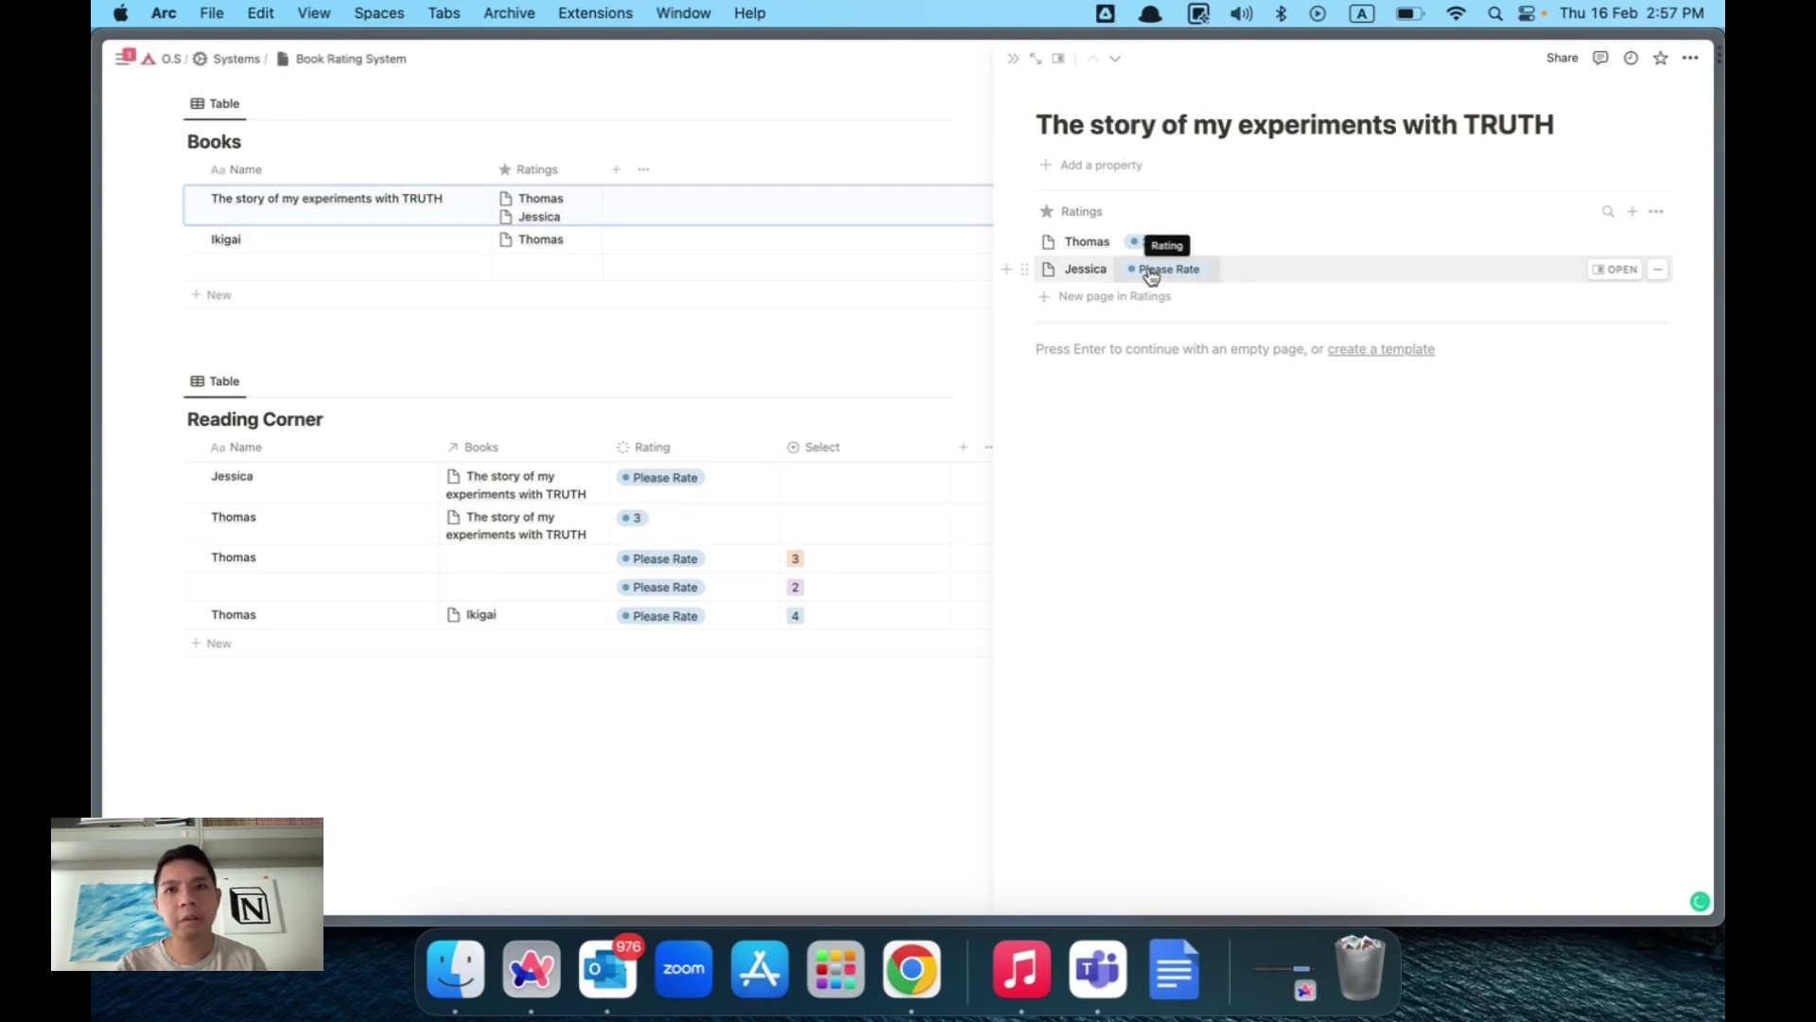
left_click(1150, 270)
left_click(1171, 457)
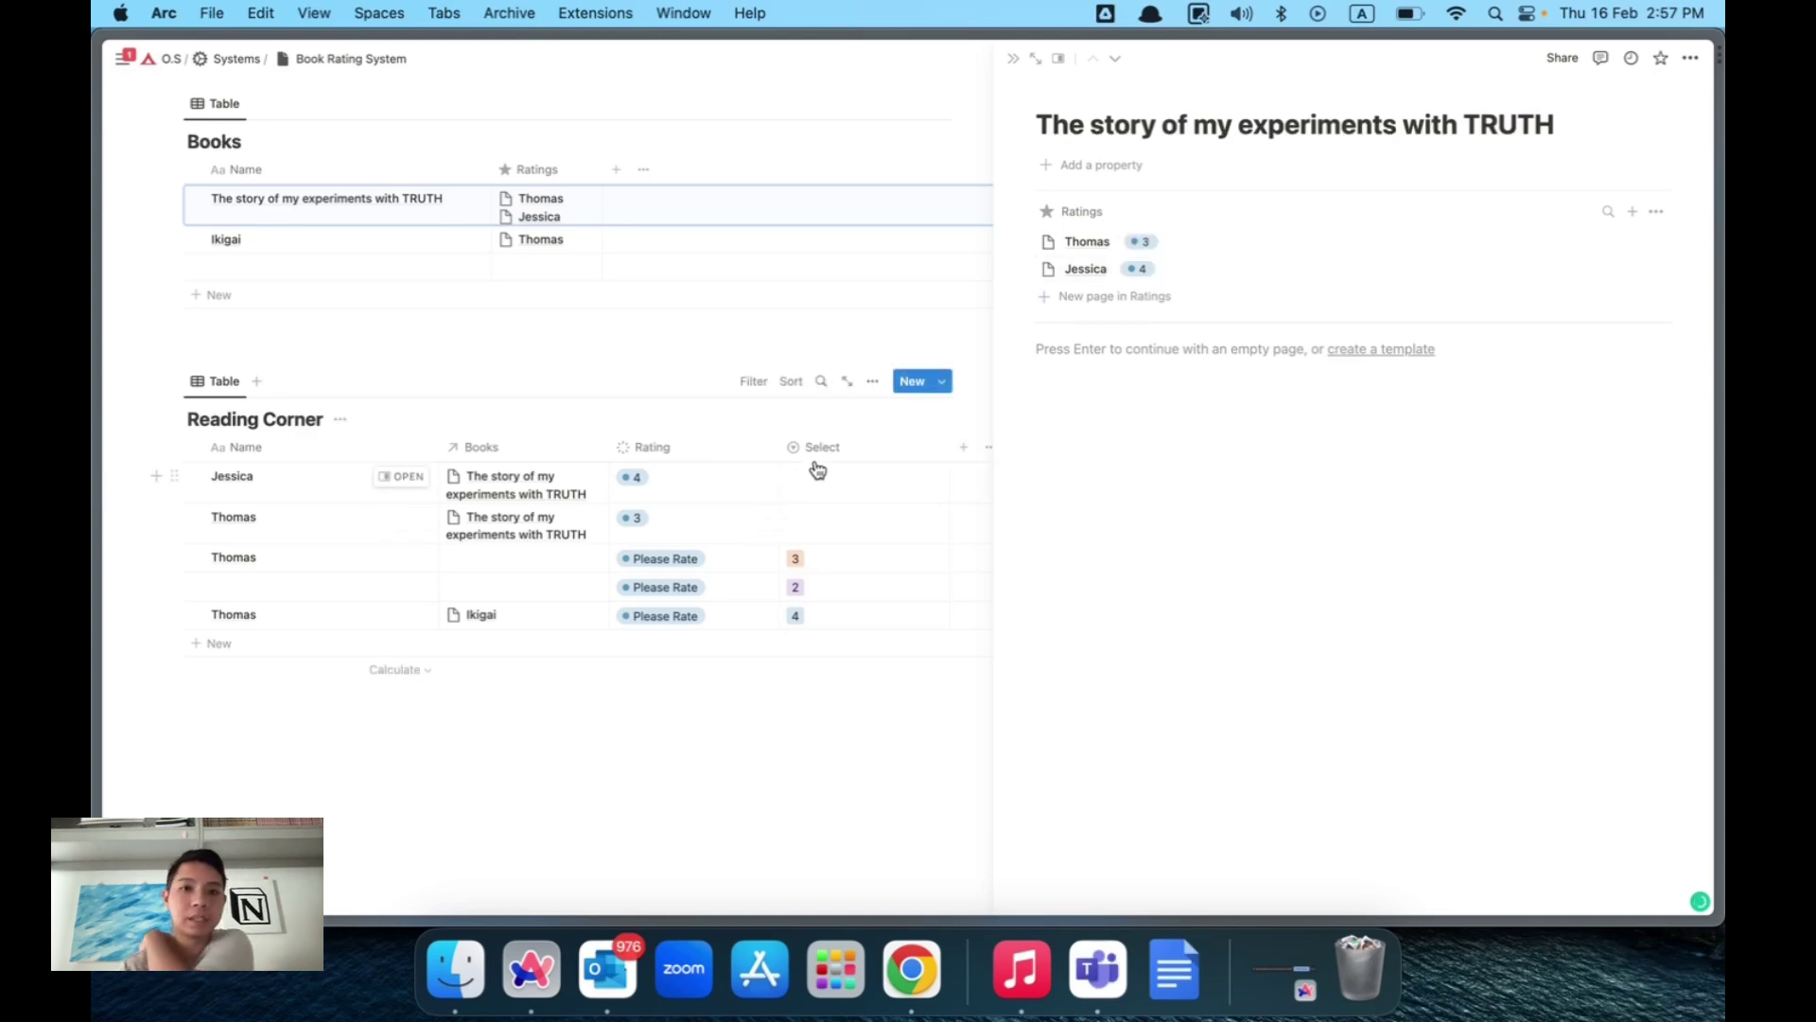
left_click(857, 451)
Delete the Select property and drag the Rating column narrower.
left_click(882, 689)
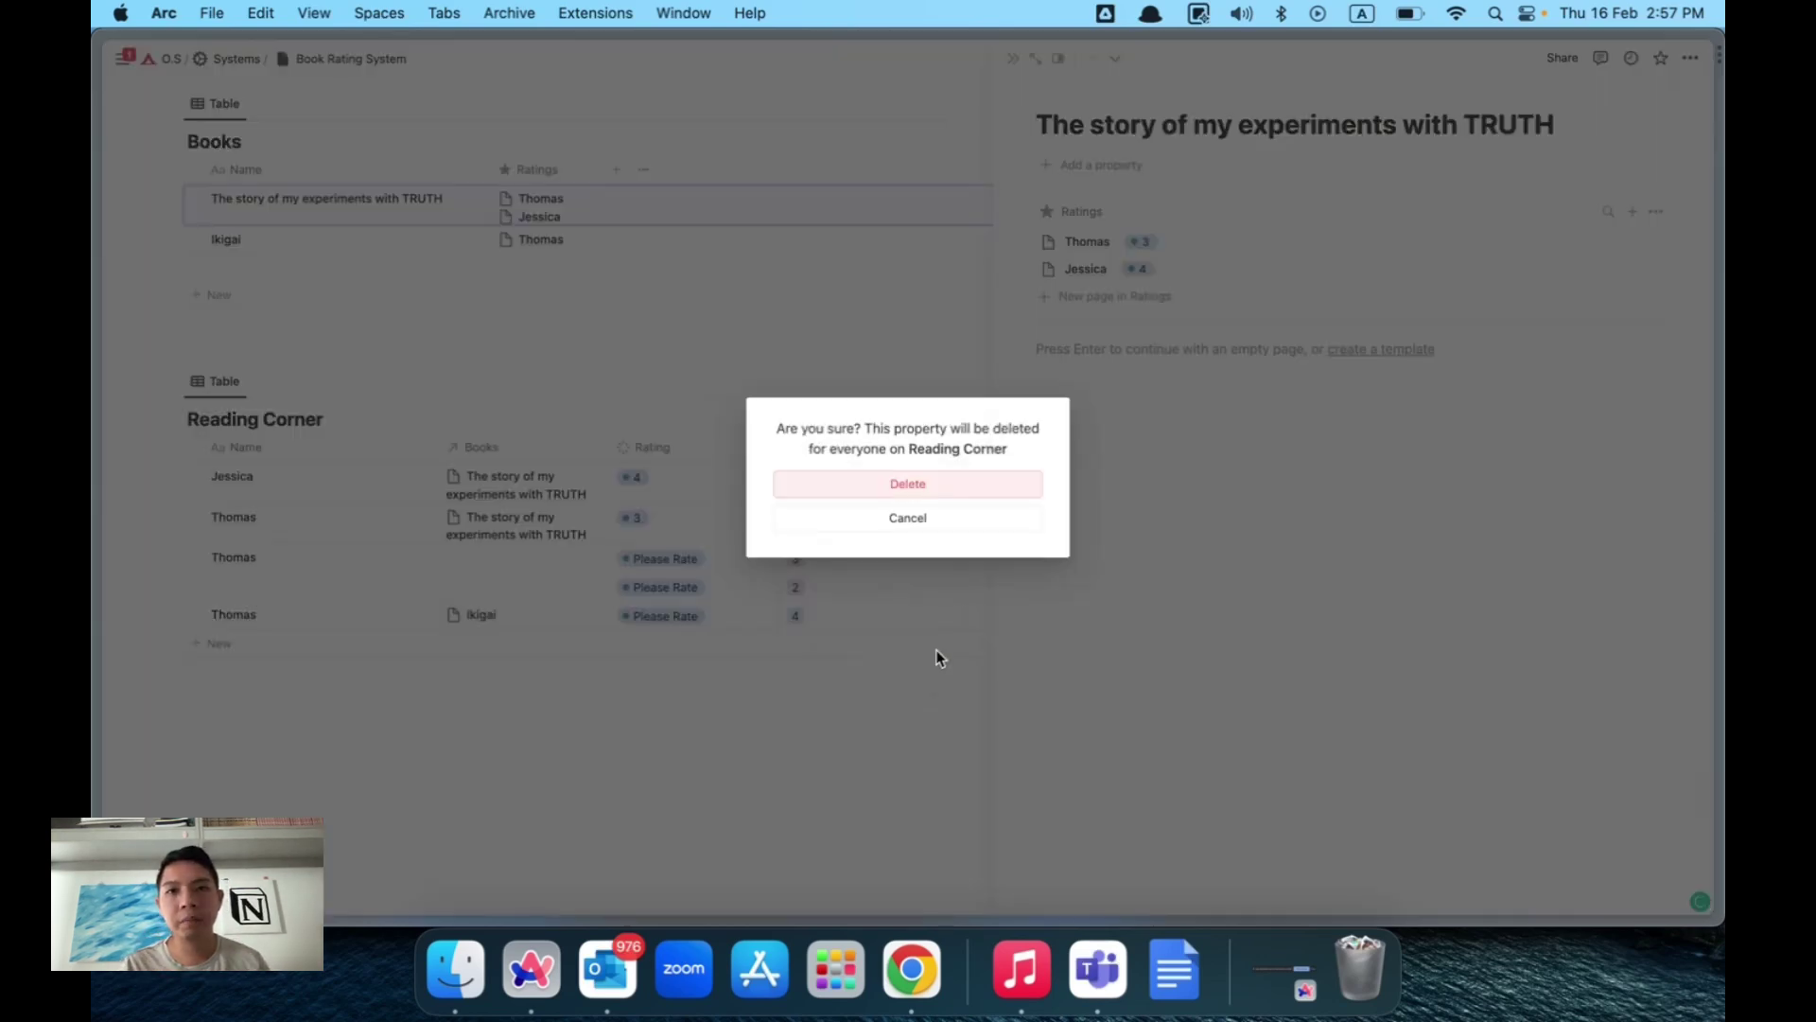
left_click(910, 484)
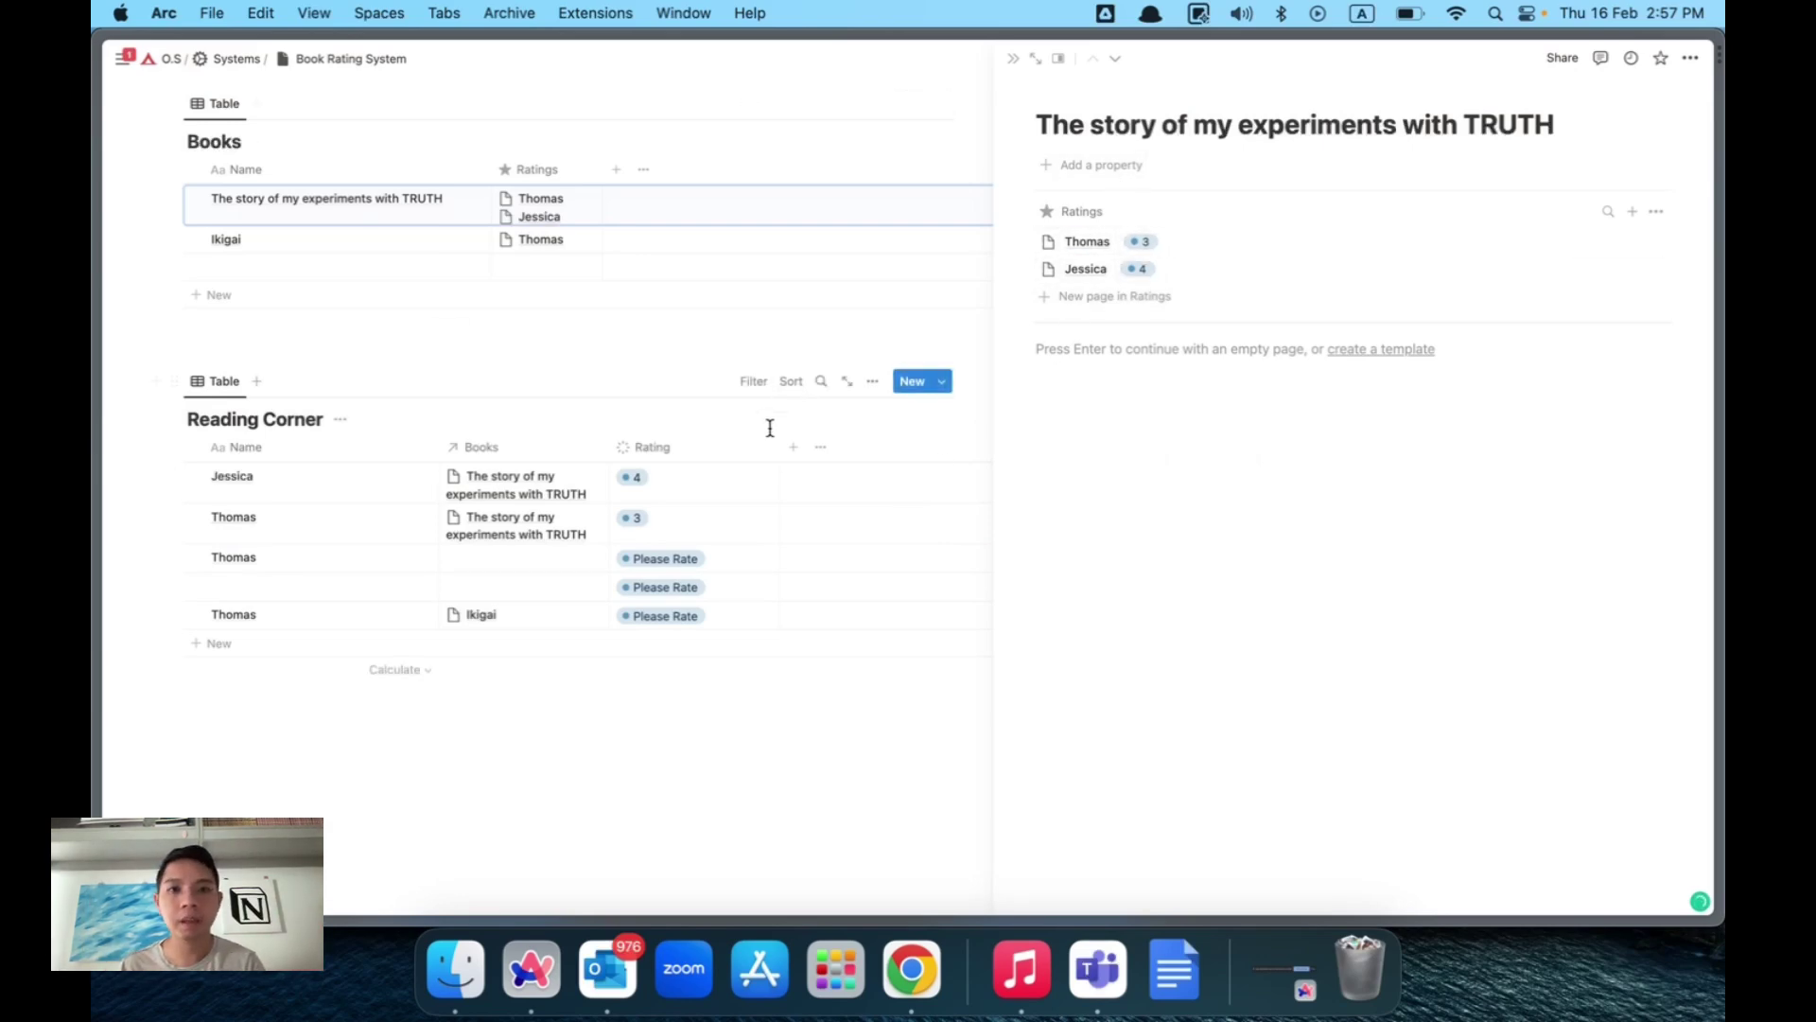
left_click_drag(780, 447, 732, 447)
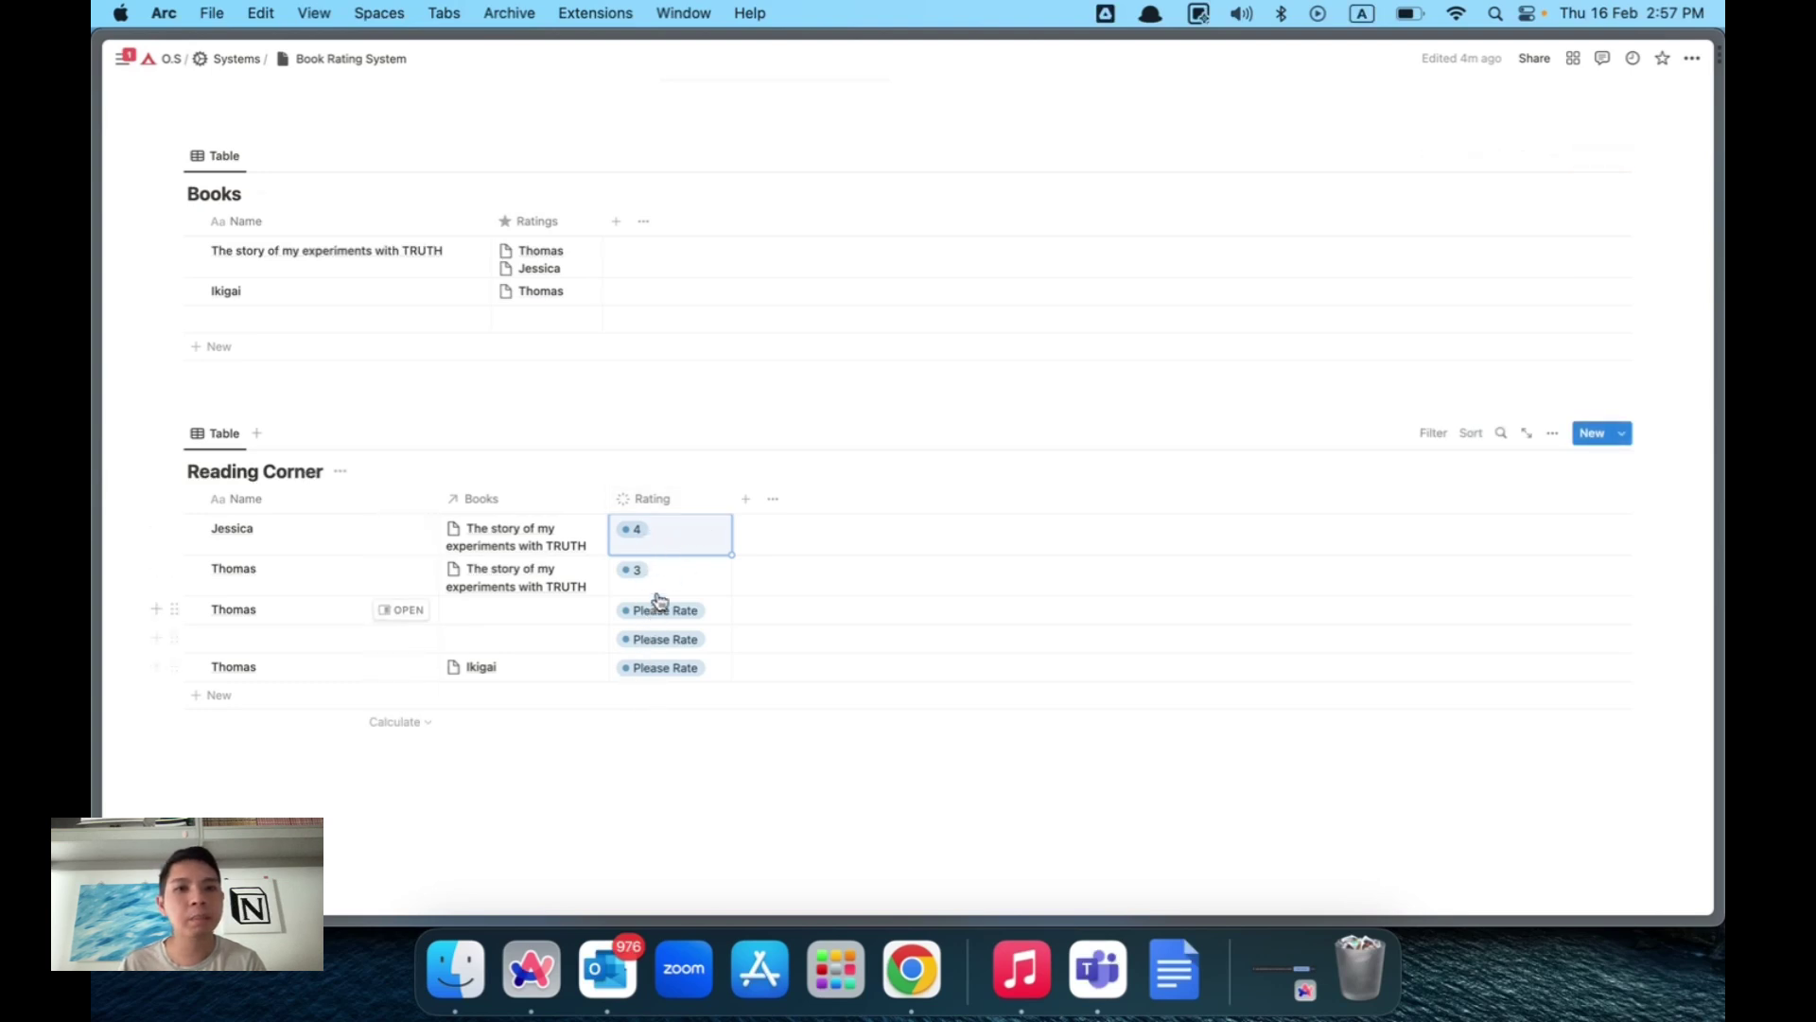
left_click(682, 551)
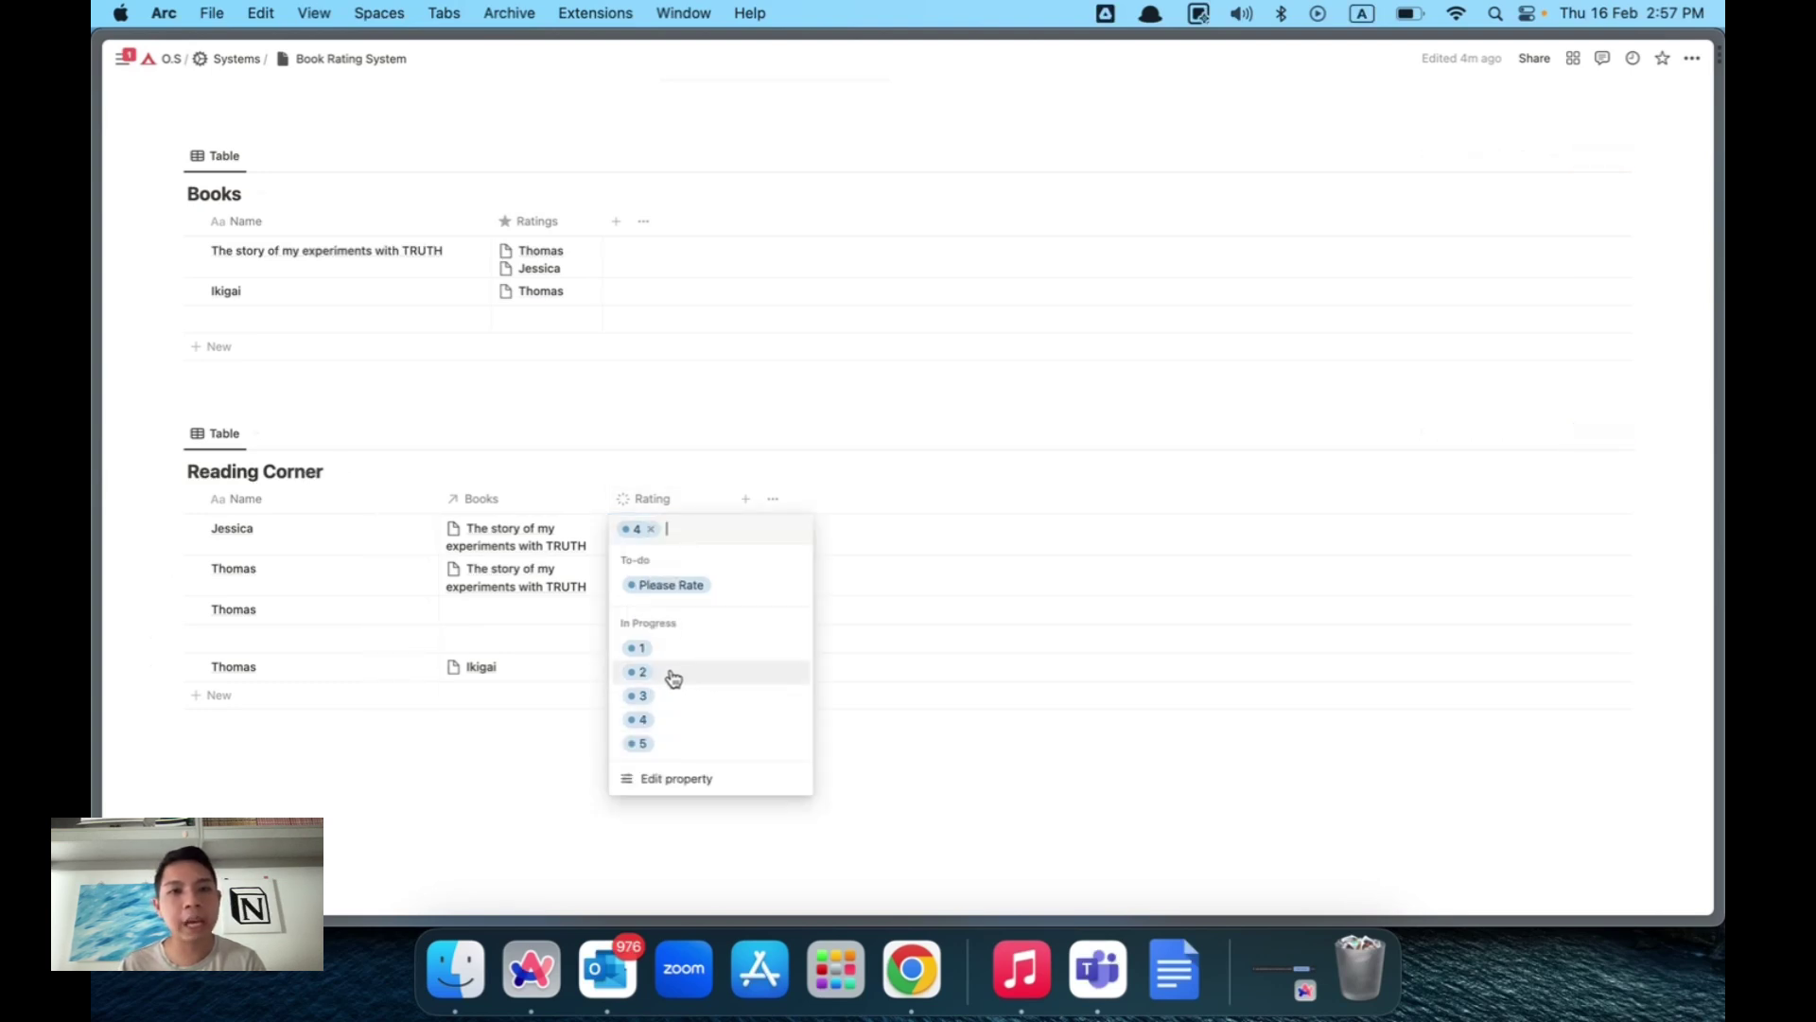
left_click(899, 716)
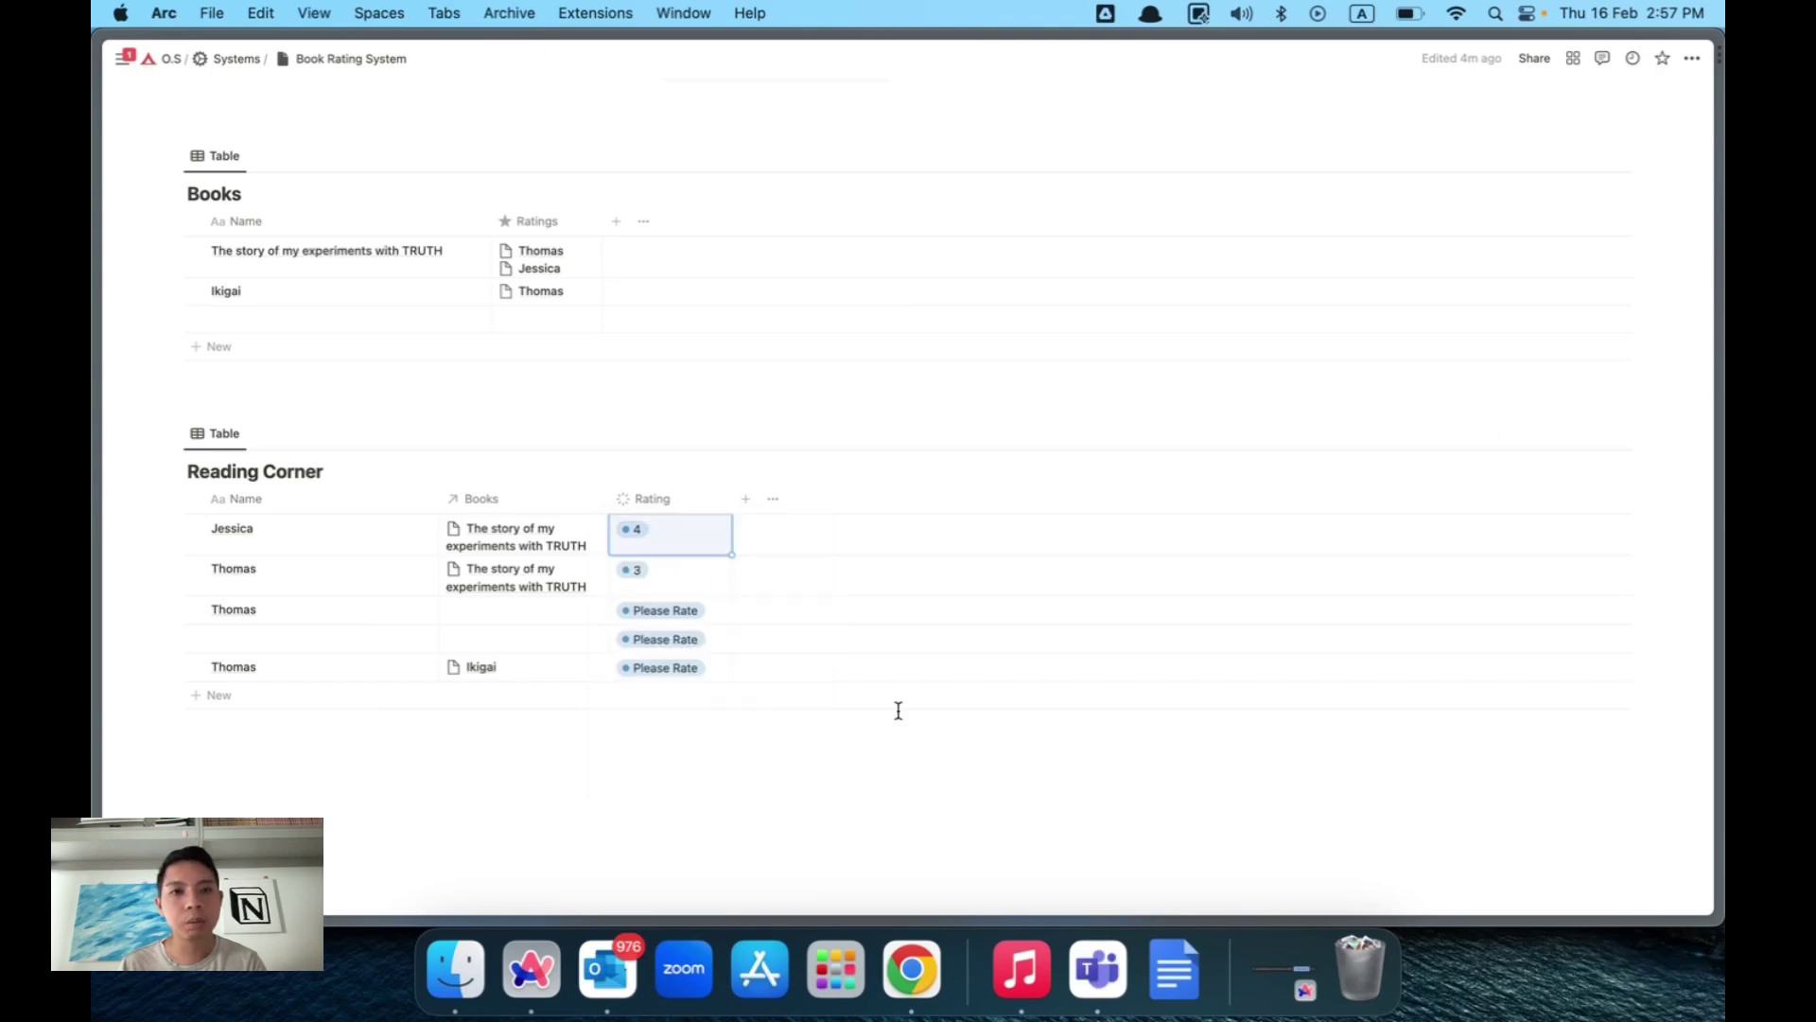
Add a Formula property to Reading Corner named 'Rating (convert to number)'.
left_click(746, 500)
type("form")
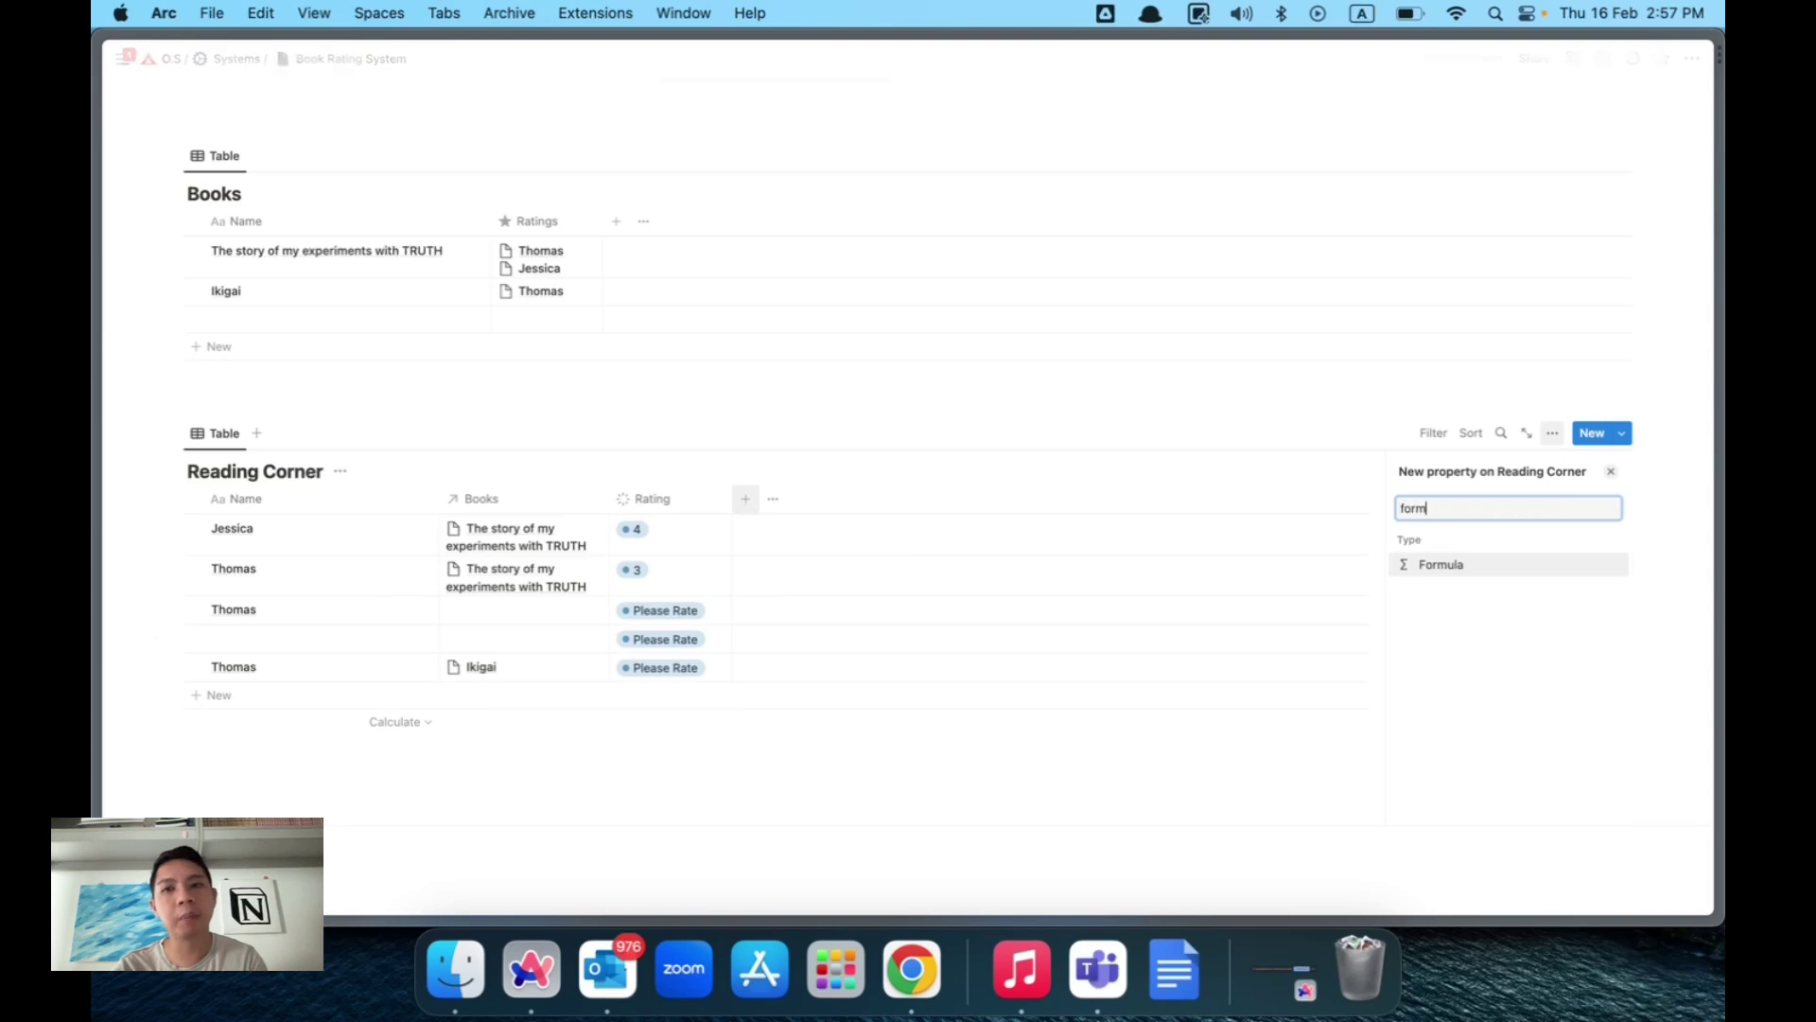
key("Return")
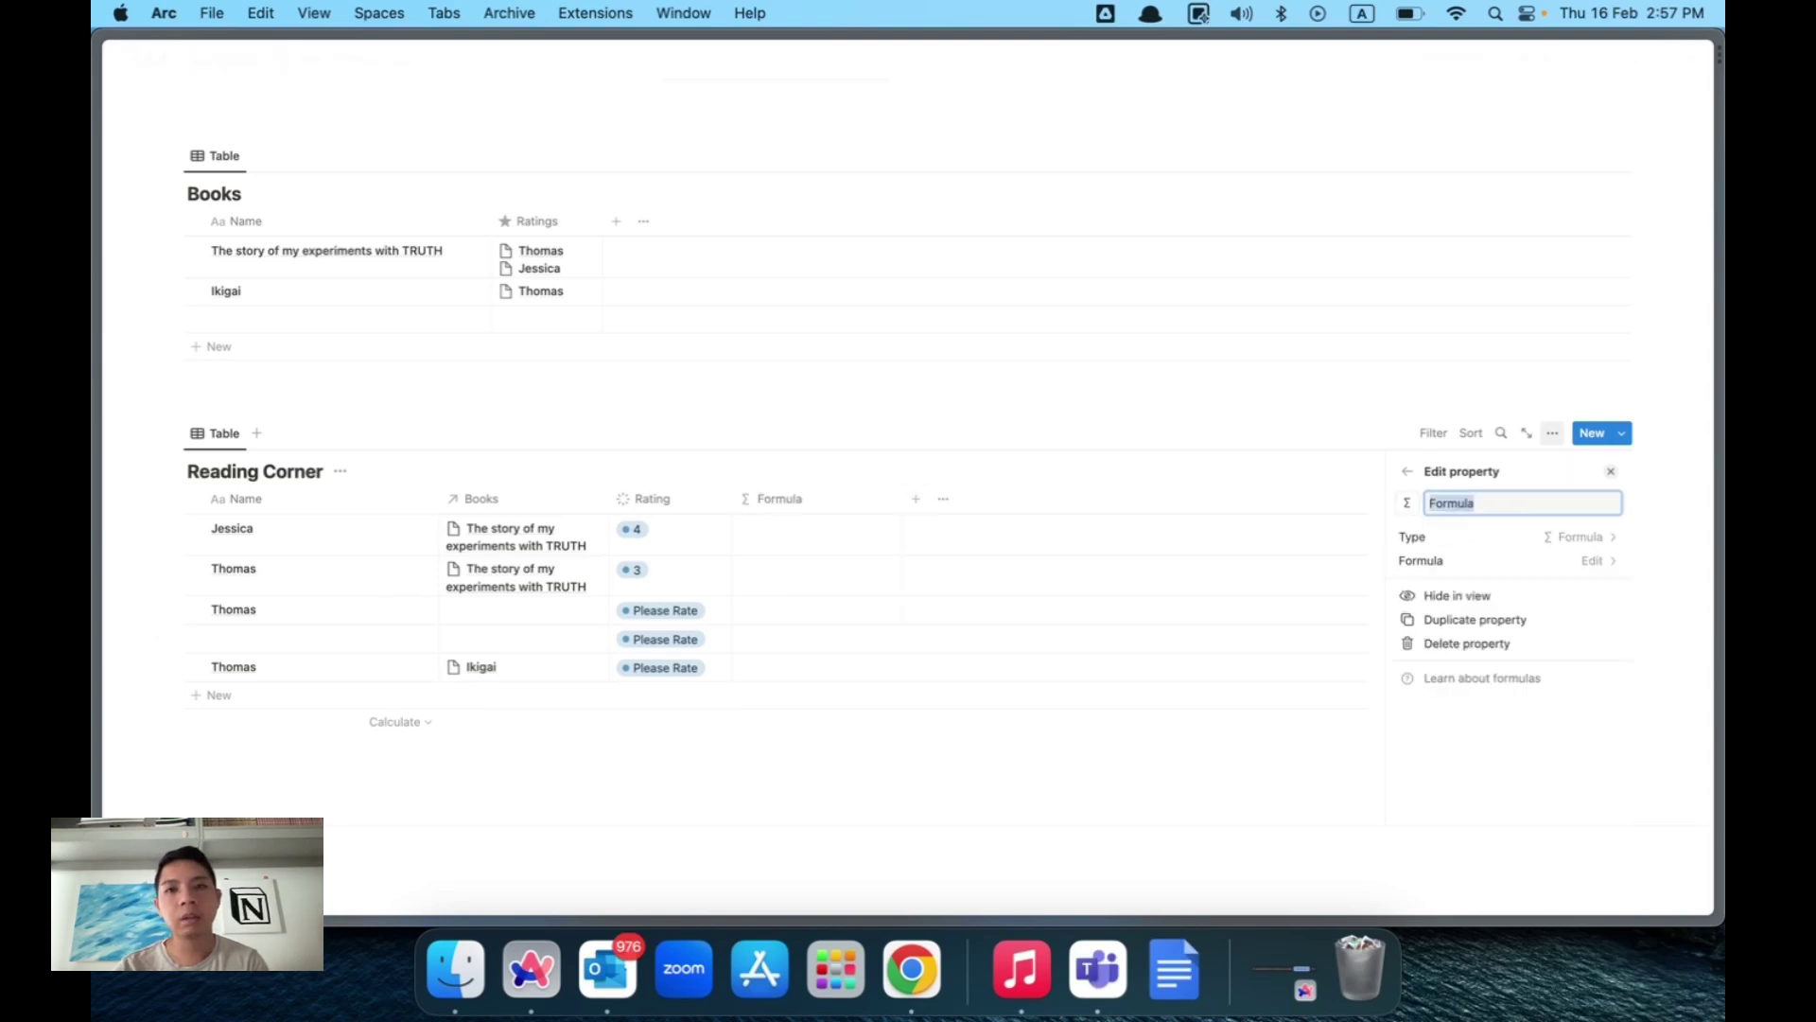
type("Rating (convert t")
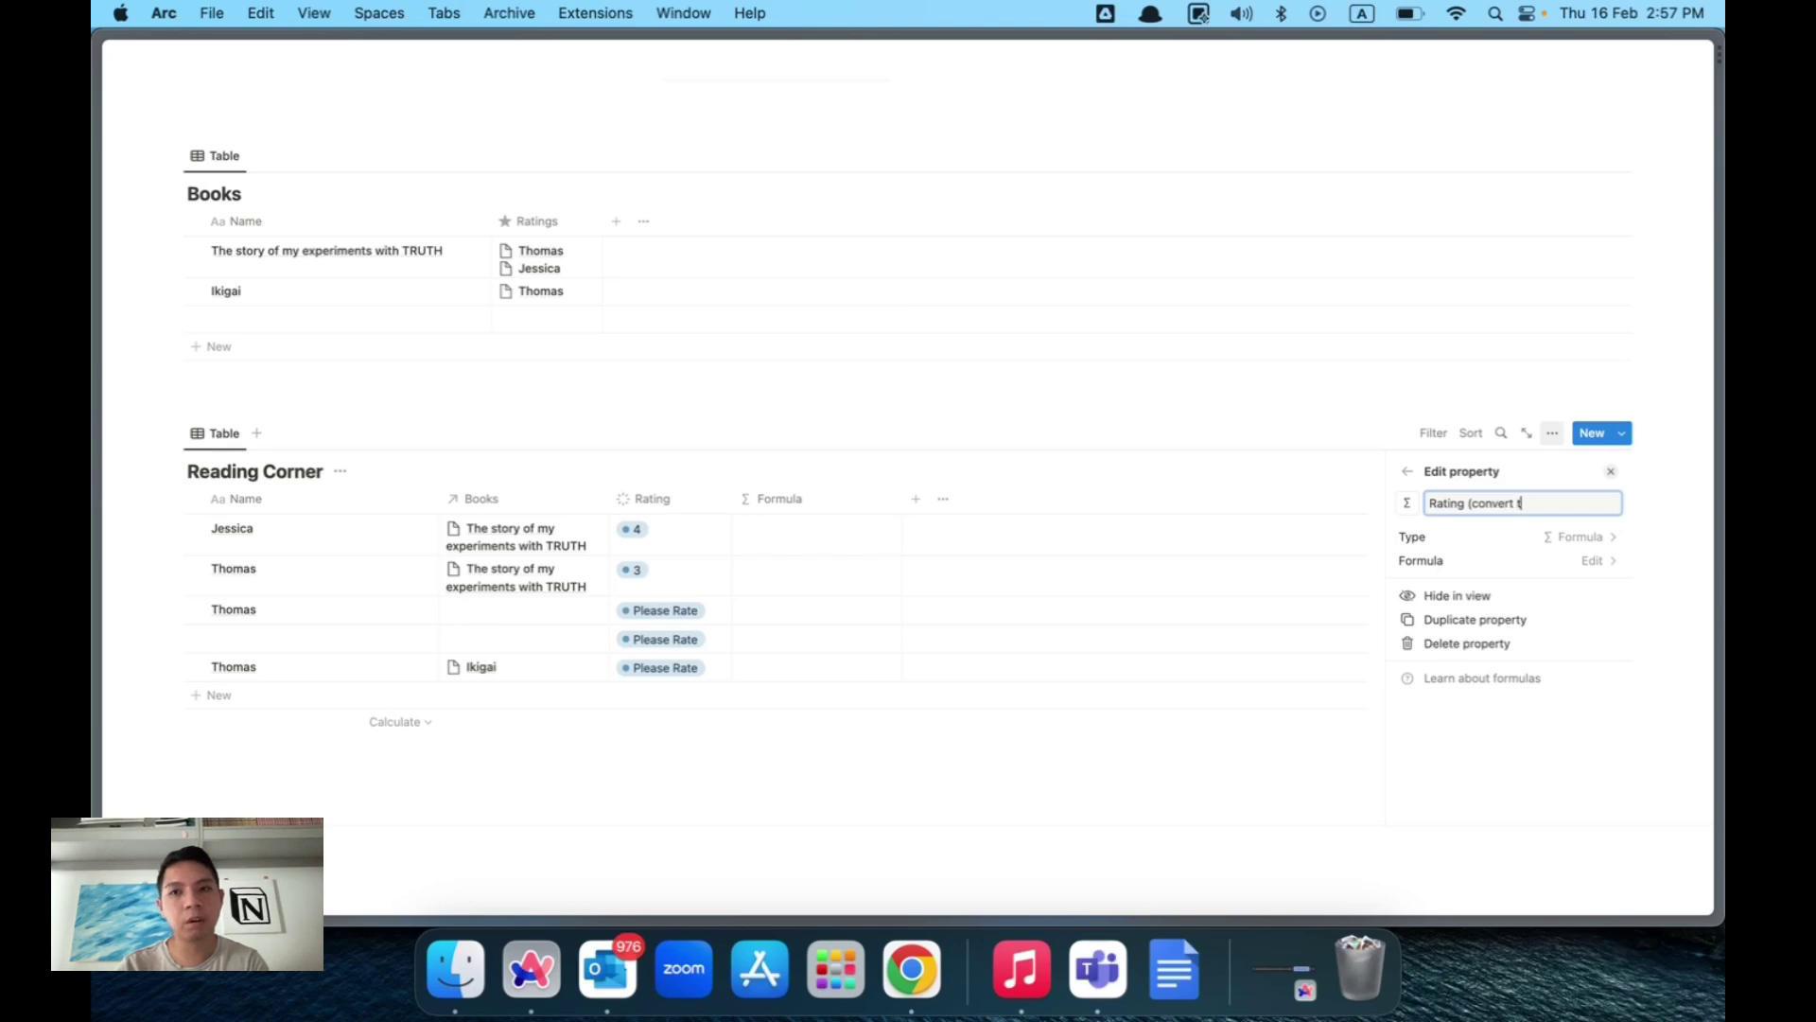
type("o number)")
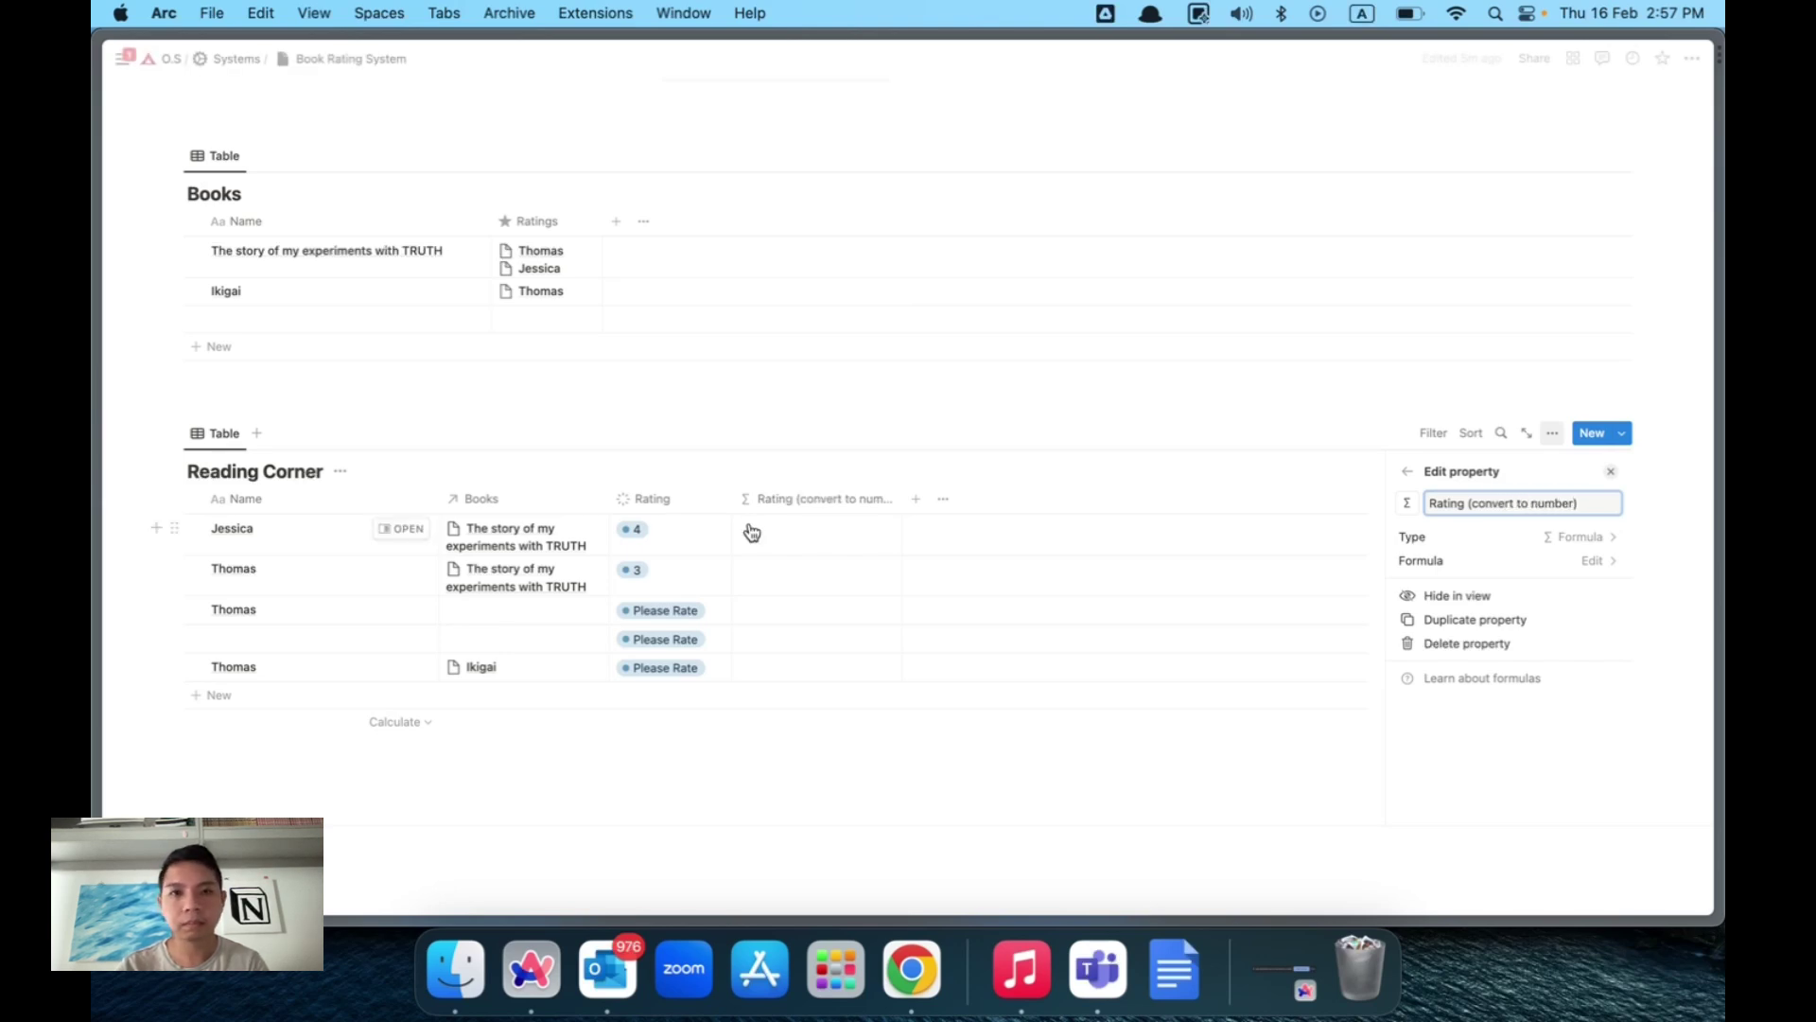
Set its formula to toNumber(prop("Rating")) and widen the column to show its name.
left_click(780, 535)
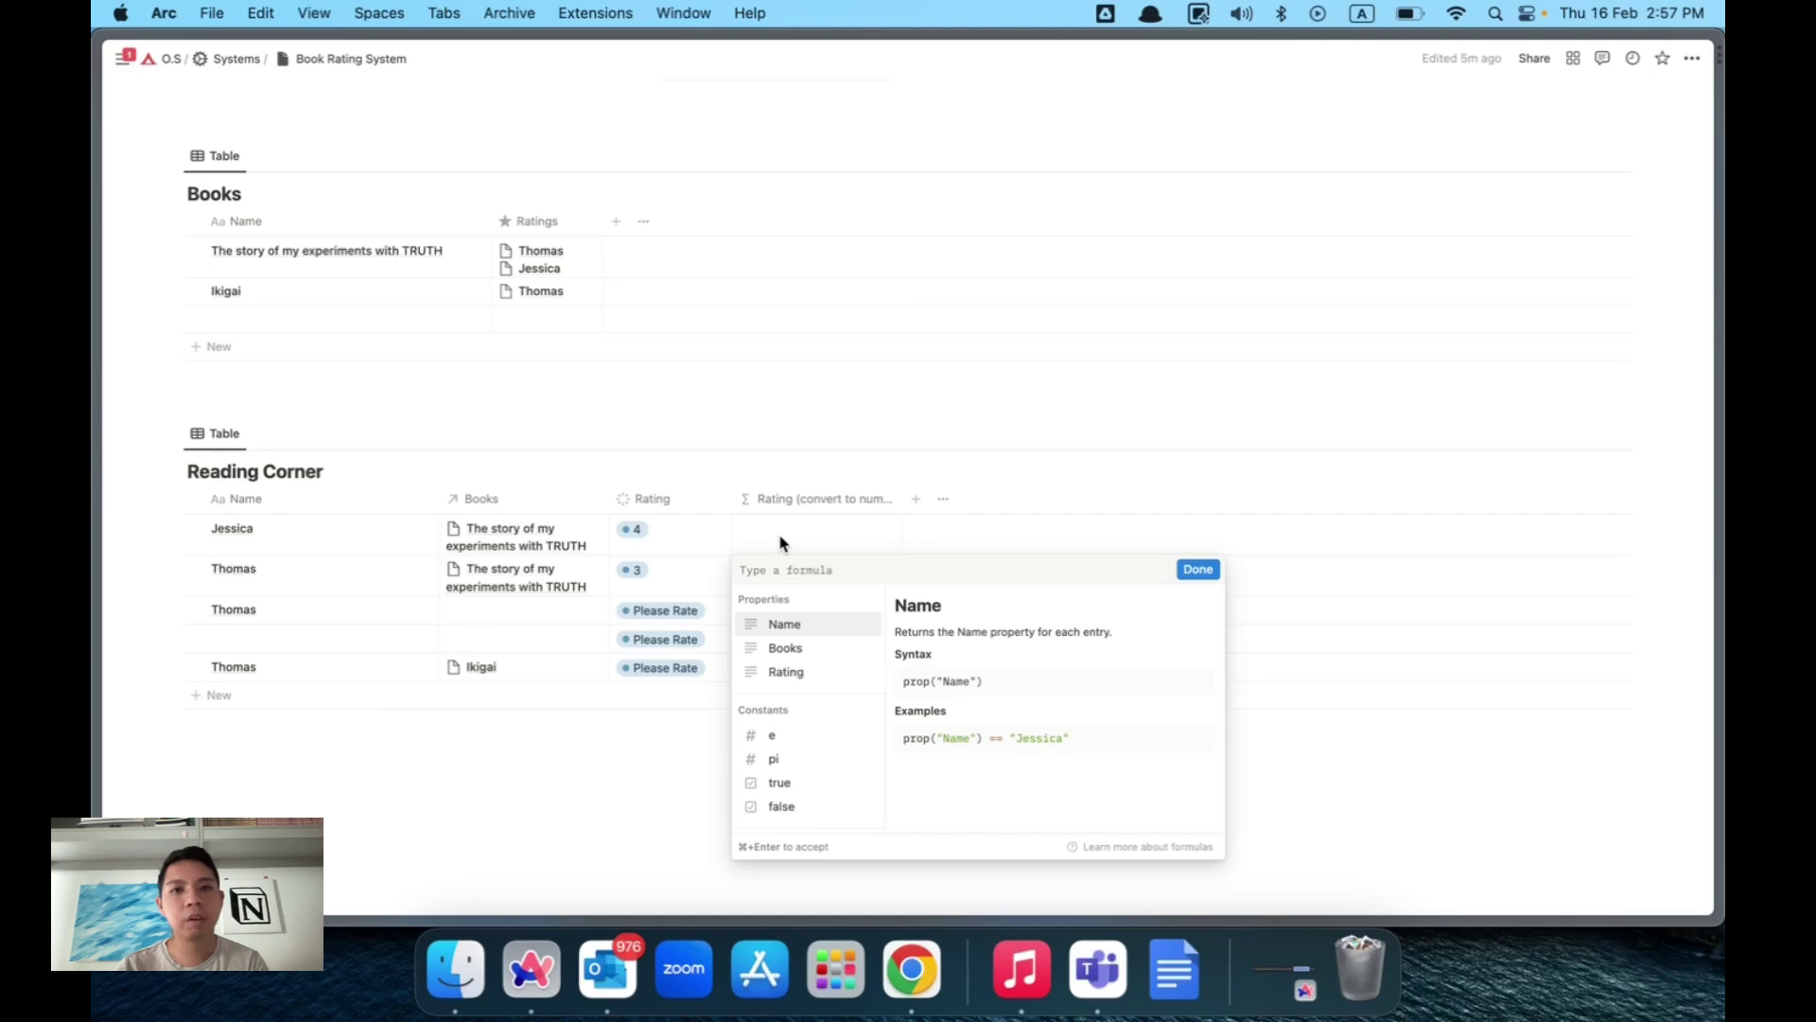
type("toNumber")
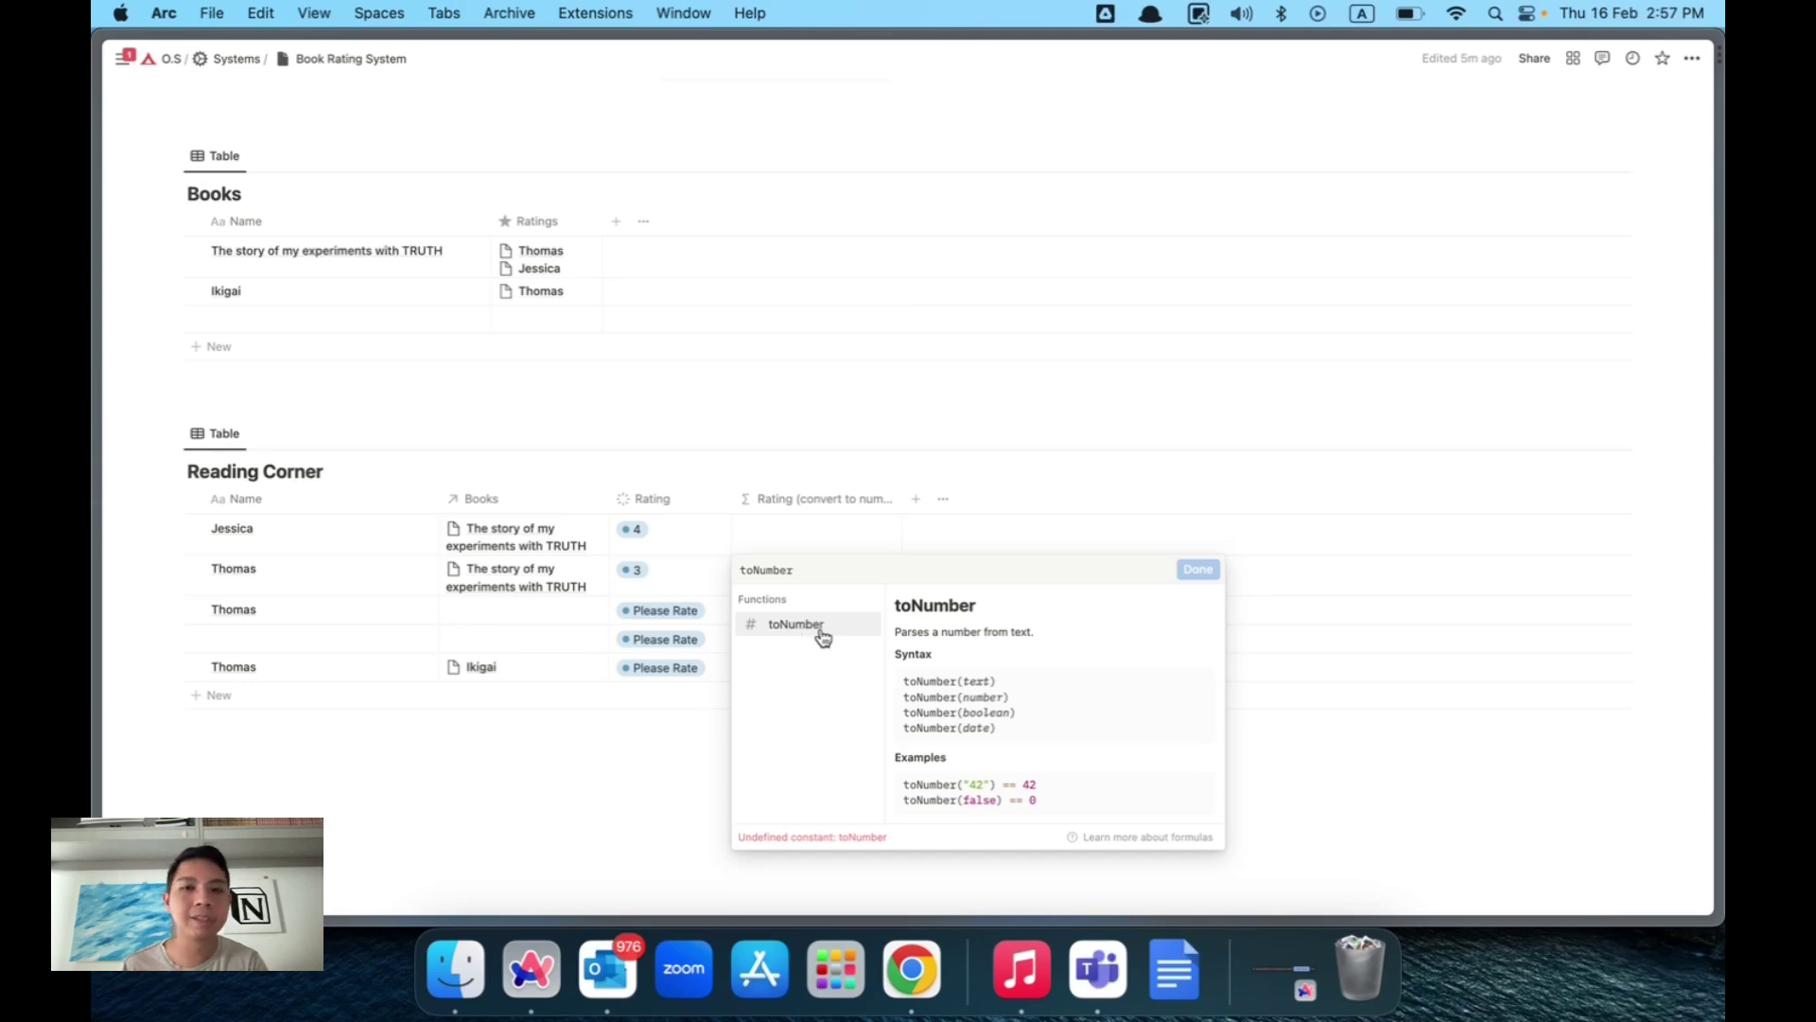
type("(")
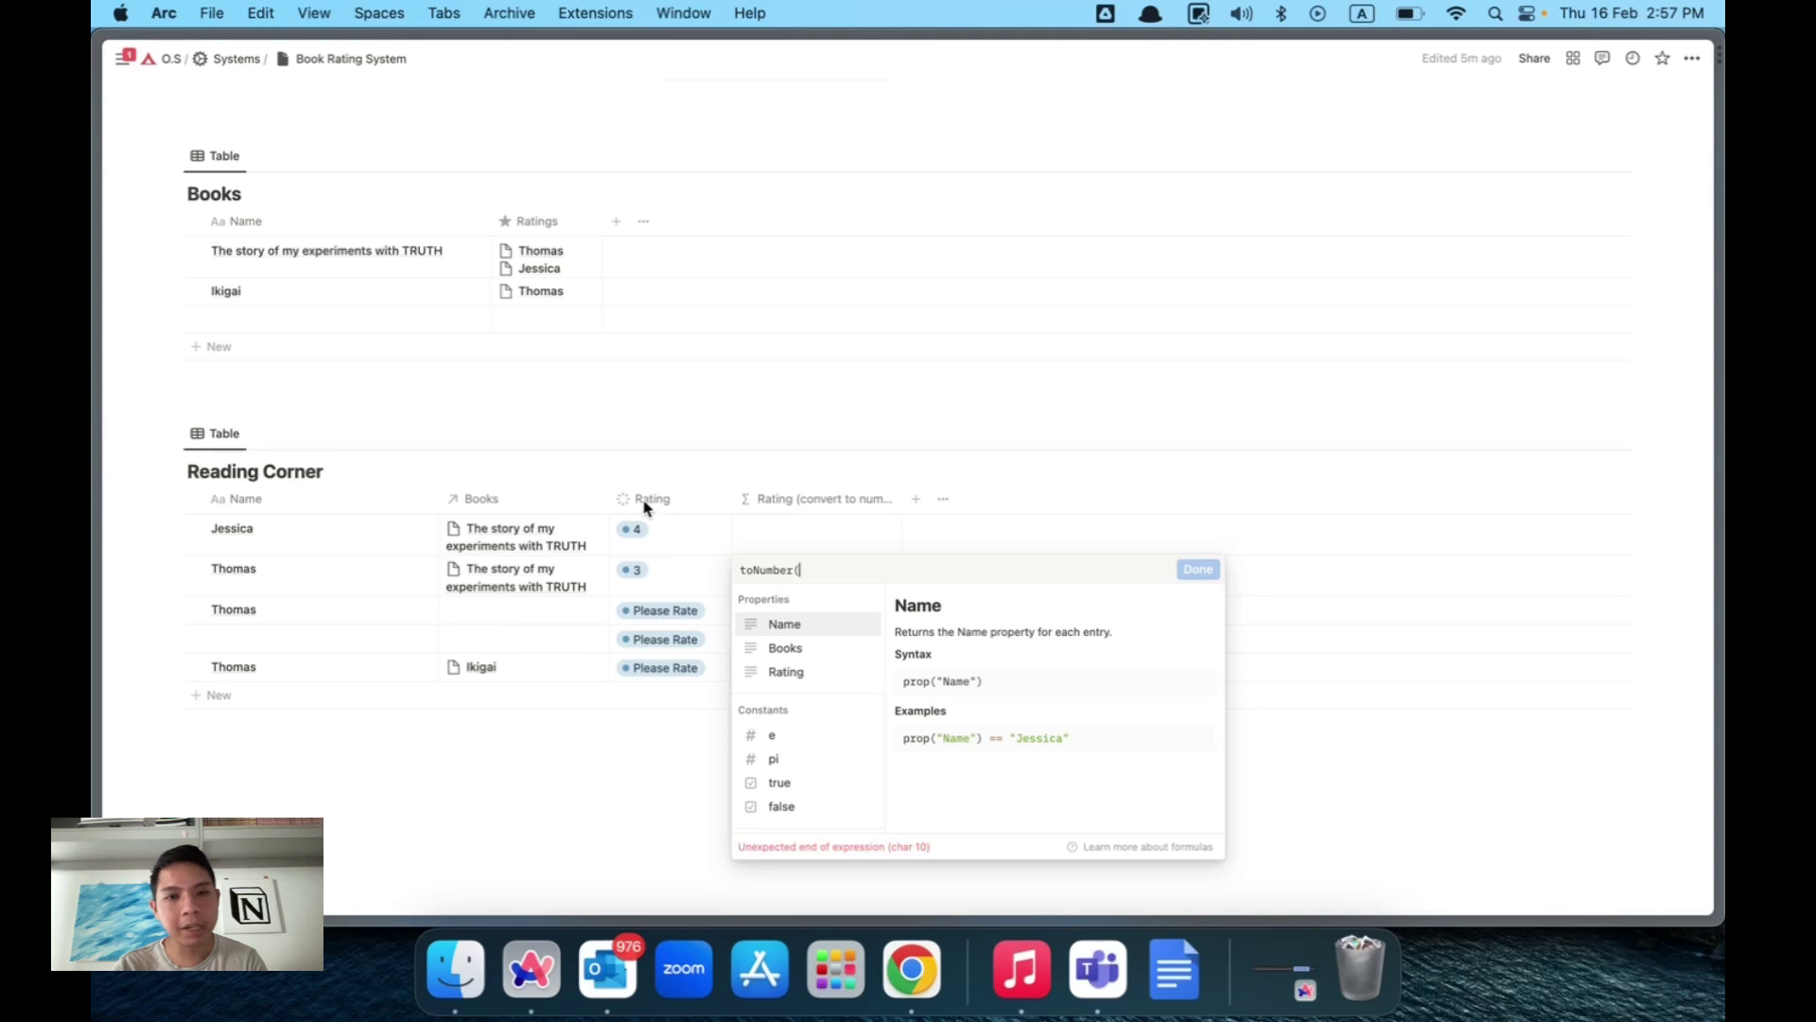
left_click(783, 672)
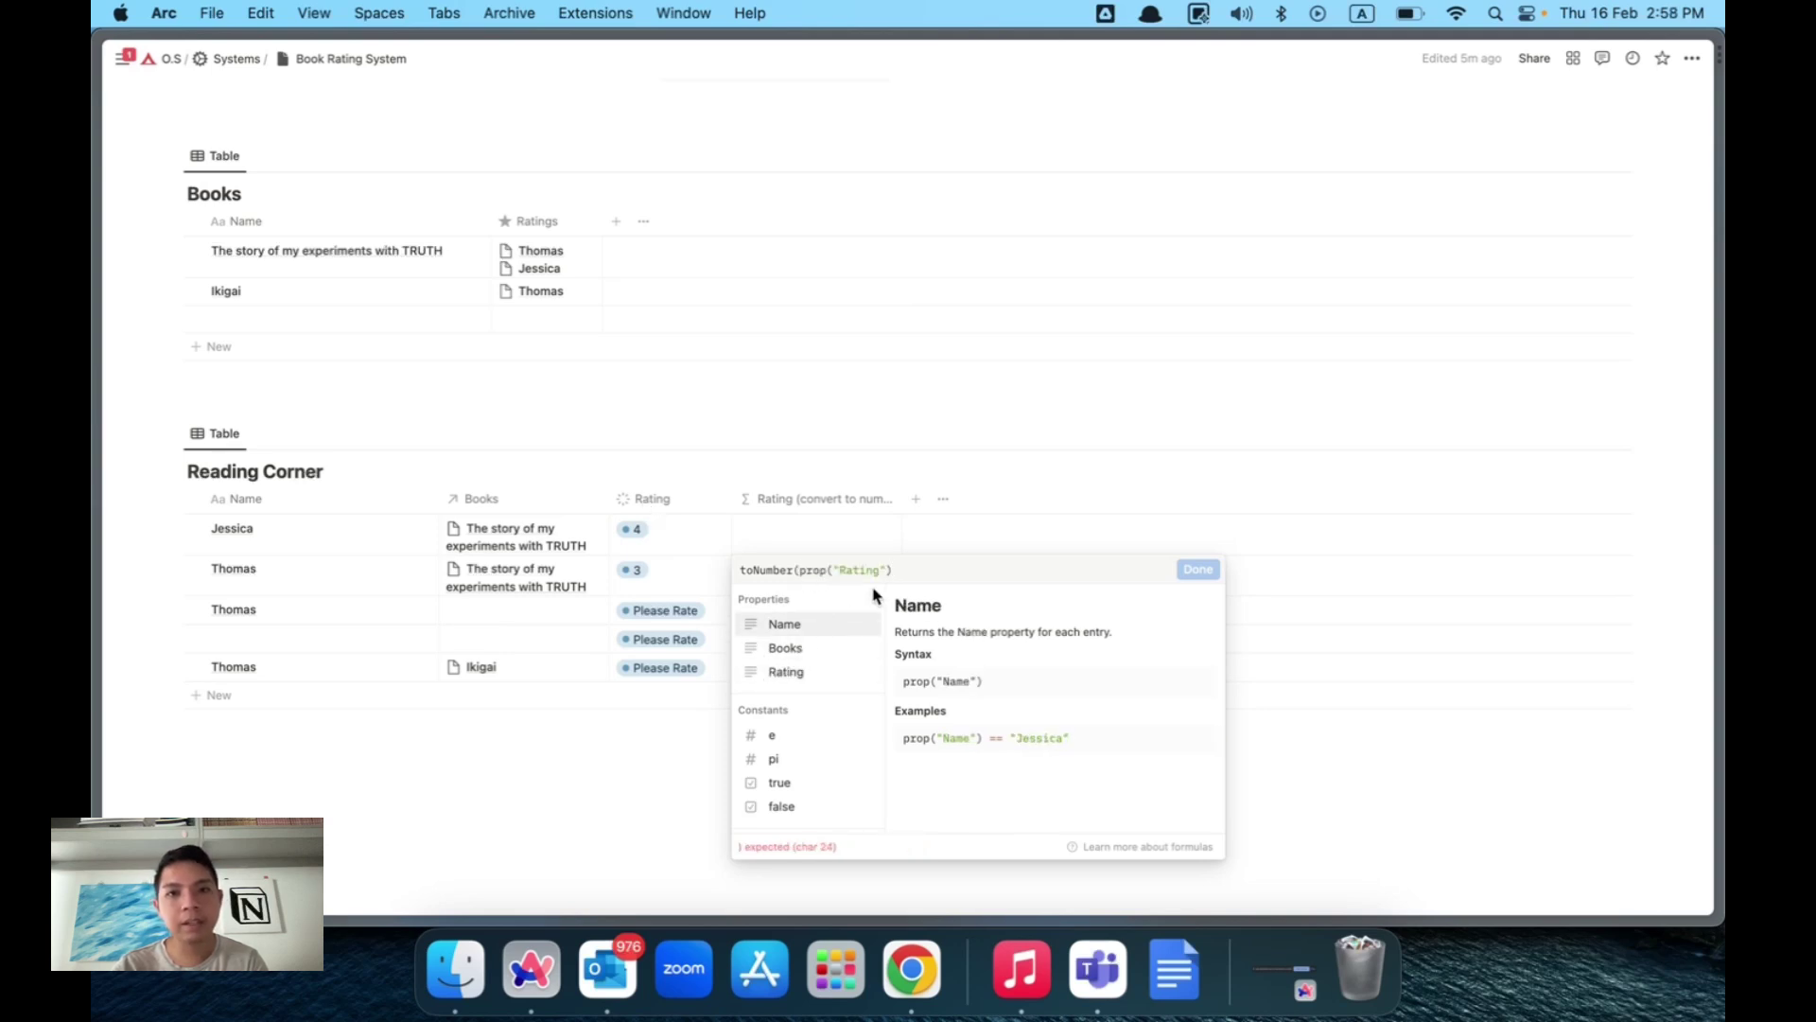
type(")")
left_click(1194, 569)
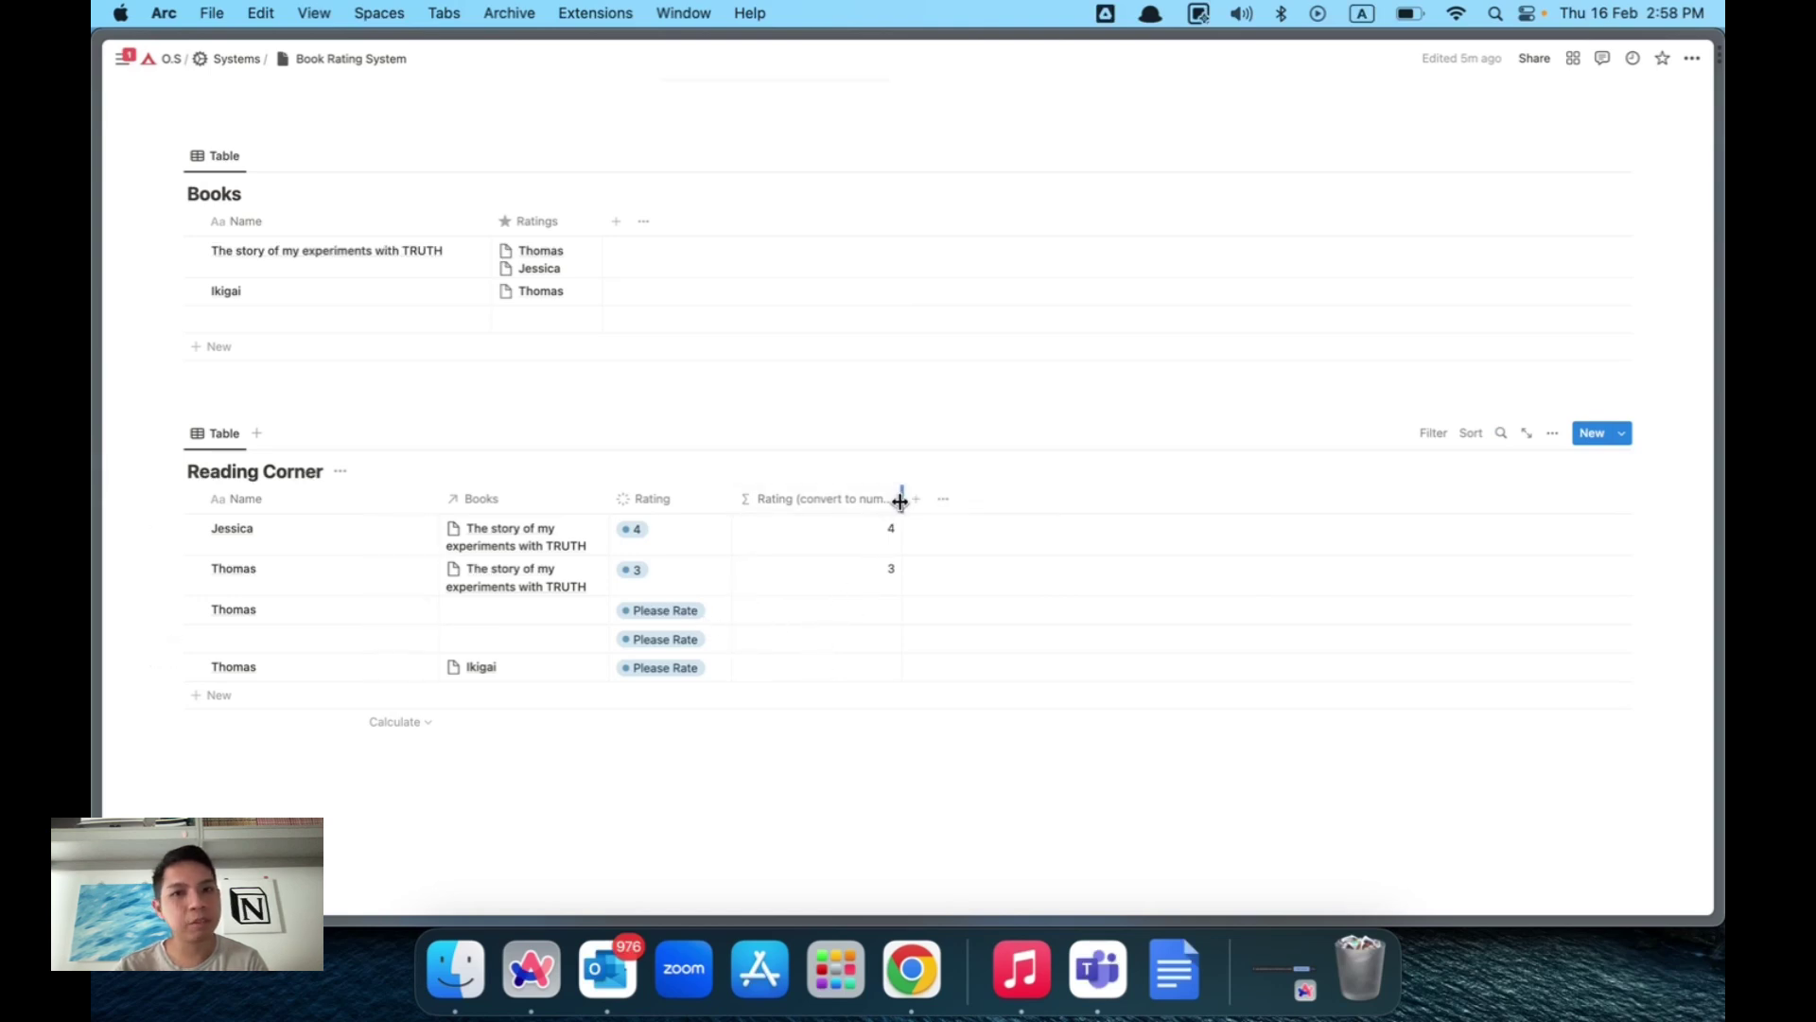
left_click_drag(901, 501, 920, 502)
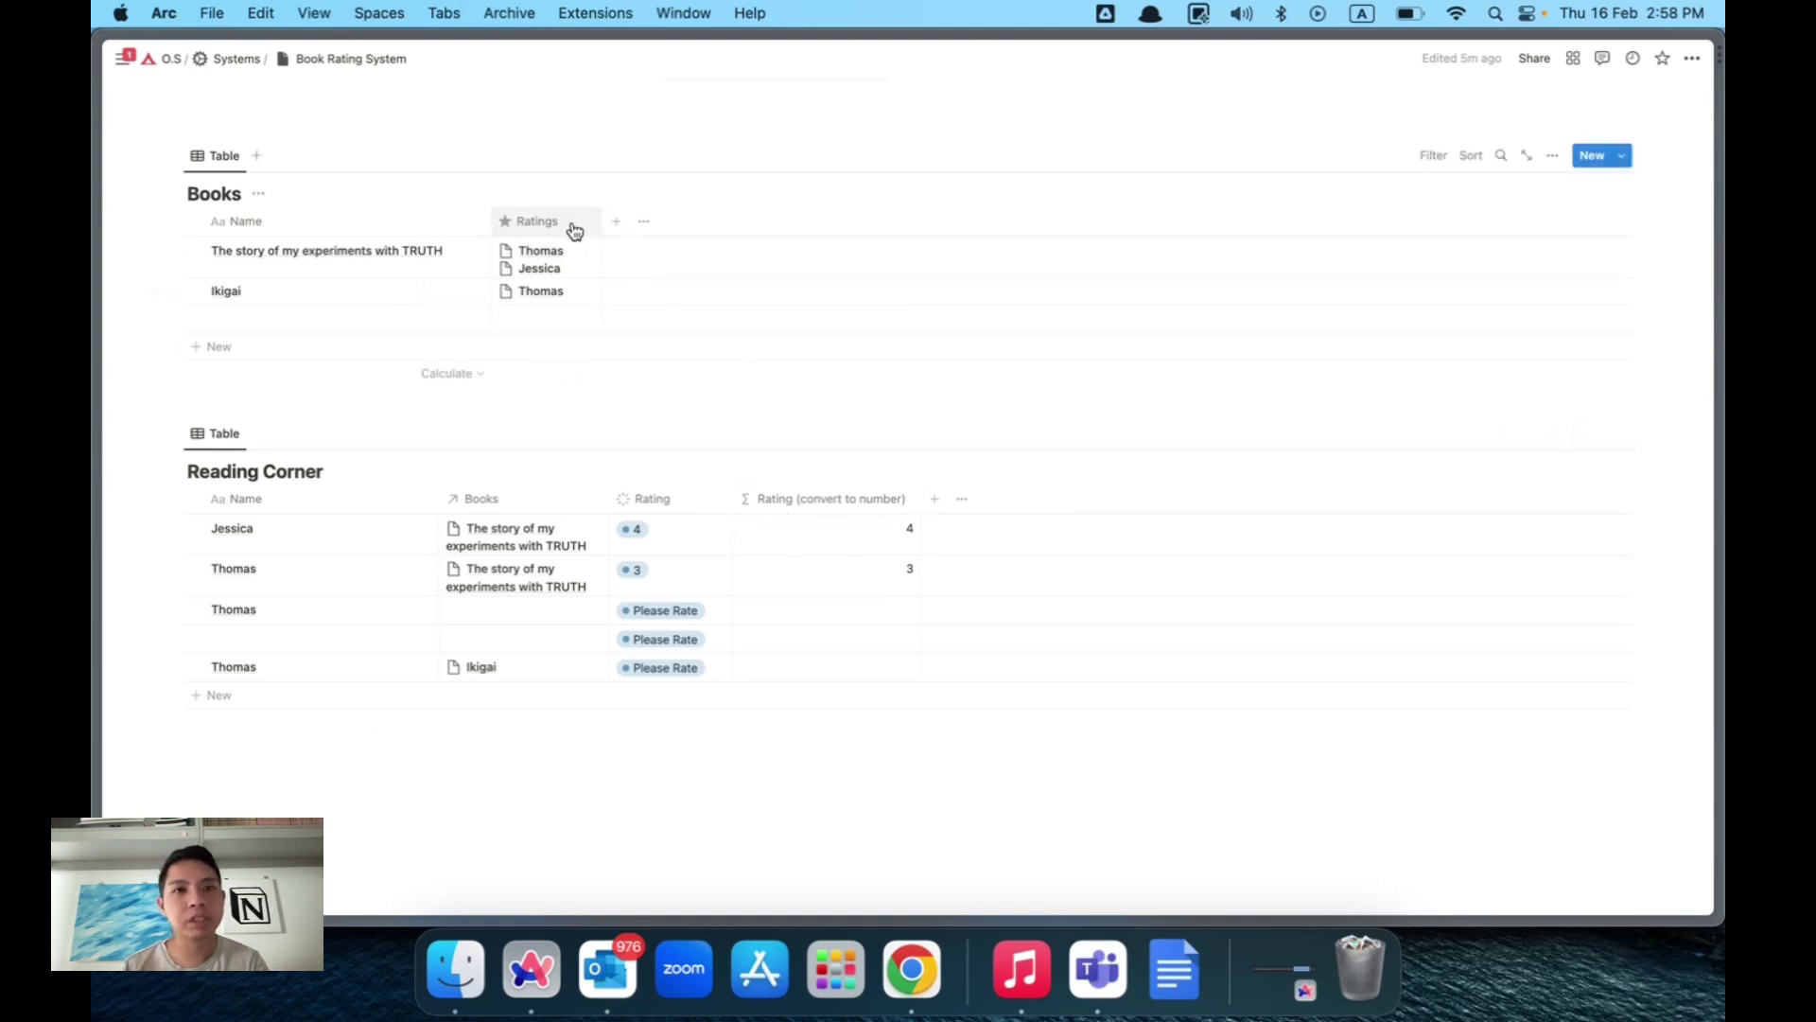
Add a new Rollup property to the Books table.
left_click(616, 224)
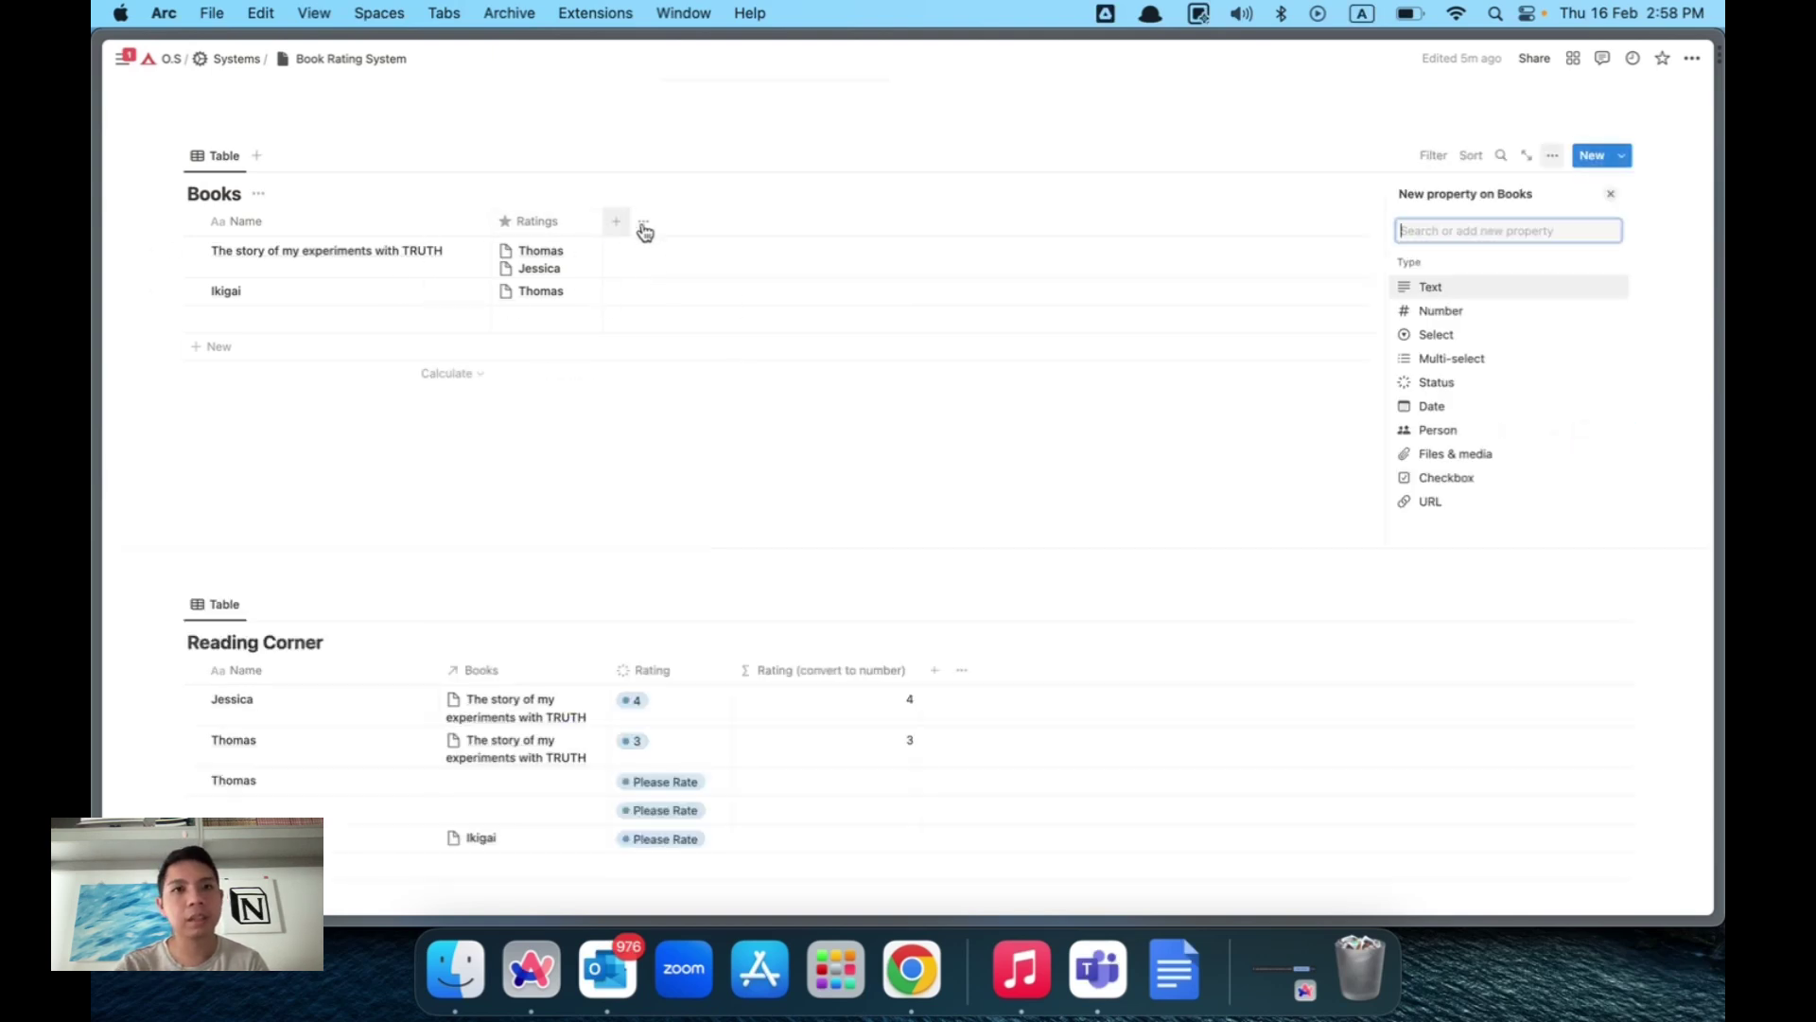
scroll(1471, 458, "down", 3)
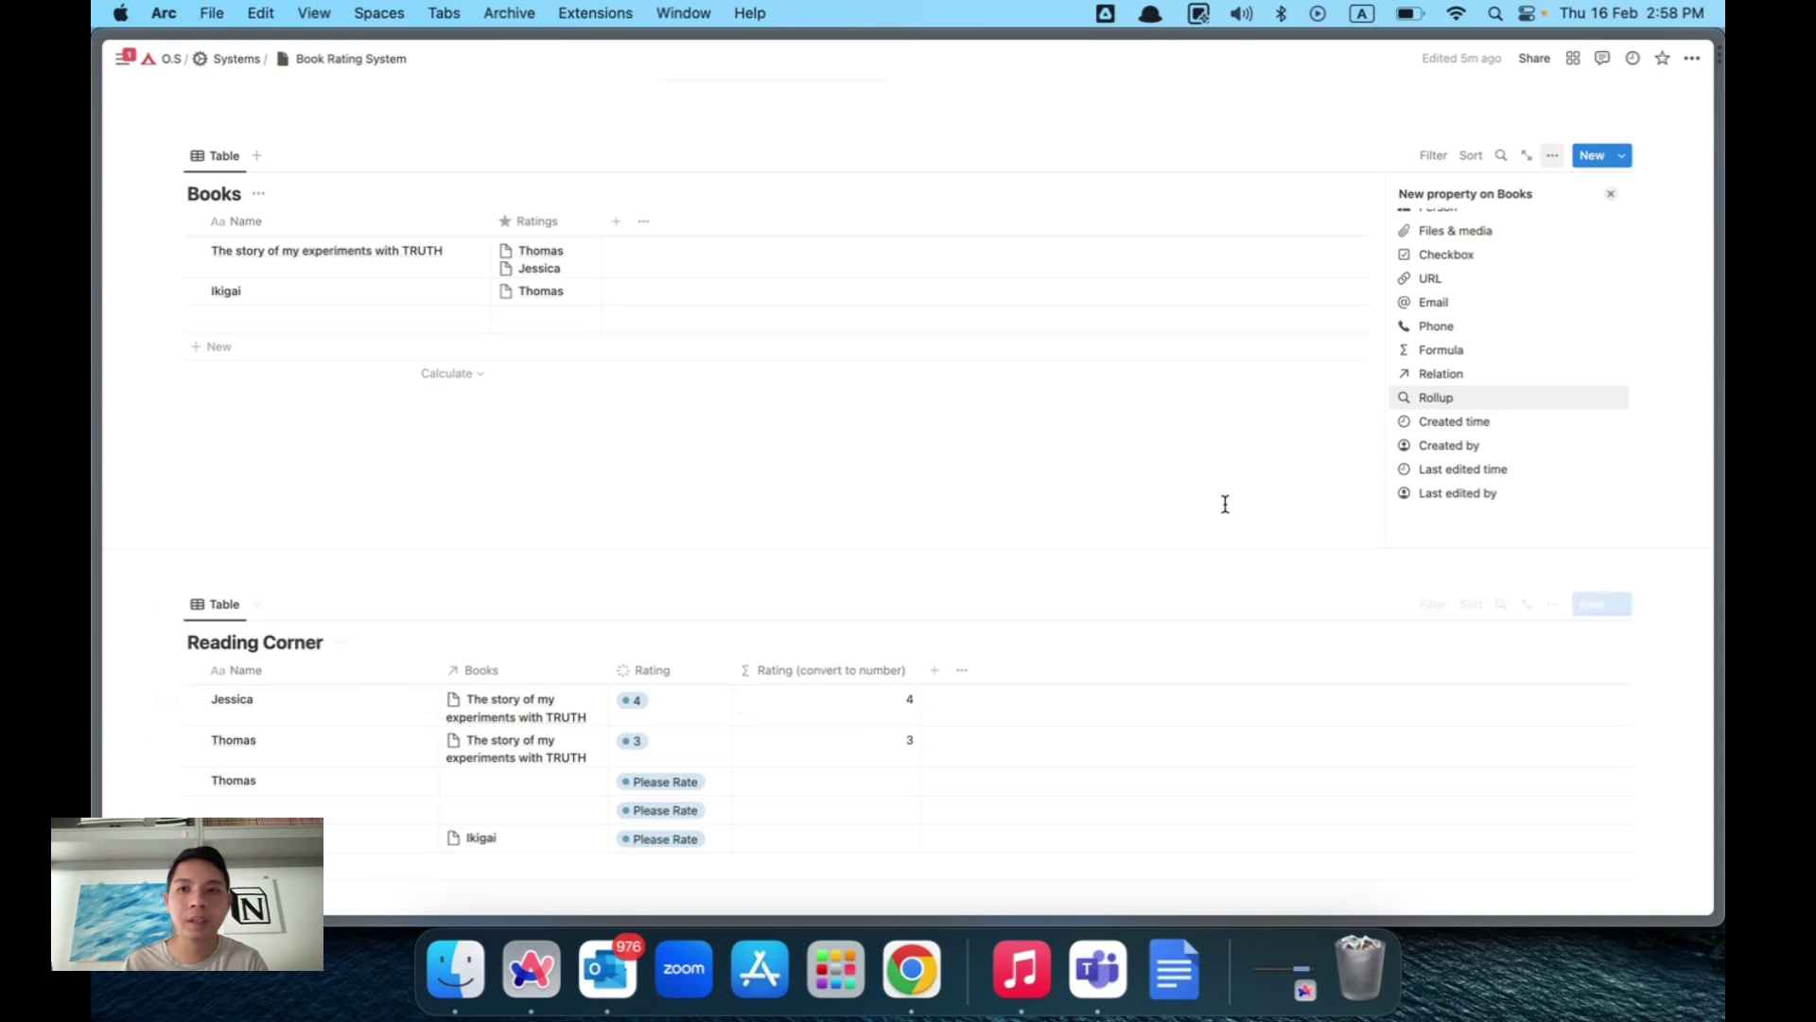
left_click(1405, 398)
type("Rating")
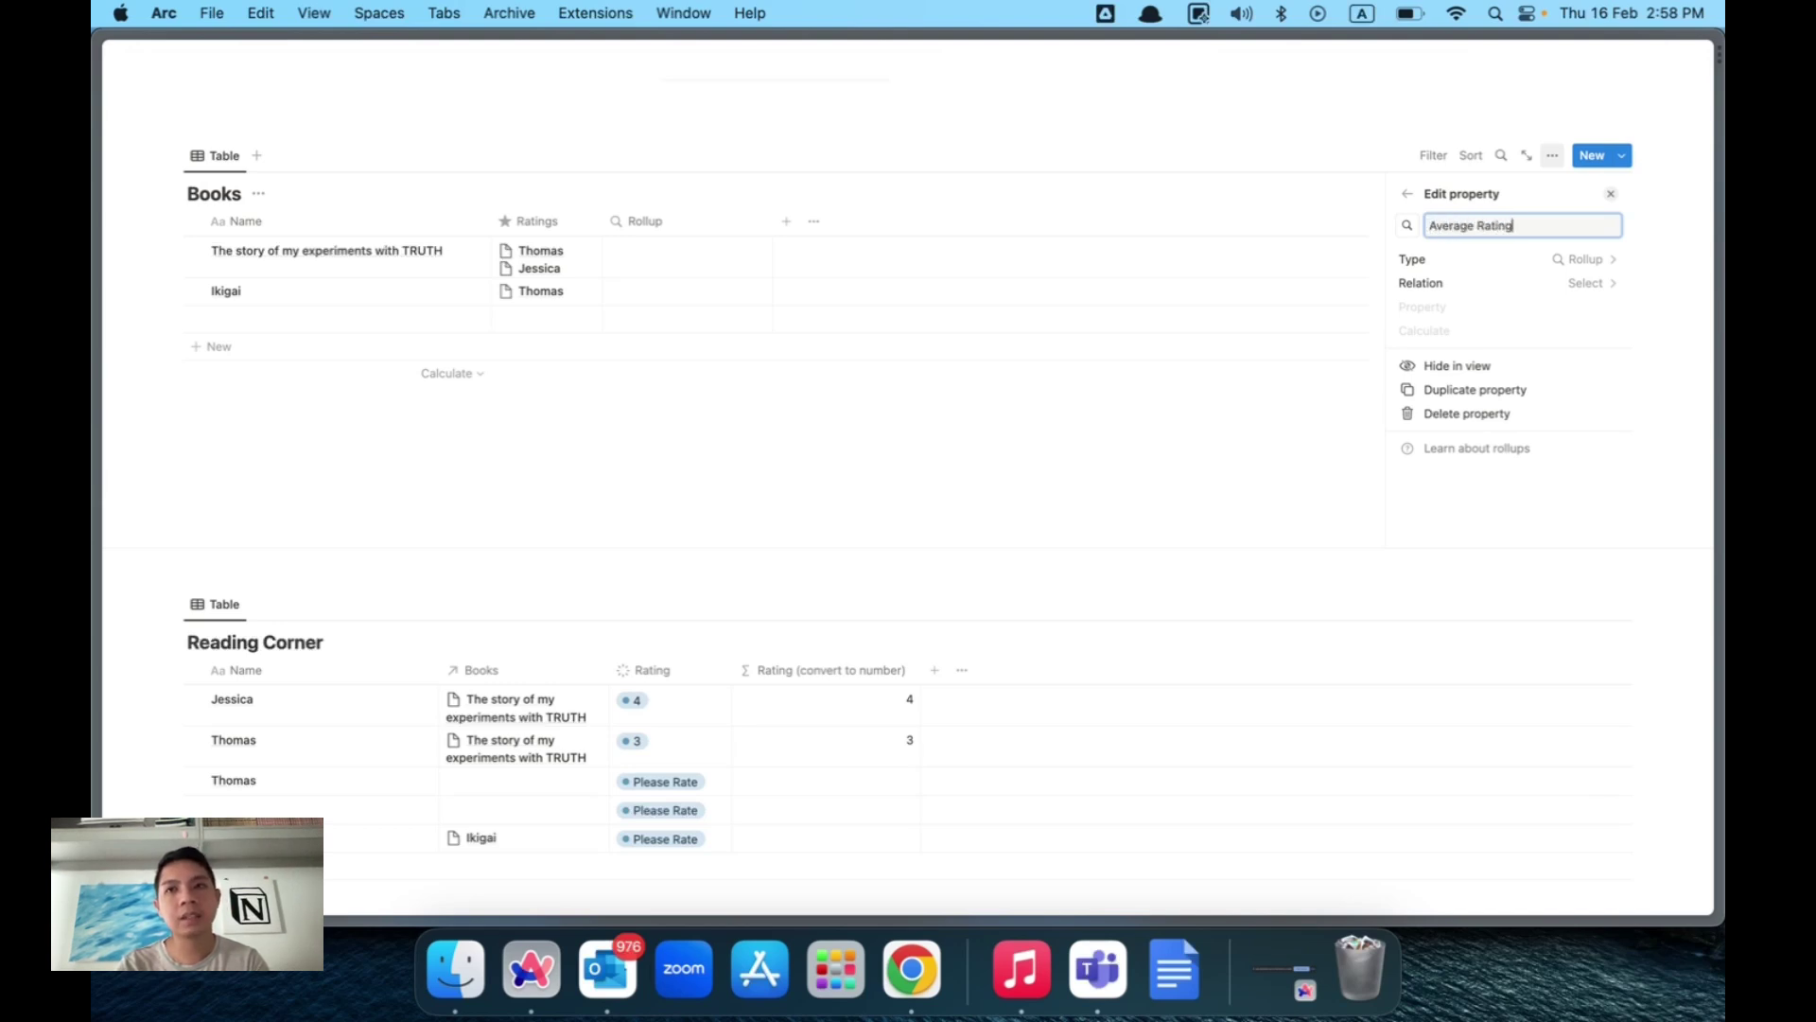
Roll up the Rating (convert to number) values through the Ratings relation.
left_click(1594, 284)
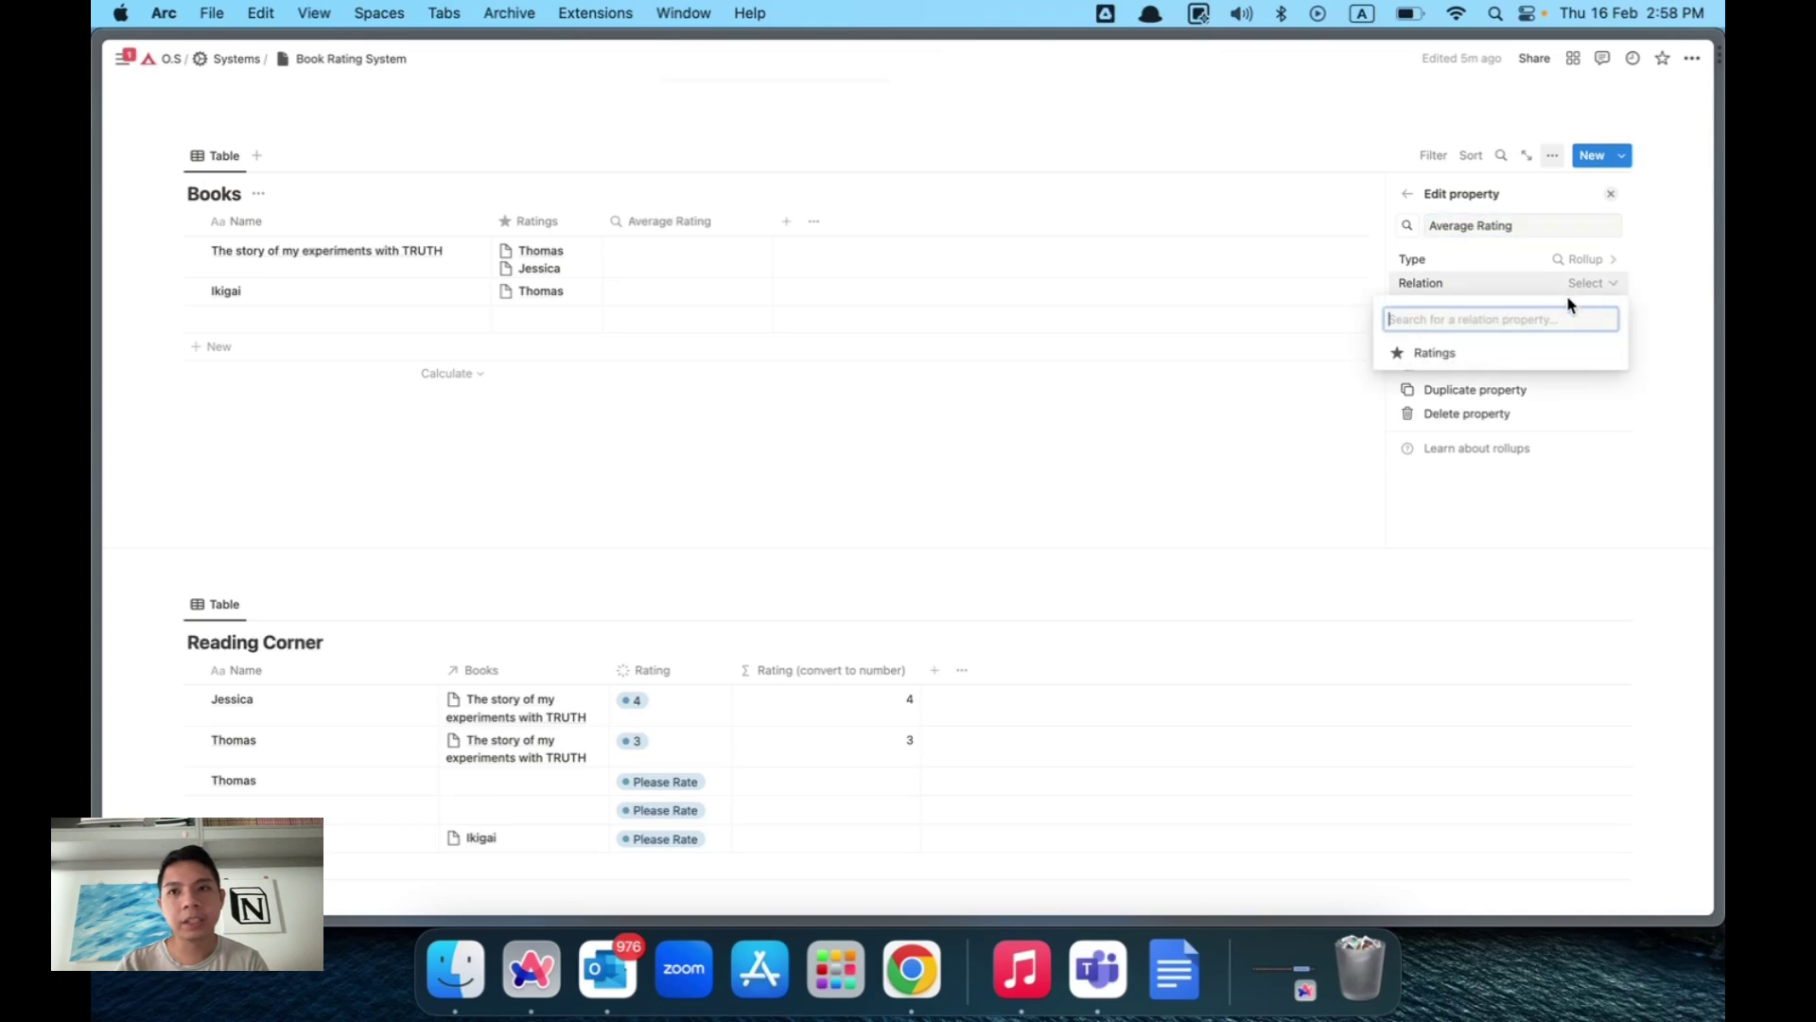
left_click(1431, 353)
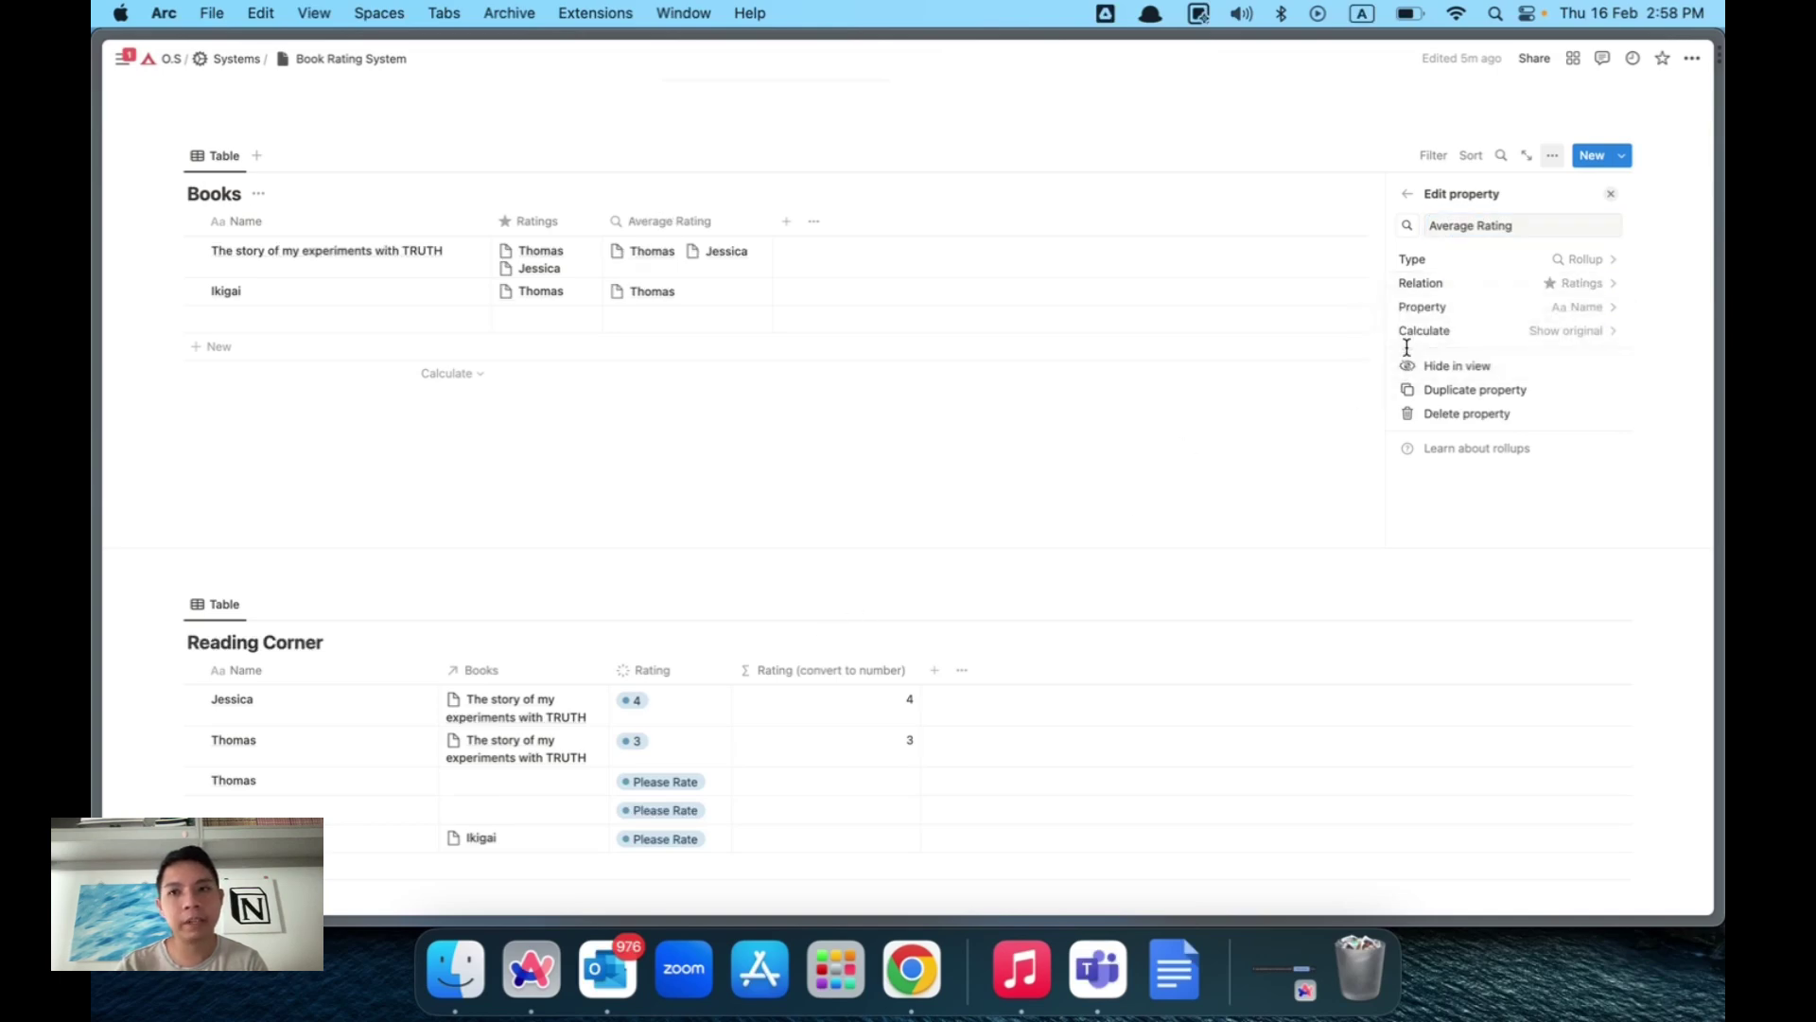
left_click(1530, 315)
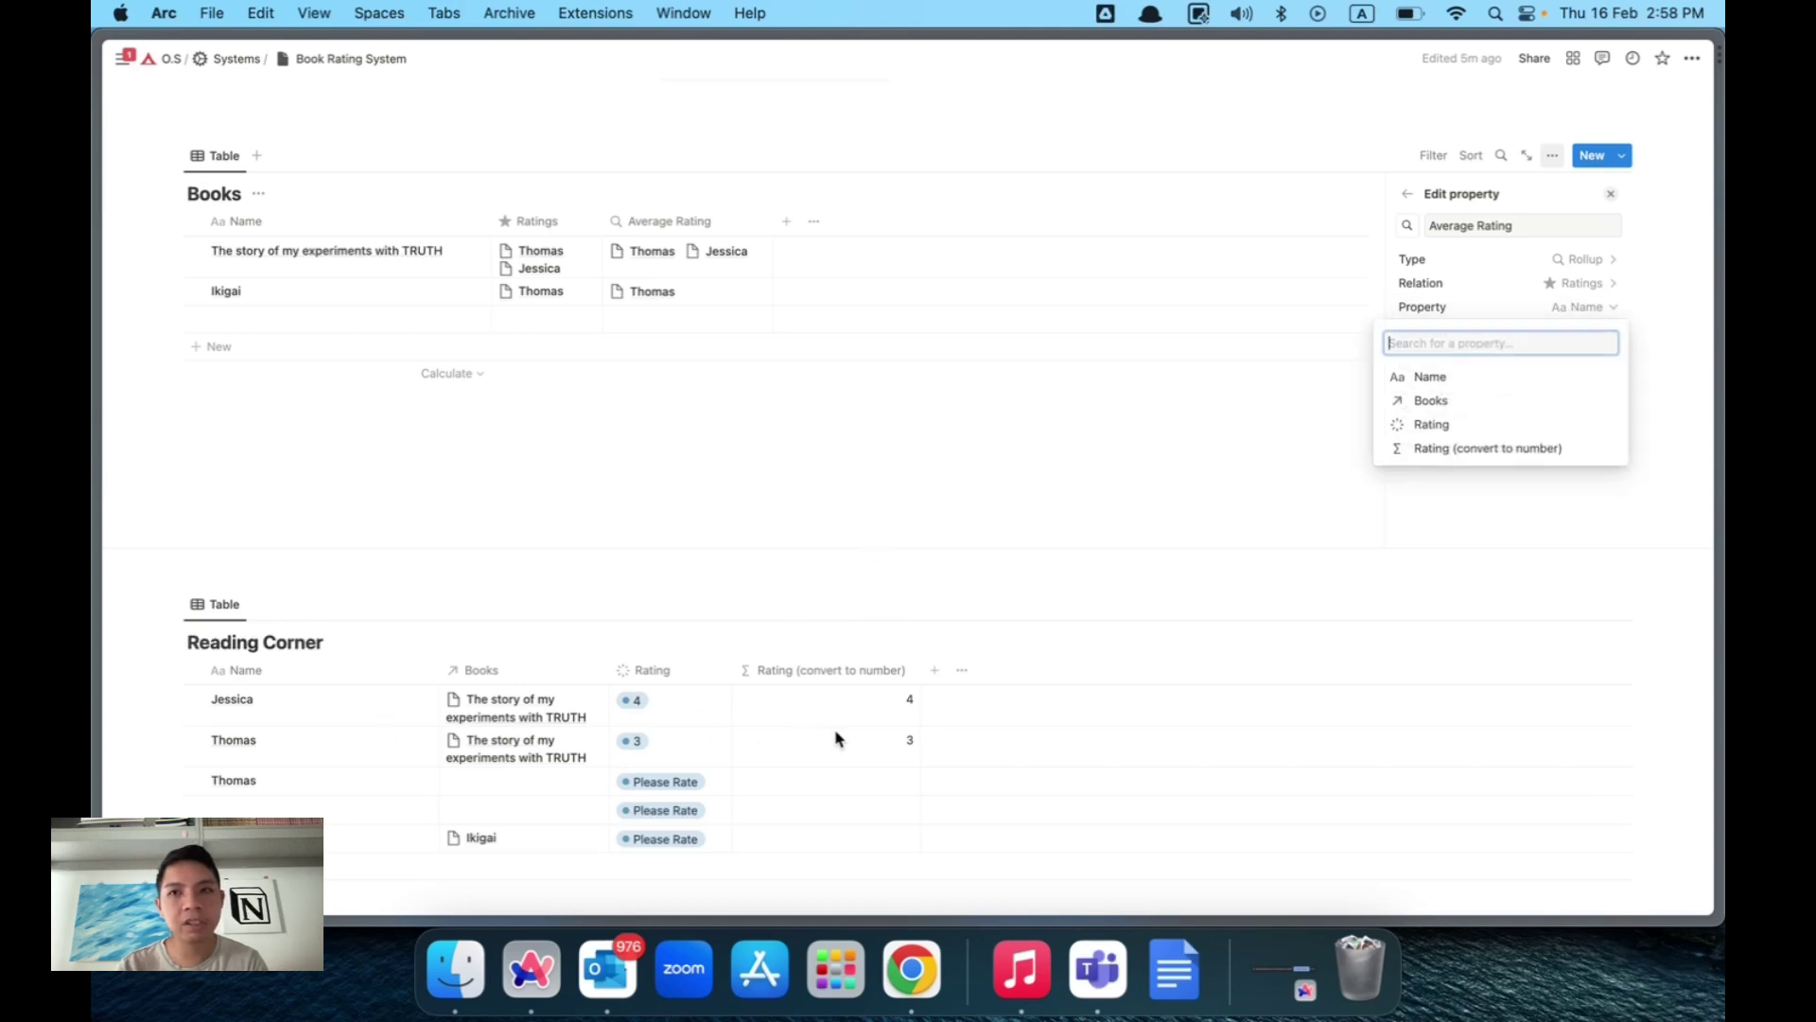
left_click(1435, 450)
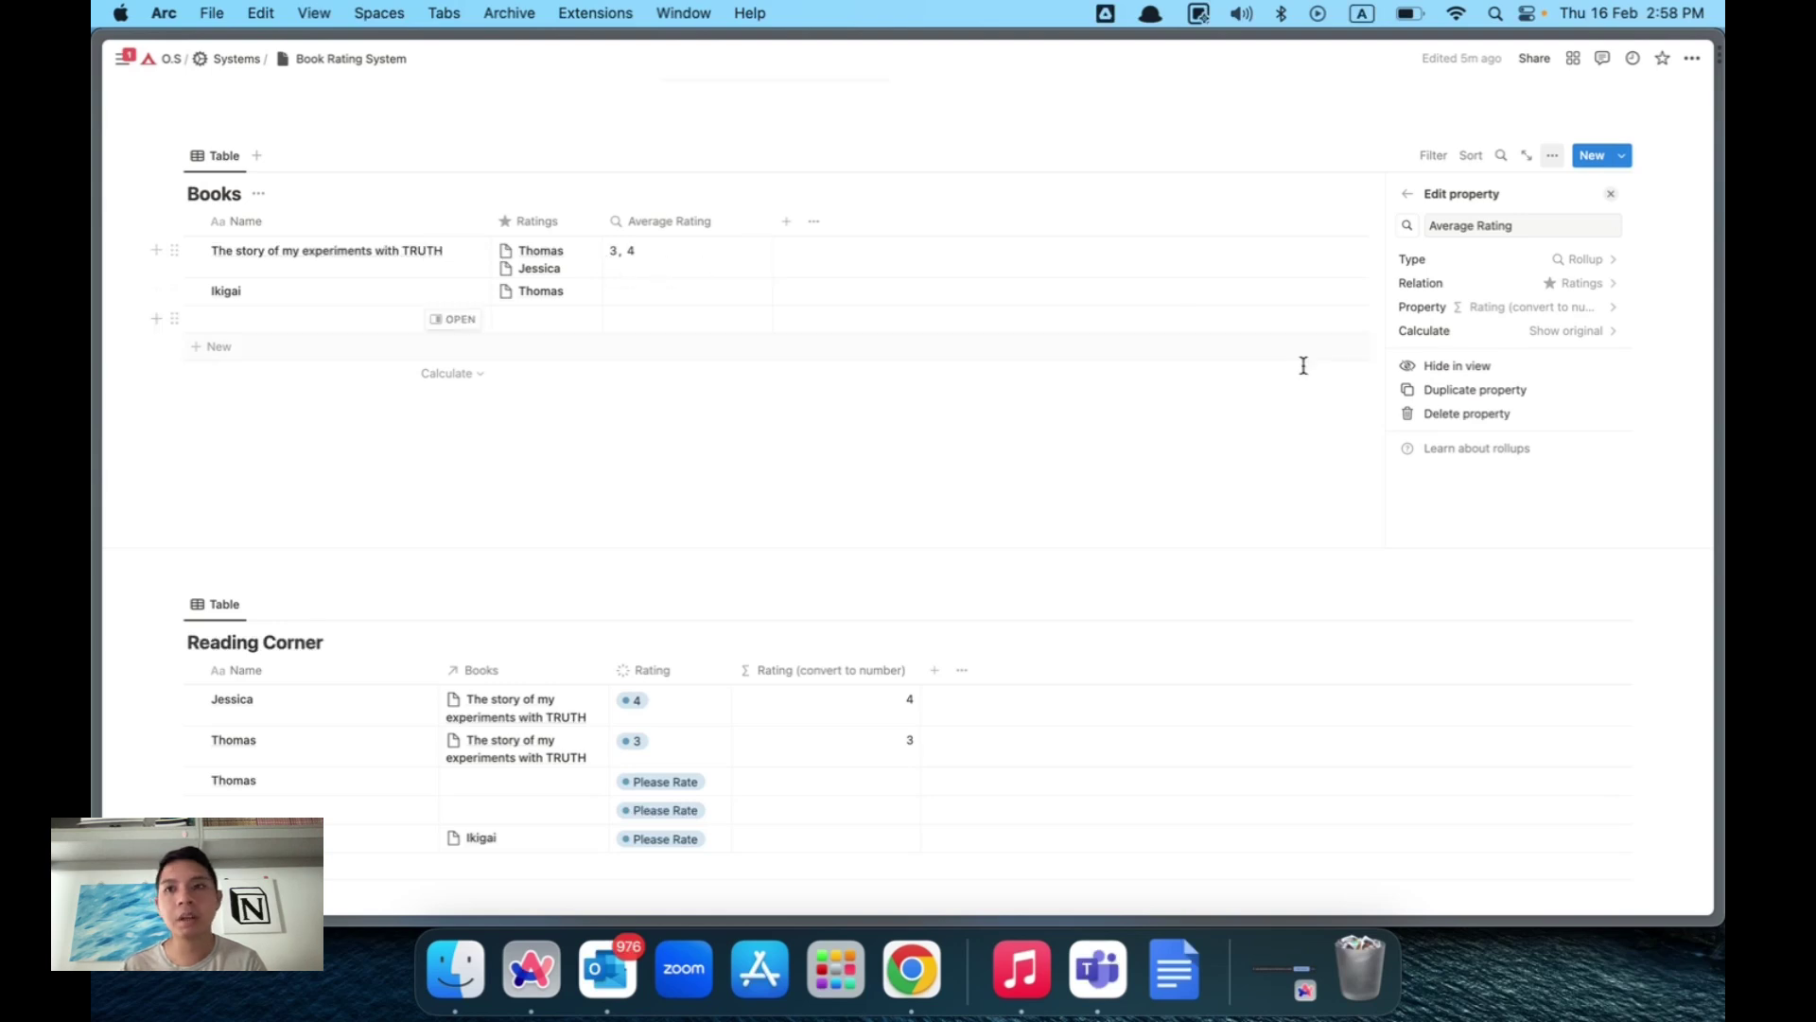
left_click(1448, 337)
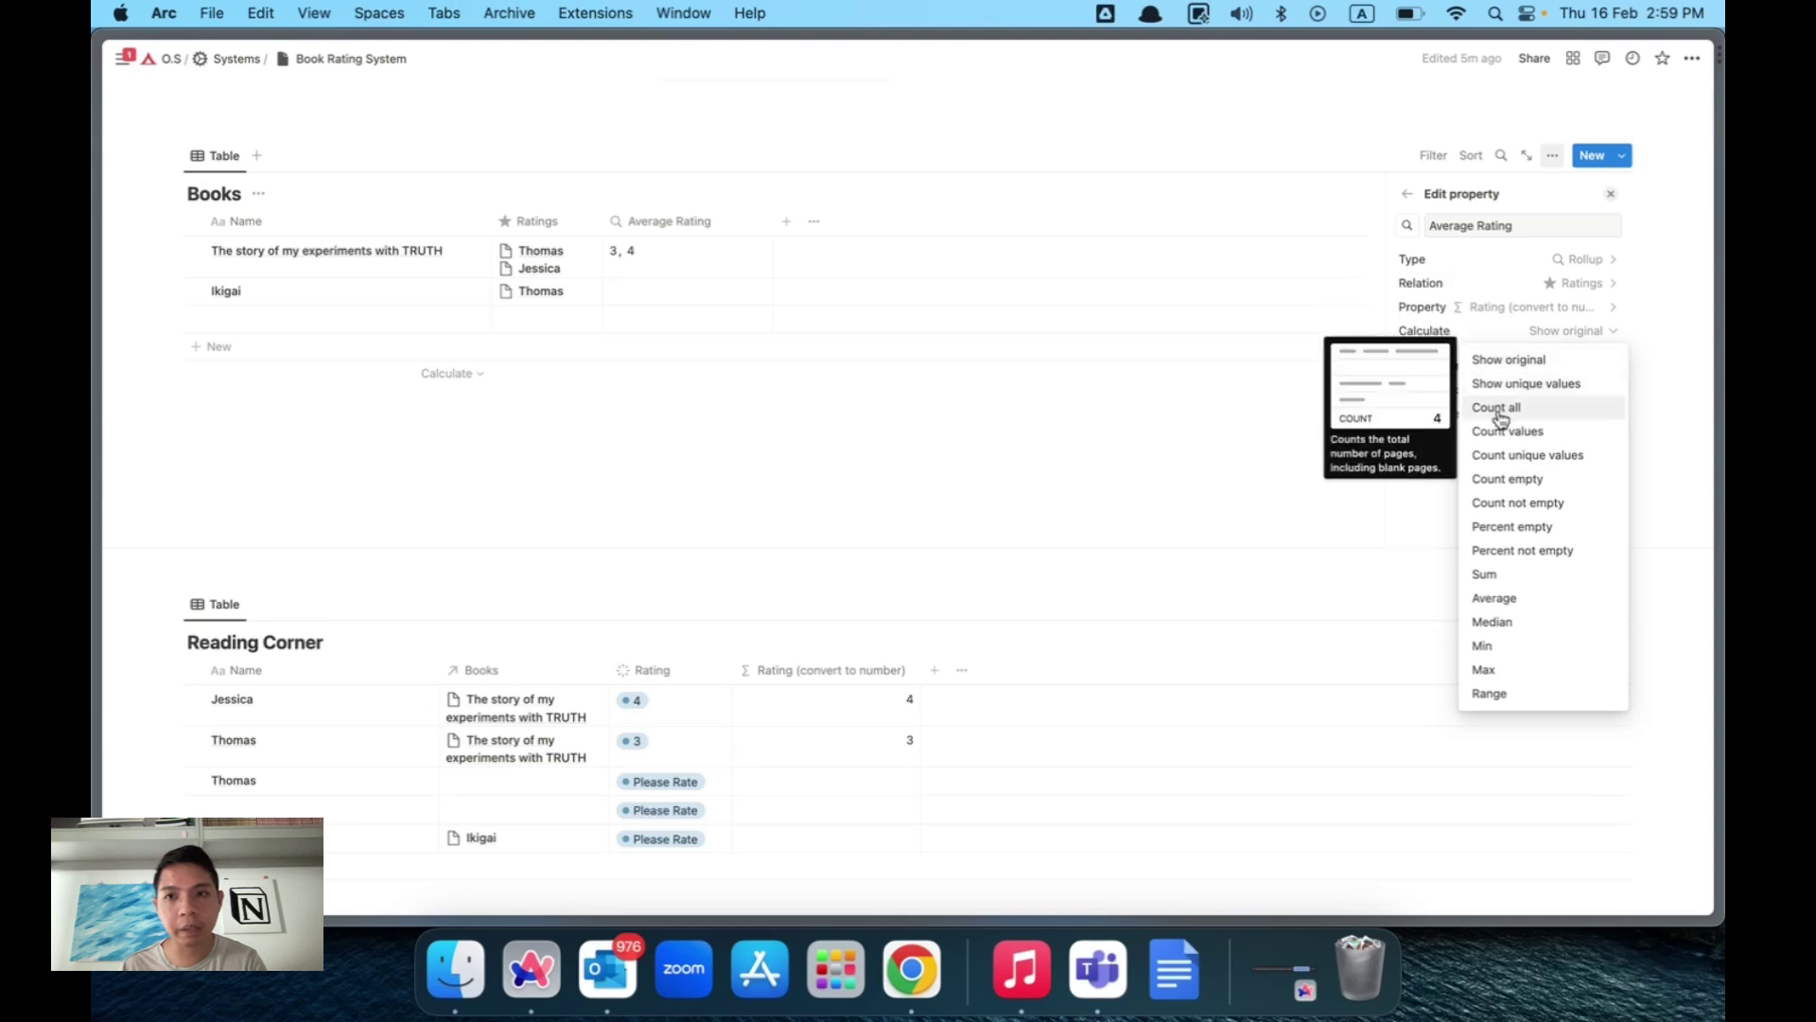
Calculate the rollup as an Average and show it as a ring.
left_click(1491, 601)
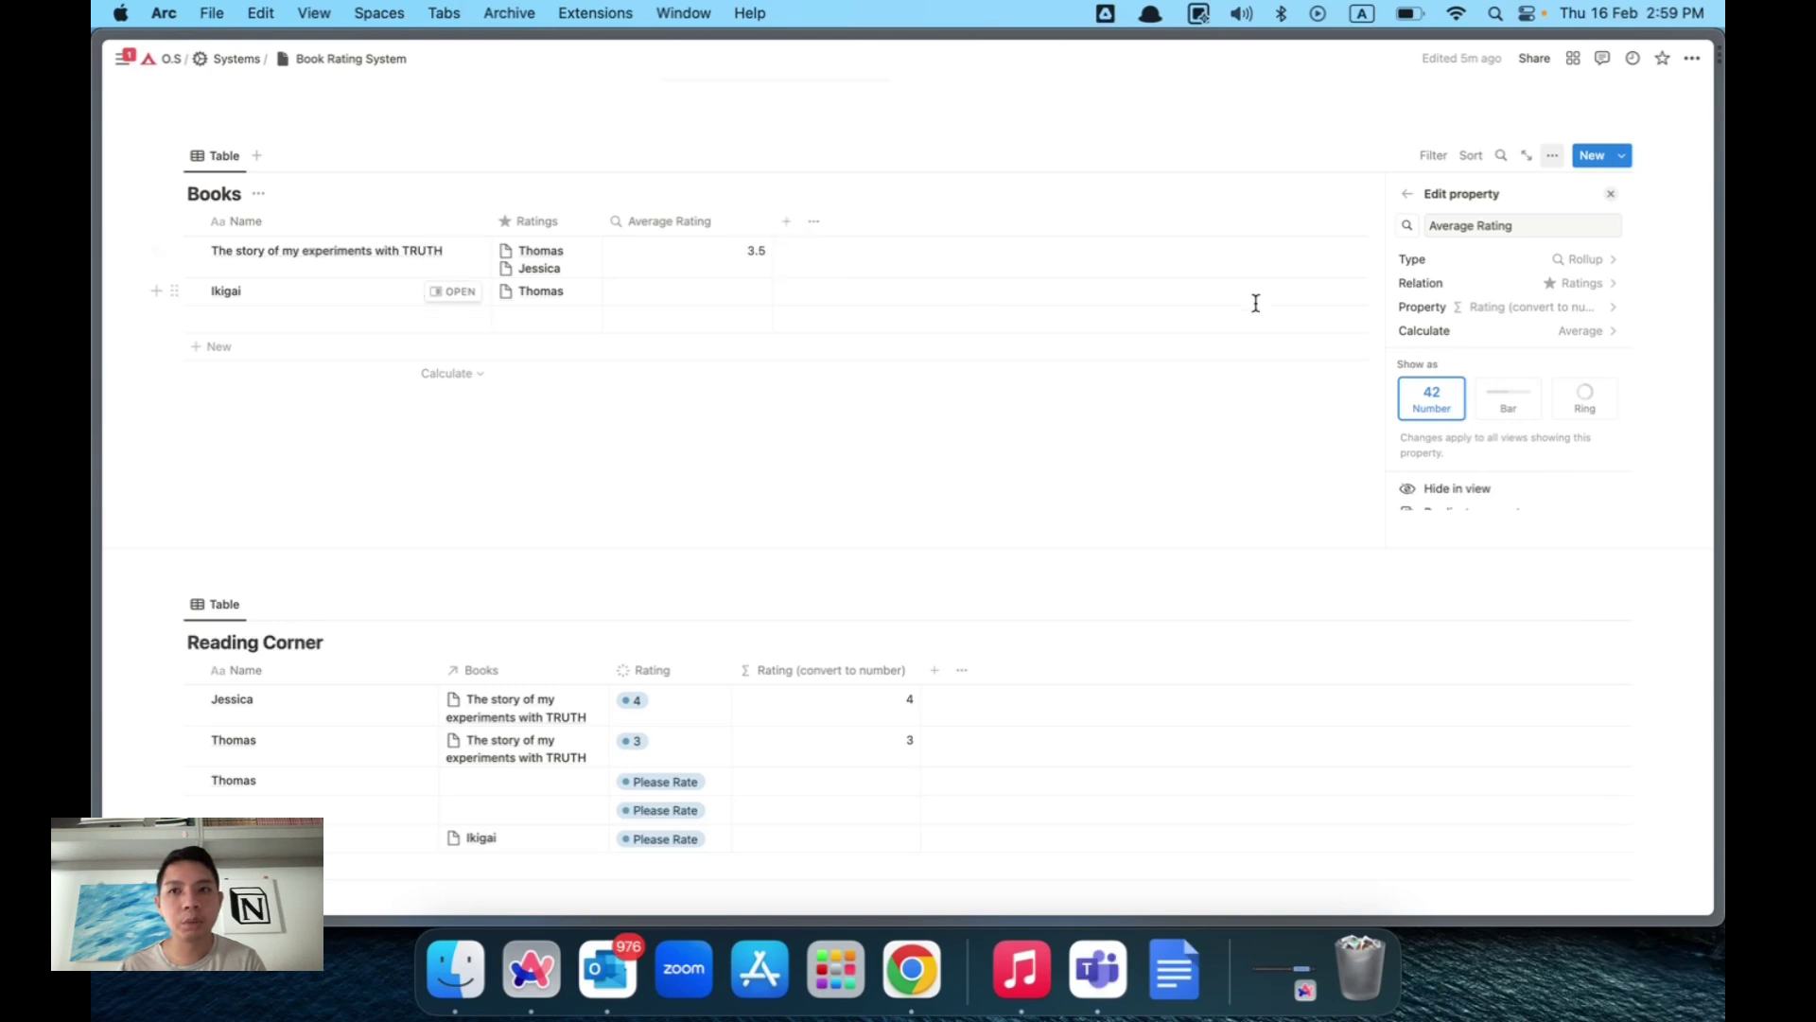
left_click(1491, 404)
left_click(1581, 398)
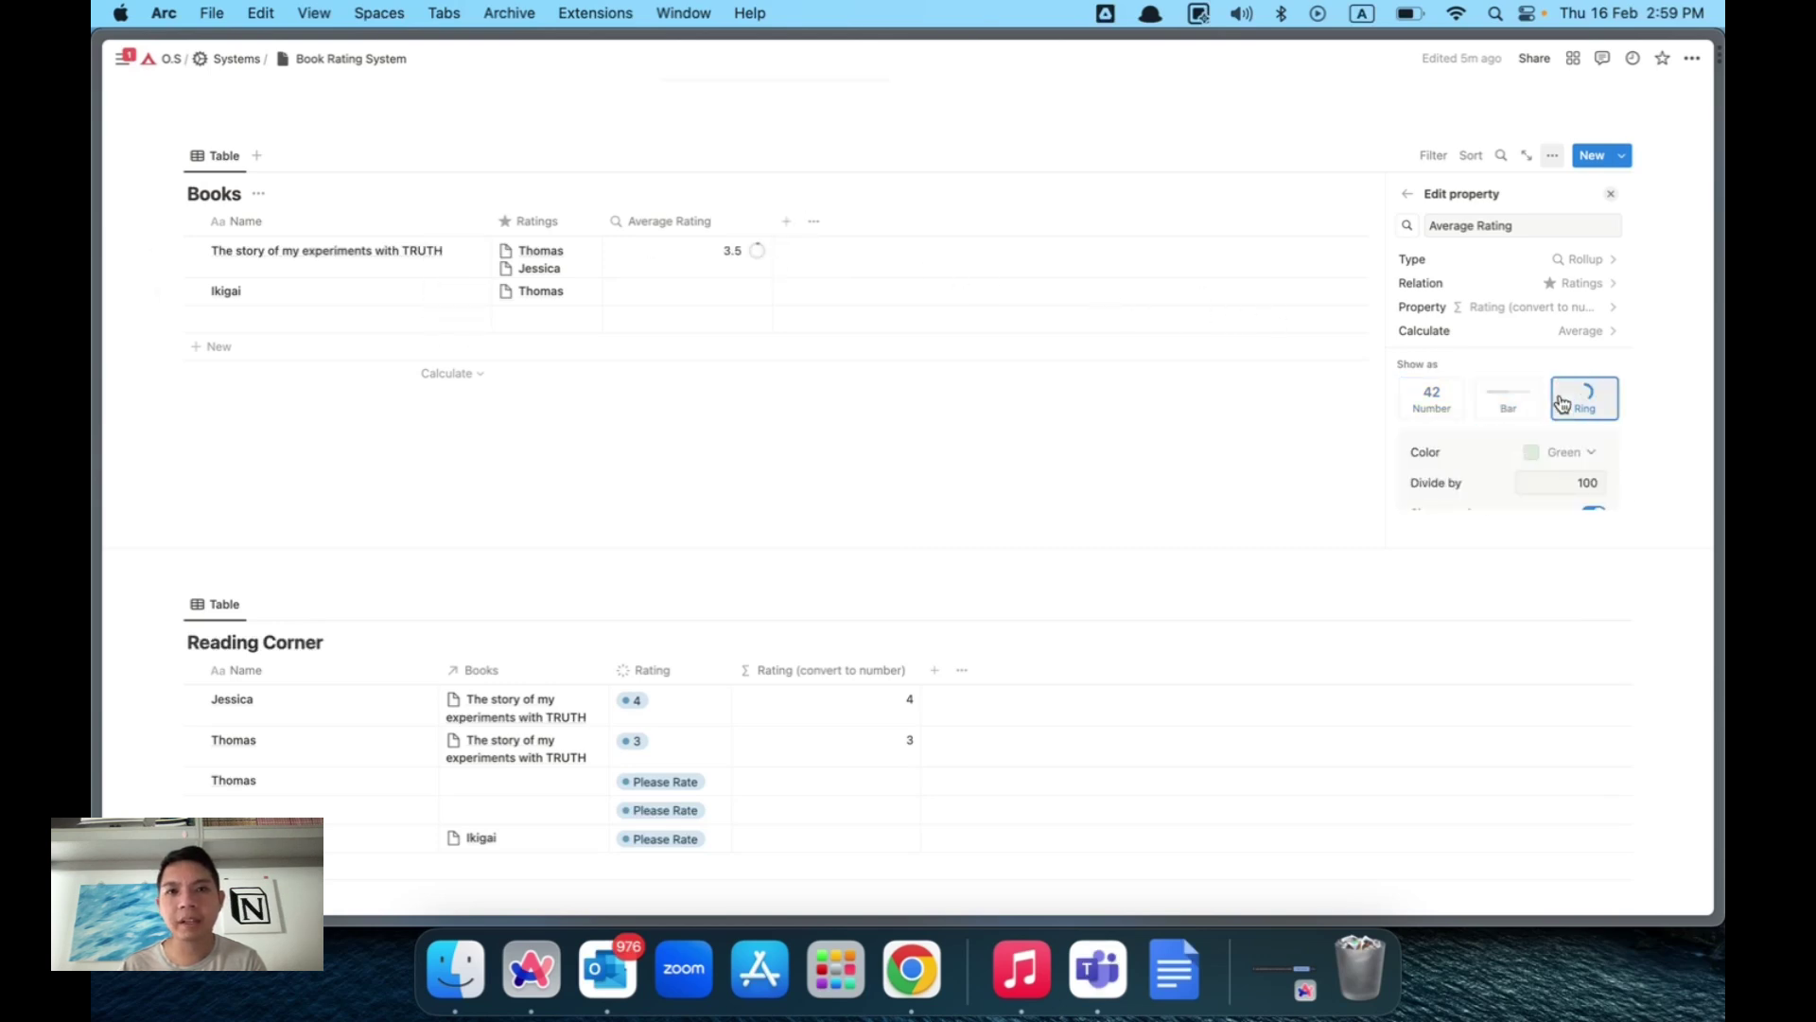
left_click(1508, 403)
left_click(1447, 399)
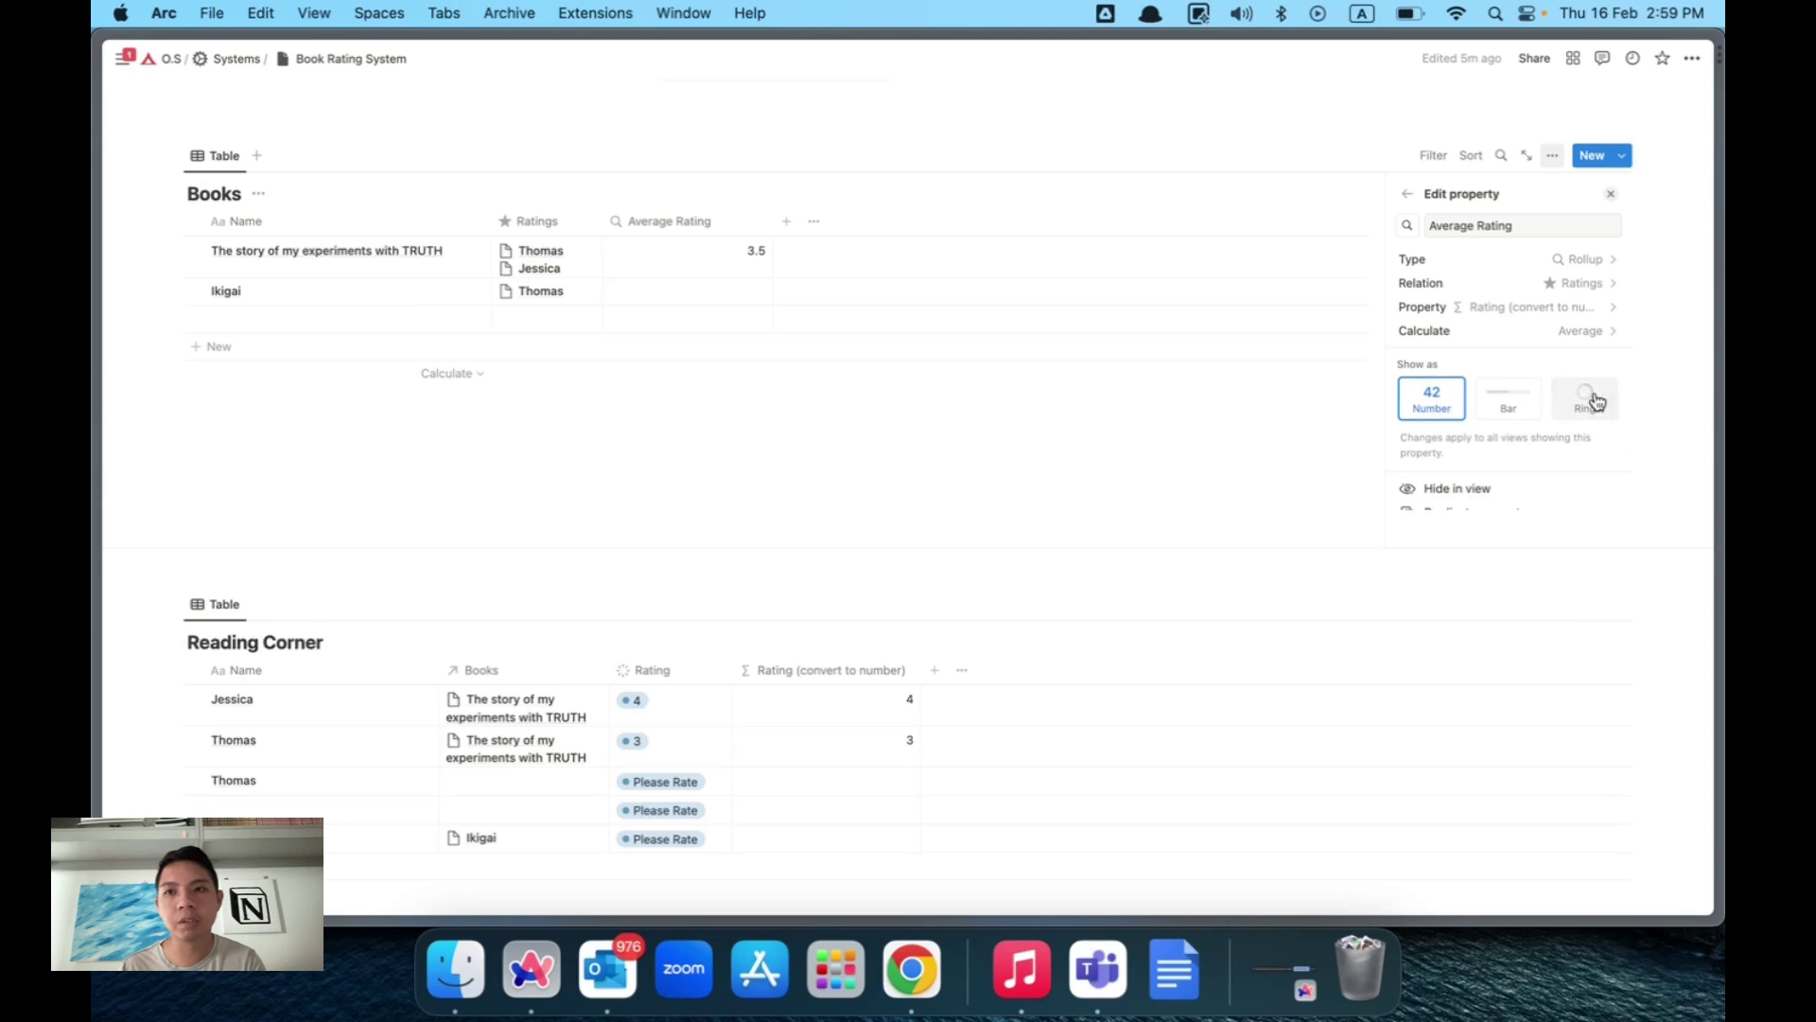
left_click(1584, 397)
Change the ring's divide-by value from 100 to 10 and close the property settings.
scroll(1507, 407, "down", 2)
scroll(1507, 411, "down", 1)
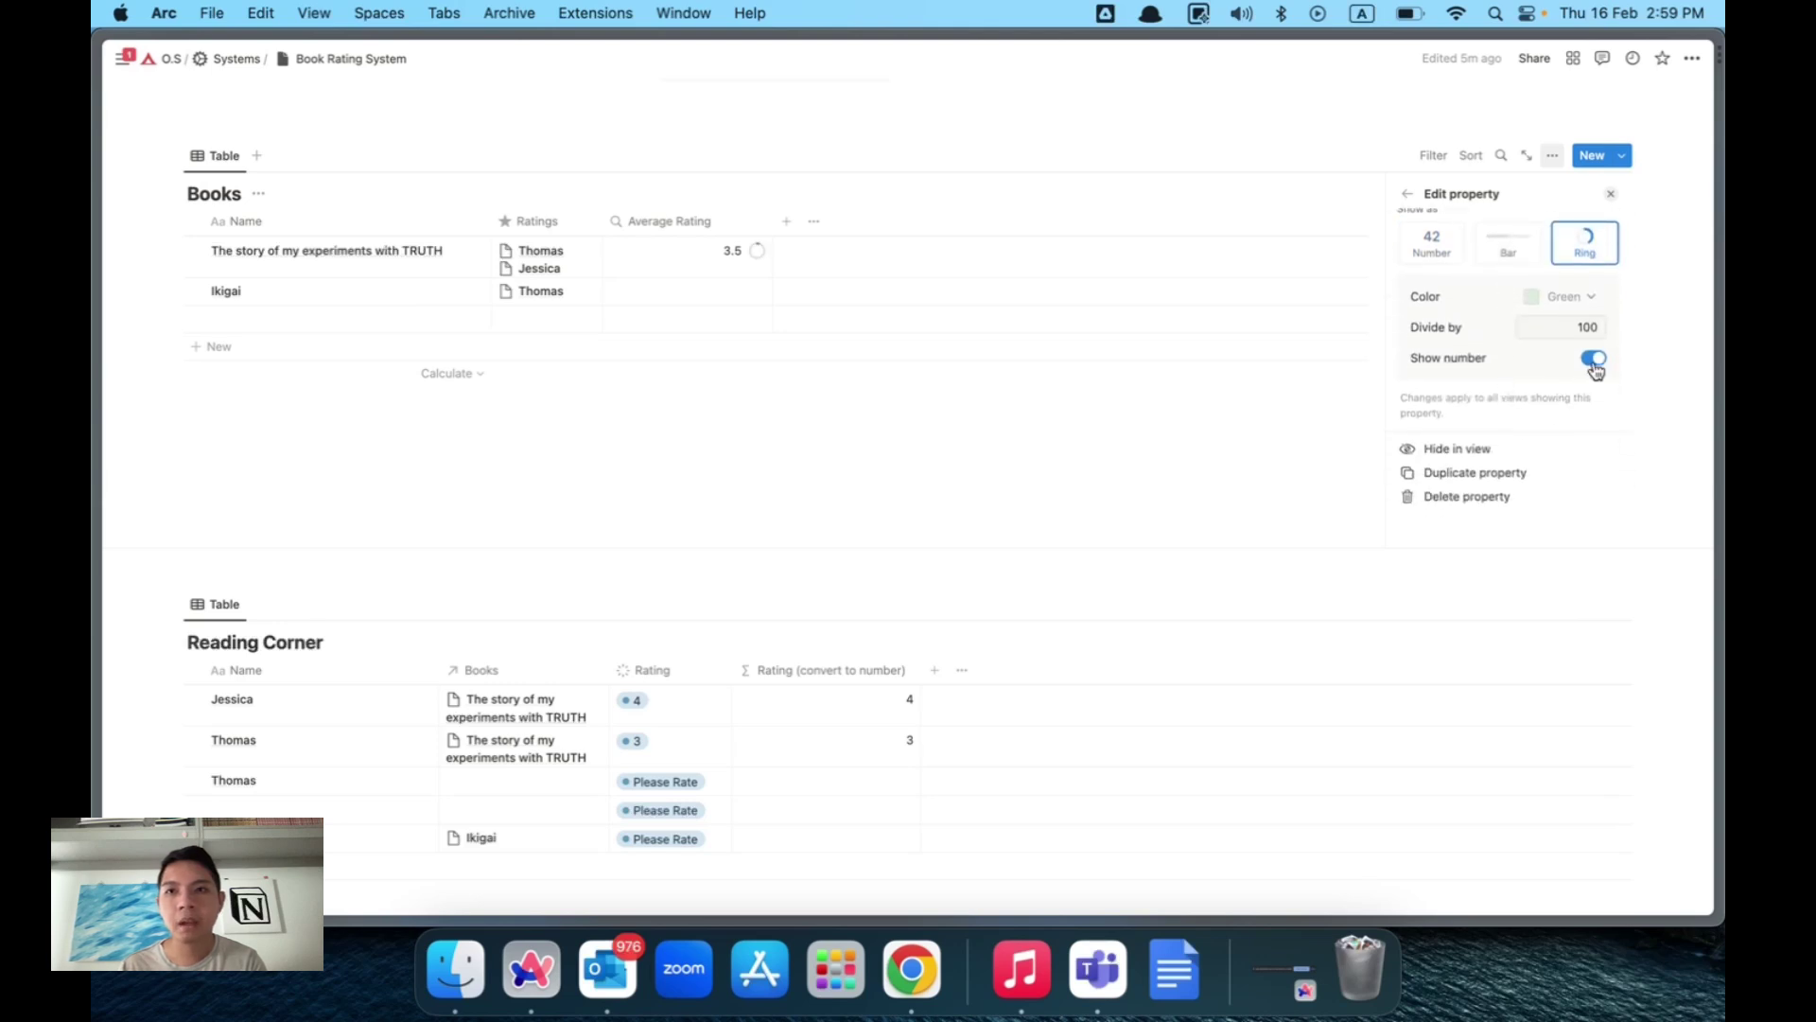
left_click(1583, 329)
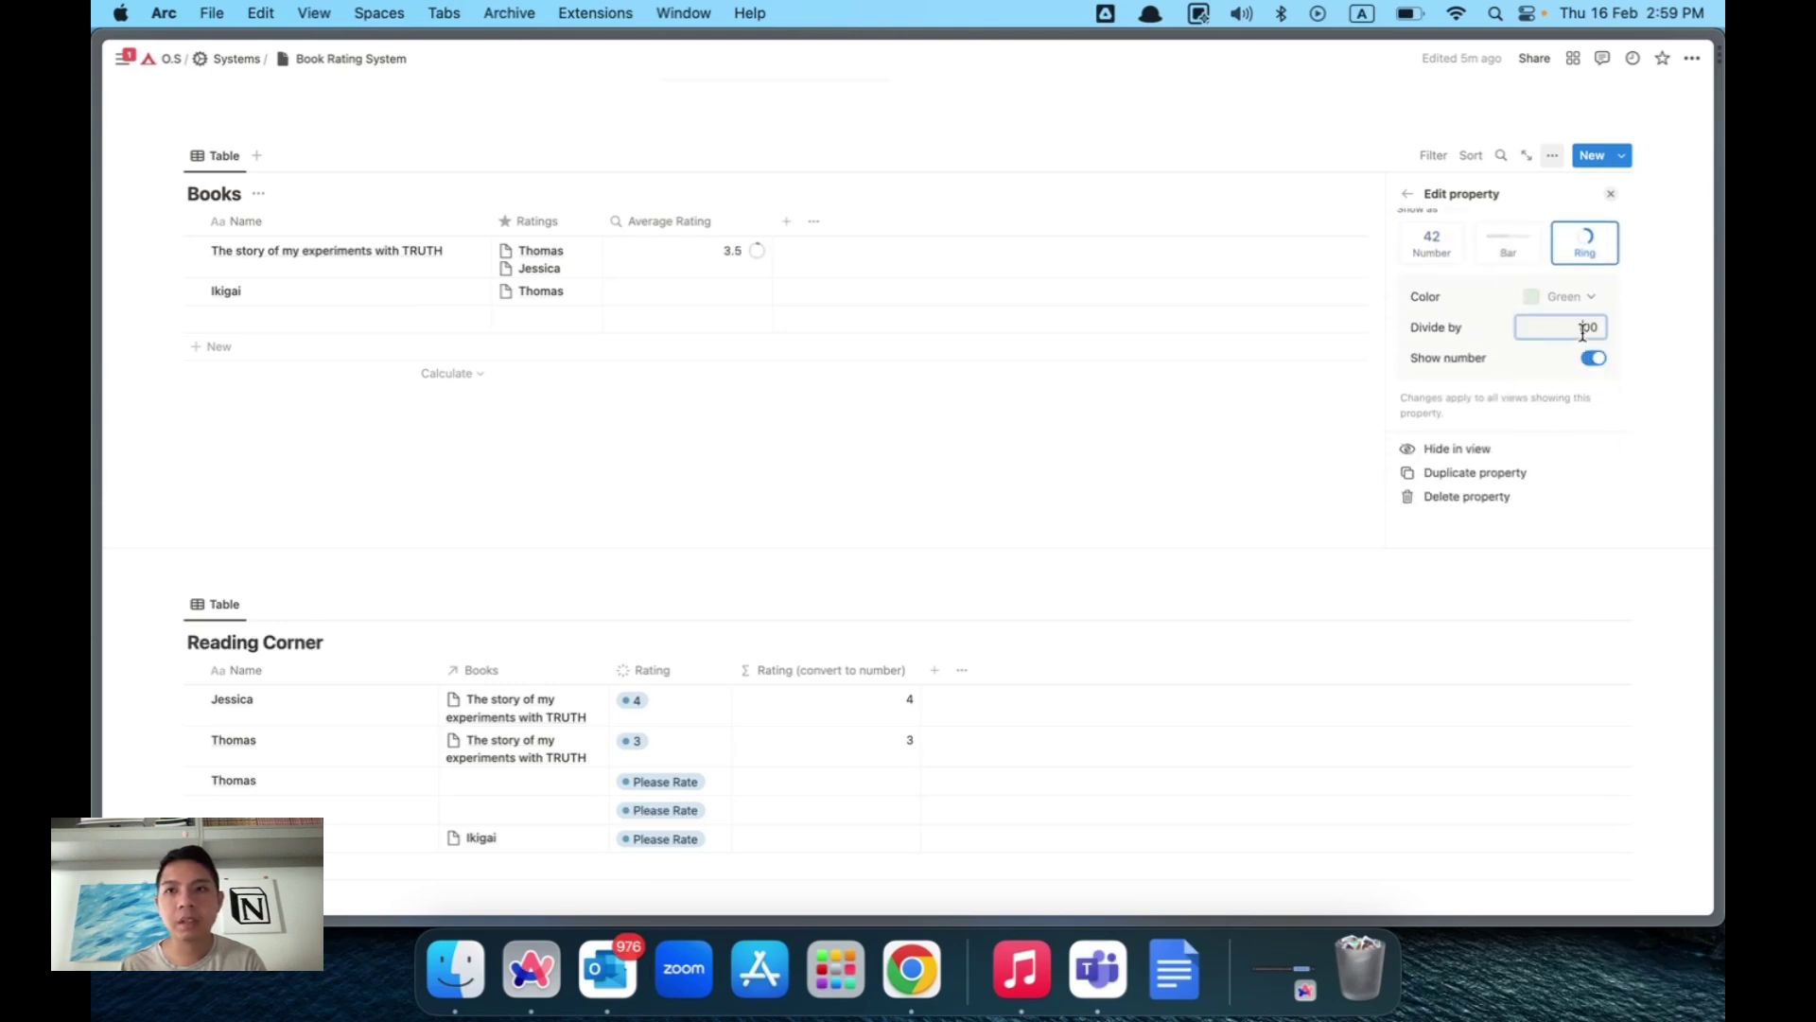
key("BackSpace")
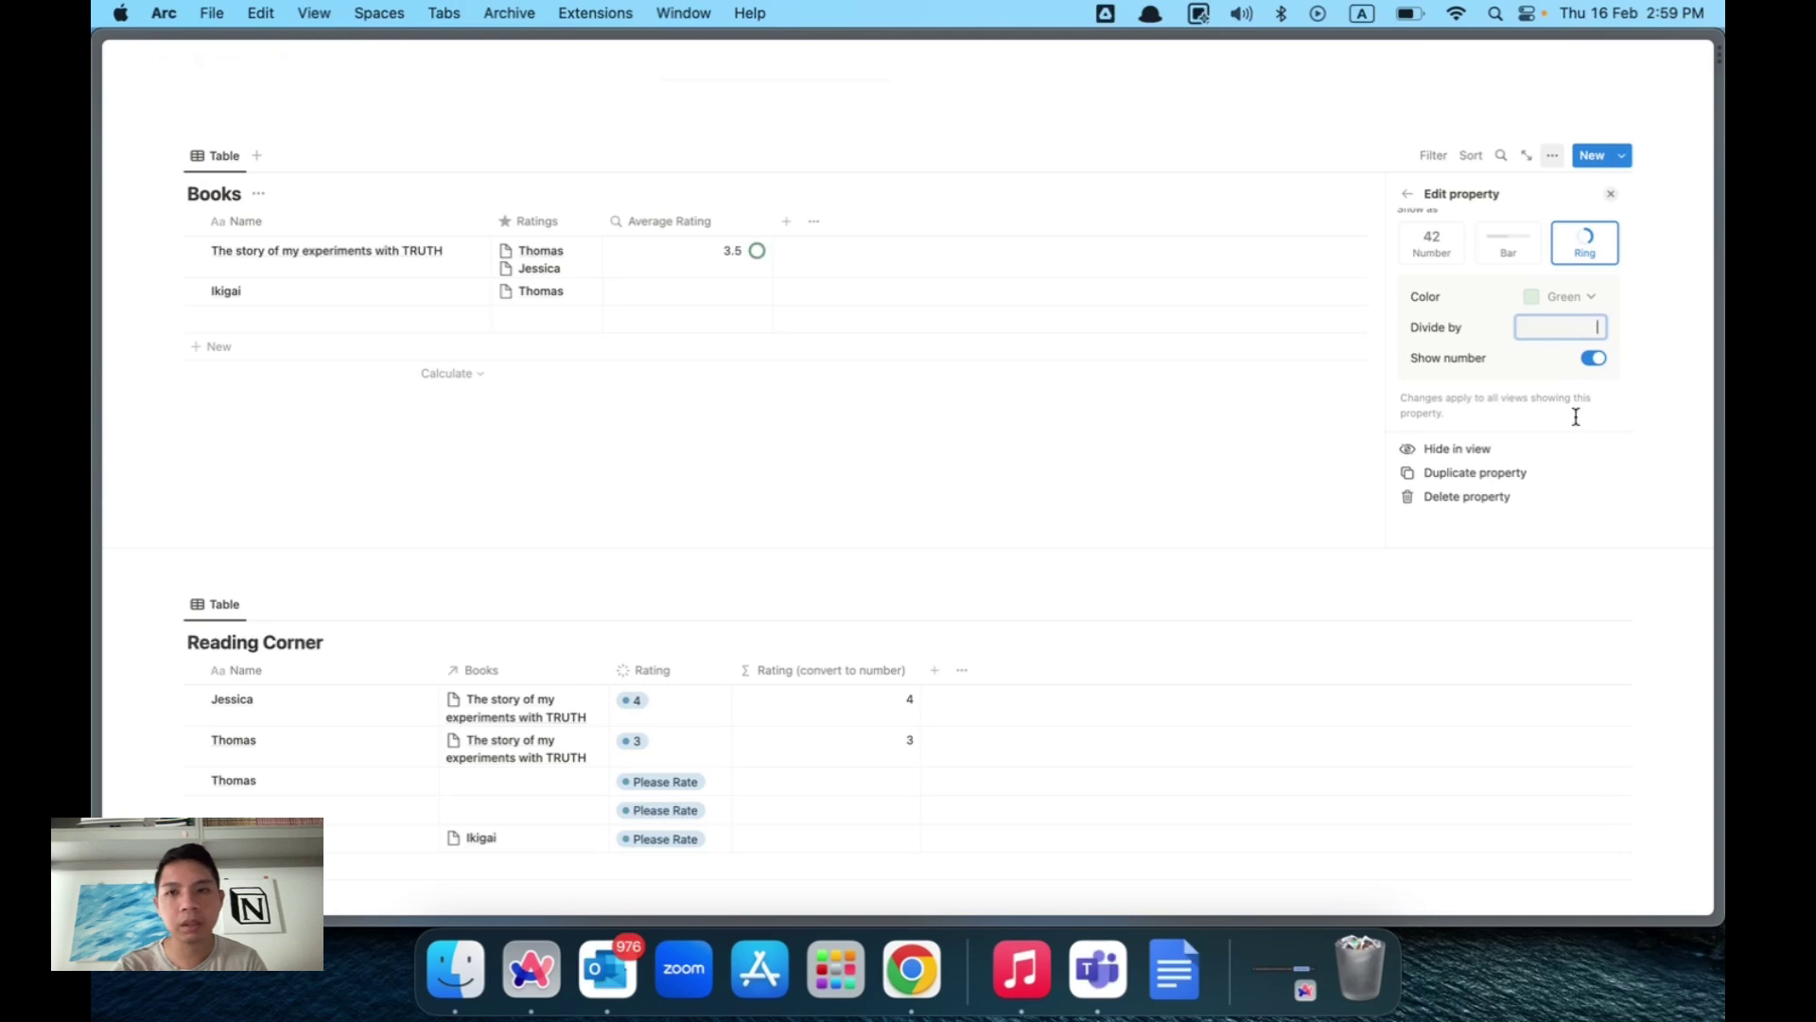
left_click(1348, 350)
key("Escape")
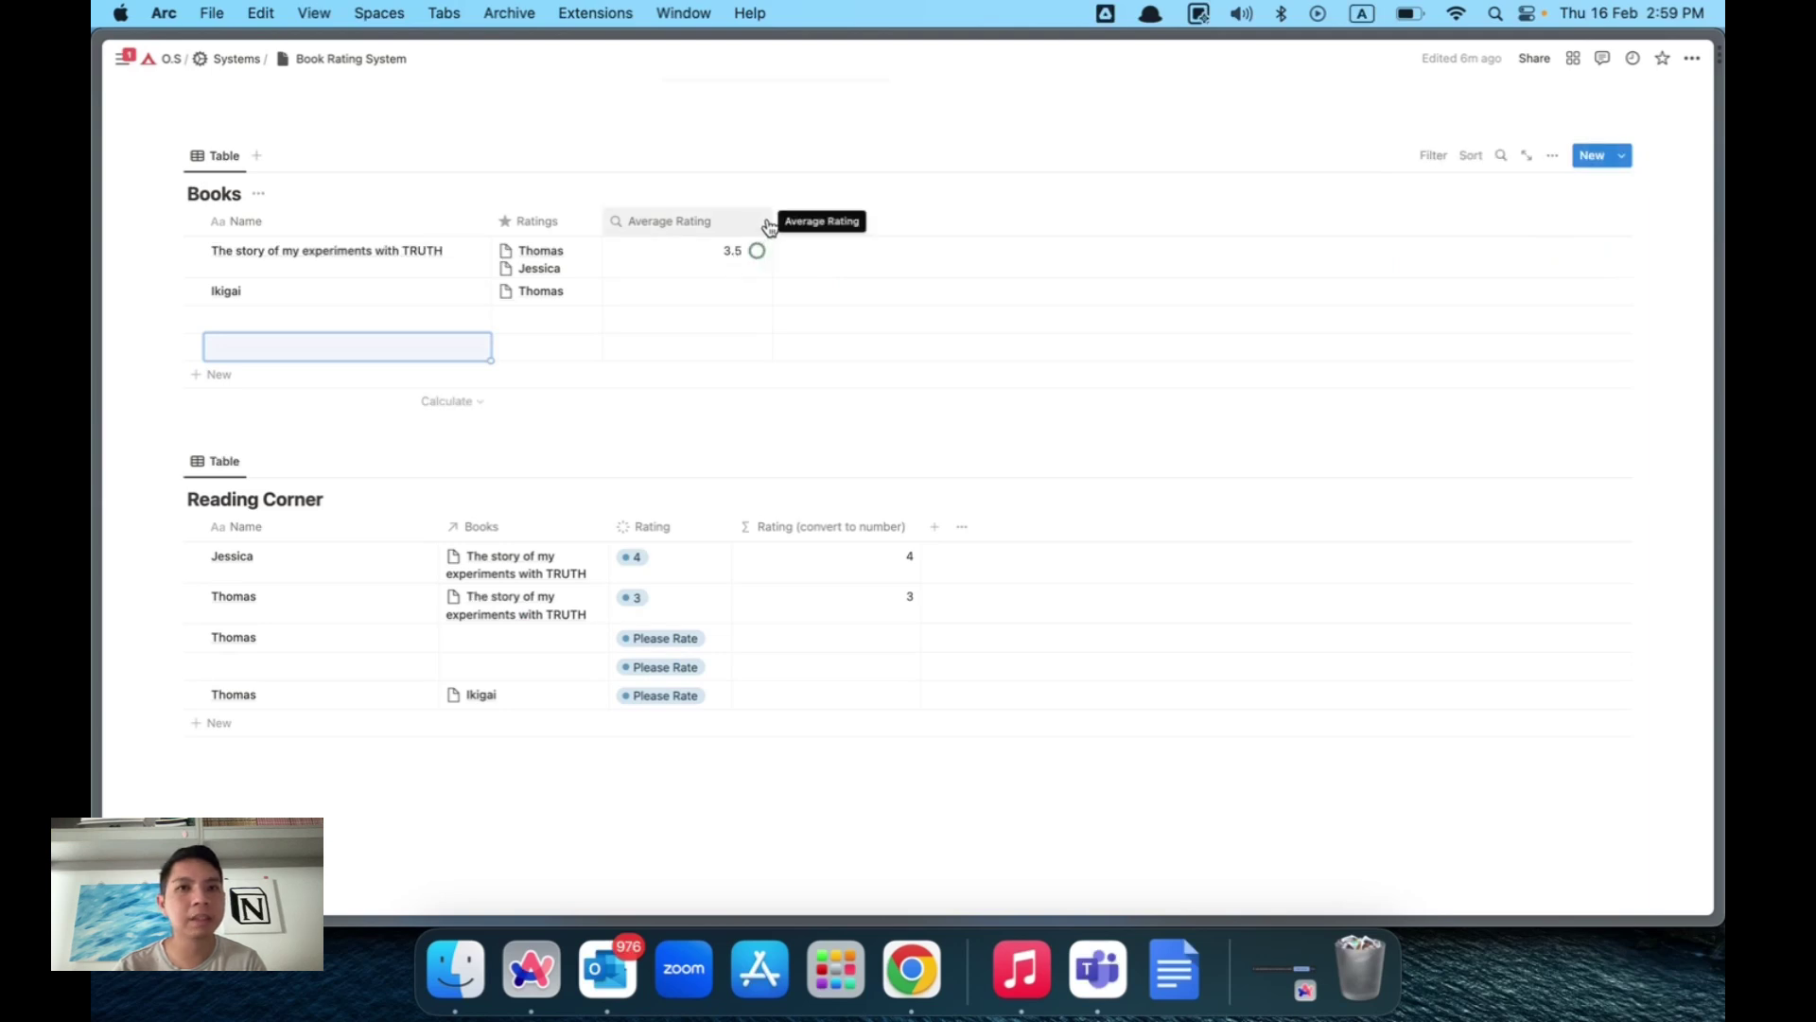
Delete the empty rows below Ikigai in the Books table.
left_click_drag(768, 223, 736, 221)
scroll(711, 322, "up", 1)
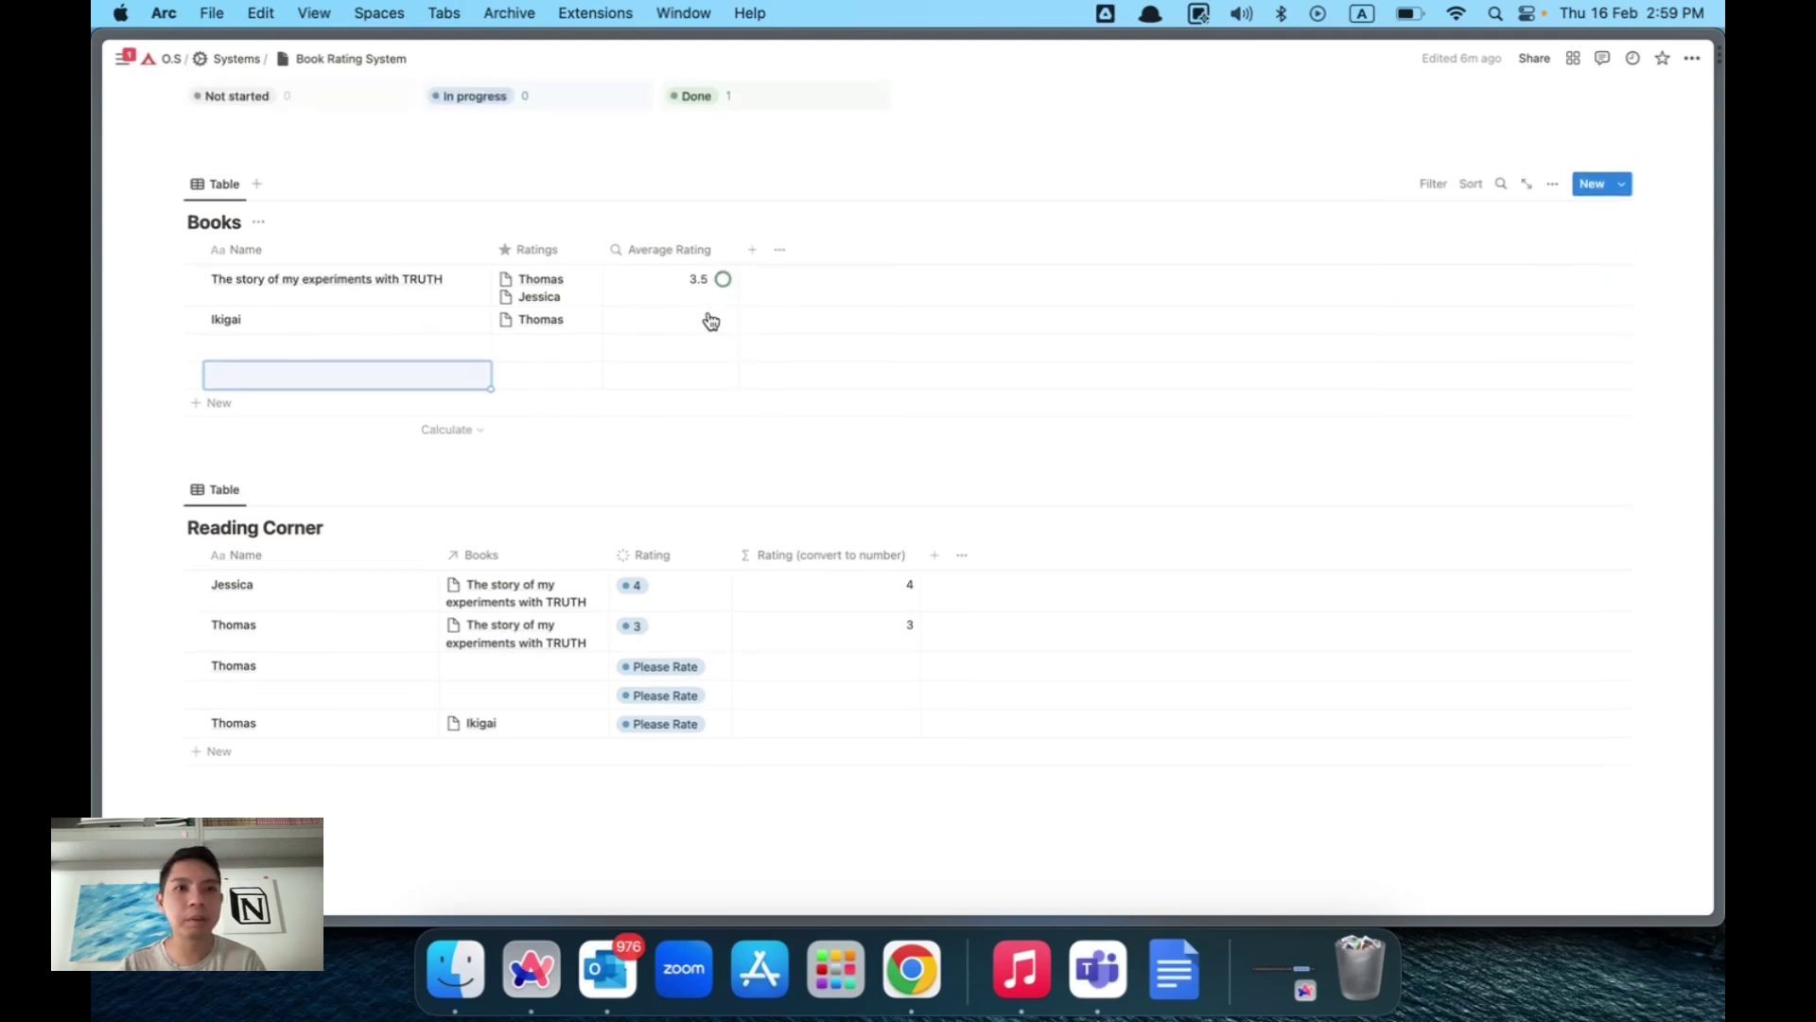
left_click(374, 356)
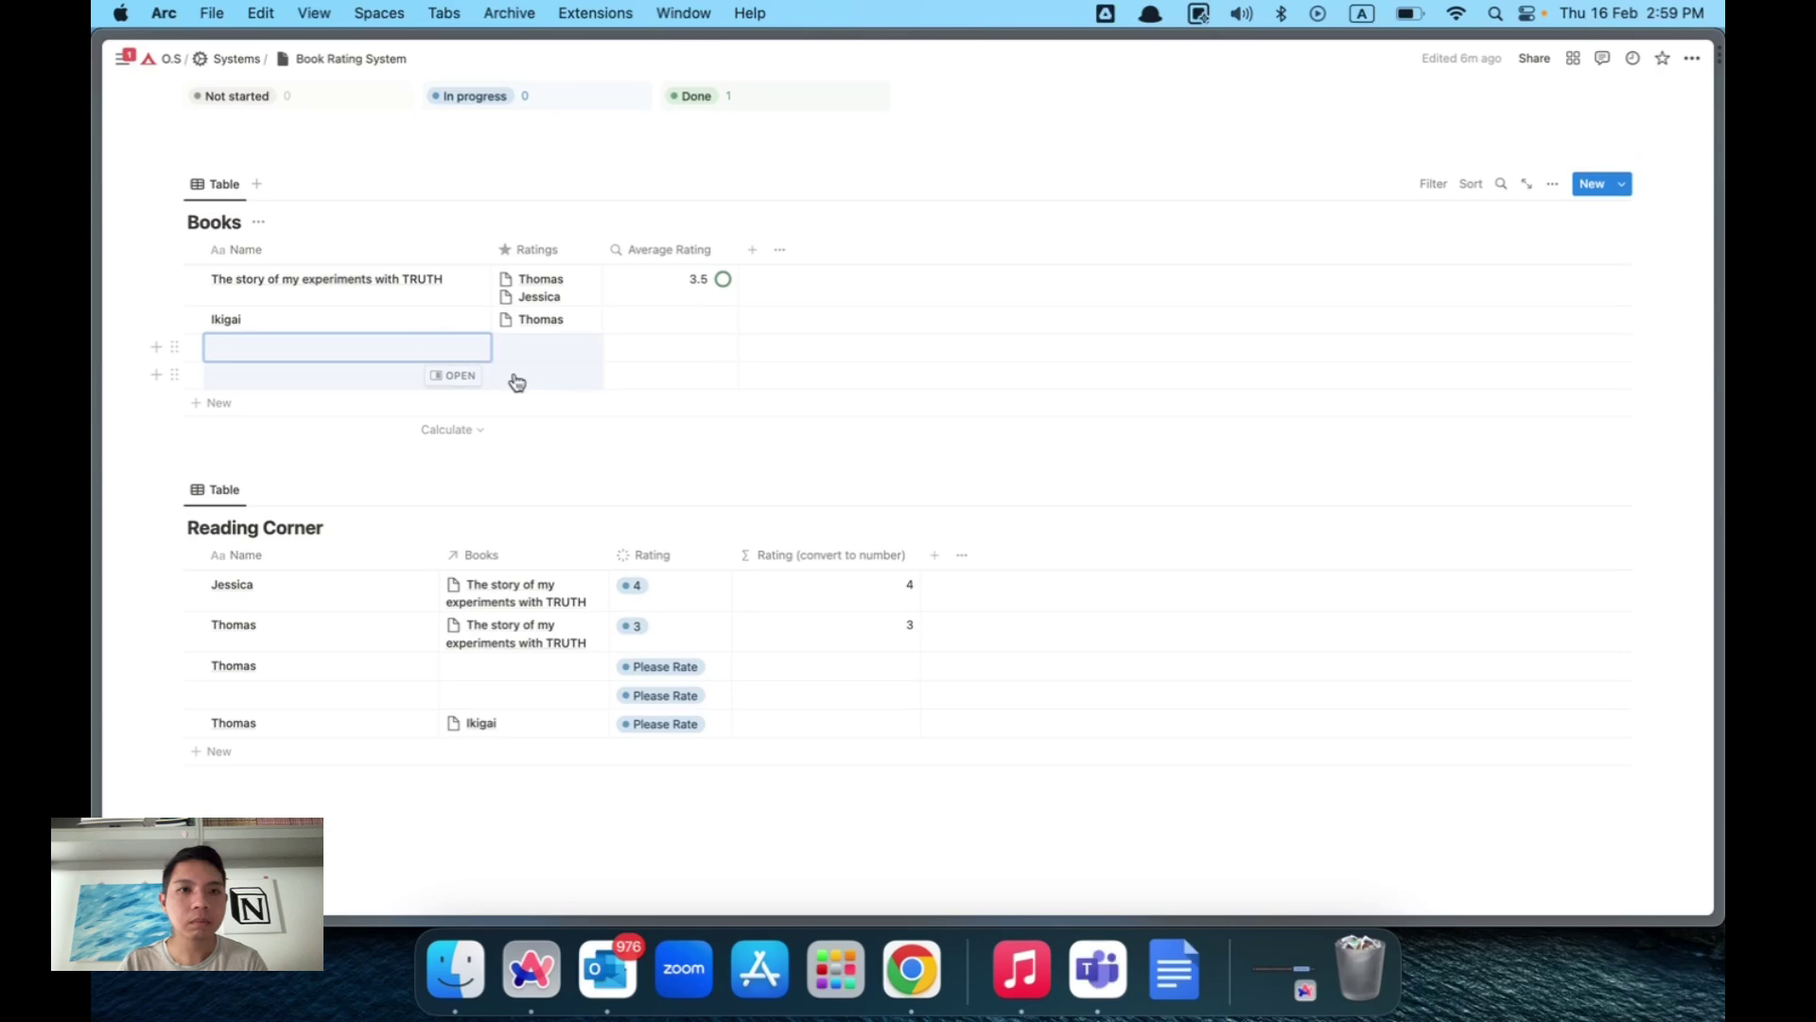
right_click(563, 391)
left_click(581, 435)
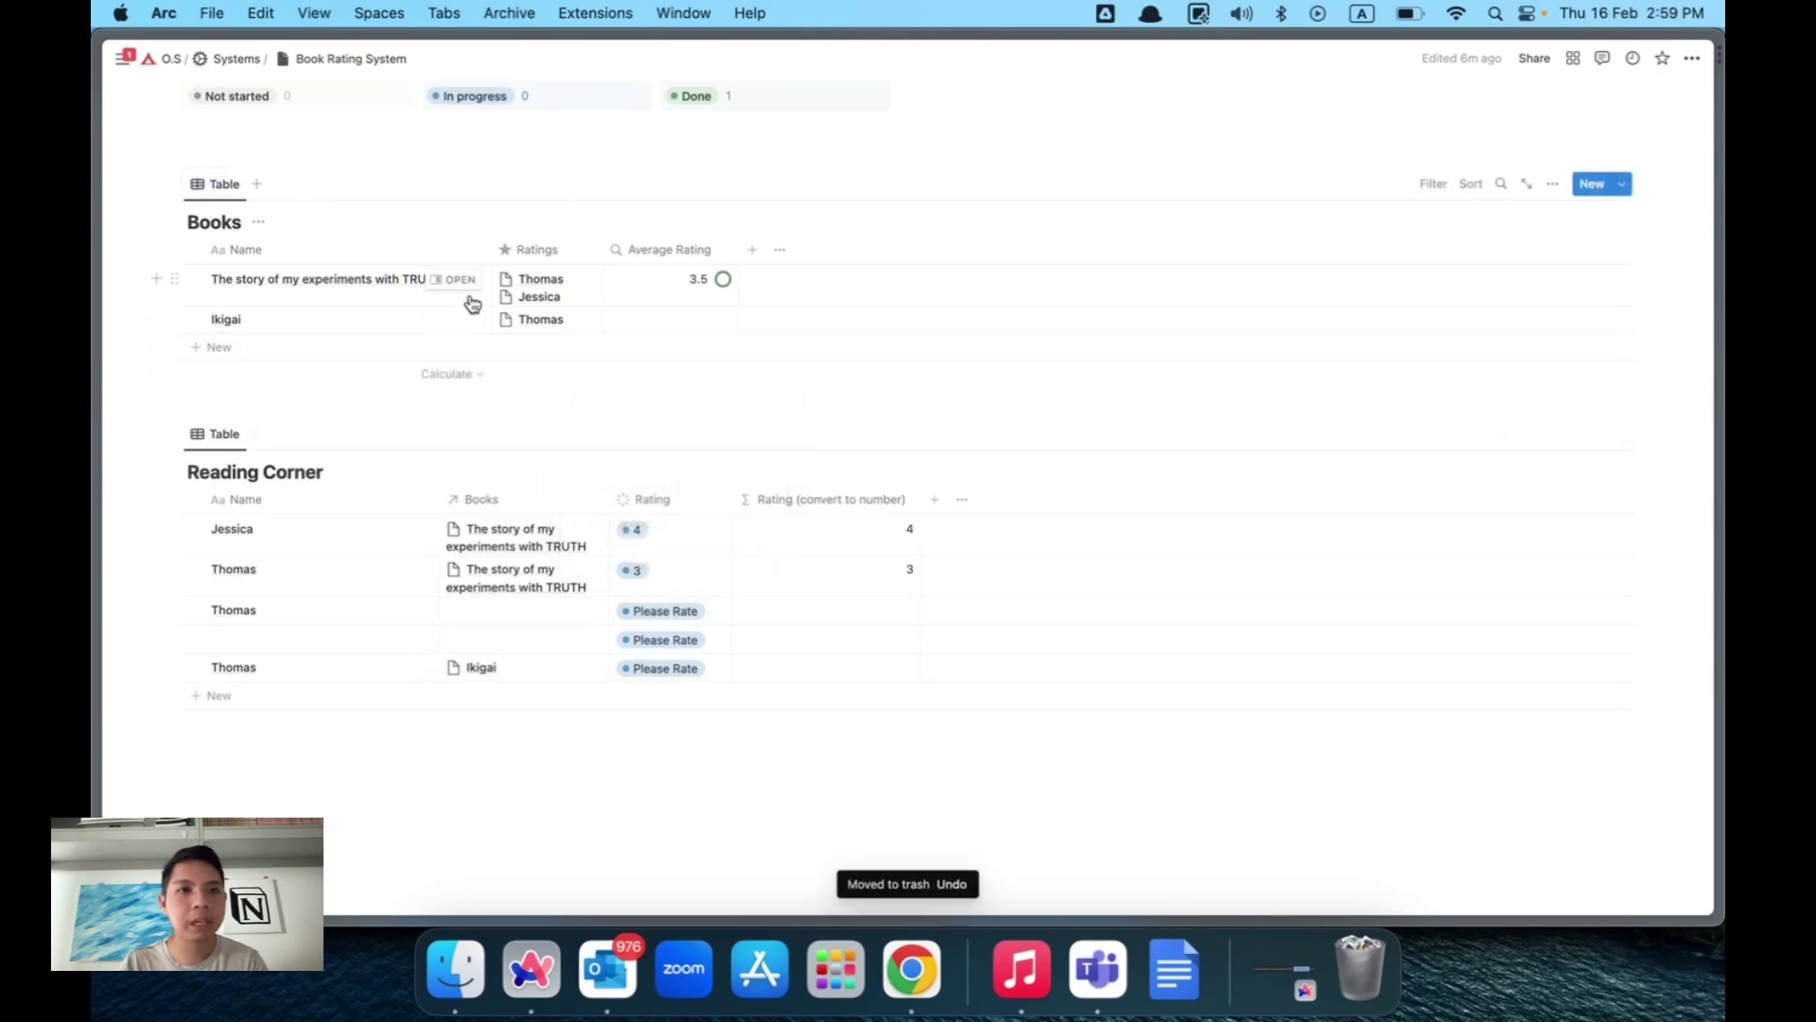
Add a new Ratings entry with a reviewer's name to The story of my experiments with TRUTH.
left_click(457, 280)
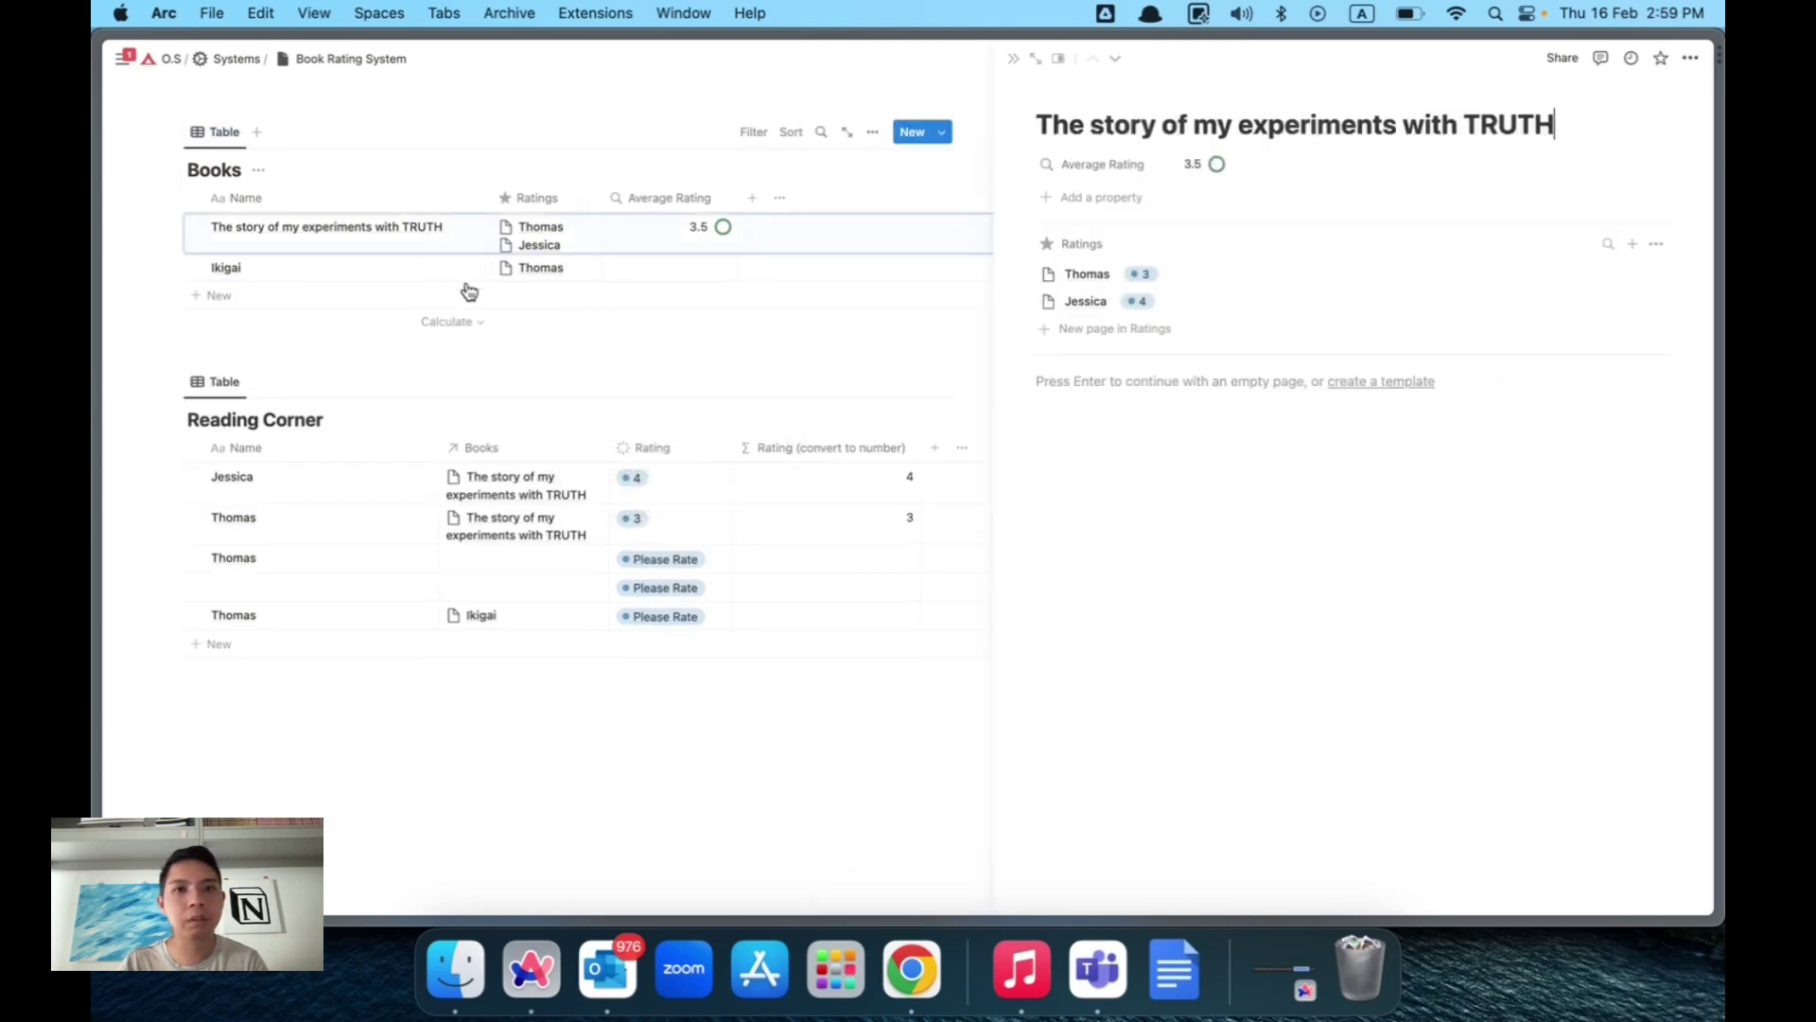
left_click(1121, 331)
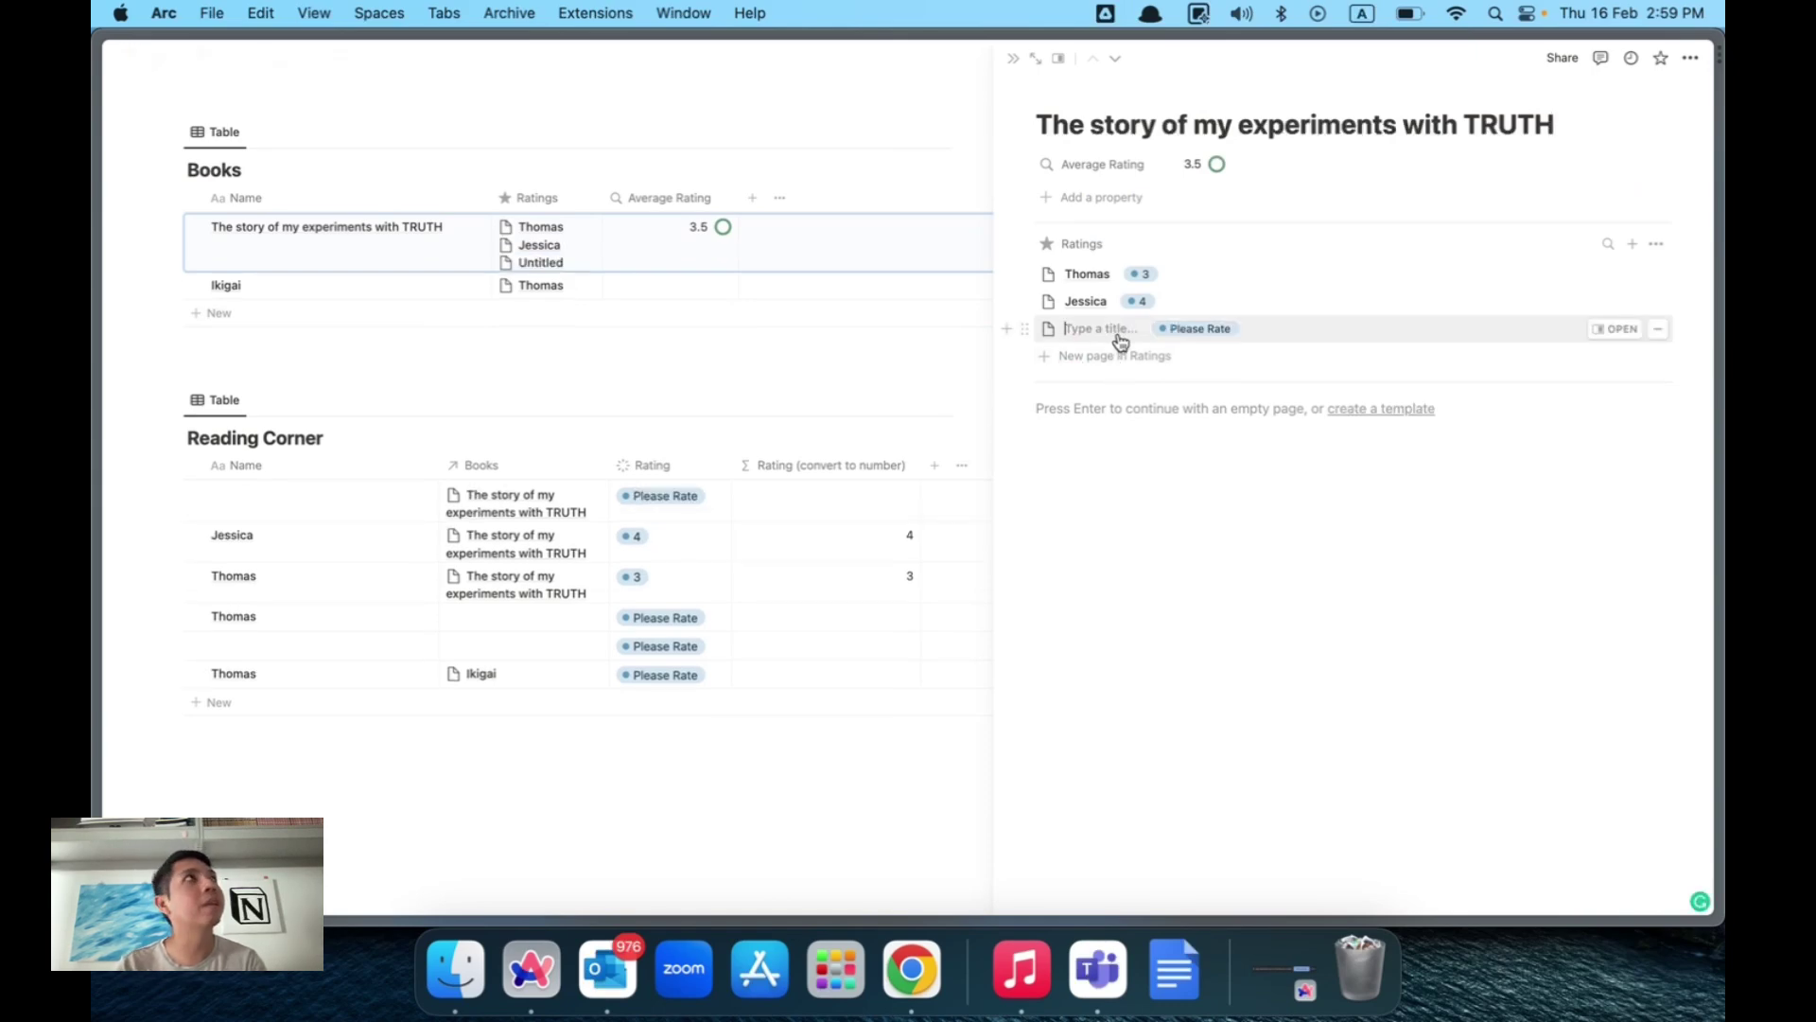
type("Samuel")
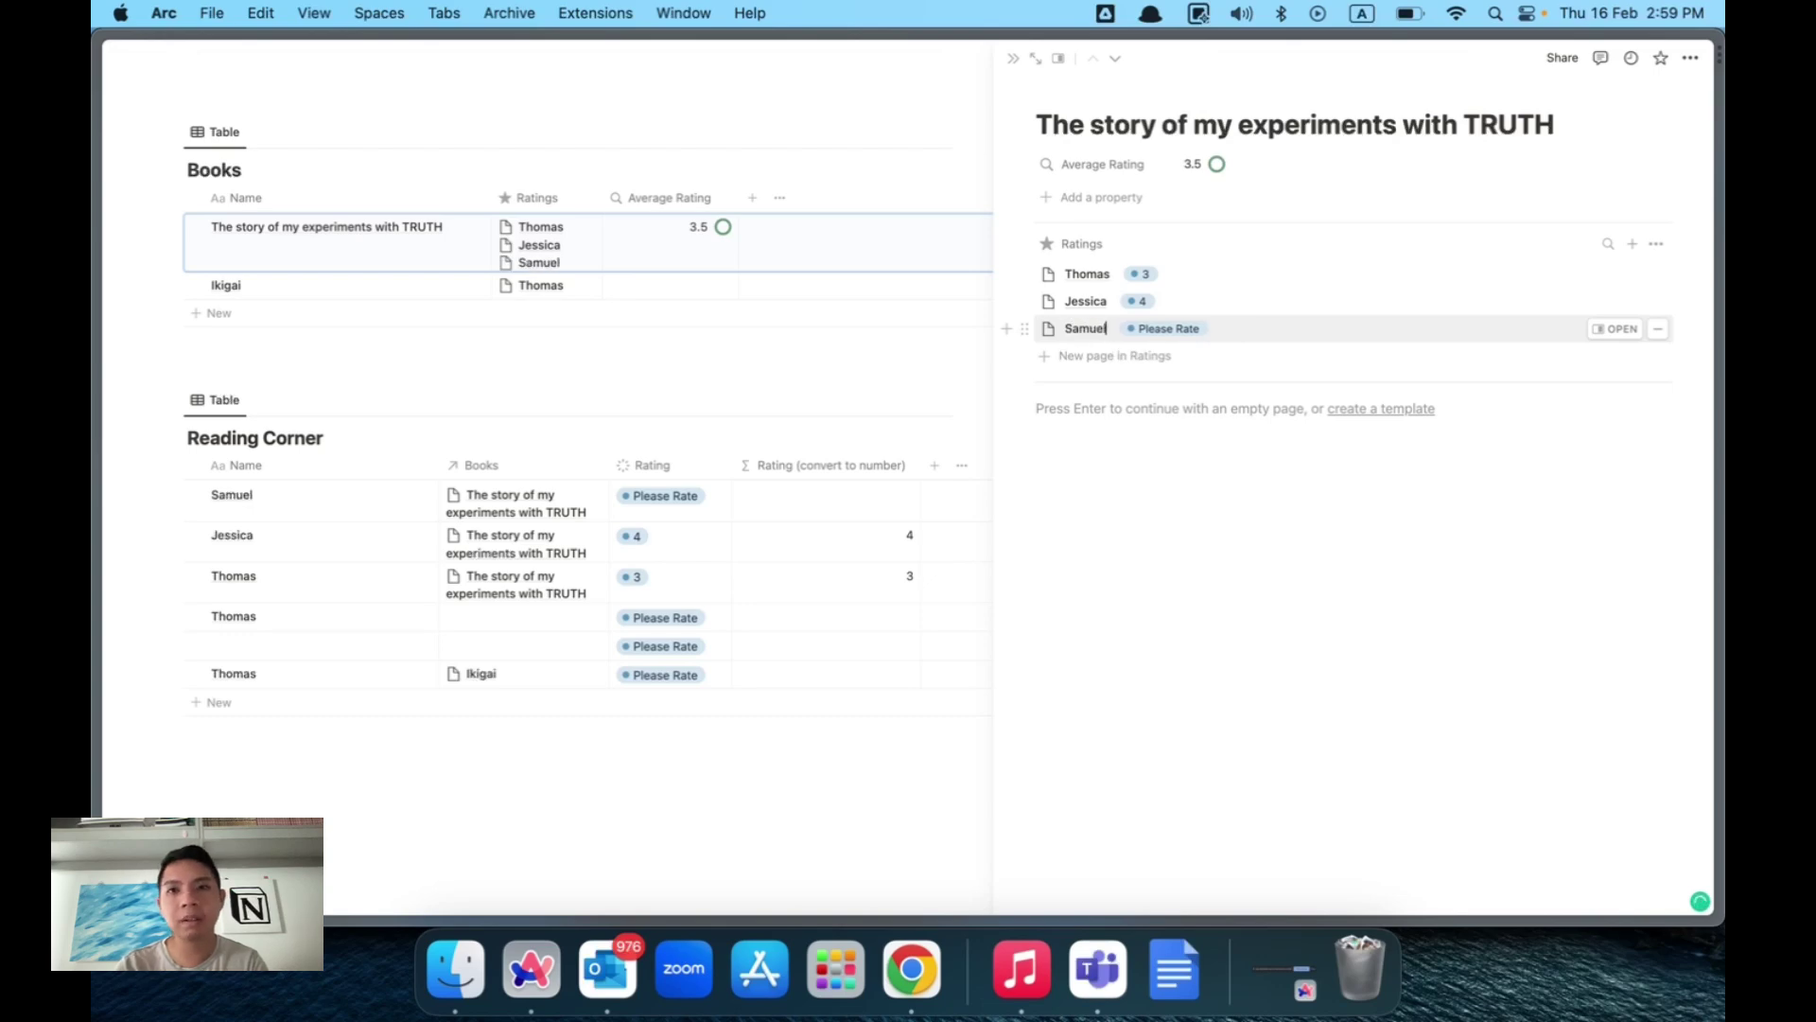
left_click(1188, 335)
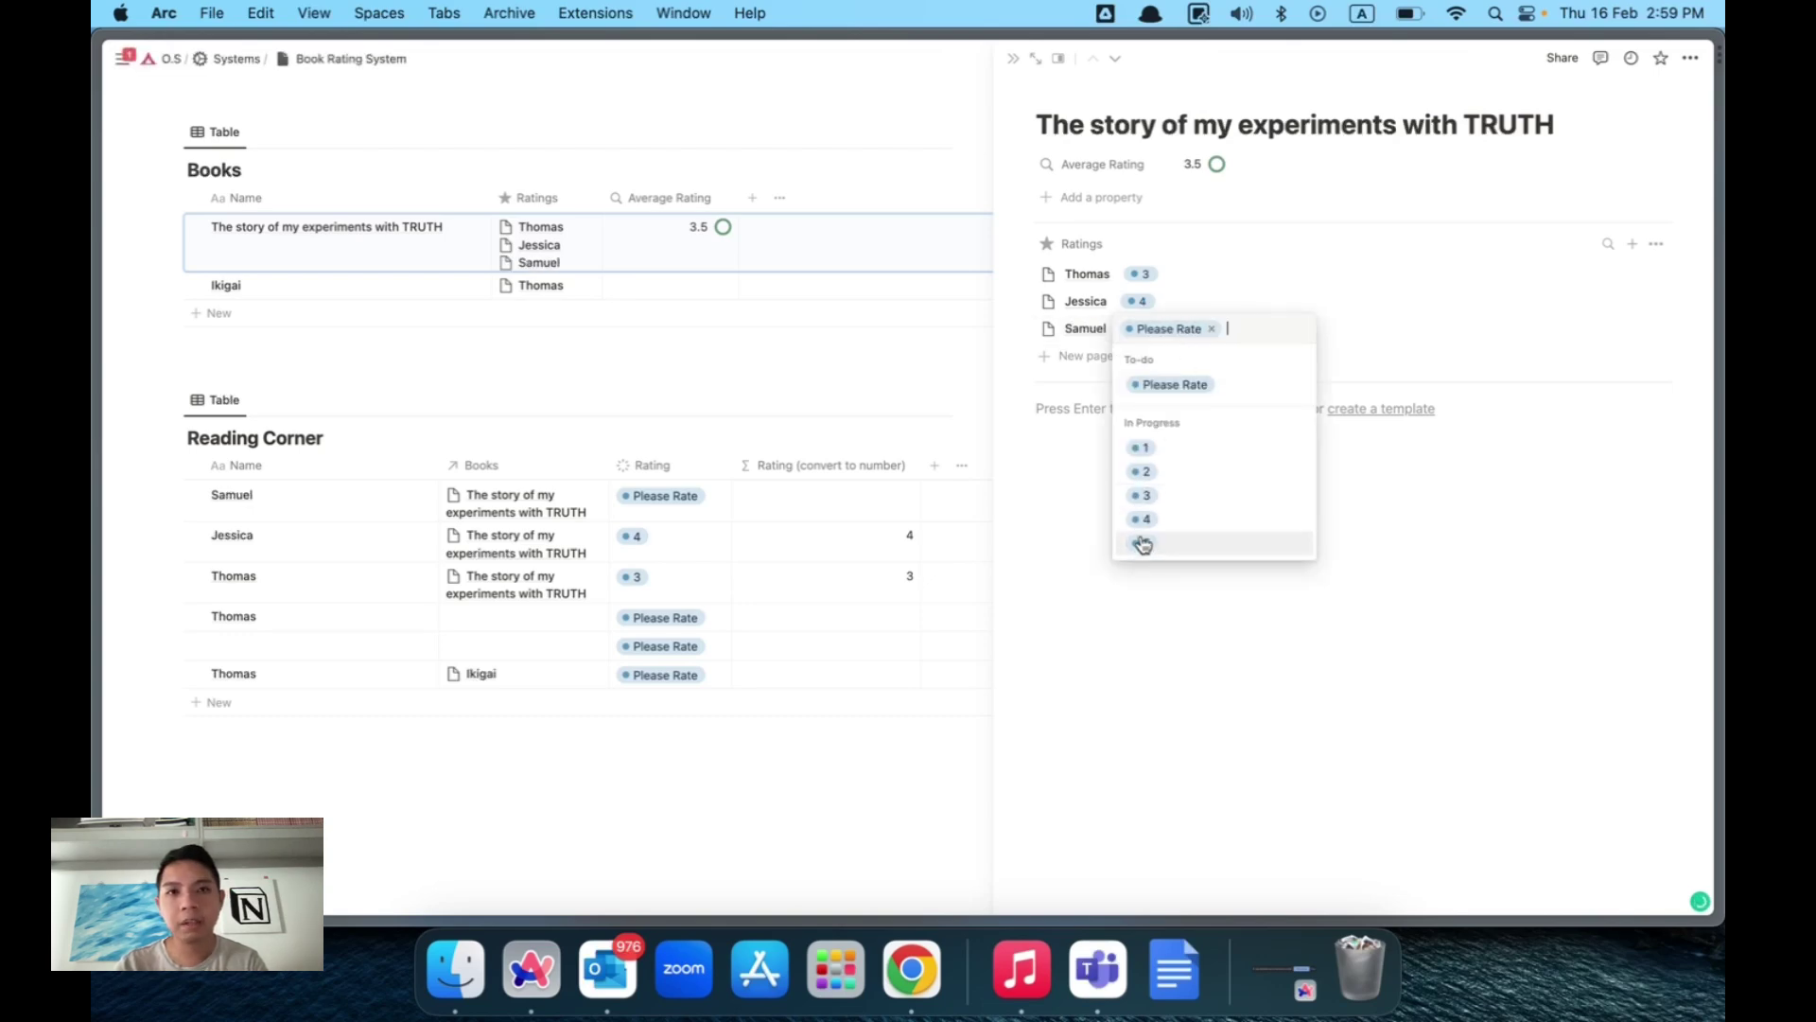